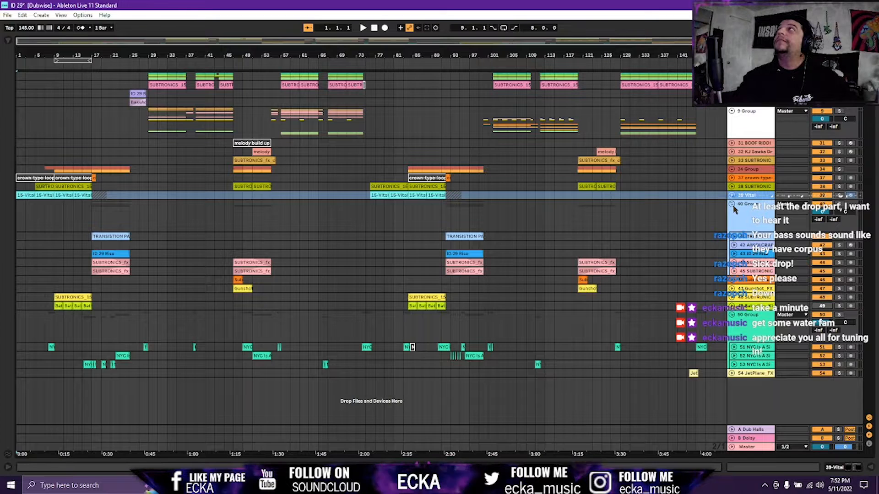
Collapse track group 40 and, with playback stopped, zoom the arrangement in on the intro, about bars 1 to 23.
click(732, 204)
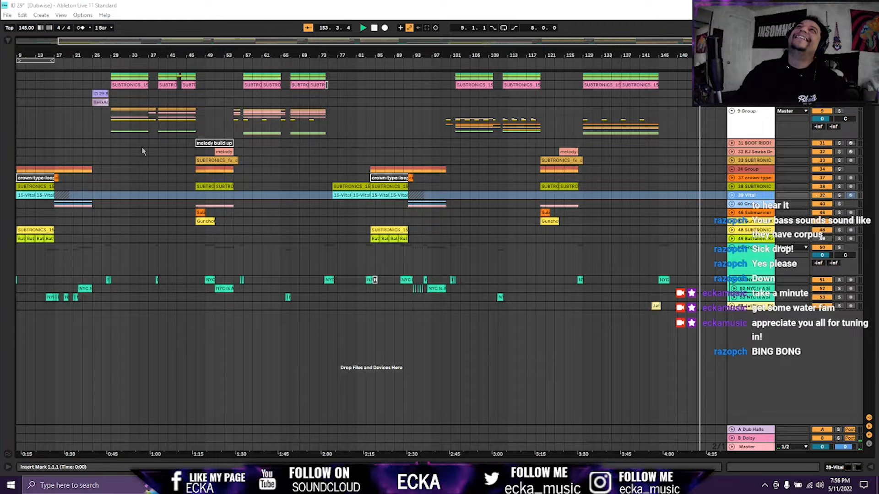
click(374, 28)
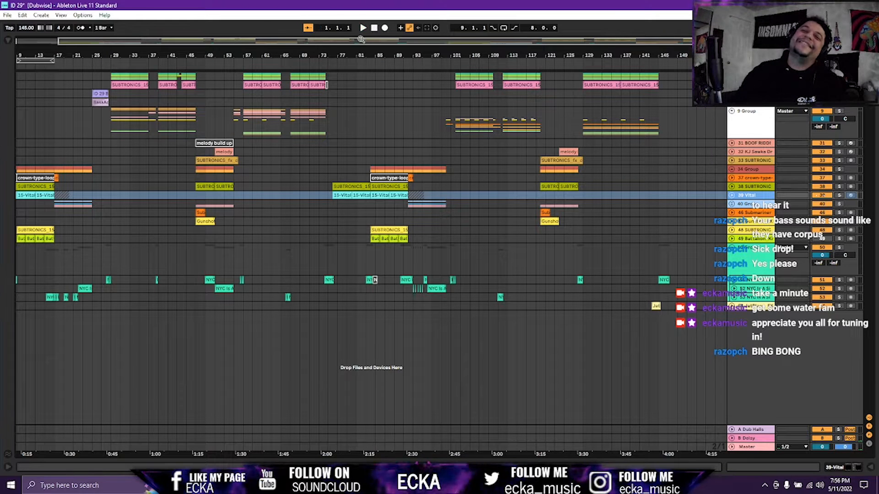
drag(344, 42, 304, 43)
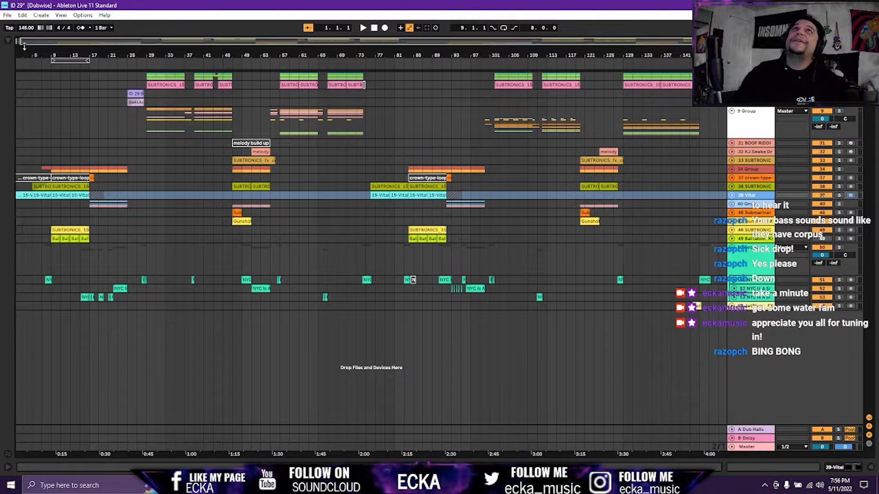
drag(20, 42, 16, 46)
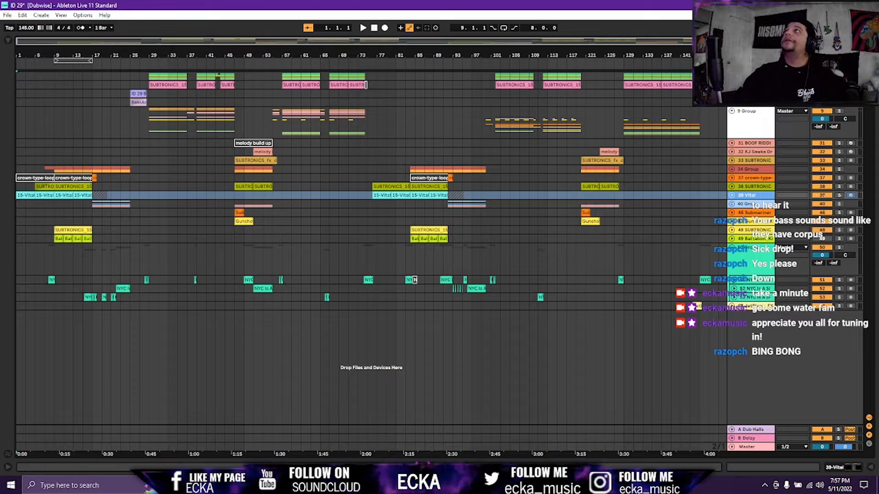
drag(794, 43, 141, 14)
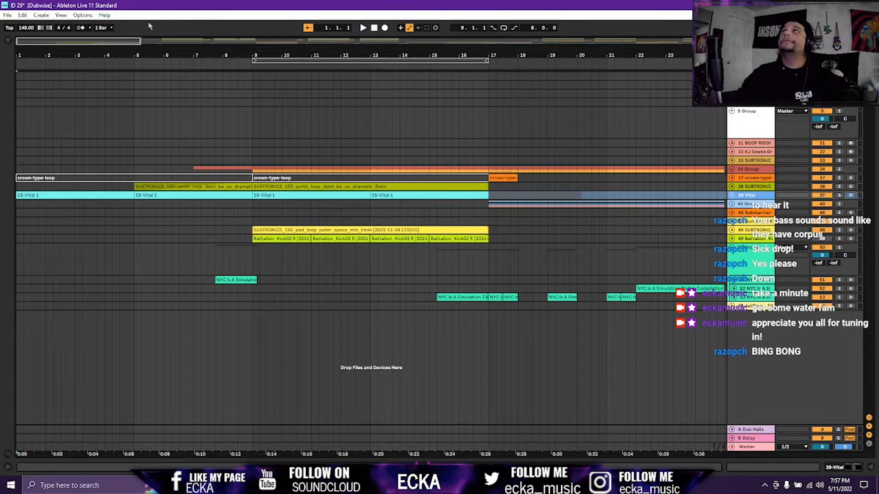
Show the Vital track's devices, solo and unfold the track, and listen to its part from bar 1.
shift+click(141, 218)
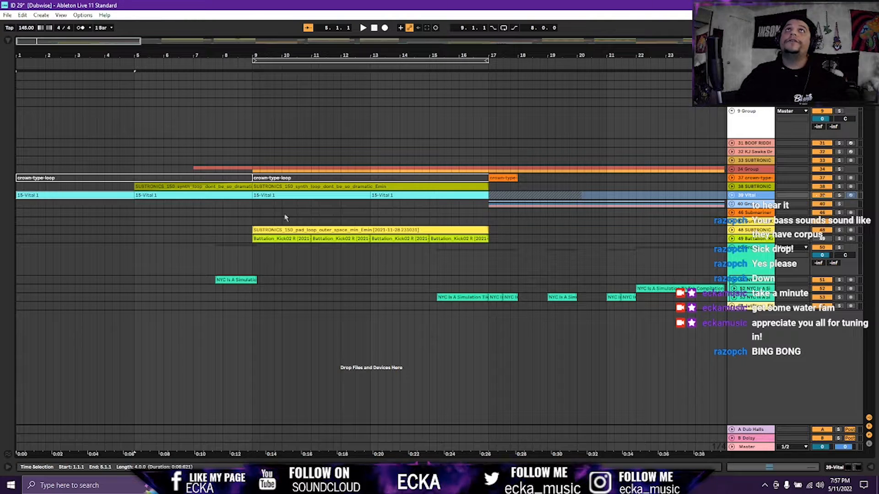
click(752, 197)
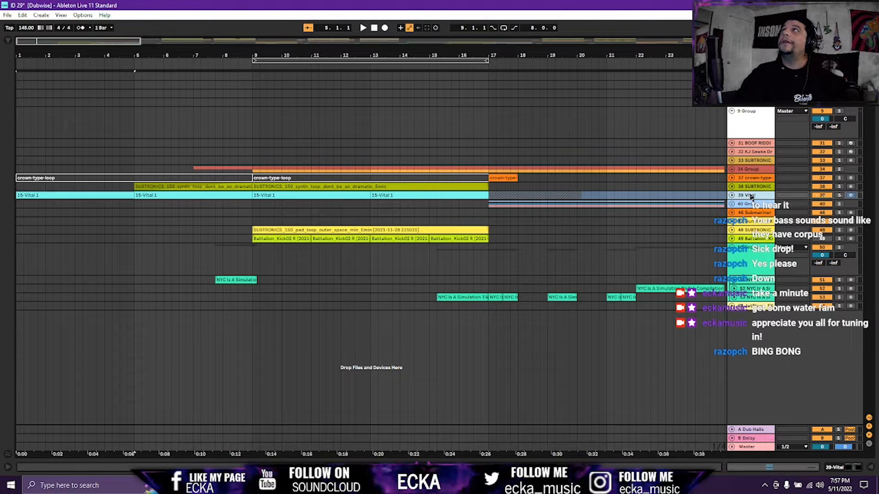
double_click(752, 197)
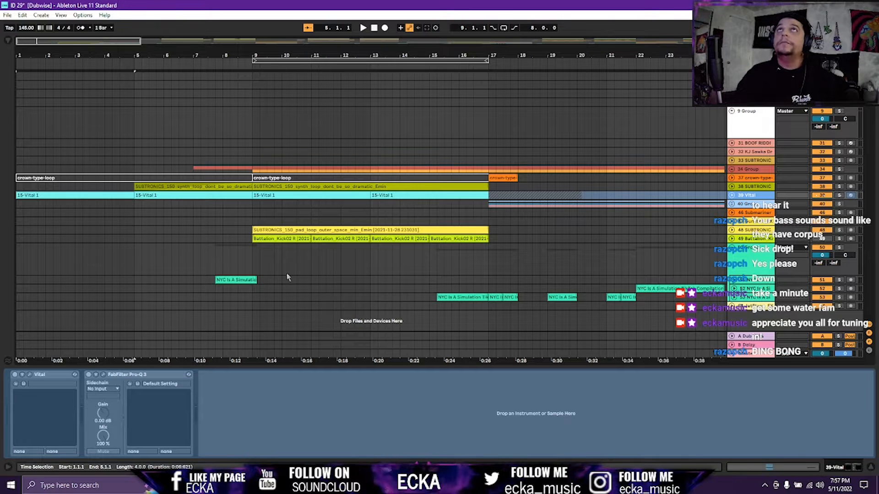
click(839, 195)
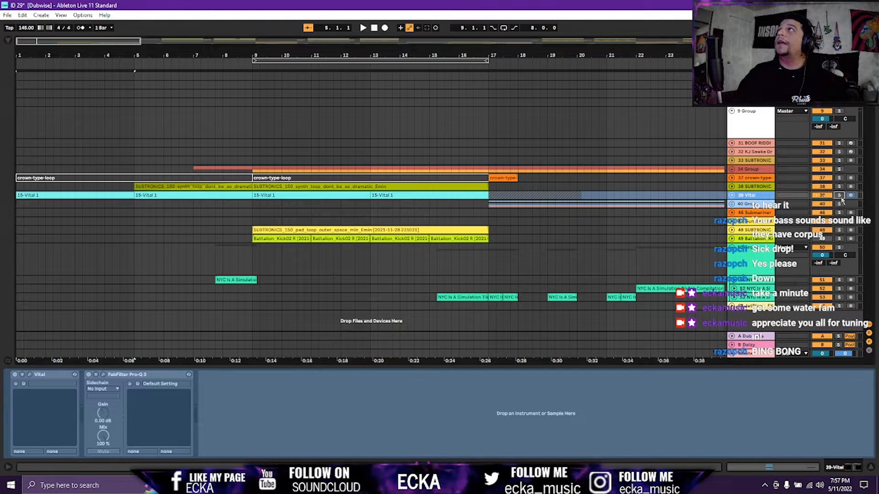
key(space)
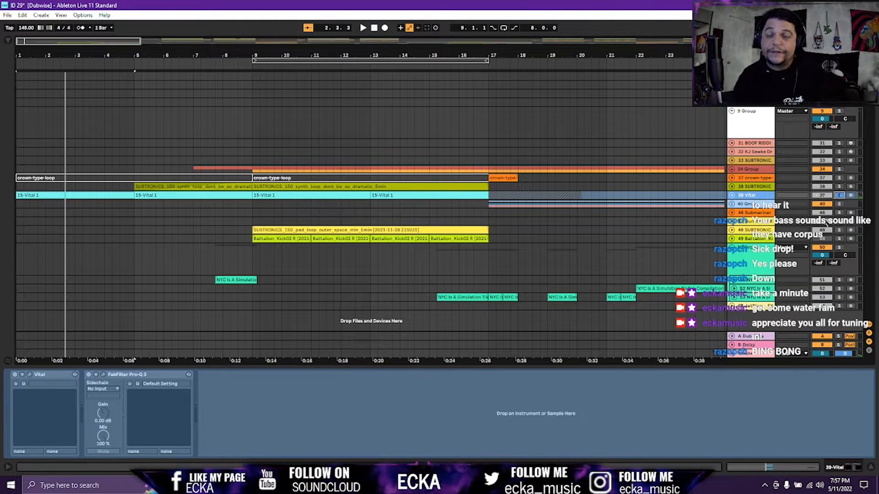
click(731, 196)
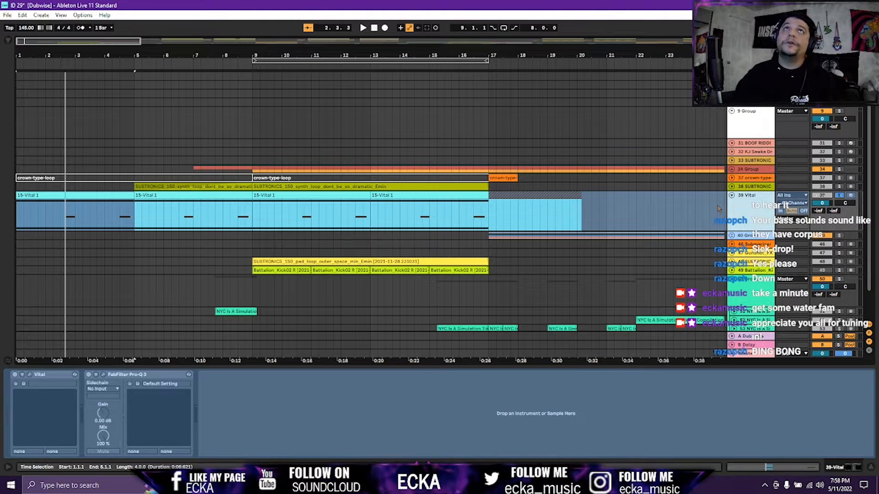
key(space)
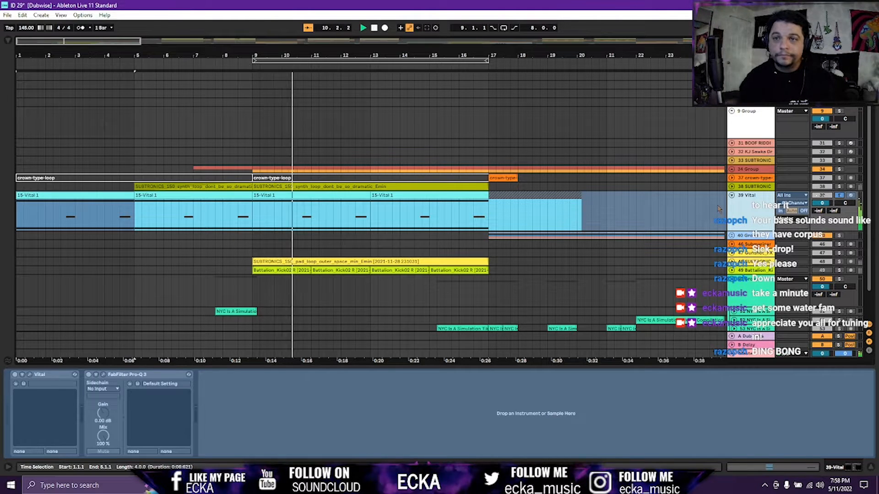
Examine the notes of the first 15-Vital 1 clip in an enlarged piano roll, and hide the detail view.
click(741, 467)
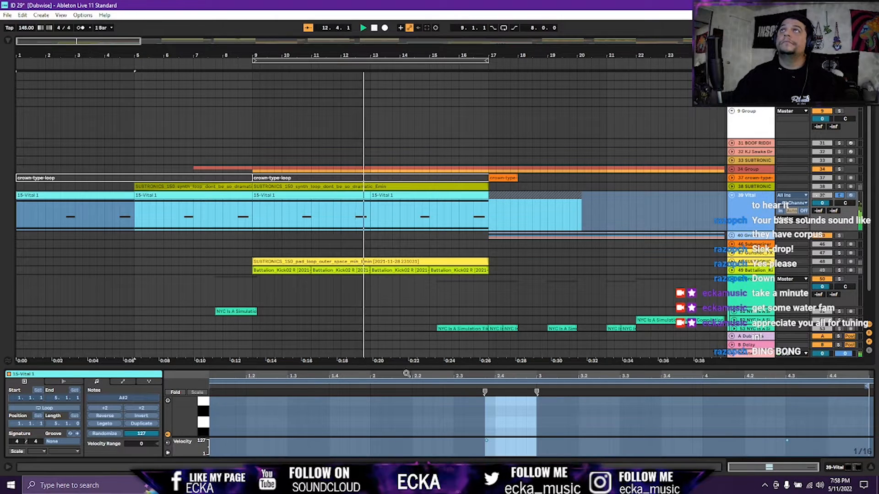
drag(406, 370, 406, 168)
scroll(336, 308, up, 2)
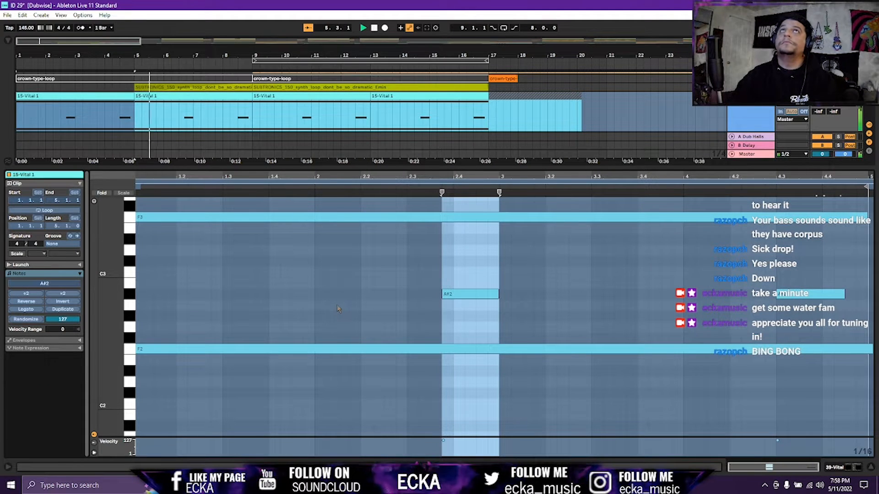
scroll(215, 136, up, 2)
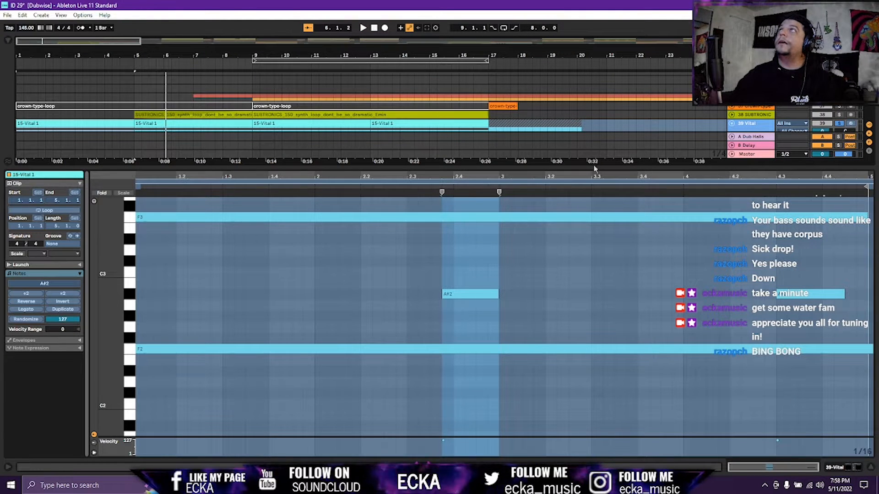
drag(592, 167, 551, 391)
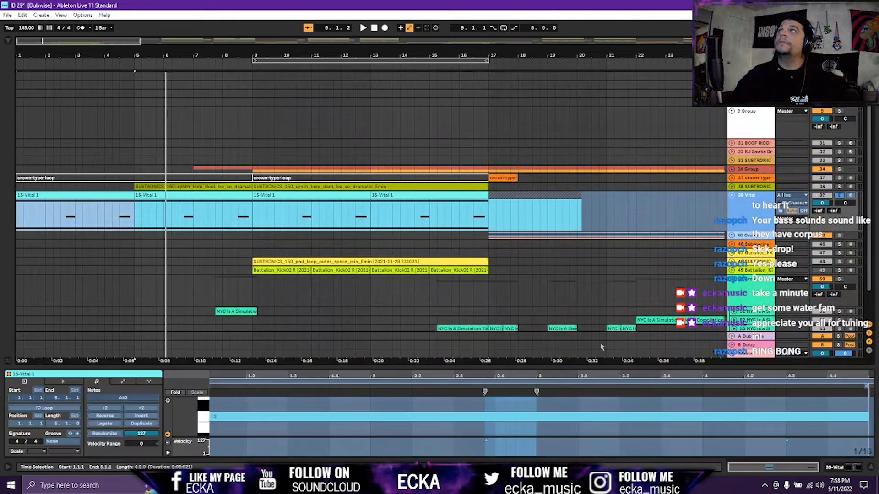
click(731, 196)
click(731, 196)
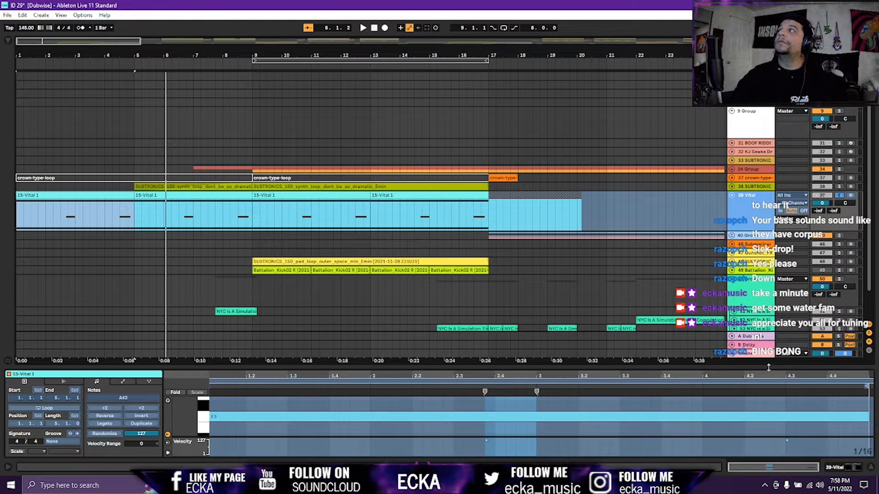
drag(697, 364, 699, 309)
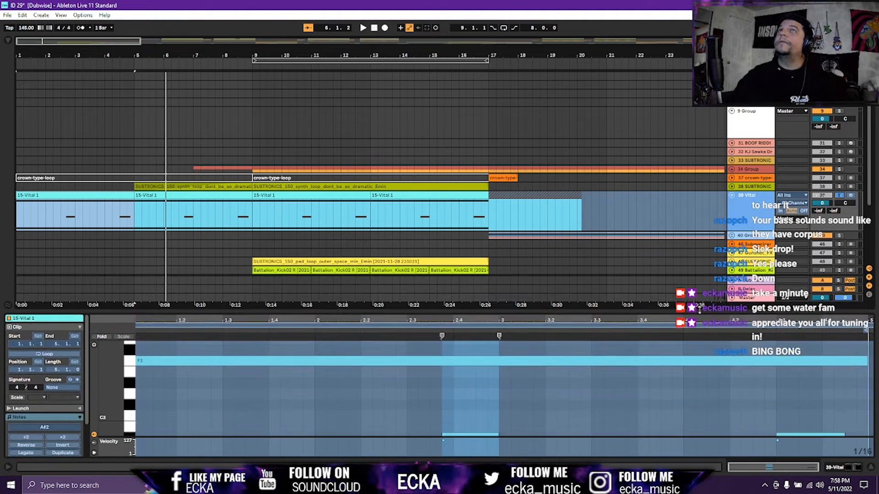
click(871, 467)
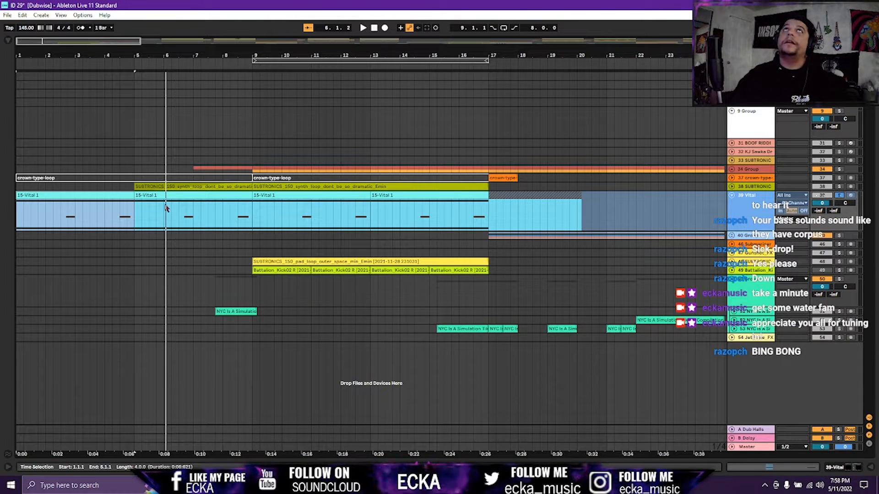
Solo the SUBTRONICS_150 synth loop on track 38 and listen to it from bar 5.
click(157, 185)
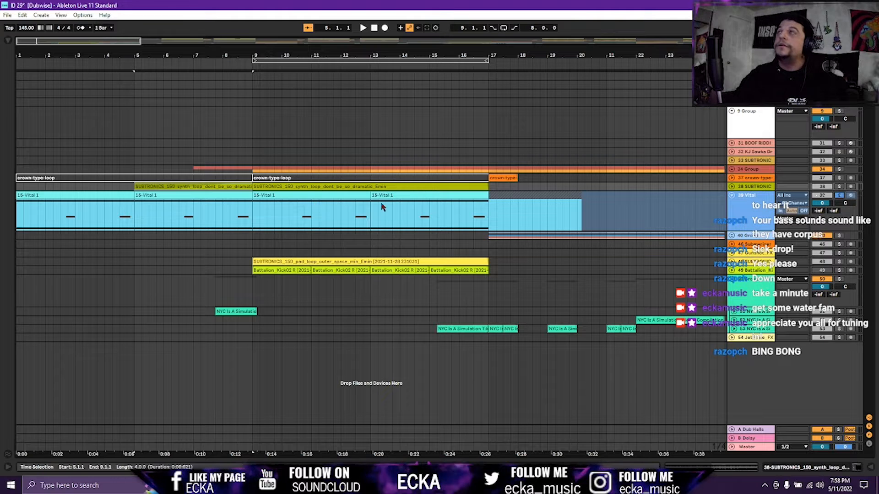
click(839, 187)
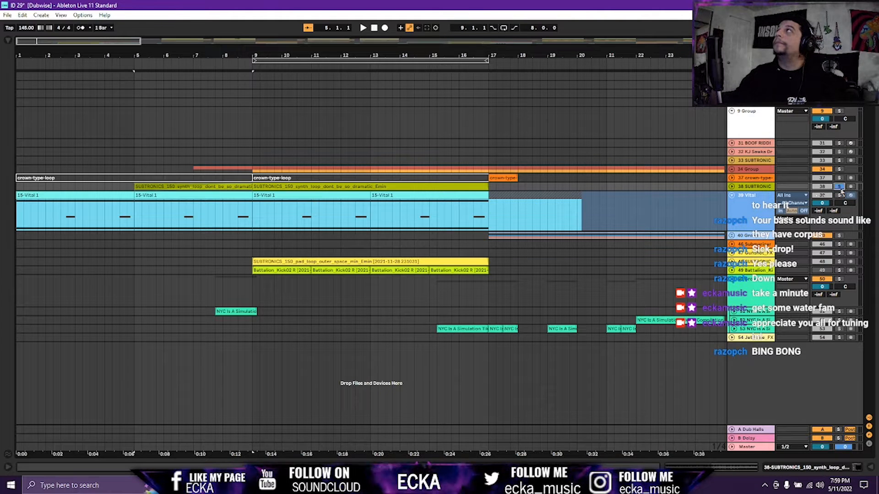
key(space)
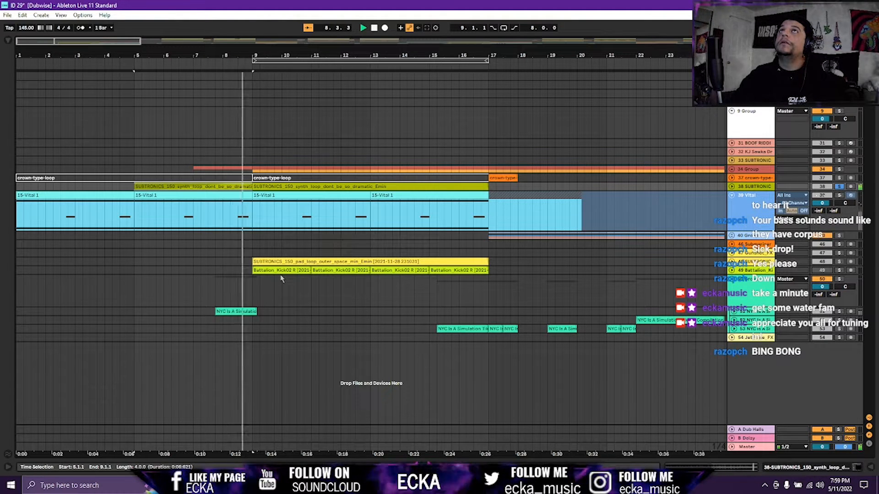
key(space)
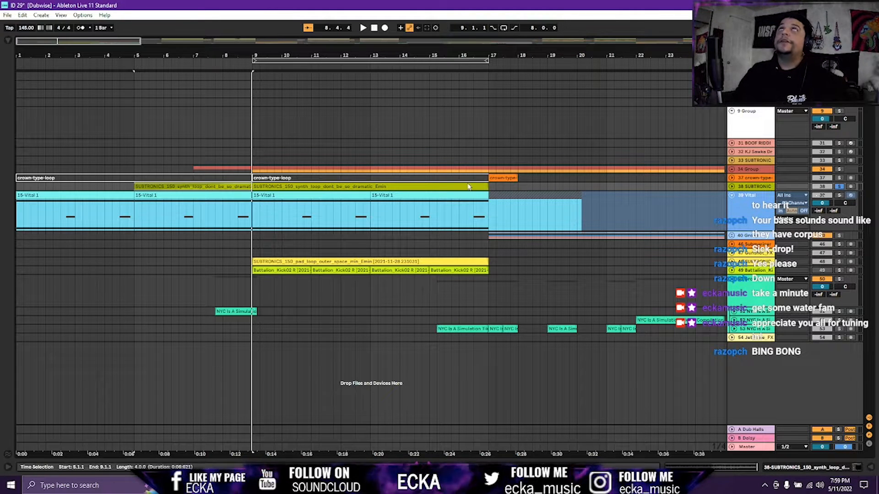
Examine the FabFilter Pro-Q 3 curve on the track 38 synth loop during playback, and close the plugin window.
double_click(761, 187)
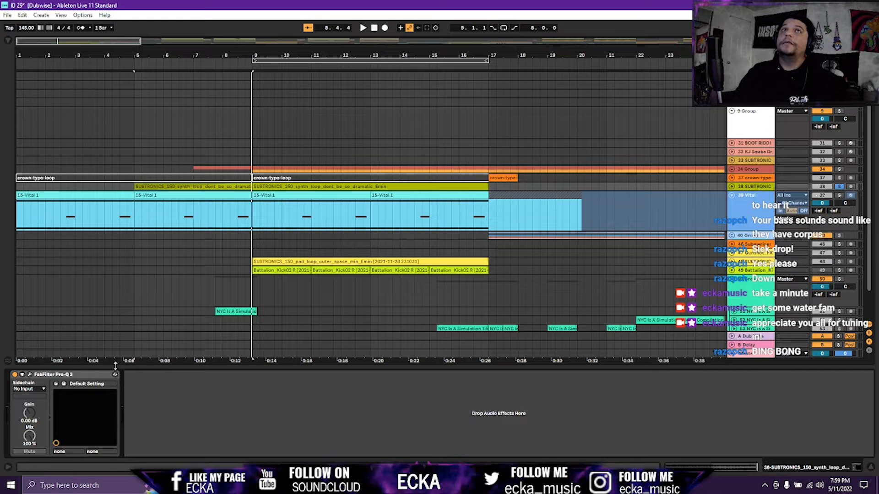
click(29, 374)
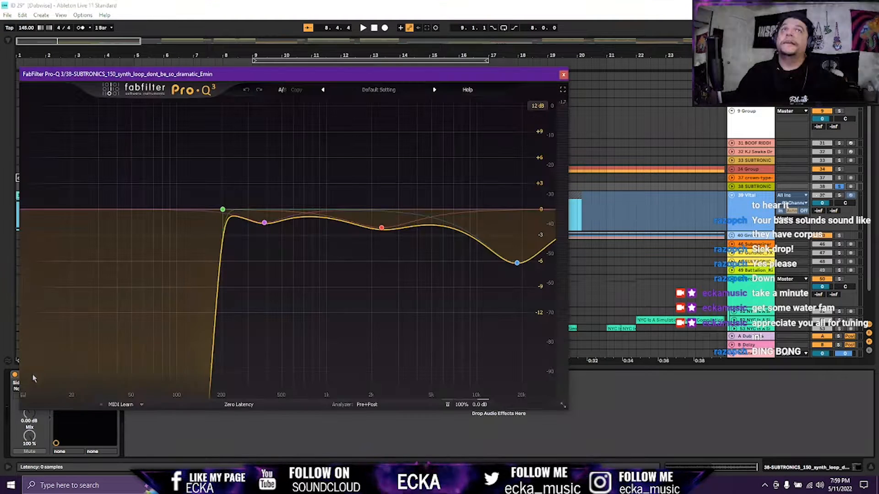
key(space)
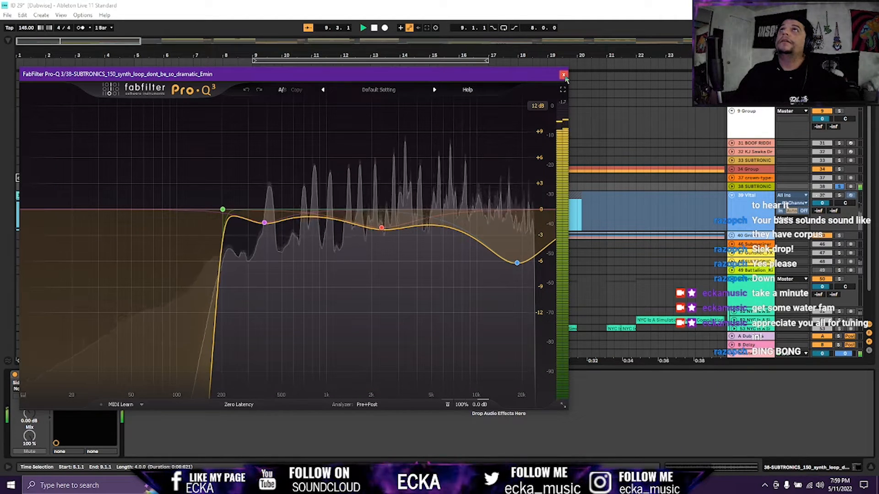
click(564, 75)
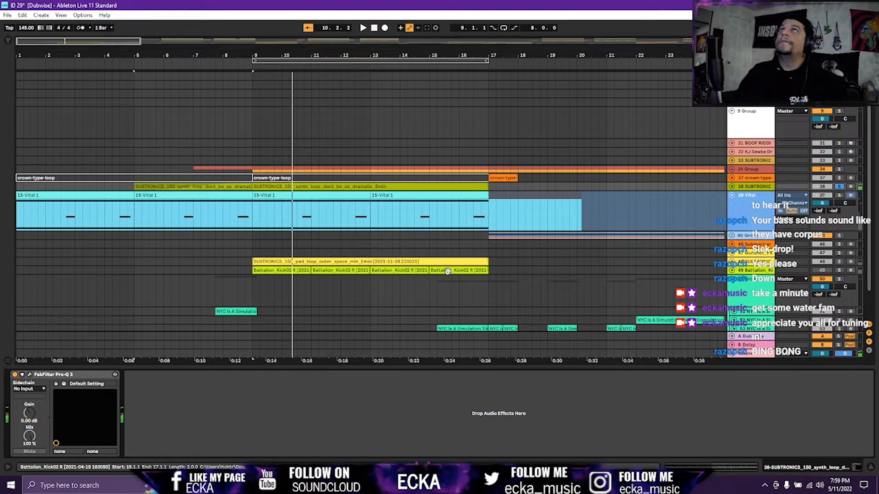
Unfold and solo the outer space pad loop on track 48, and listen to it with its Gate from bar 9.
click(346, 261)
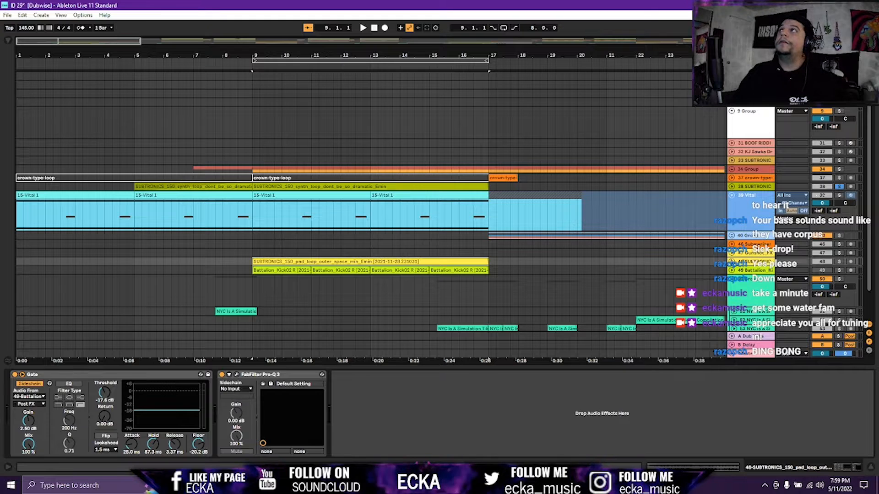
click(731, 261)
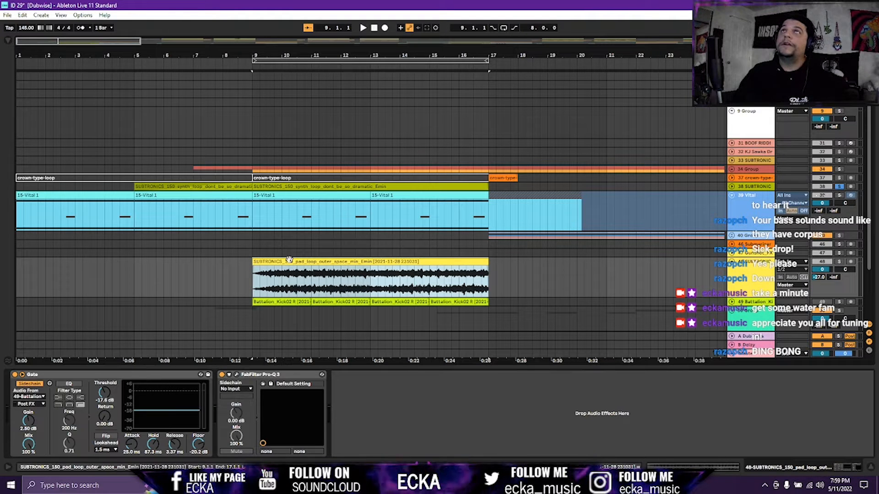
key(space)
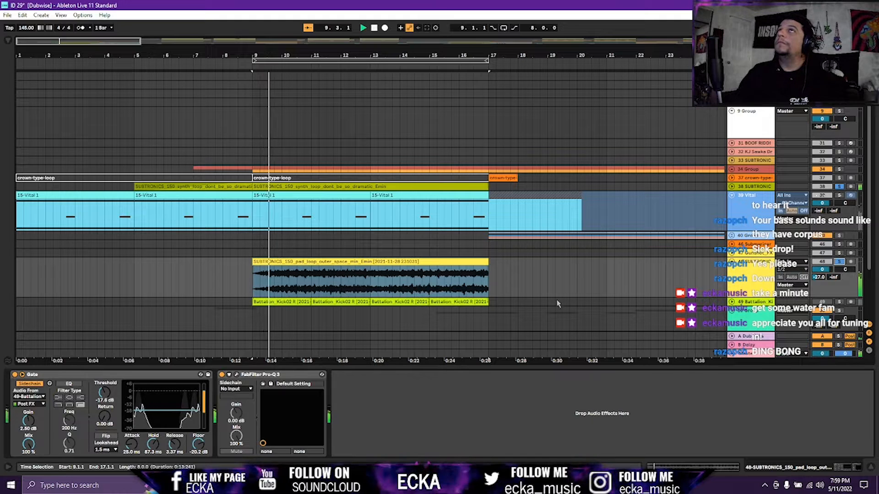
scroll(504, 293, down, 2)
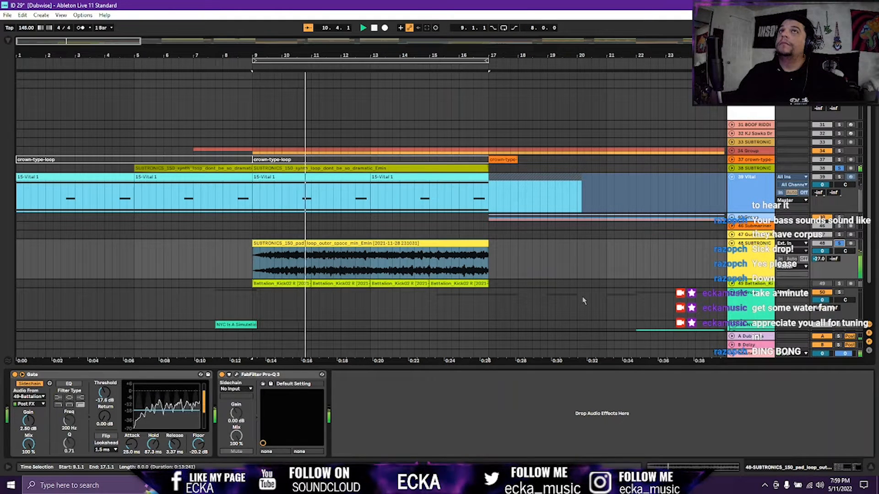
key(space)
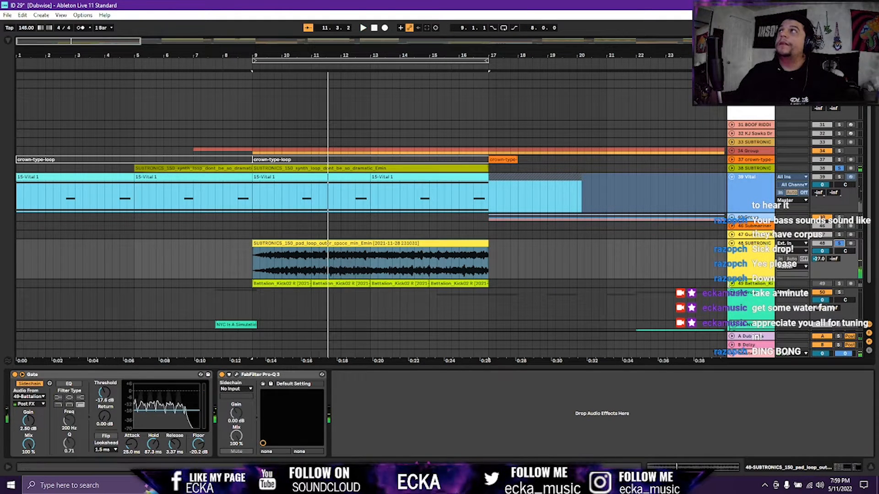
Unfold the Battalion_Kick02 track 49 to show its waveform, and play the kick-gated pad loop from bar 9.
click(731, 284)
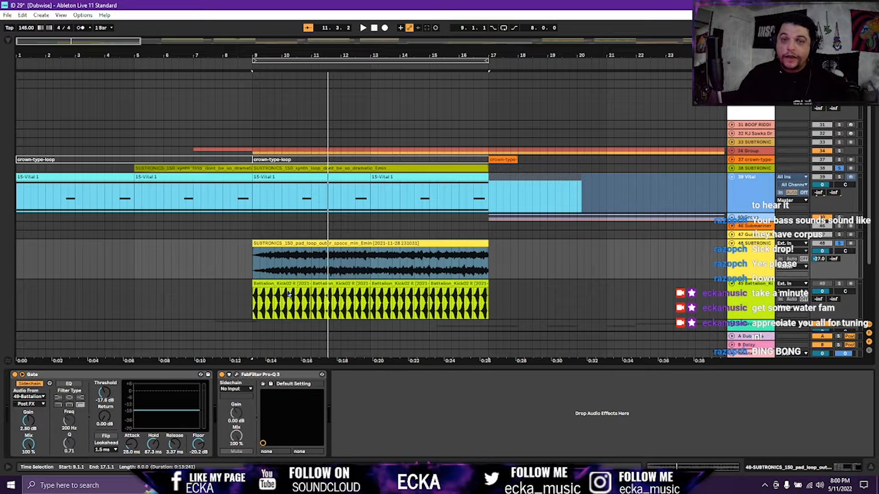
key(space)
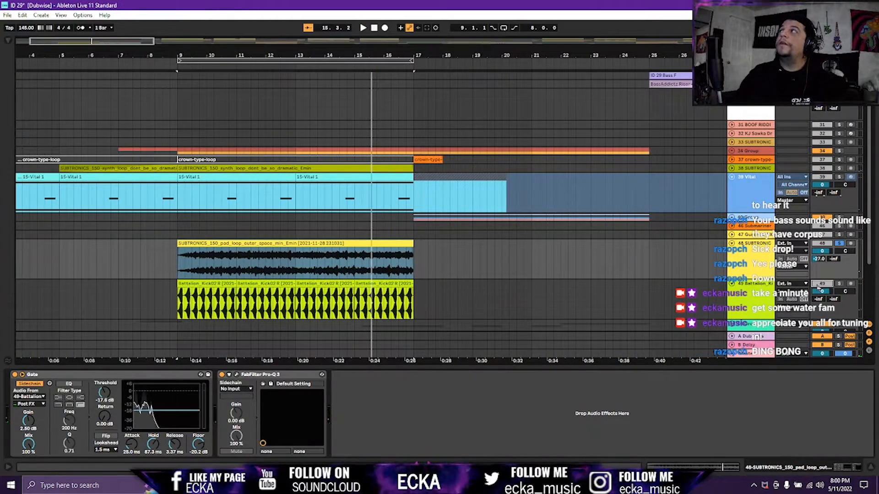
key(space)
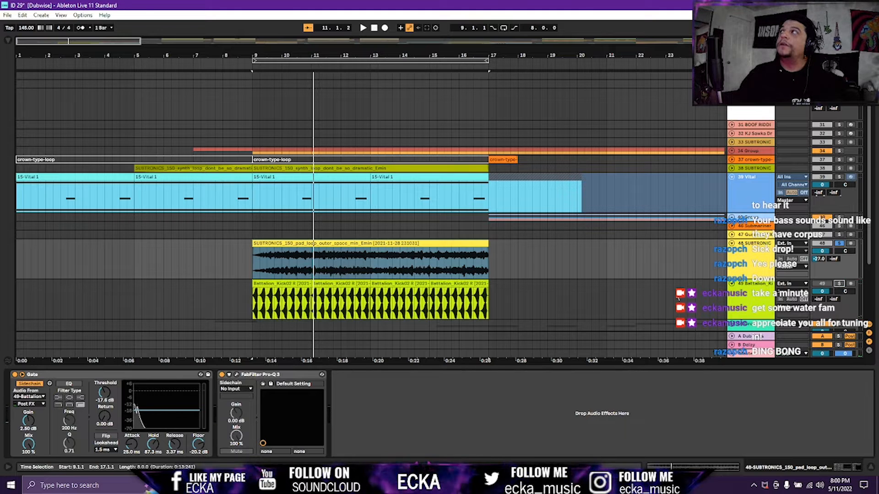
Play the soloed outer space pad with the track 38 synth loop, and unfold group 34 to show its breakbeat tracks.
key(space)
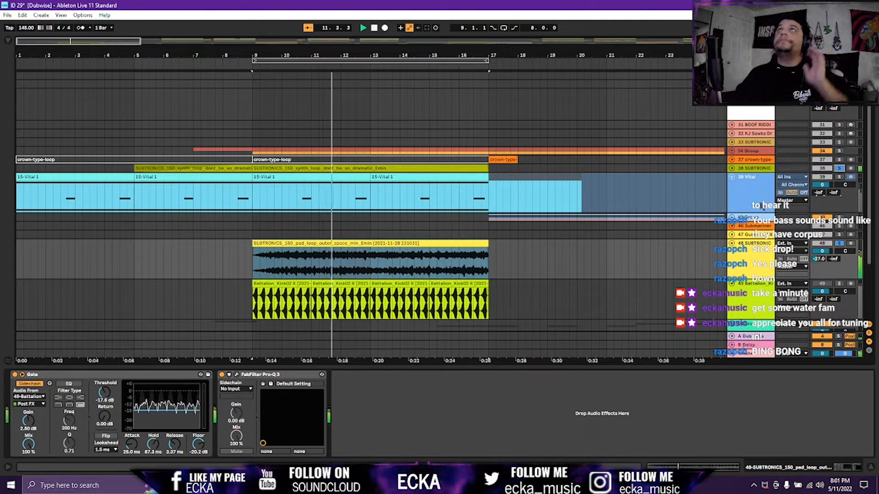
click(732, 151)
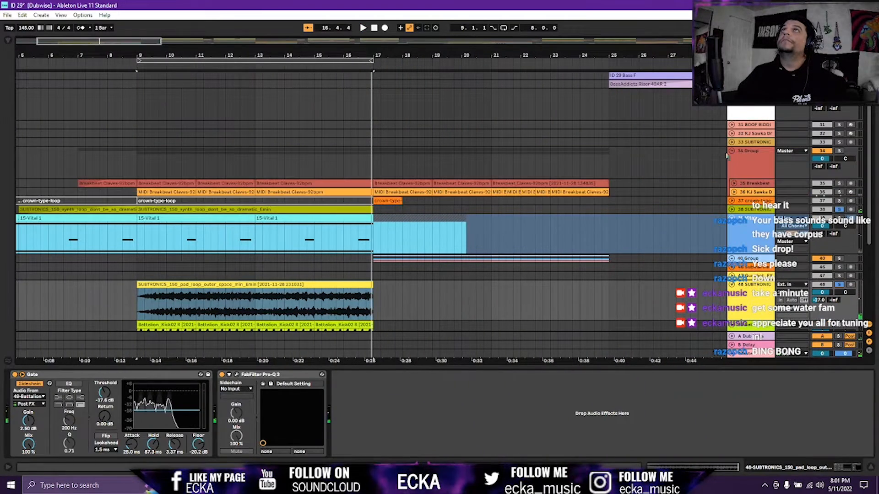
Show the waveform of the Breakbeat Claves clip at bar 9 on track 35, solo the track and listen to it.
click(161, 183)
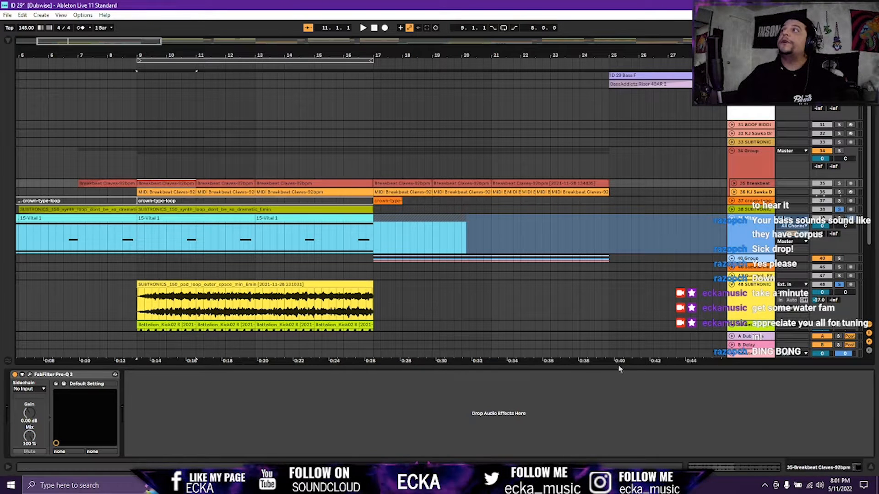
key(shift+Tab)
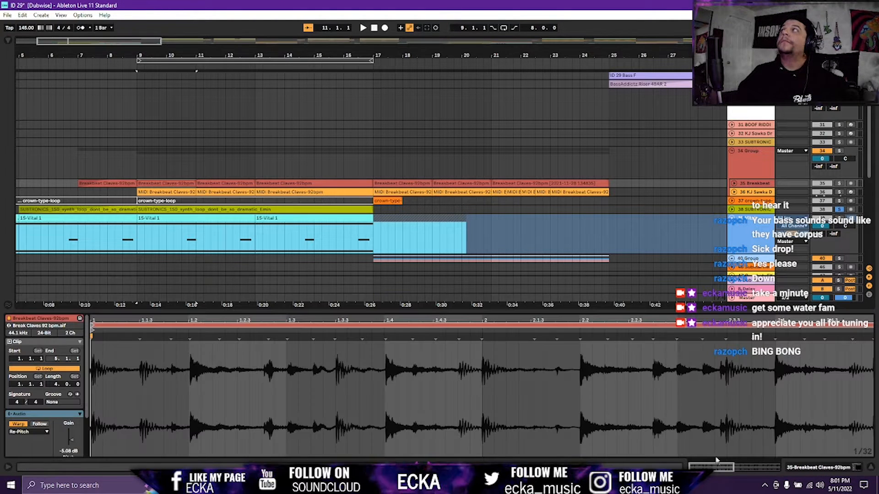
click(838, 178)
key(space)
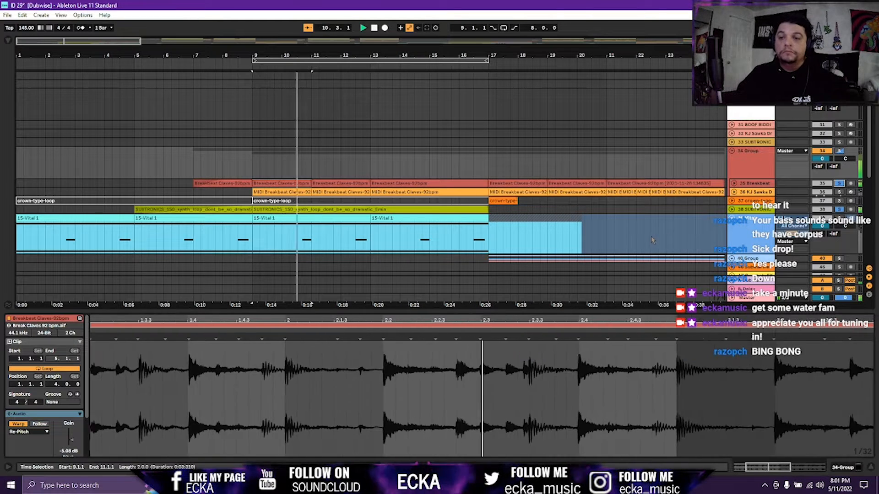
key(space)
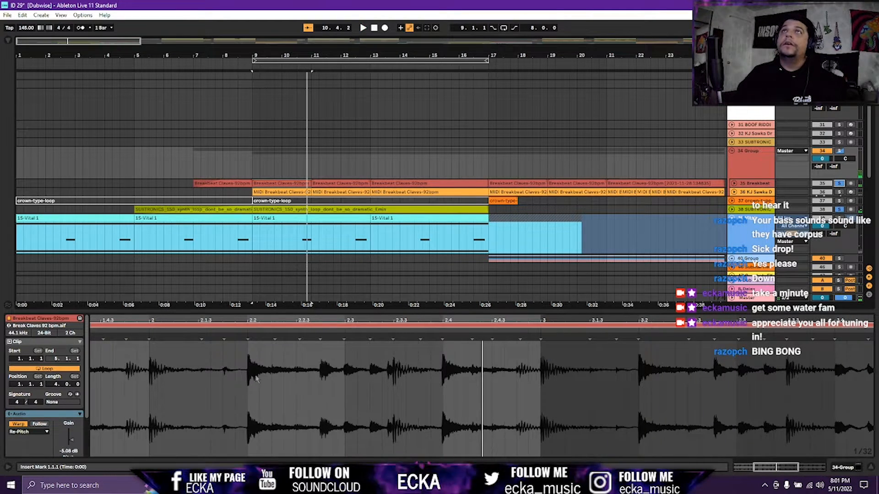
key(space)
key(space)
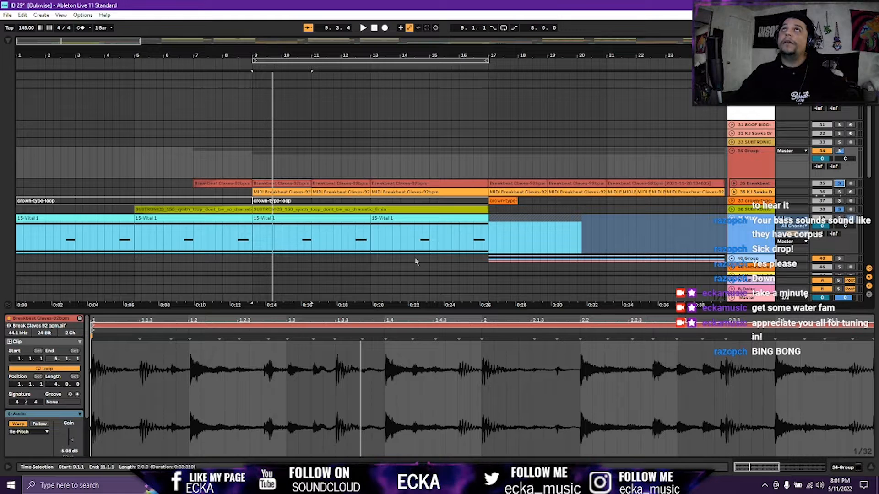
Unfold the KJ Sawka Drumkit track 36 and show the Kick Roy 01 notes of its MIDI clip at bar 9.
click(734, 192)
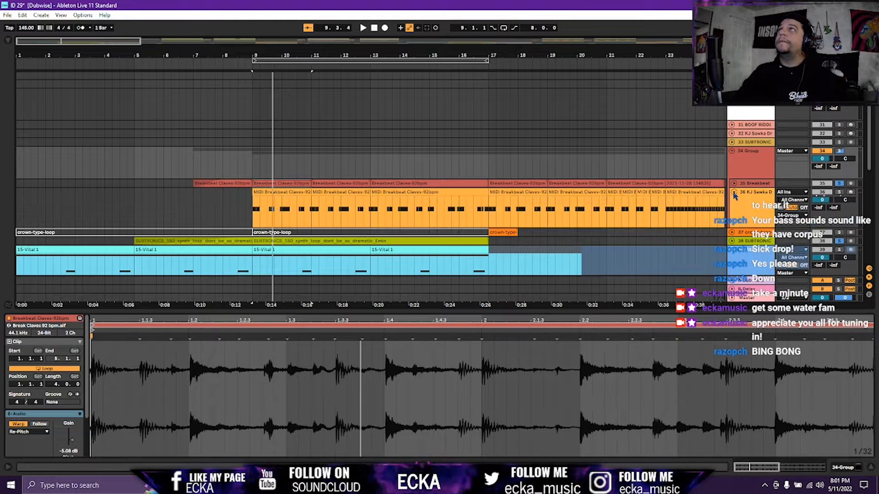
click(265, 190)
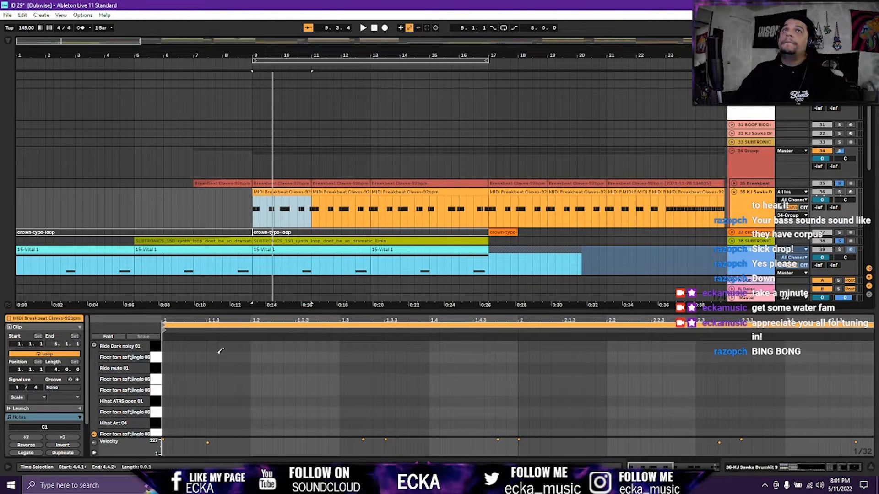
click(202, 376)
scroll(202, 385, down, 3)
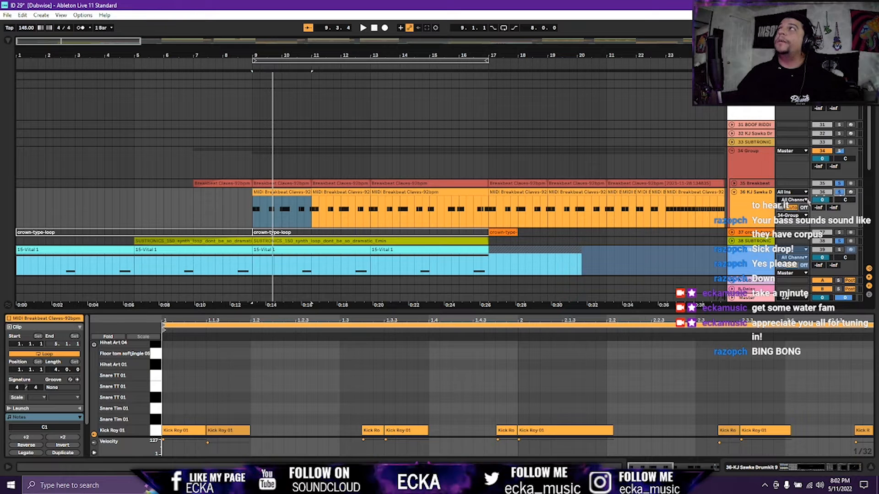
Solo the whole group 34 instead of its individual tracks, and play the layered drums from bar 9.
click(840, 193)
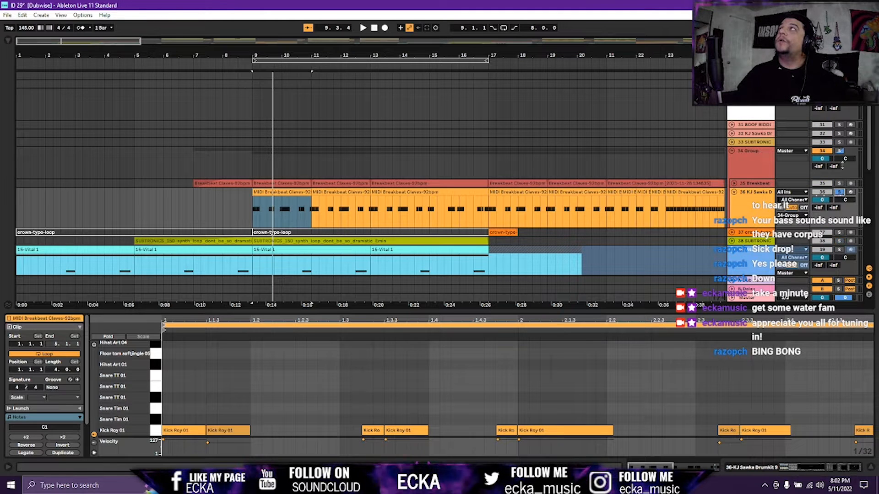
click(840, 151)
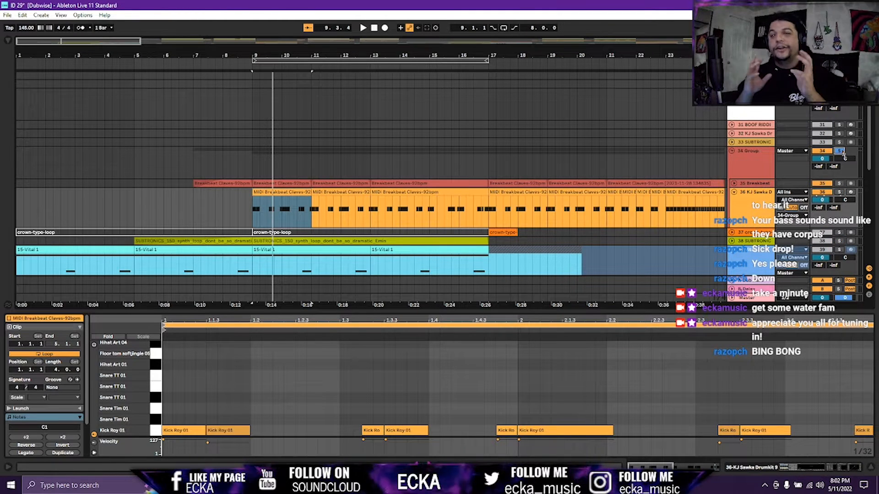
key(space)
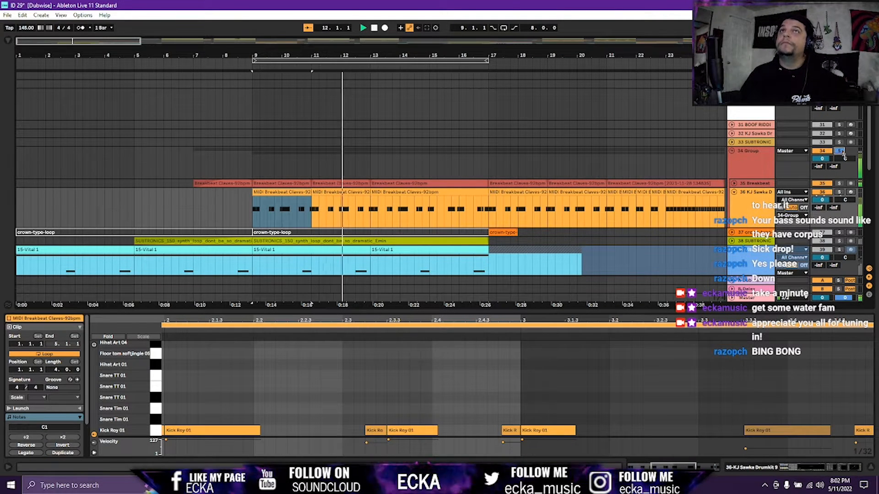
key(space)
key(space)
key(space)
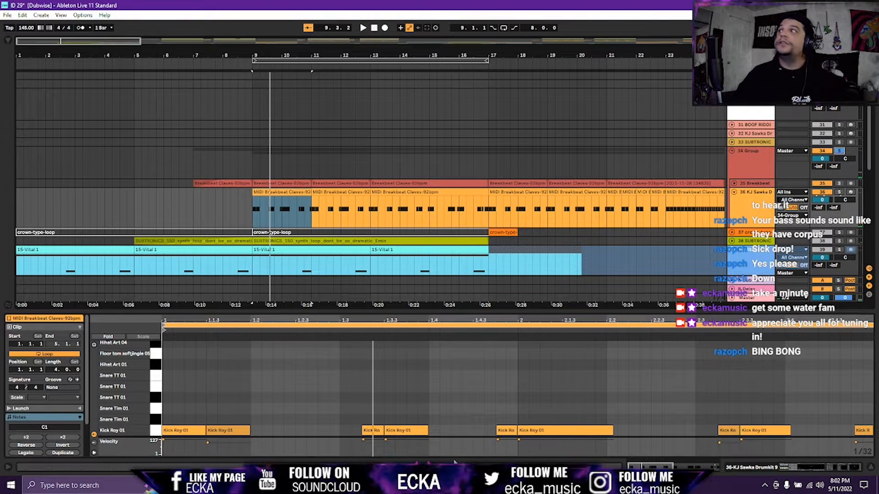
Play the drum group from bar 9 while showing the kick notes of the track 36 MIDI clips at bars 11 and 13.
key(space)
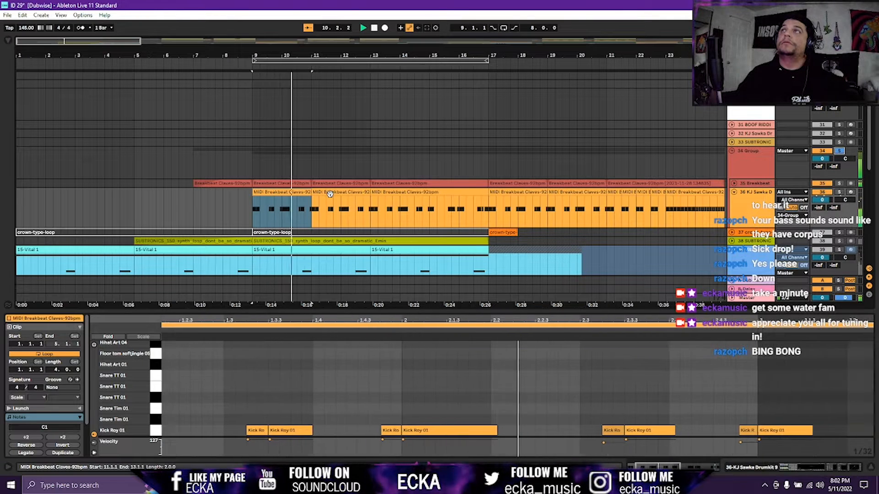
click(330, 193)
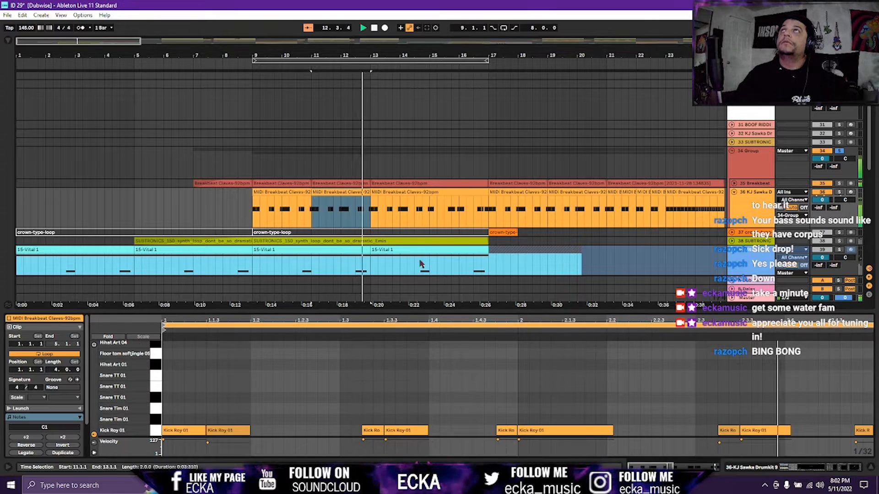
click(406, 199)
click(417, 378)
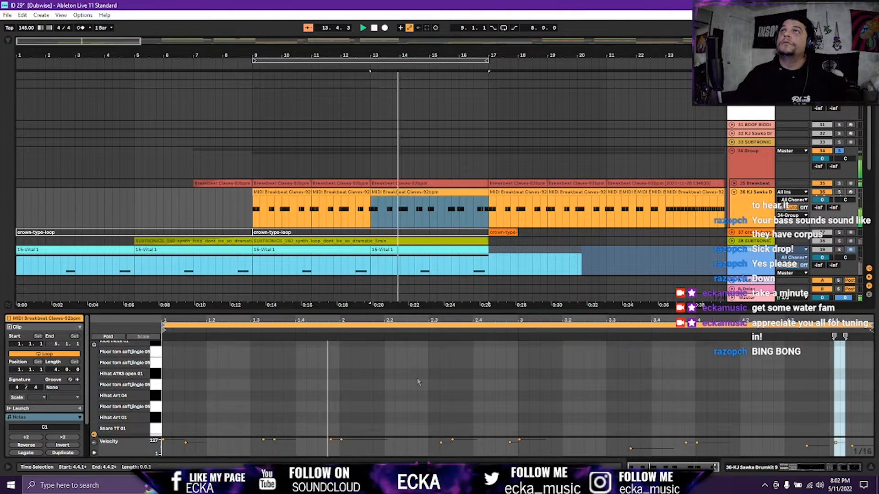
scroll(417, 377, down, 4)
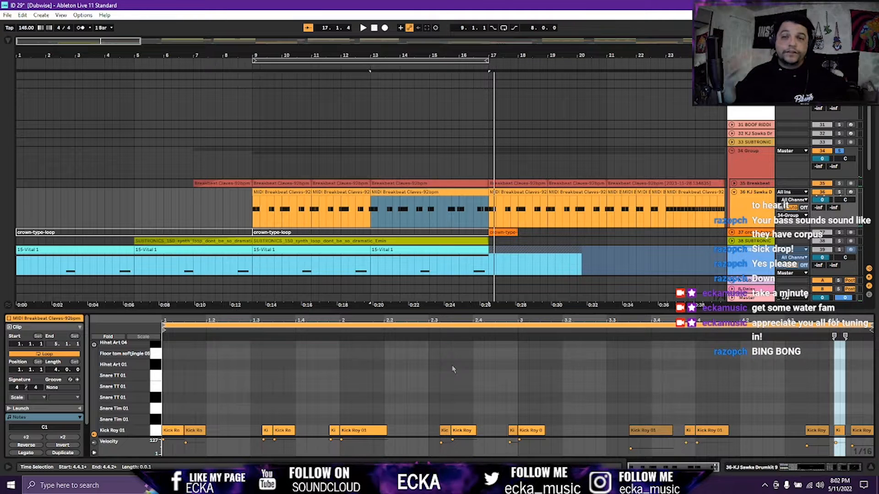
Play the layered drums from the MIDI clip at bar 13, unfolding the track 35 Breakbeat Claves waveform to compare it with the kick notes.
click(271, 183)
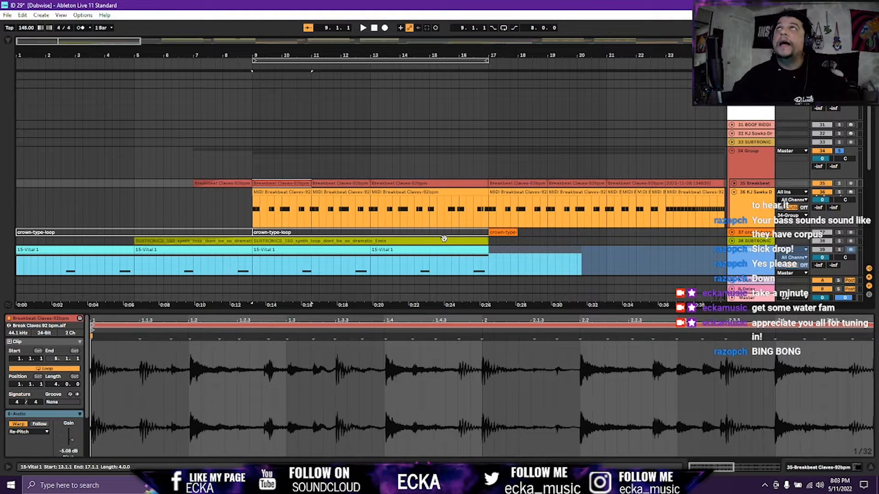
click(395, 193)
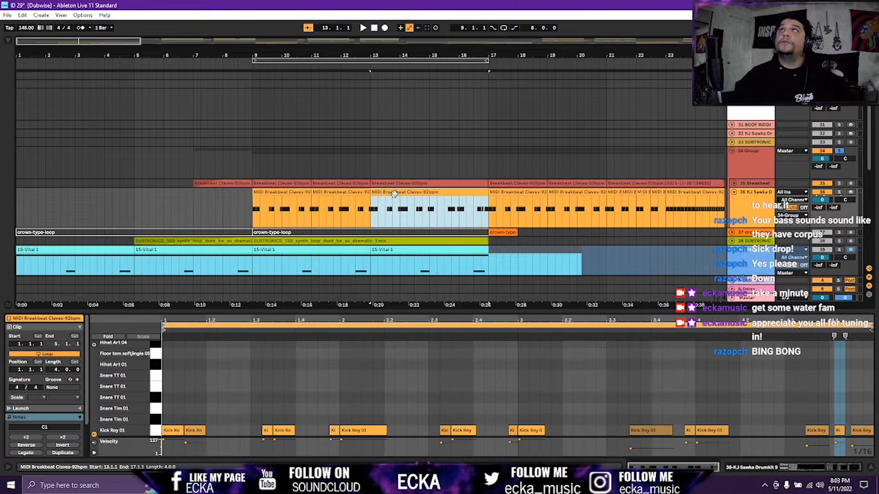
key(space)
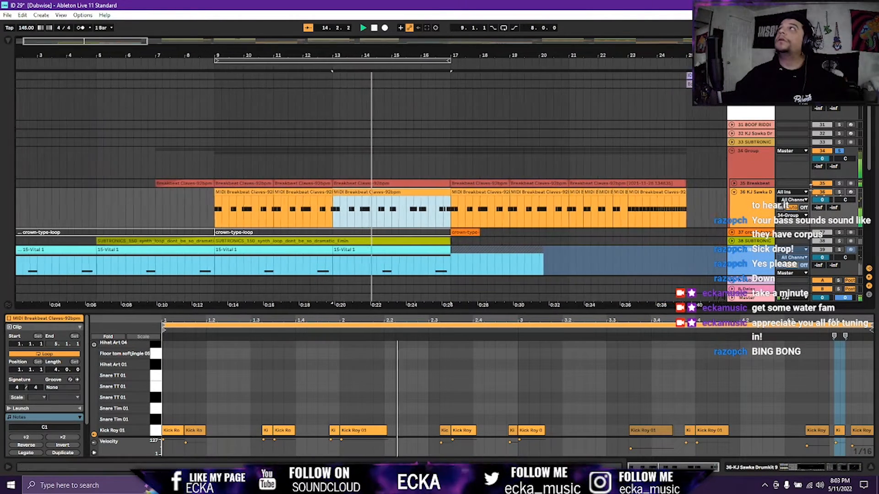
click(734, 184)
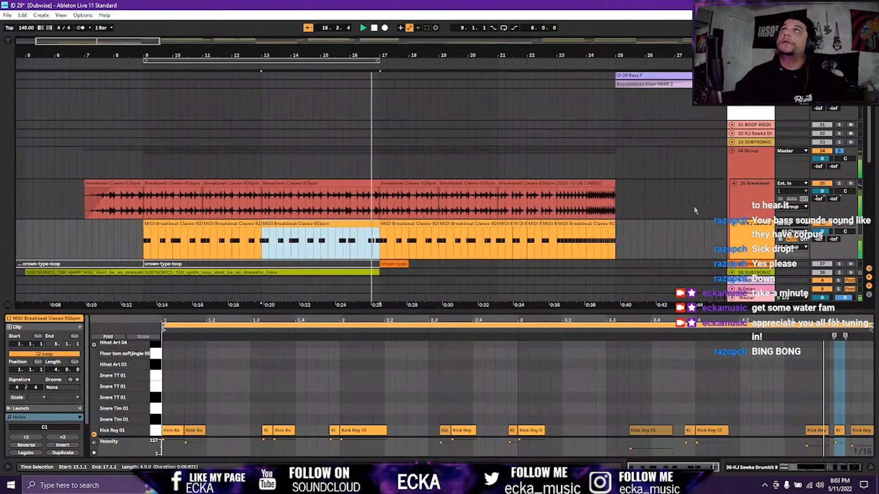
key(space)
key(space)
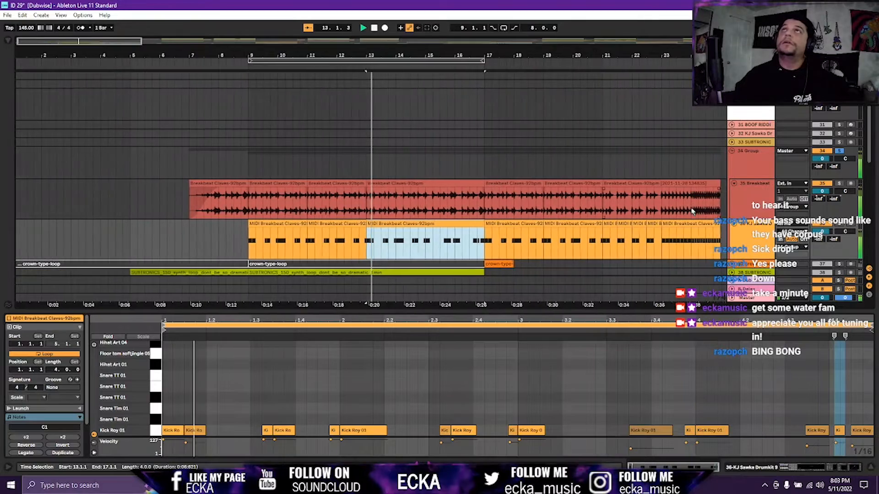
key(space)
key(space)
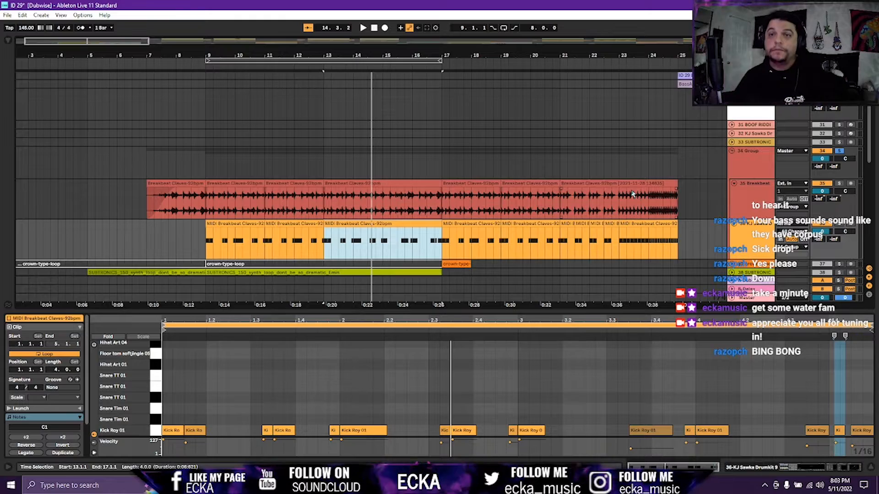
key(space)
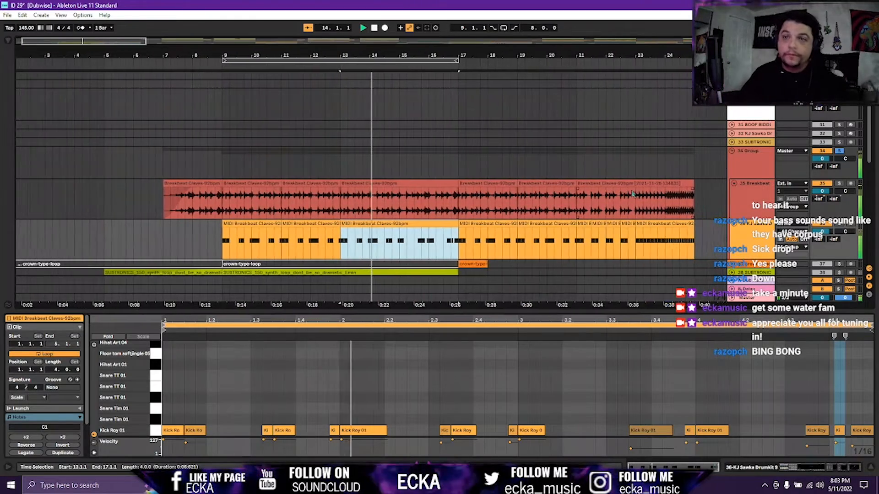
Show the device chain of the track 36 KJ Sawka Drumkit and open its FabFilter Pro-Q 3 window.
click(744, 238)
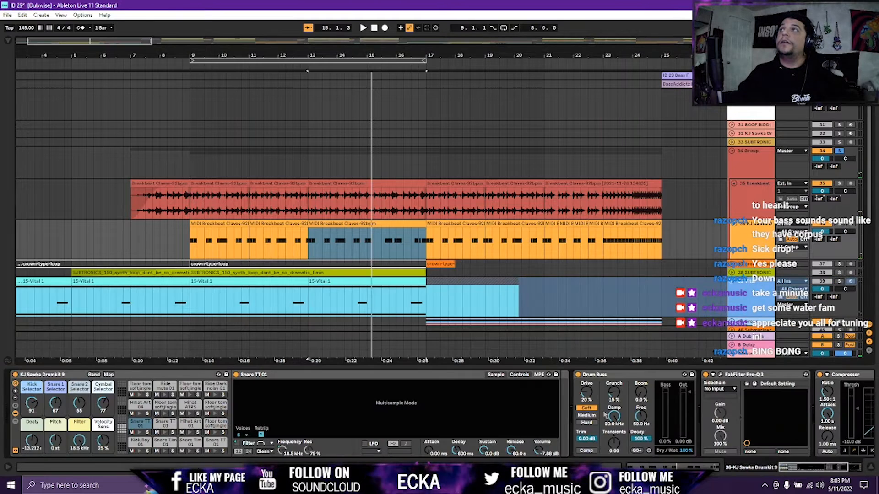
scroll(534, 395, down, 5)
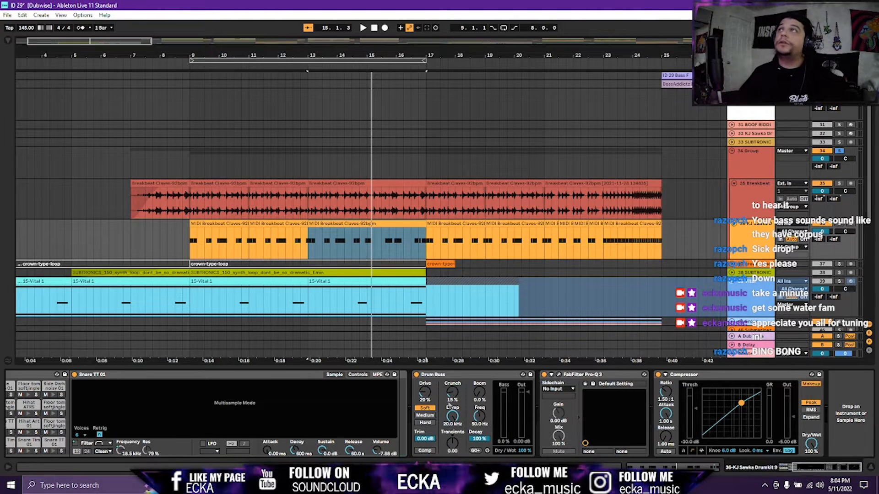
click(559, 377)
drag(545, 117, 454, 51)
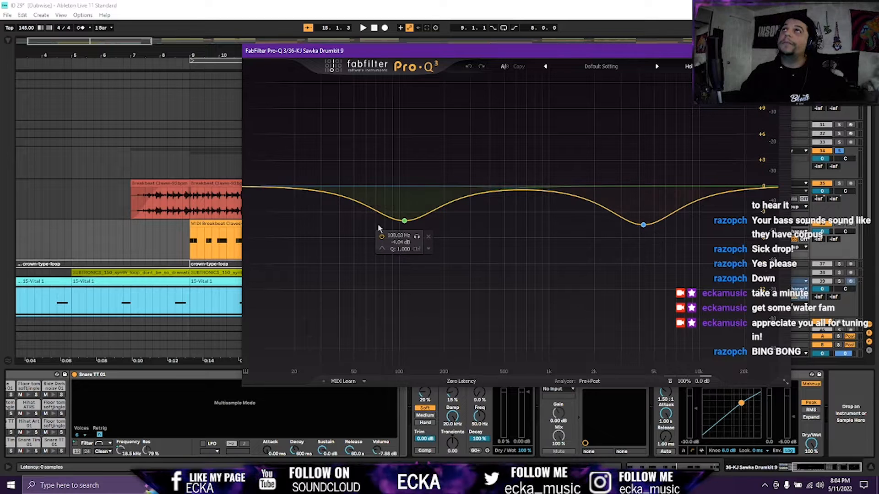
Examine the low and high cuts of the drumkit's EQ curve against the spectrum during playback, and close the plugin window.
mouse_move(613, 233)
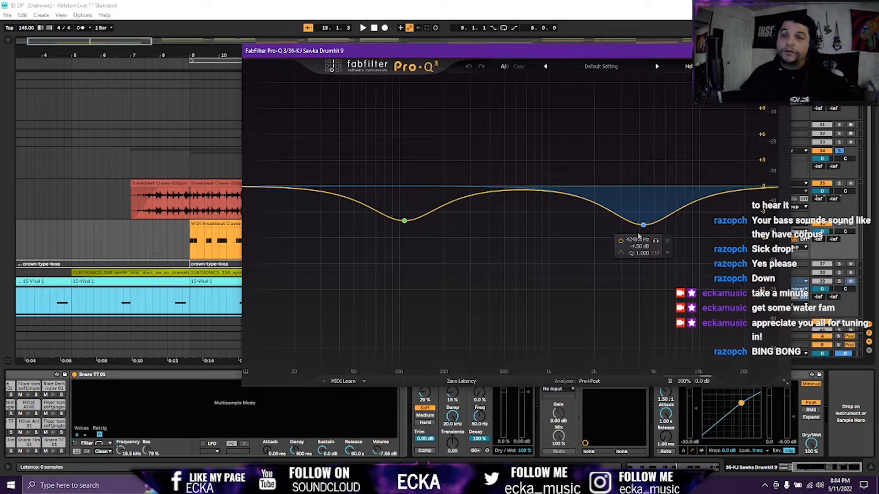
key(space)
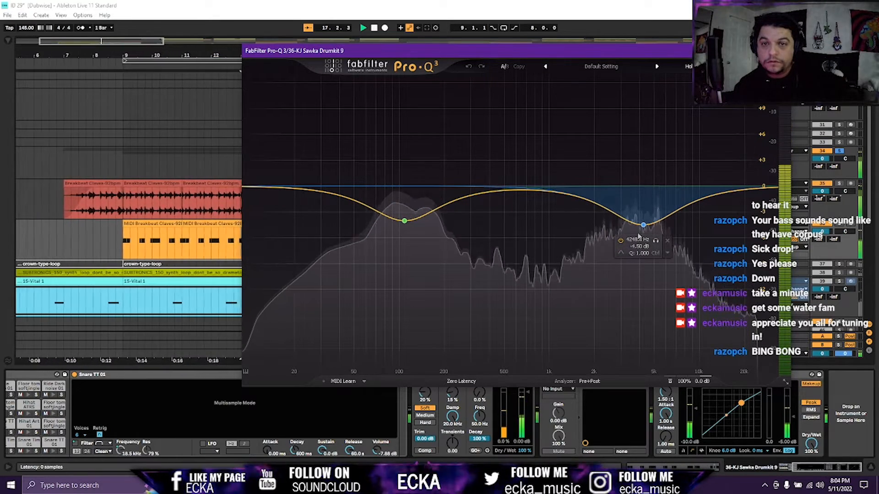
key(space)
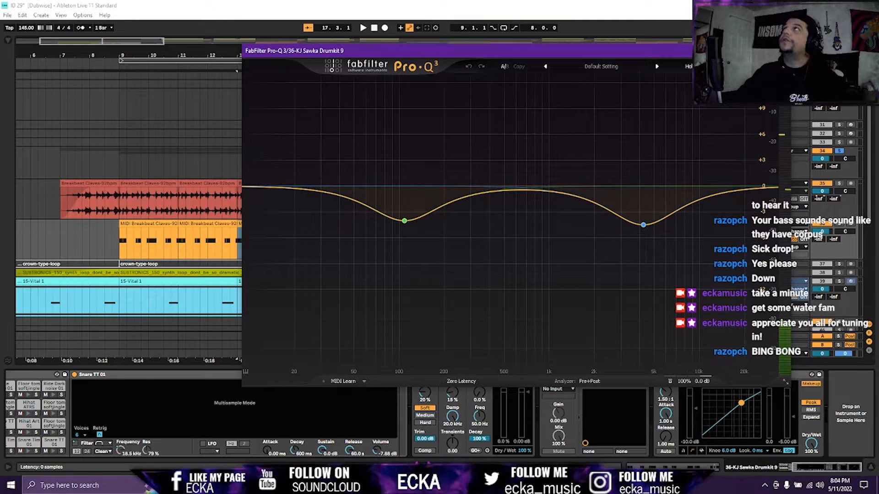
click(780, 51)
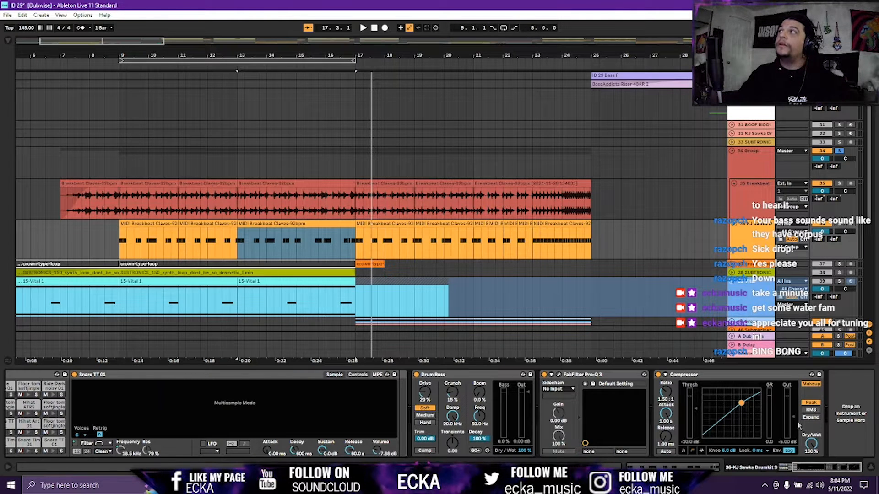
Play the drums from bar 13 to watch the Compressor at the end of the drumkit's device chain.
key(space)
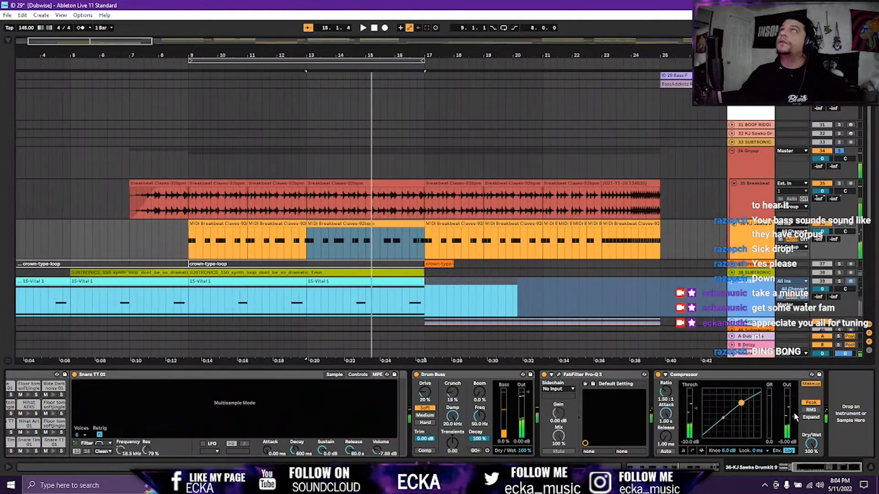
key(space)
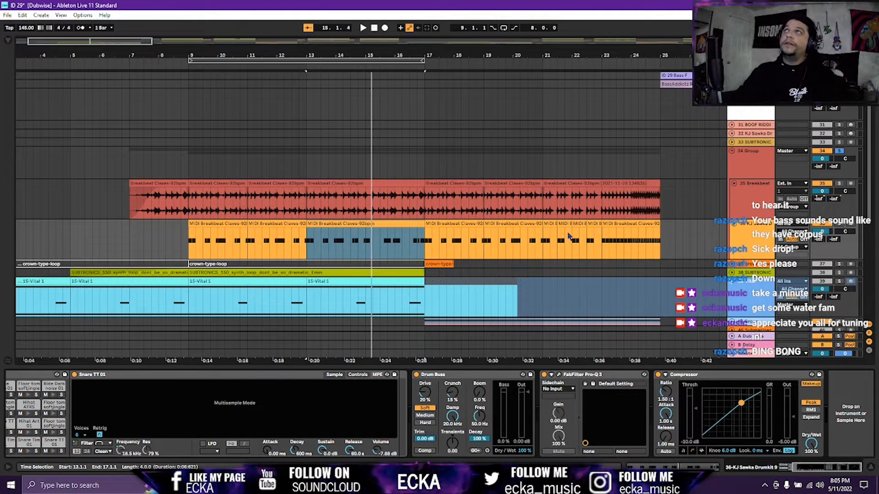
Play the layered drums from the last Breakbeat Claves clip at bar 21 through to bar 25.
click(552, 184)
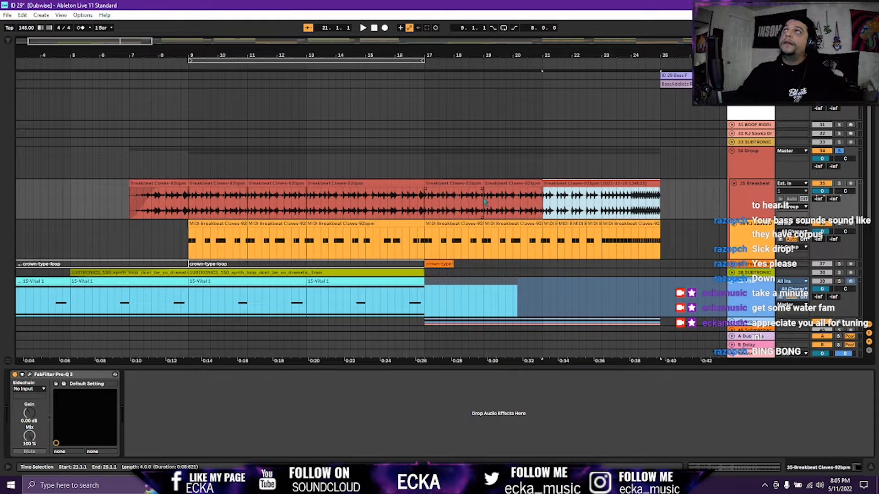
ctrl+scroll(492, 203, up, 3)
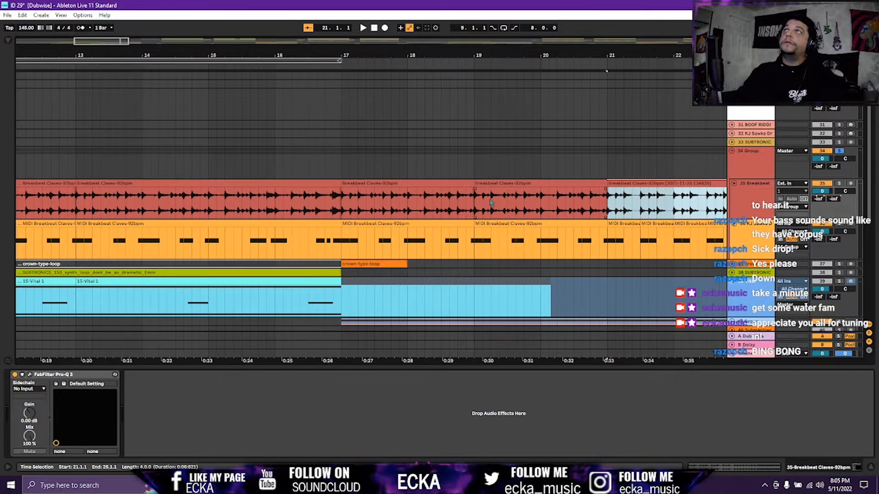
drag(474, 208, 500, 206)
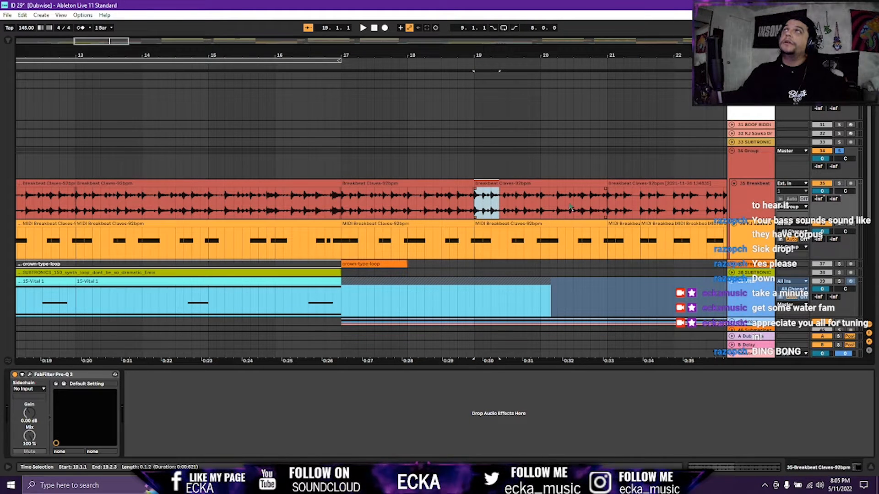
click(618, 184)
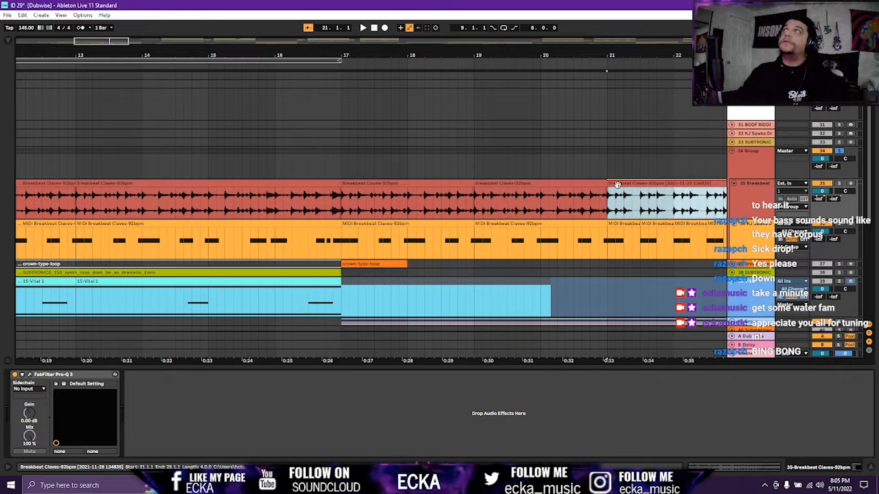
key(space)
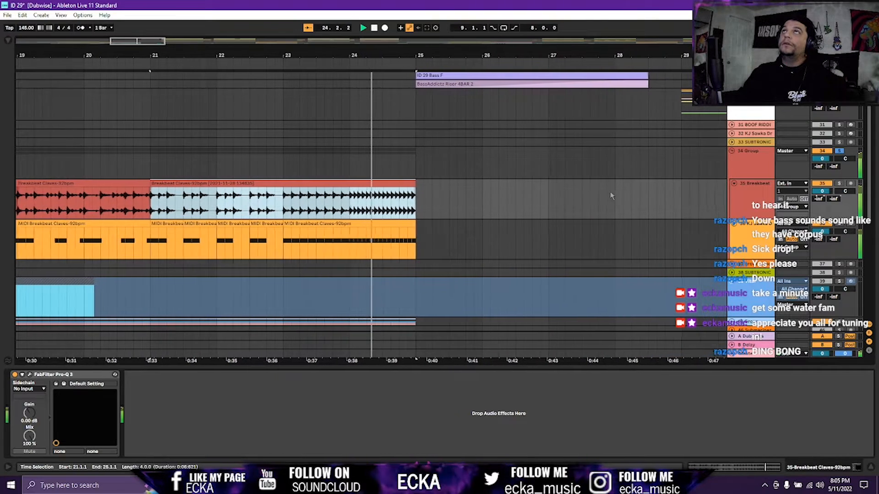
key(space)
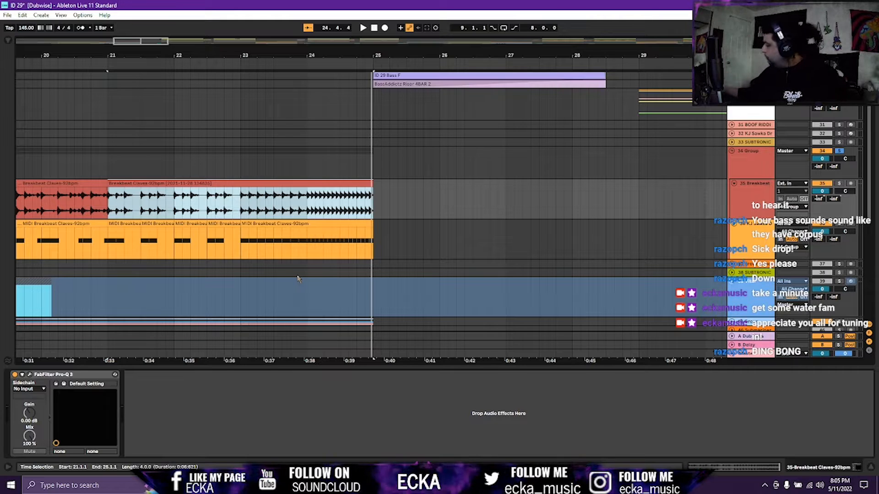
Expand track group 40 and unfold track 41 TRANSISTION PASD F to show its waveform from bar 17.
scroll(256, 277, down, 3)
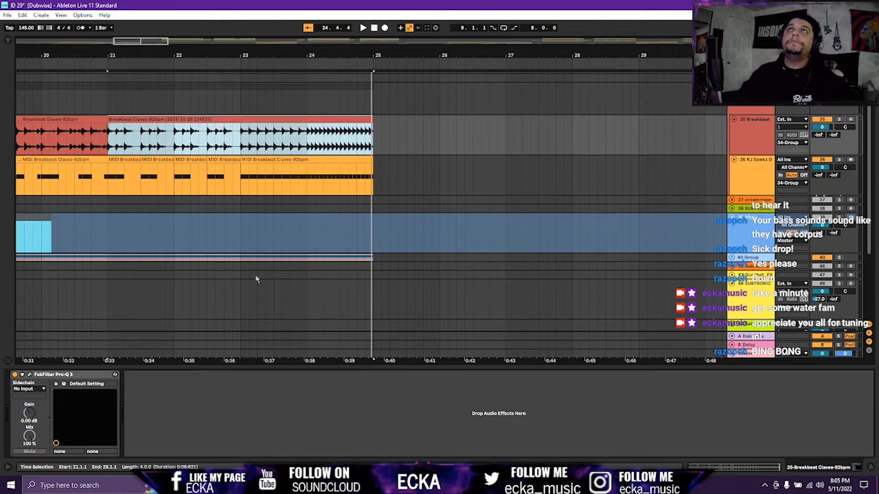
scroll(247, 270, left, 6)
scroll(225, 237, left, 2)
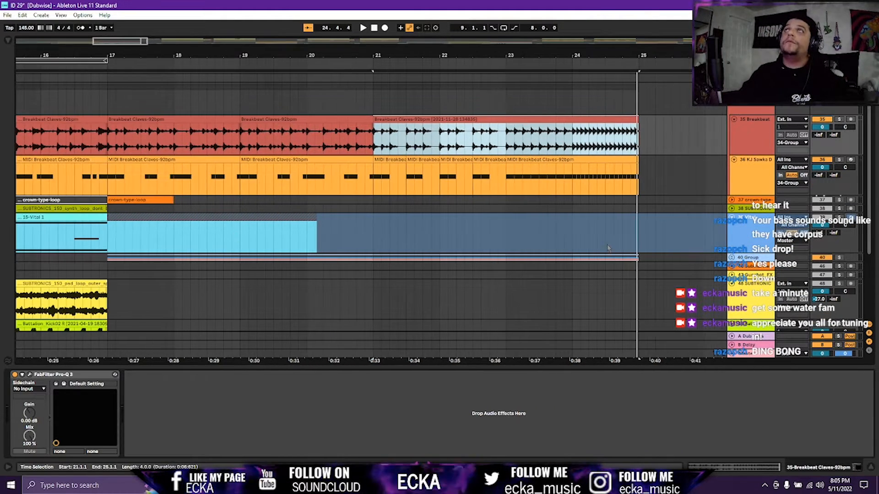
click(732, 258)
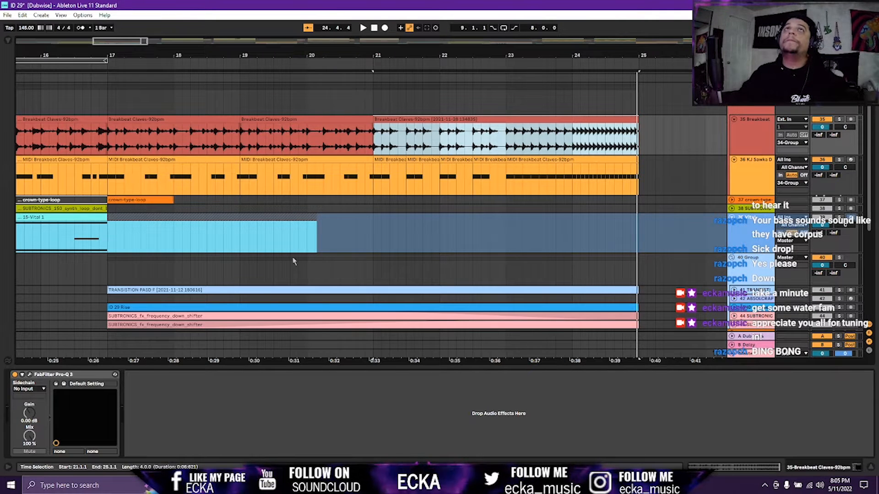
scroll(288, 250, right, 1)
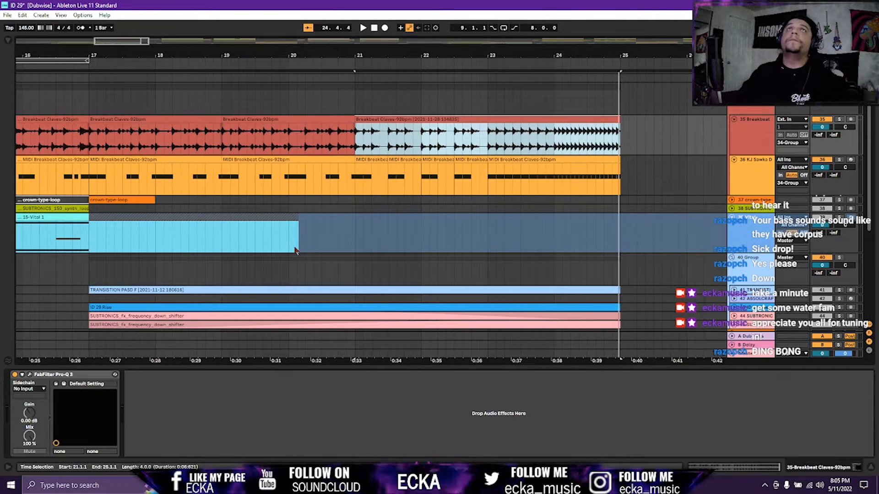
scroll(295, 251, down, 1)
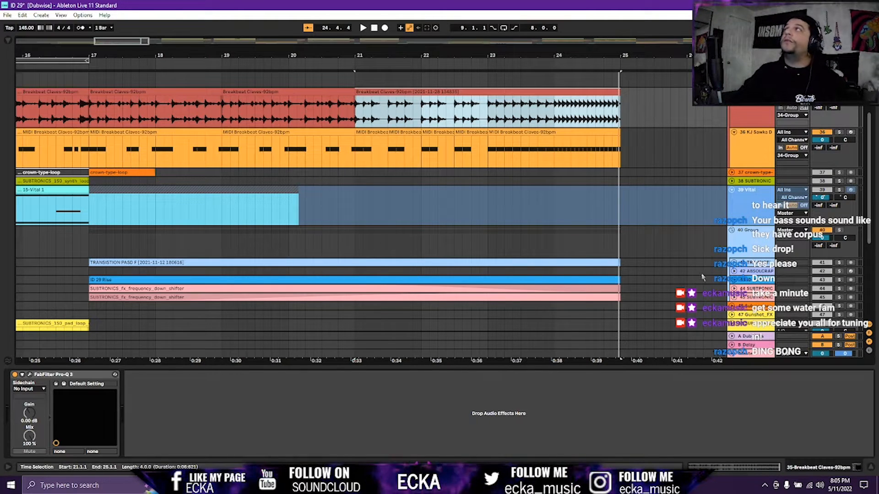
click(735, 263)
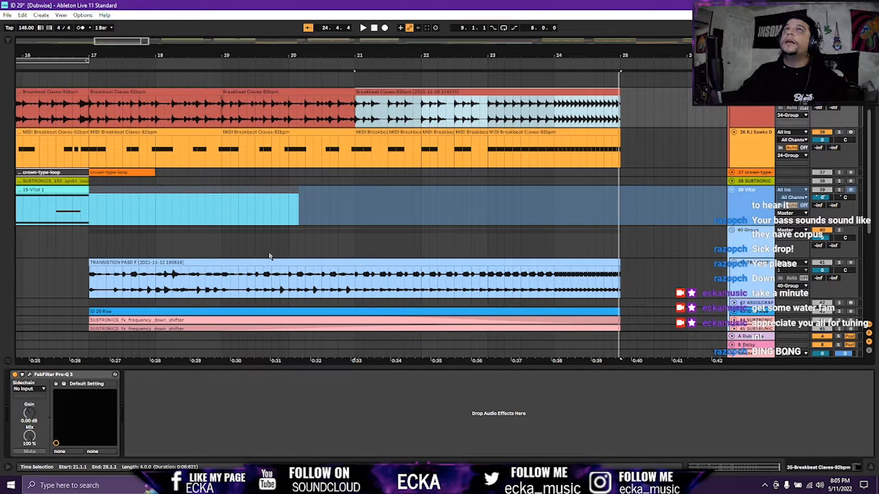
Solo the TRANSISTION PASD F track and play its clip from bar 17 to bar 25.
click(258, 264)
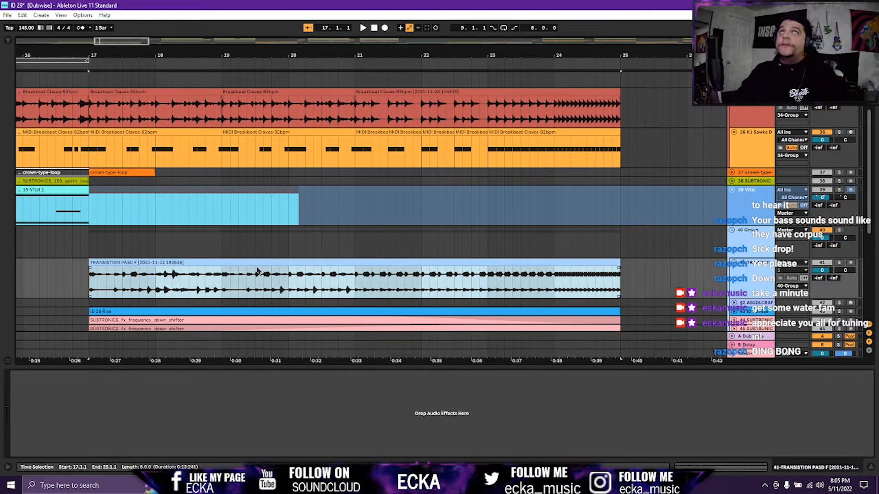
scroll(137, 293, down, 4)
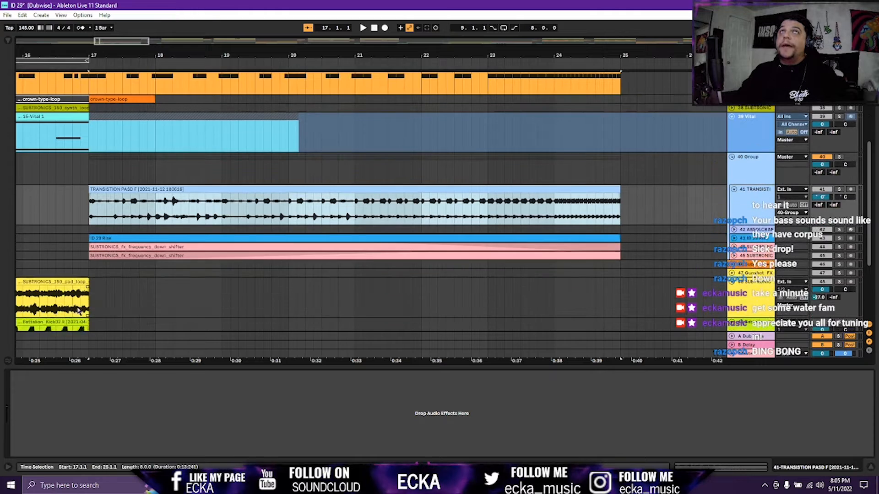
scroll(78, 312, down, 2)
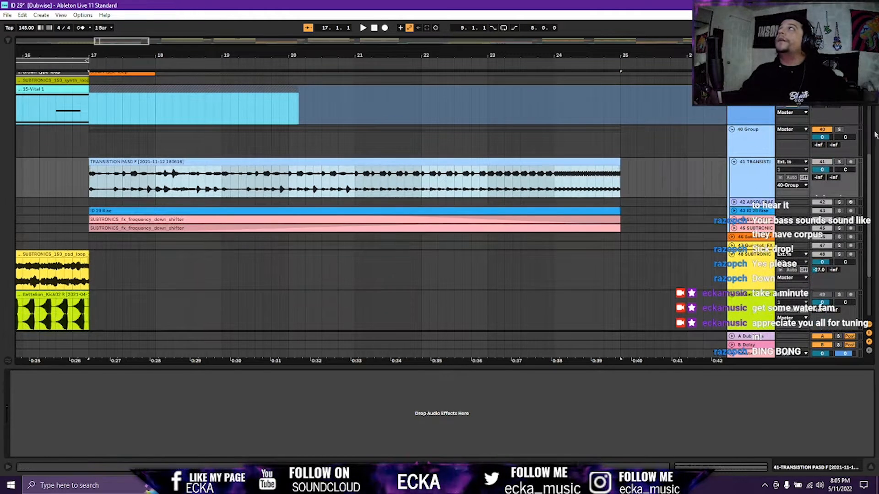
click(840, 162)
key(space)
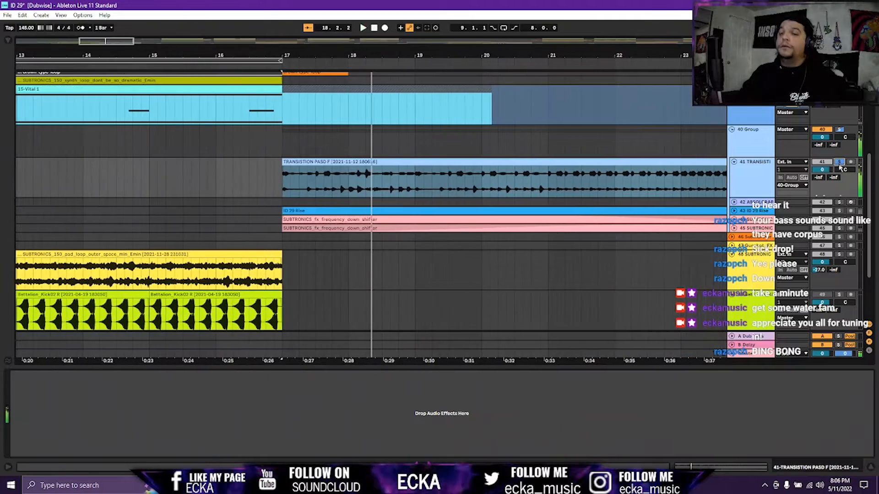
key(space)
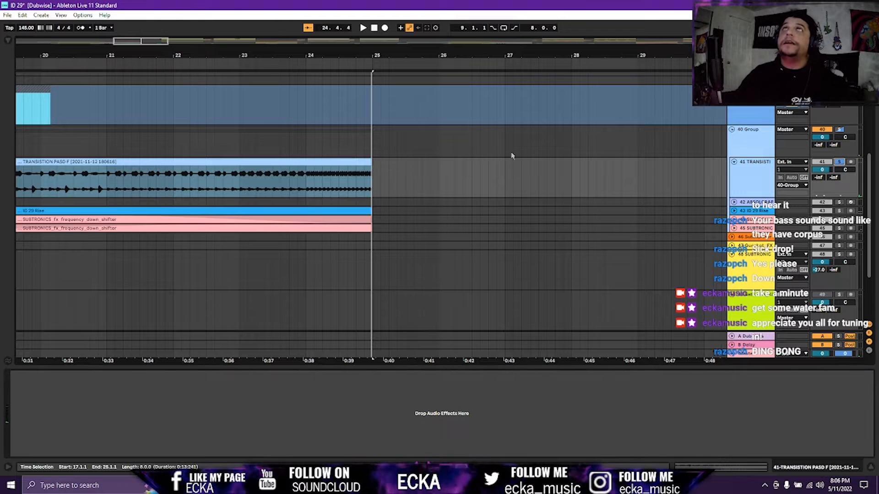
Open the TRANSISTION PASD F clip's details and display its Transposition envelope.
click(168, 161)
scroll(180, 176, left, 5)
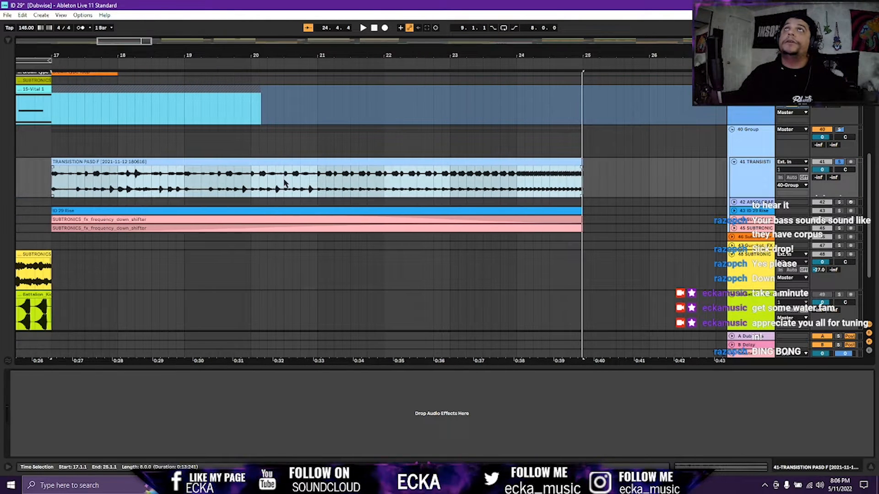
double_click(329, 162)
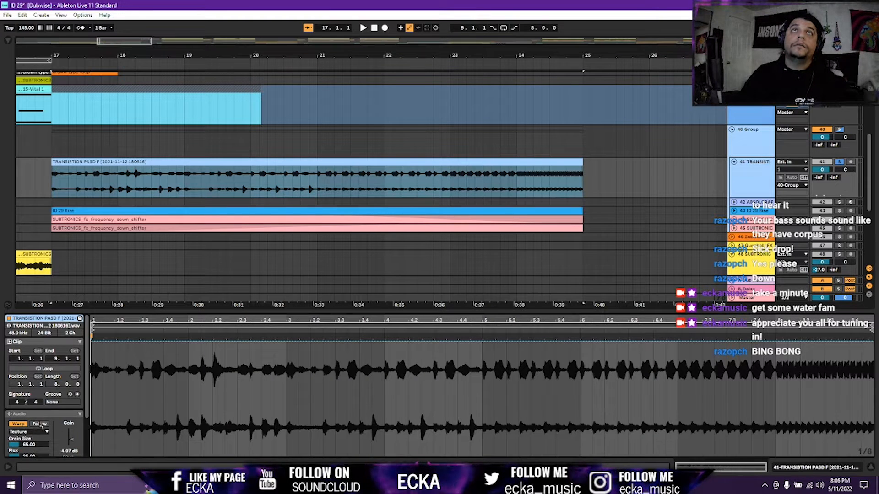
scroll(40, 424, down, 2)
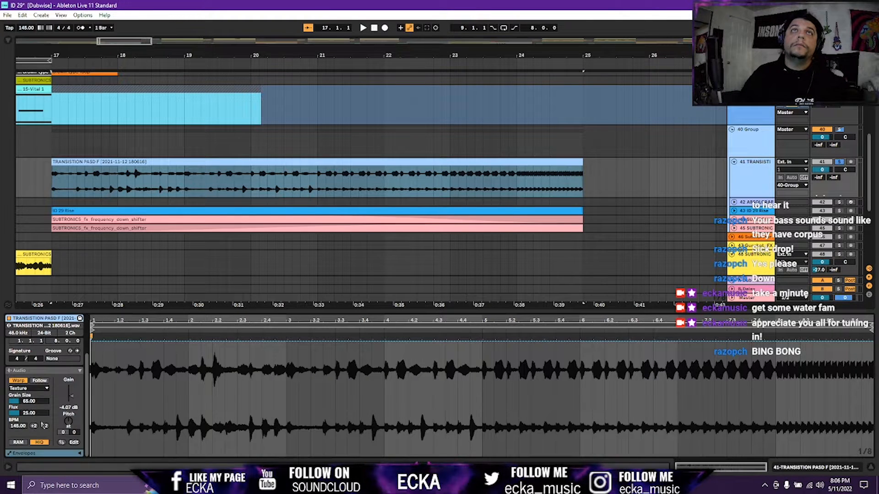
click(80, 454)
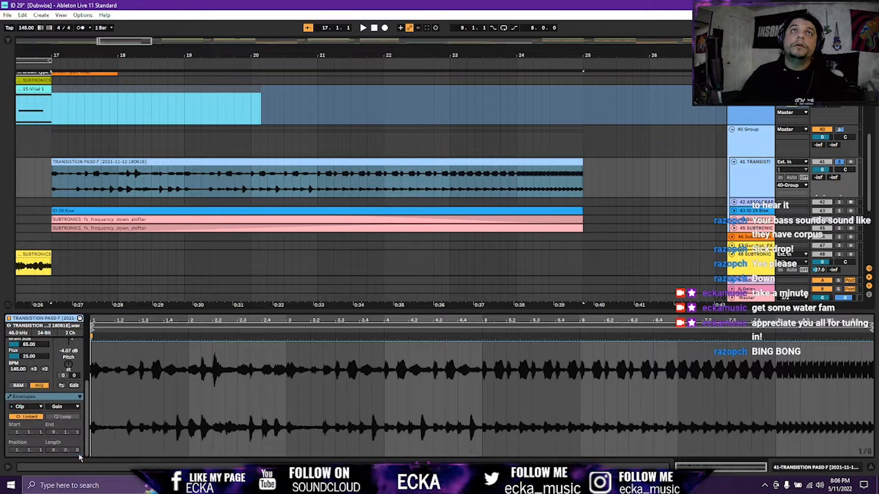
click(58, 408)
click(63, 424)
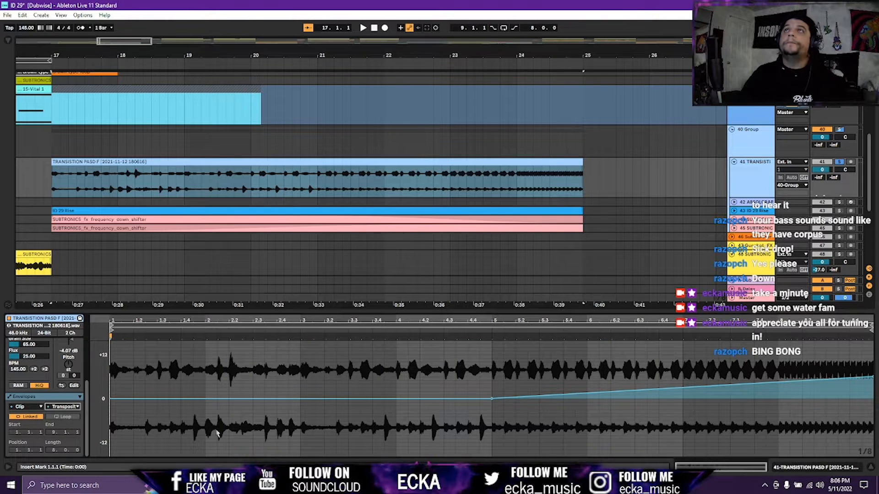
Play the TRANSISTION PASD F clip from bar 17 to compare its sound with the pitch envelope.
click(333, 193)
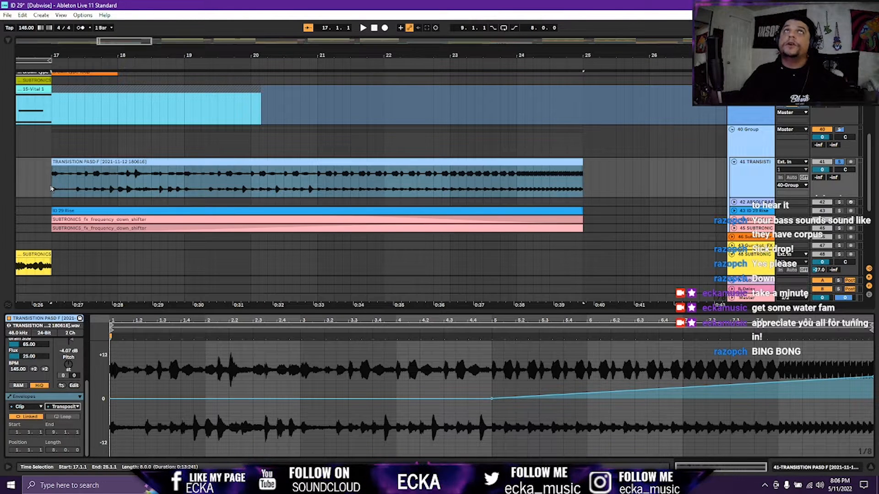
key(space)
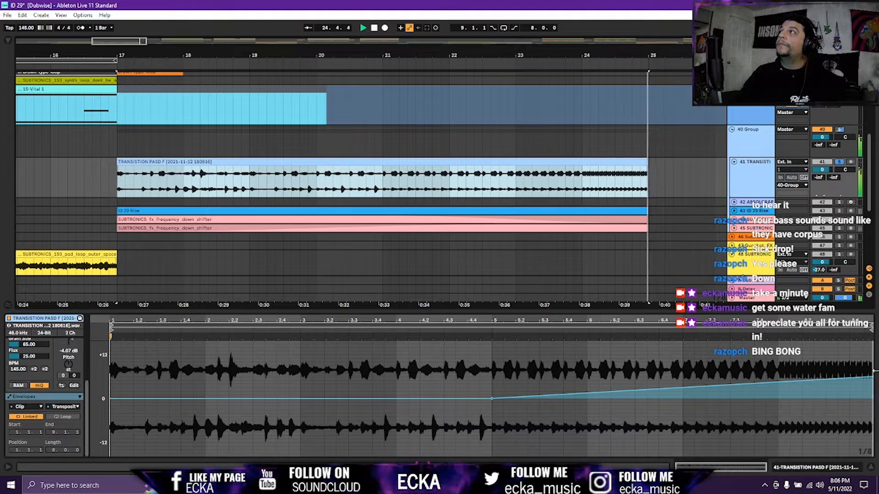
key(space)
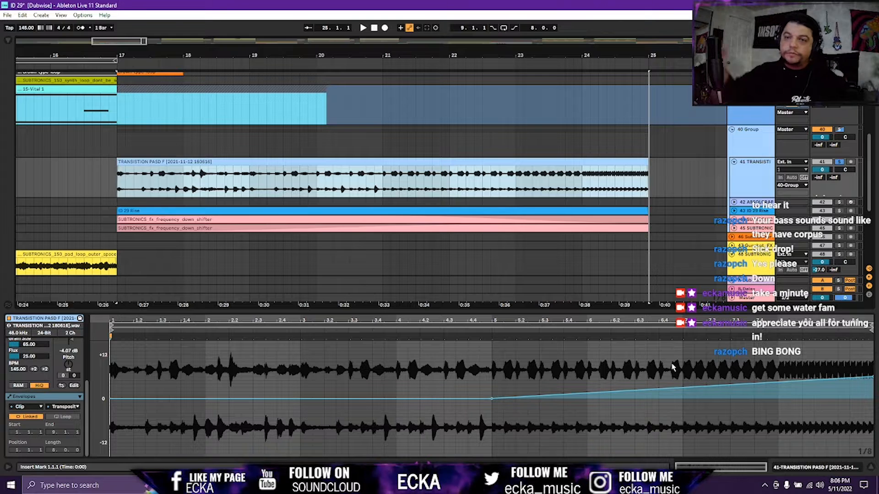
key(space)
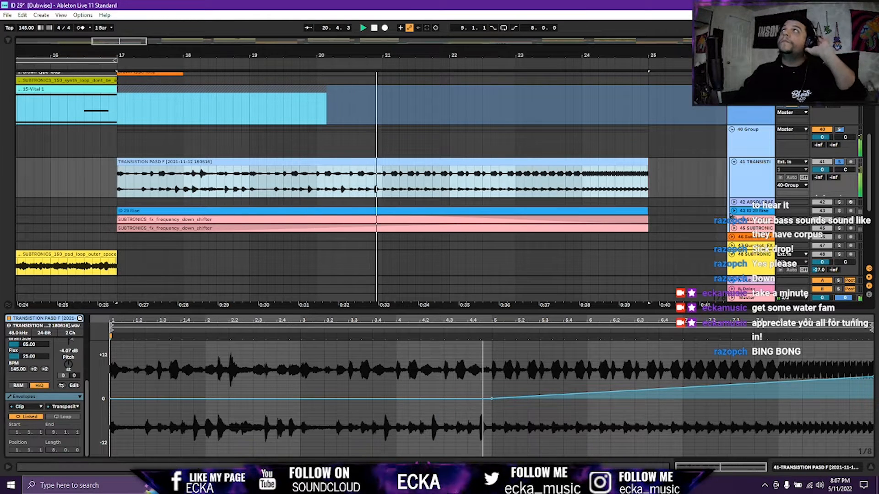
Unfold the ID 29 Rise track's waveform, solo the track and play its clip from bar 17.
click(734, 211)
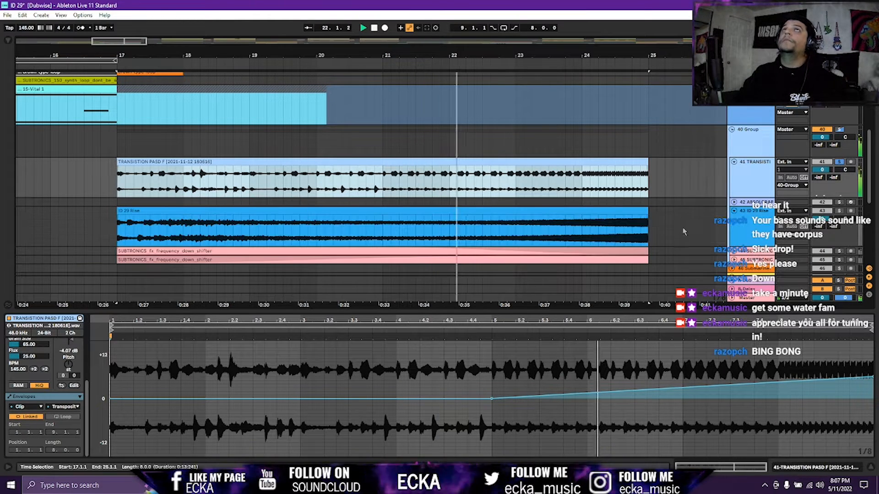
click(153, 213)
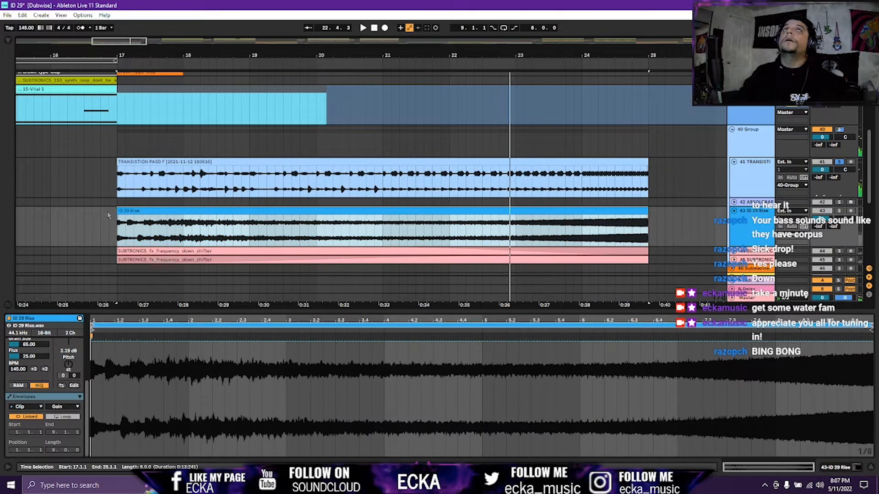
scroll(147, 202, up, 3)
scroll(156, 203, down, 2)
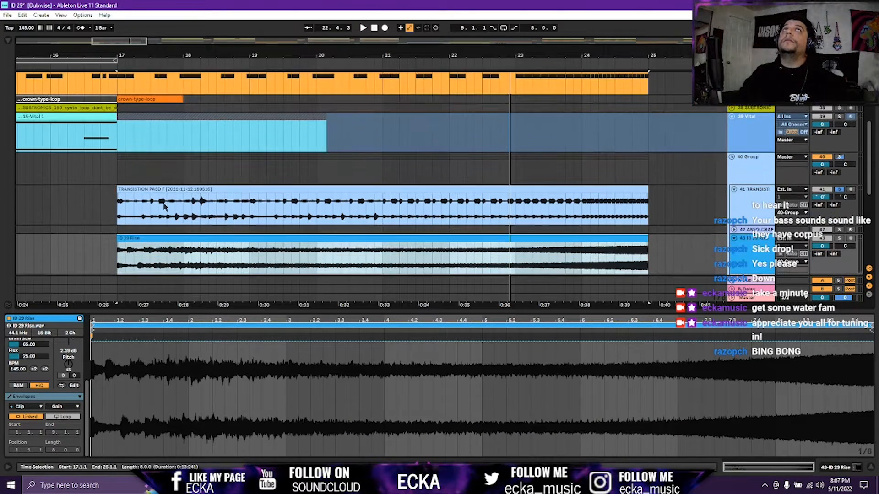
click(841, 240)
key(space)
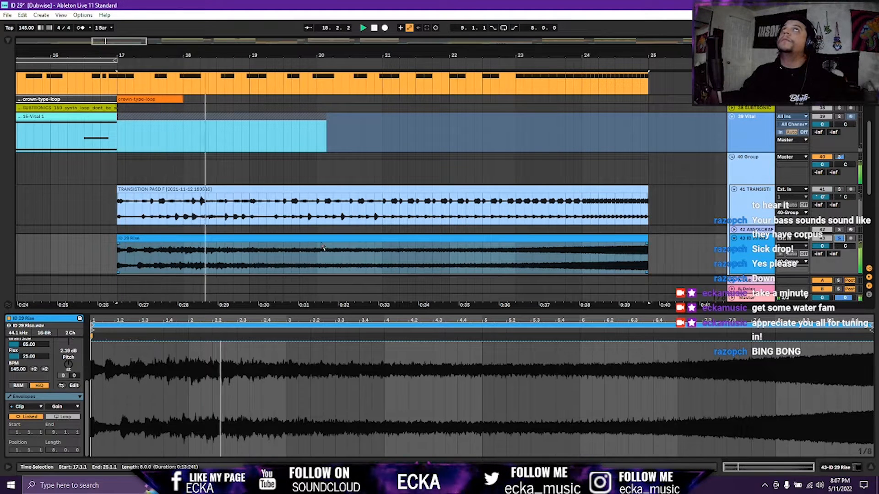
key(space)
key(space)
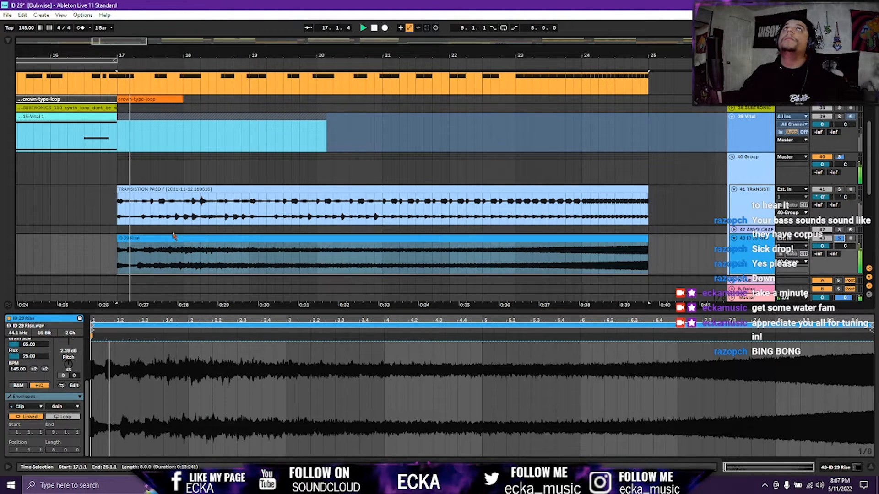
Solo the crown-type-loop track and play its one-bar clip at bar 17.
scroll(142, 224, up, 2)
scroll(142, 224, up, 1)
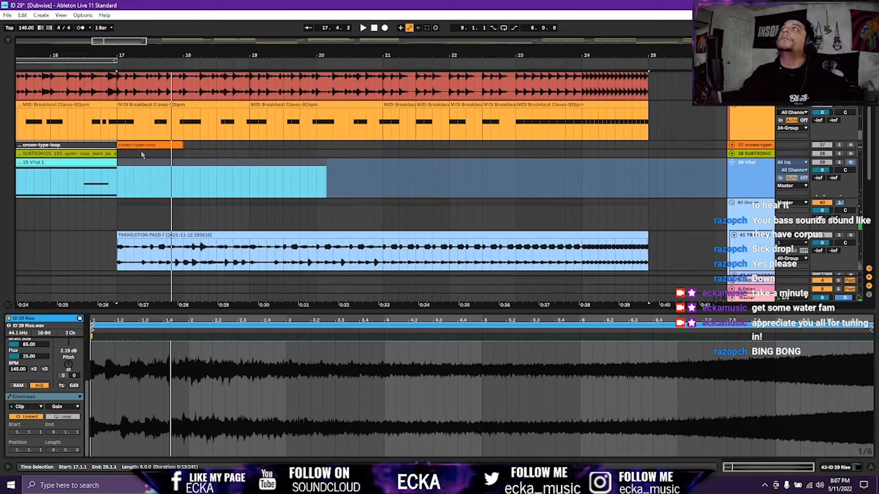
click(143, 146)
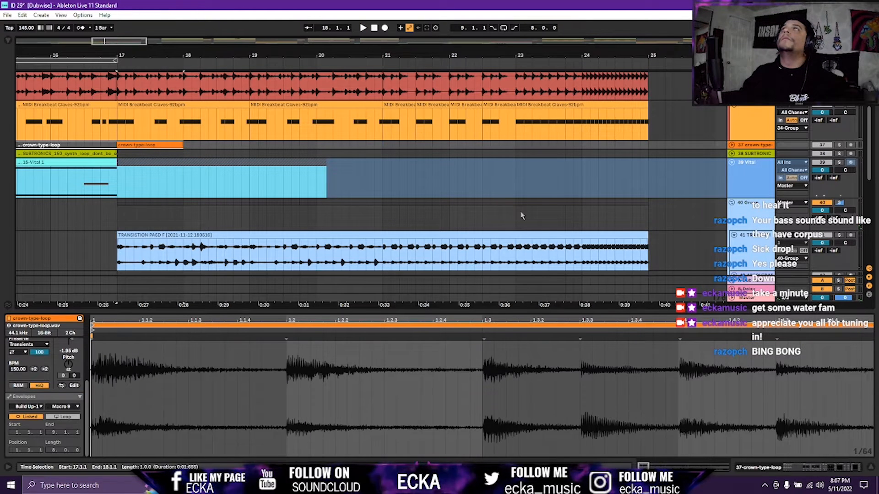
click(839, 145)
key(space)
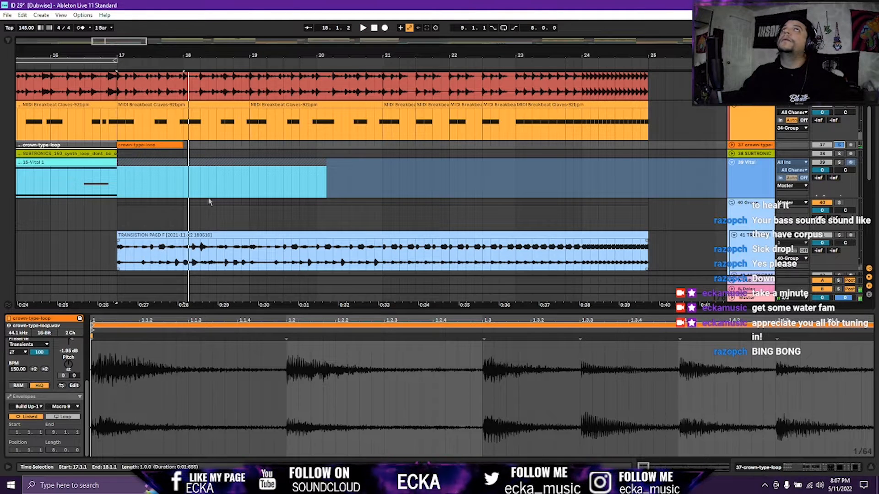
scroll(152, 196, down, 1)
scroll(152, 196, down, 5)
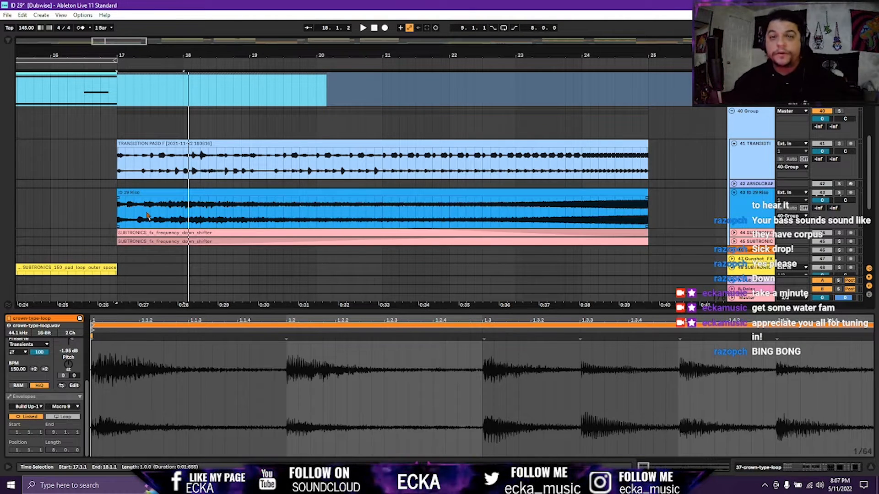
Unfold the crown-type-loop track, show its effect devices, and expand all its Build Up-1 automation lanes to examine the macro curves.
scroll(137, 166, up, 3)
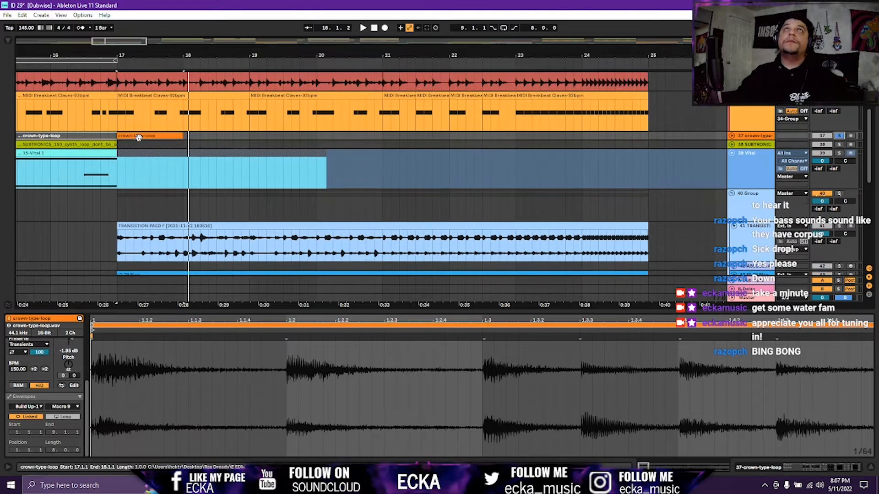
click(732, 136)
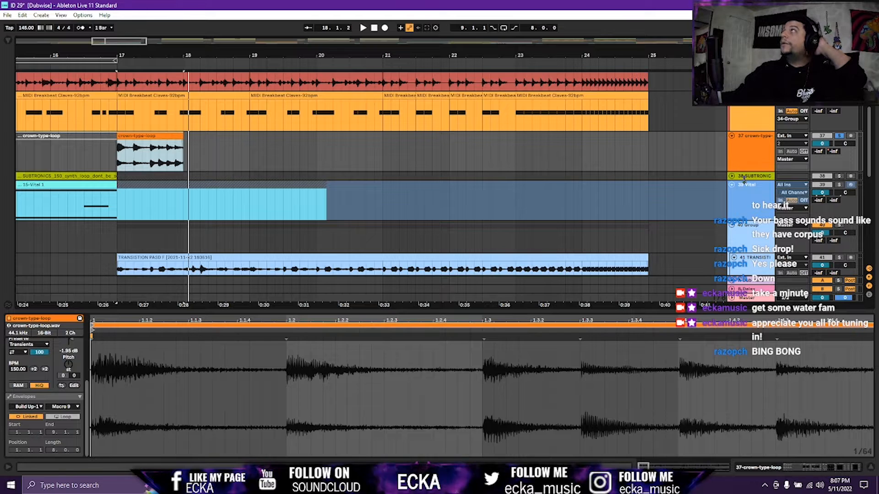
click(743, 156)
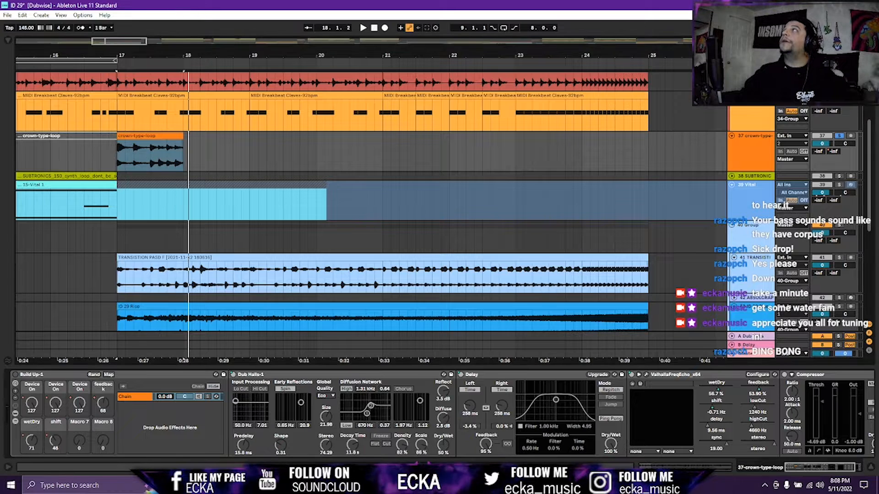
key(a)
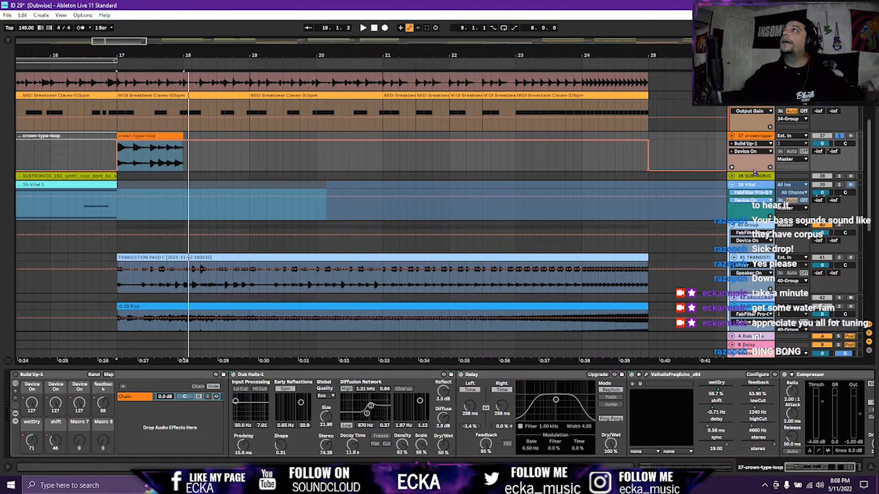
click(732, 168)
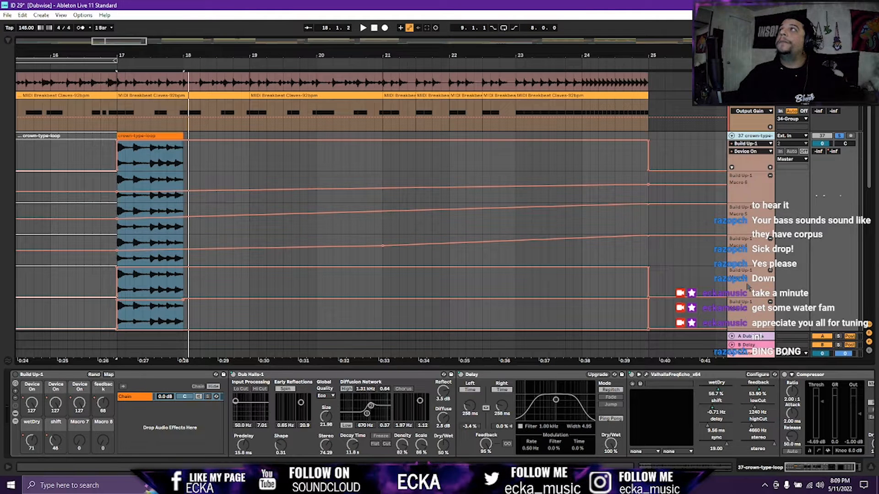
click(746, 314)
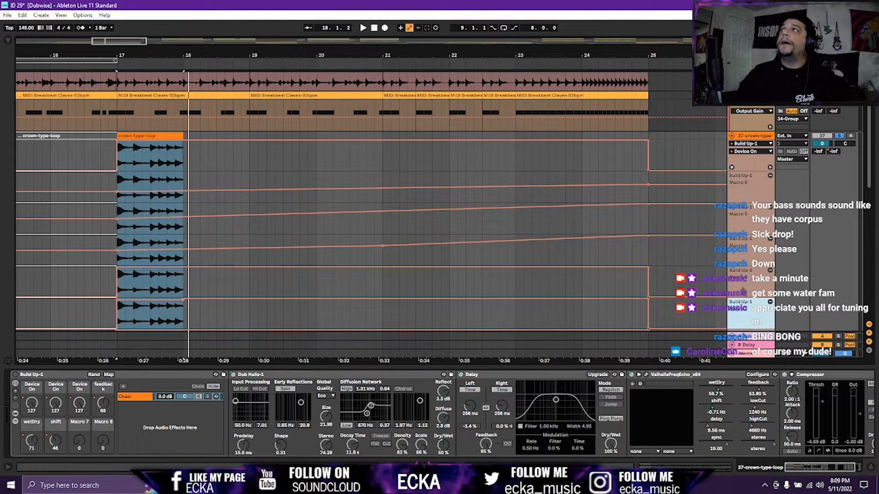
click(742, 285)
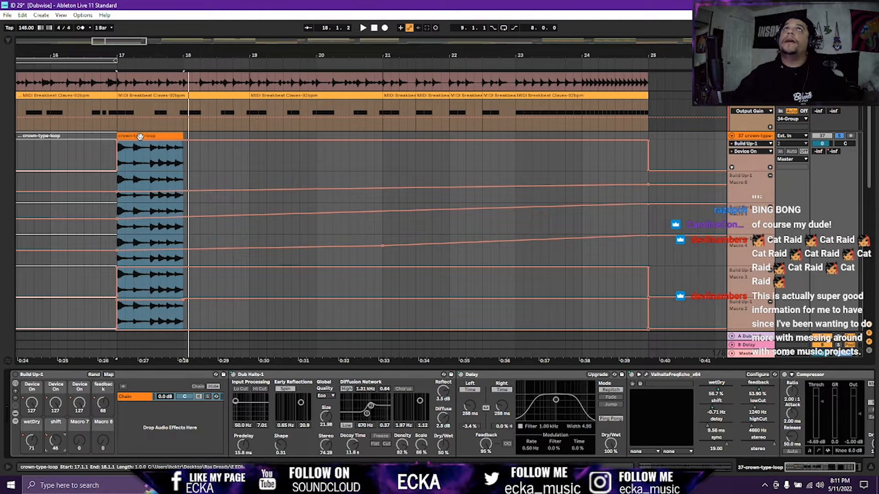
Play the crown-type-loop clip from bar 17 through its automation, toggling the Build Up-1 rack's activation to compare.
key(space)
click(166, 165)
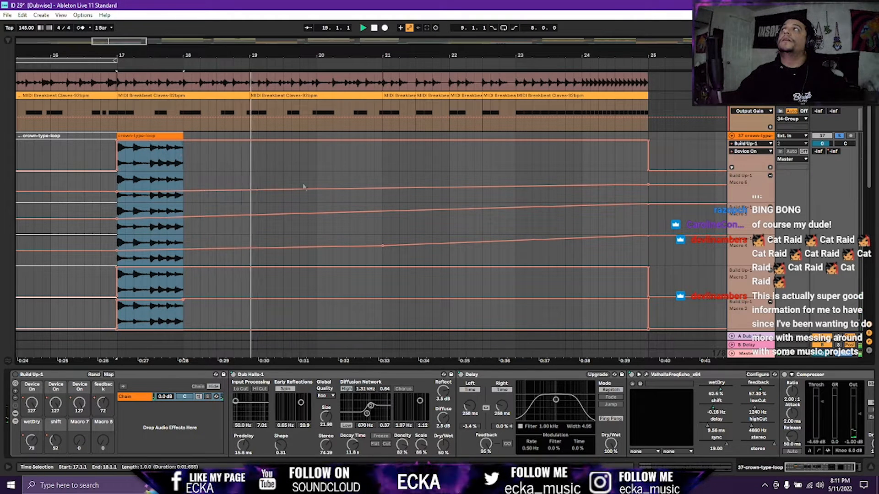
key(space)
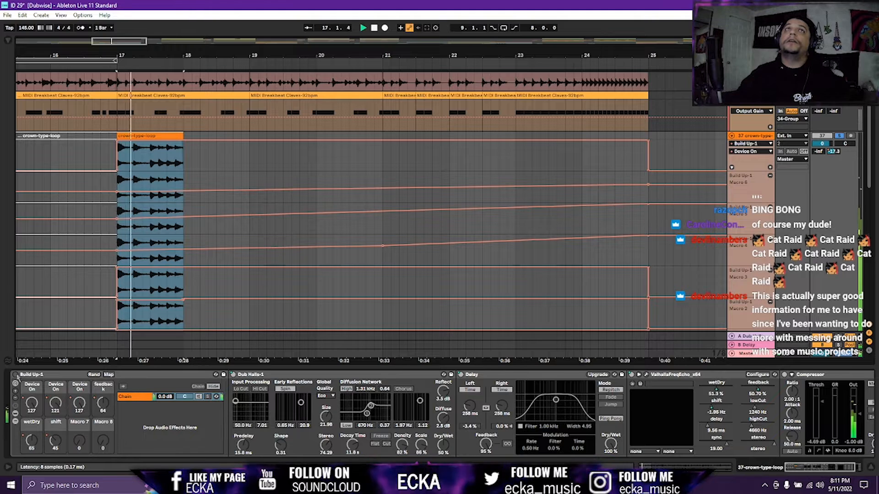
click(15, 375)
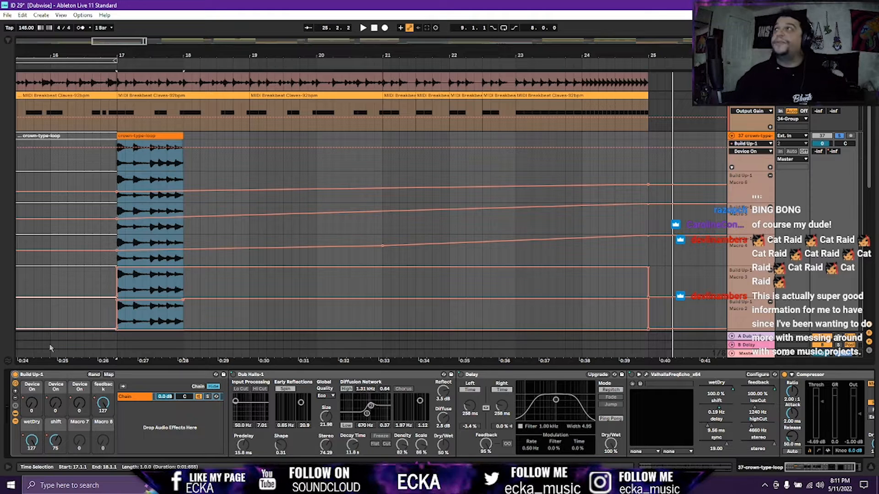
click(18, 375)
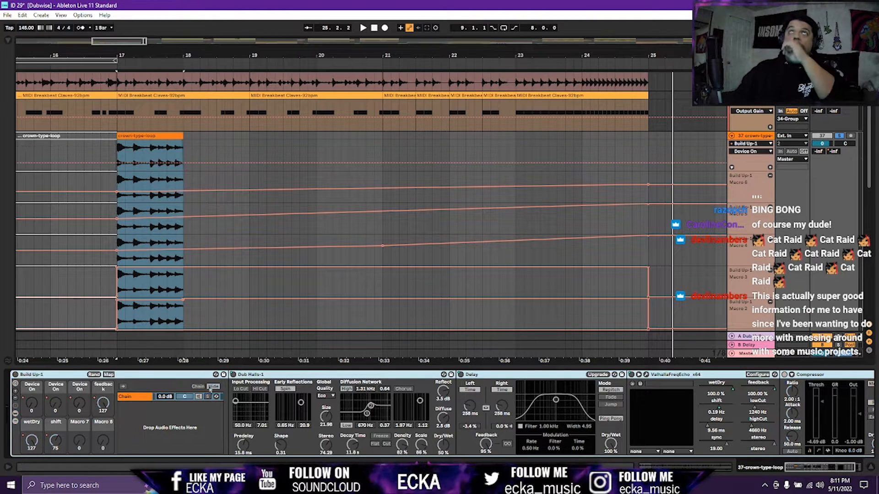
Collapse the crown-type-loop automation lanes and inspect the ID 29 Rise clip's details and the TRANSISTION PASD F Transposition envelope.
click(732, 169)
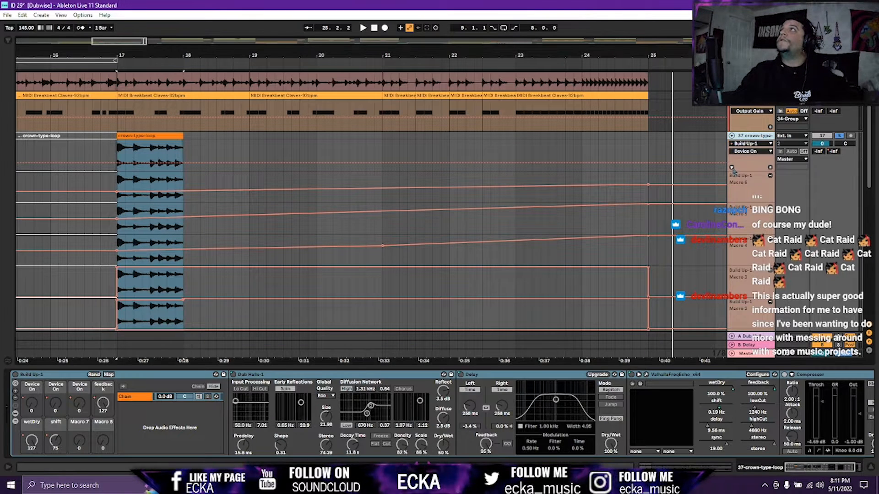
click(732, 167)
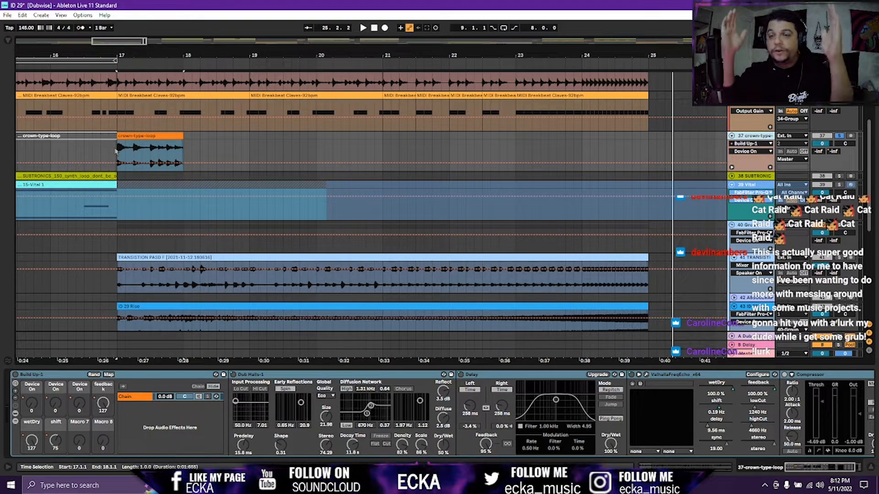
scroll(138, 193, down, 4)
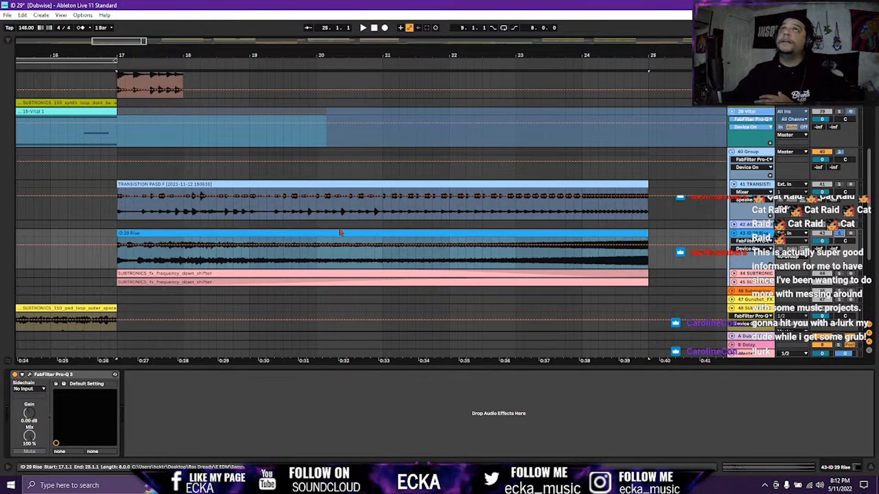
double_click(337, 233)
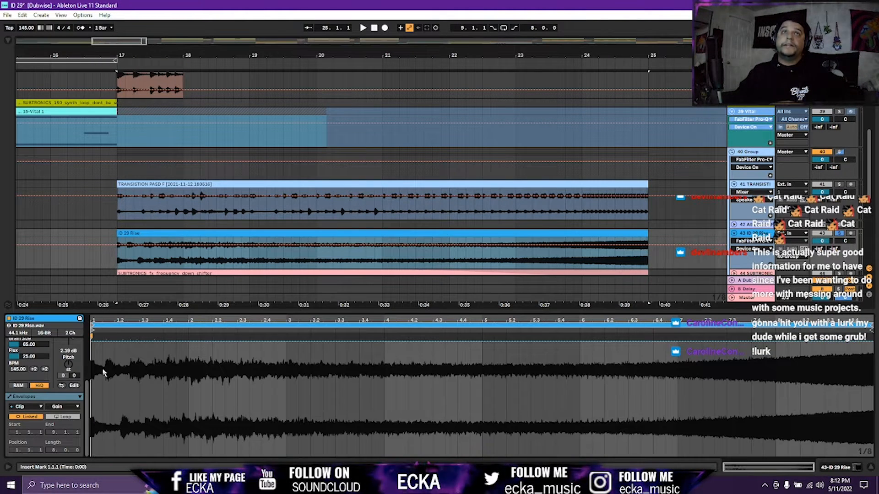
scroll(204, 178, up, 2)
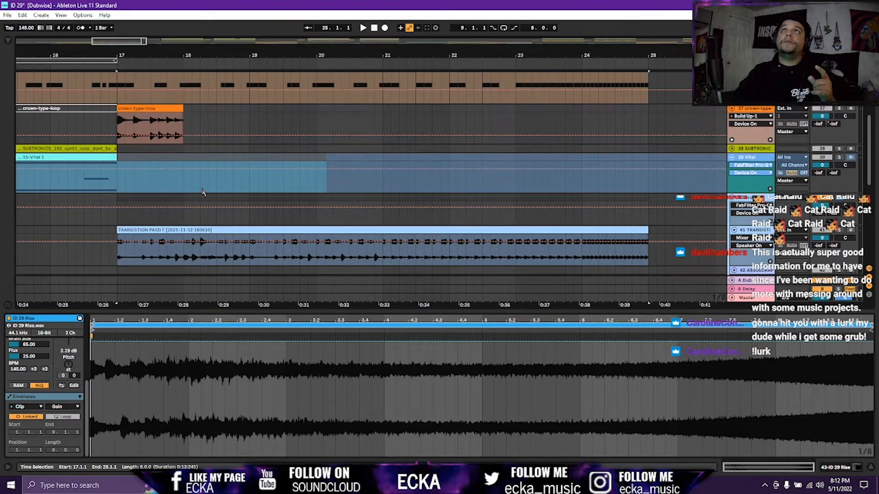
click(414, 231)
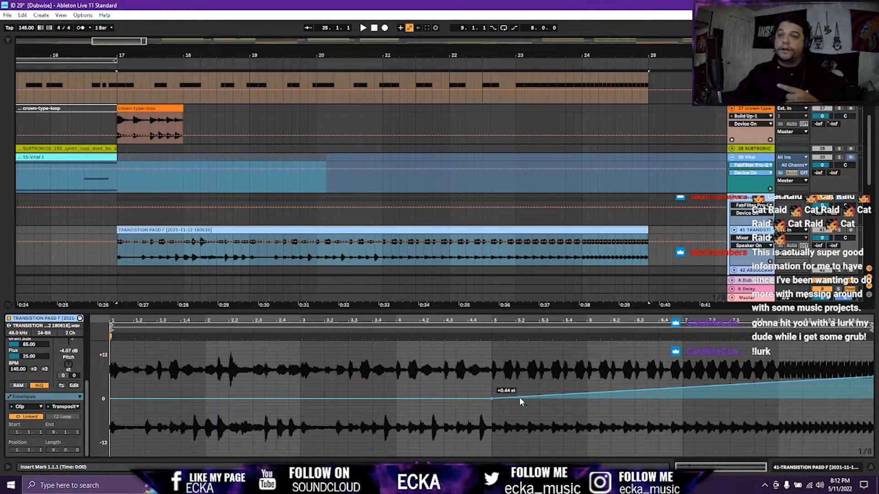
Display the ID 29 Rise clip's Transposition envelope and play the clip from bar 17.
scroll(515, 227, down, 4)
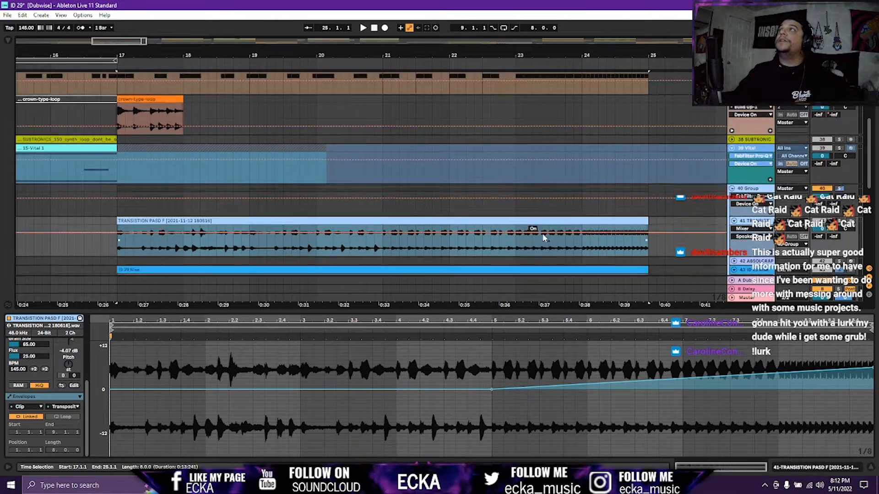
click(499, 183)
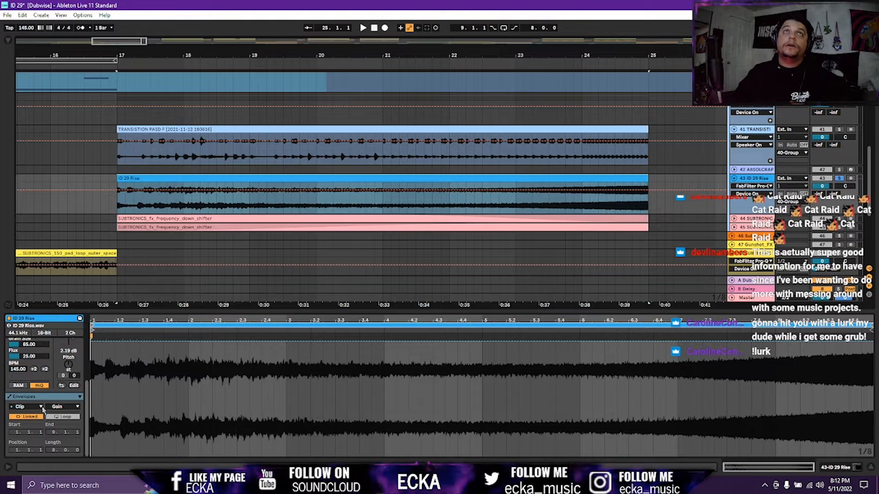
click(62, 406)
click(69, 419)
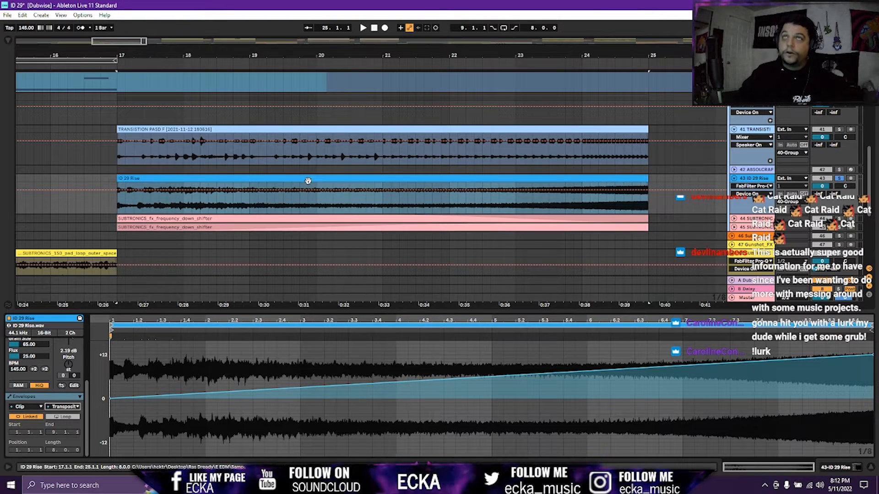
key(space)
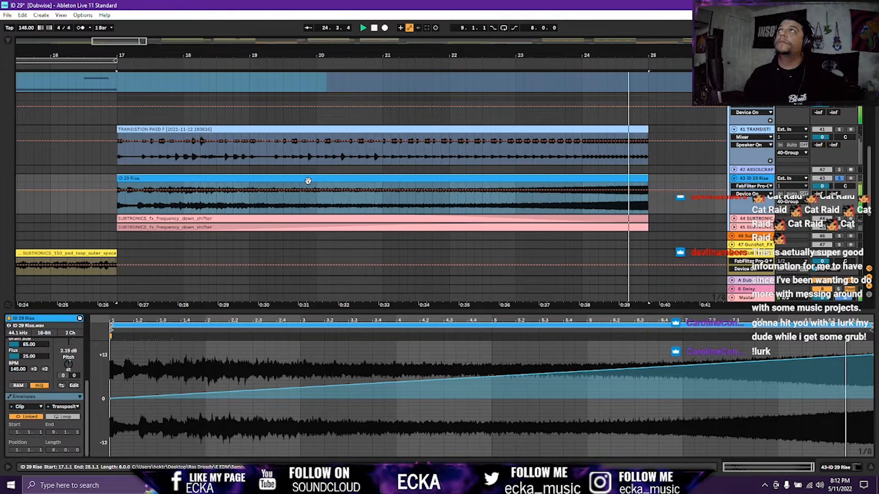
key(space)
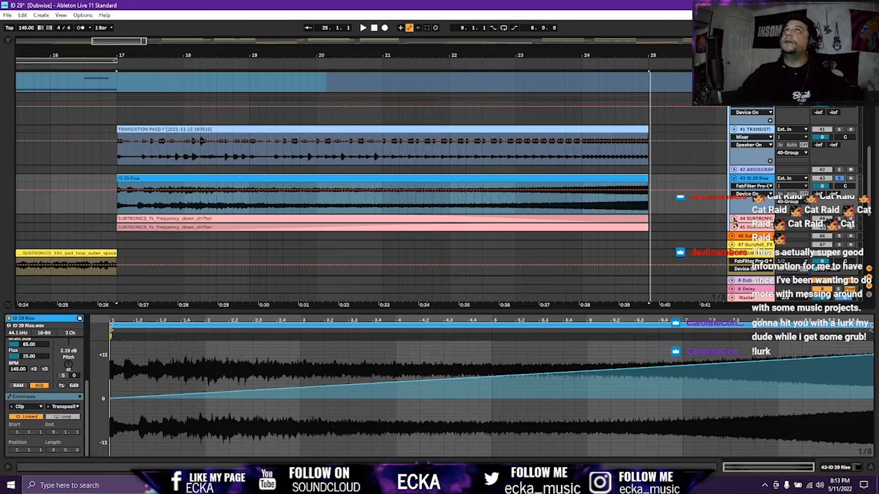
Unfold both SUBTRONICS_fx_frequency_down_shifter tracks, solo the first alongside ID 29 Rise, and play them from bar 17.
click(735, 220)
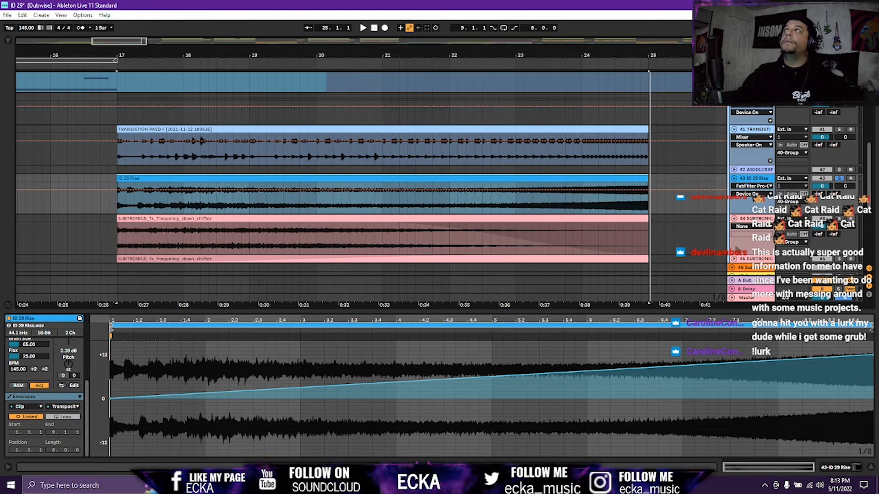
click(735, 258)
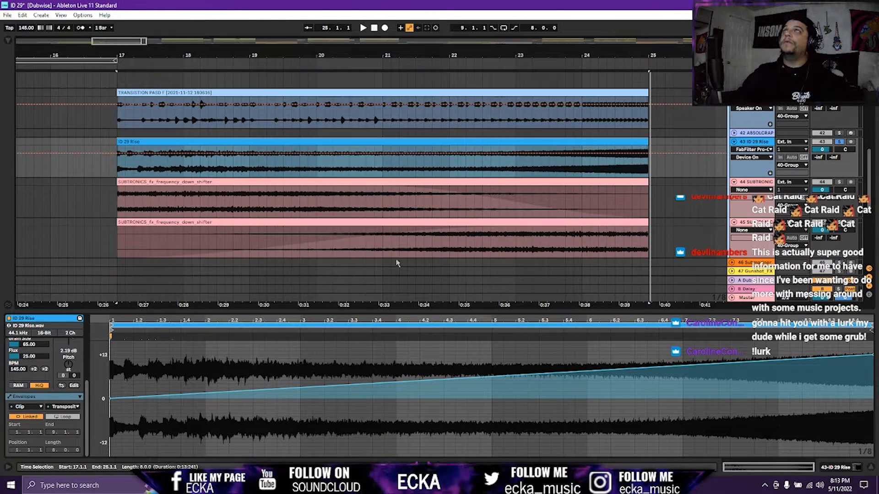
scroll(645, 221, down, 1)
ctrl+click(839, 182)
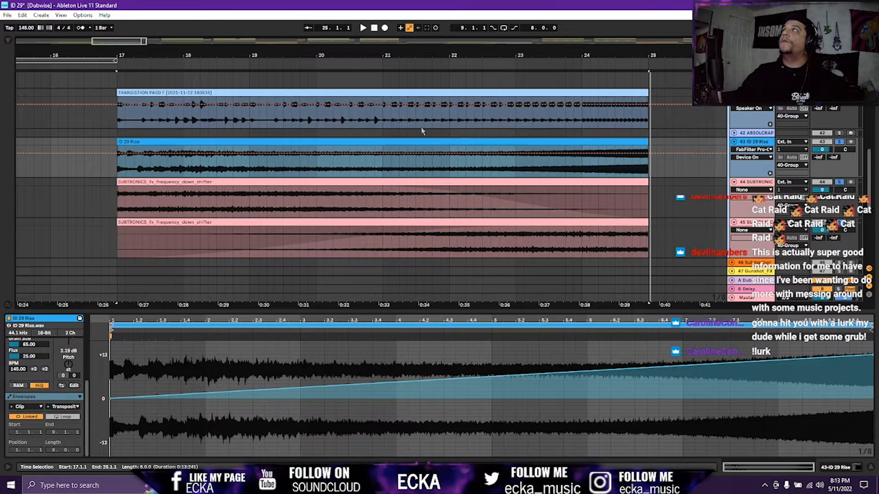
click(118, 121)
key(space)
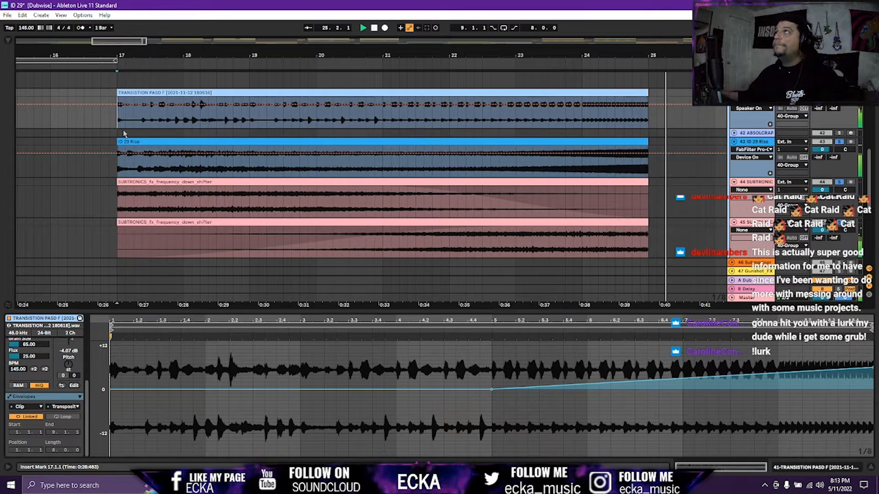
Solo the 50 Group and play its NYC Is A Simulation vocal clips from bar 17.
scroll(352, 207, down, 5)
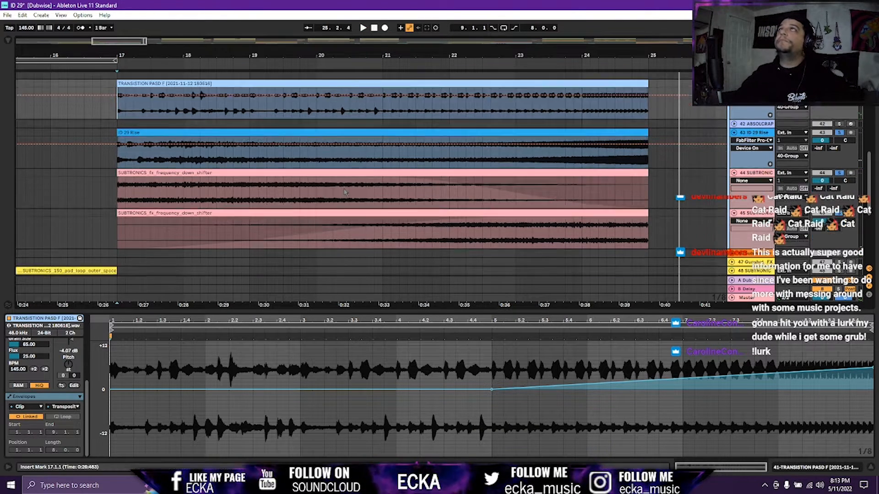
scroll(353, 201, down, 3)
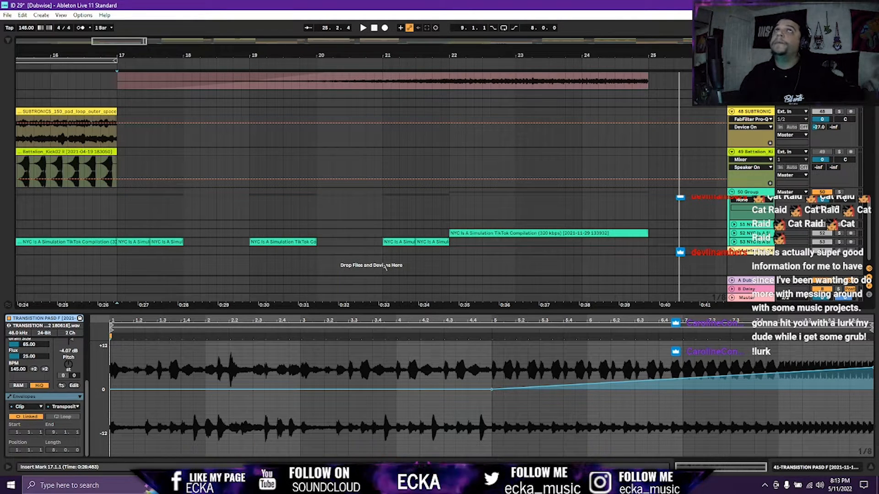
click(132, 241)
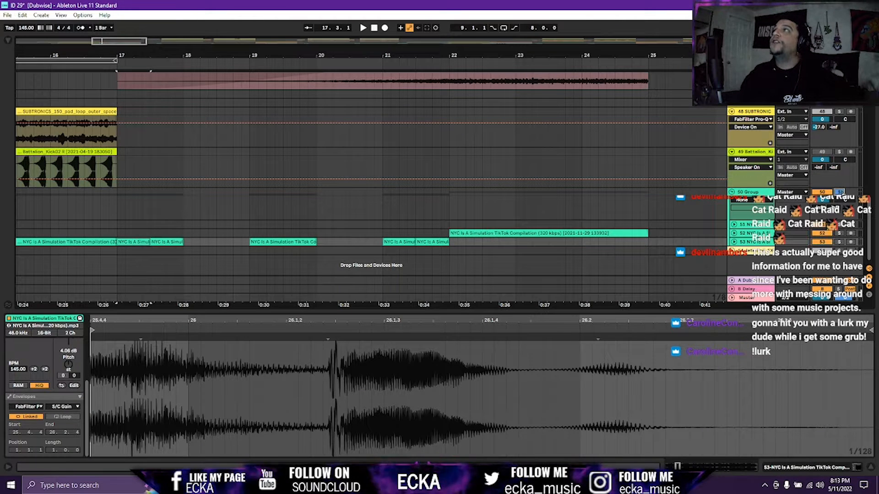
key(space)
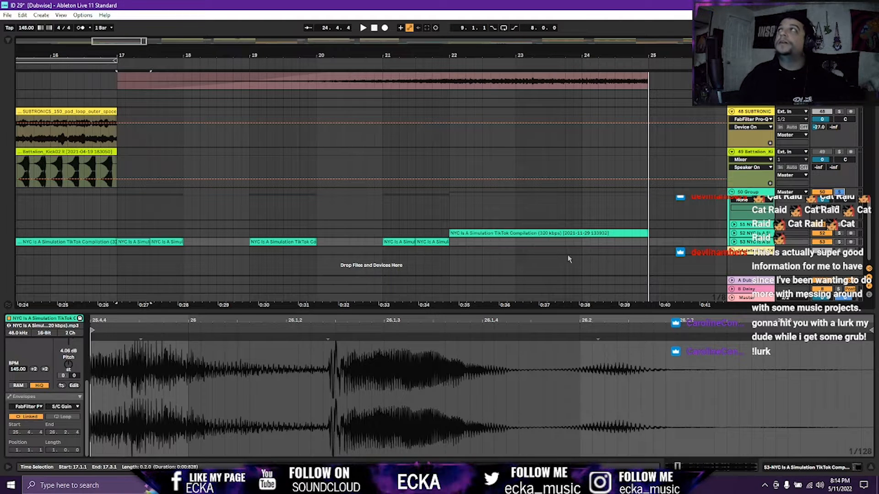
Unsolo the 50 Group, hide the clip details, and select the SUBTRONICS_150_pad_loop_outer_space clip at bar 9.
scroll(568, 259, up, 2)
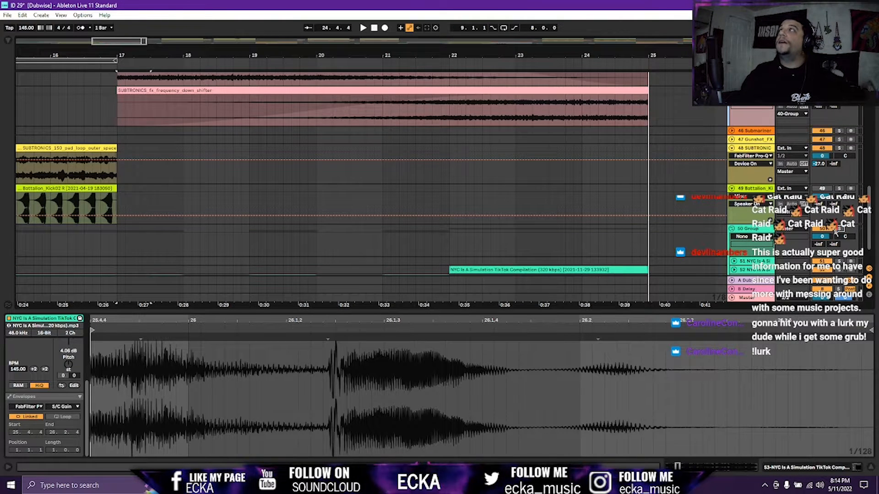
click(868, 469)
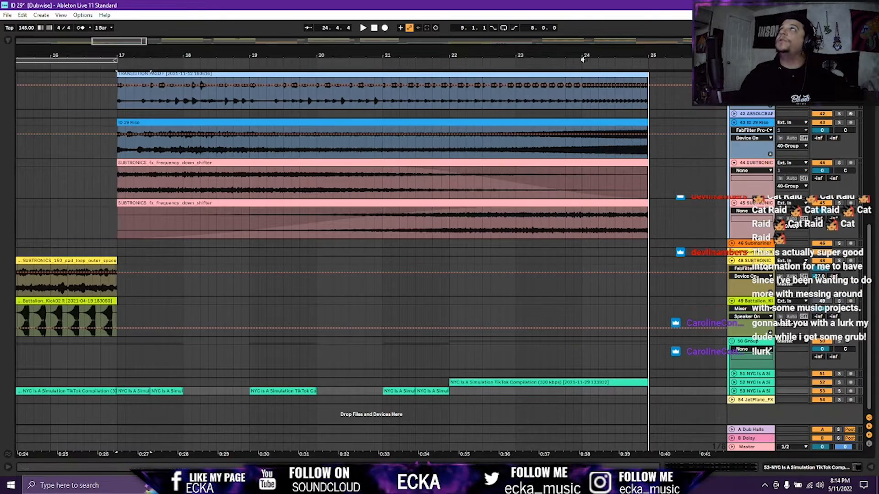
scroll(384, 67, down, 4)
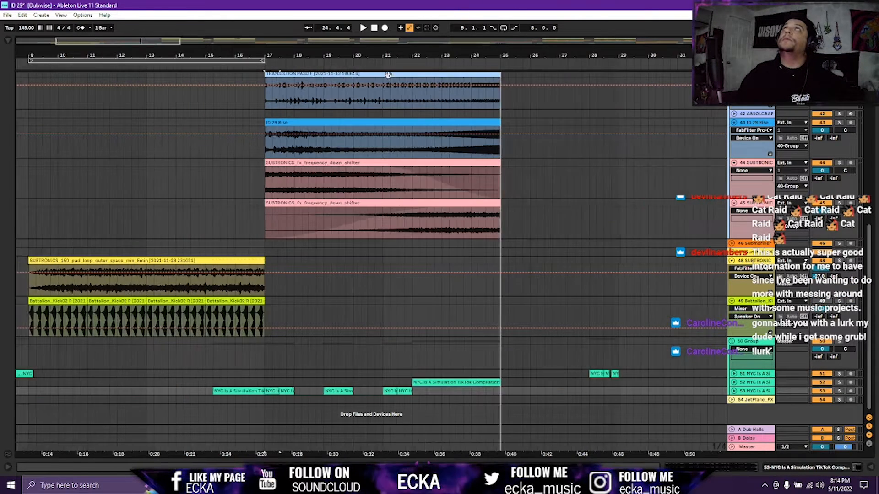
click(126, 269)
scroll(296, 260, up, 10)
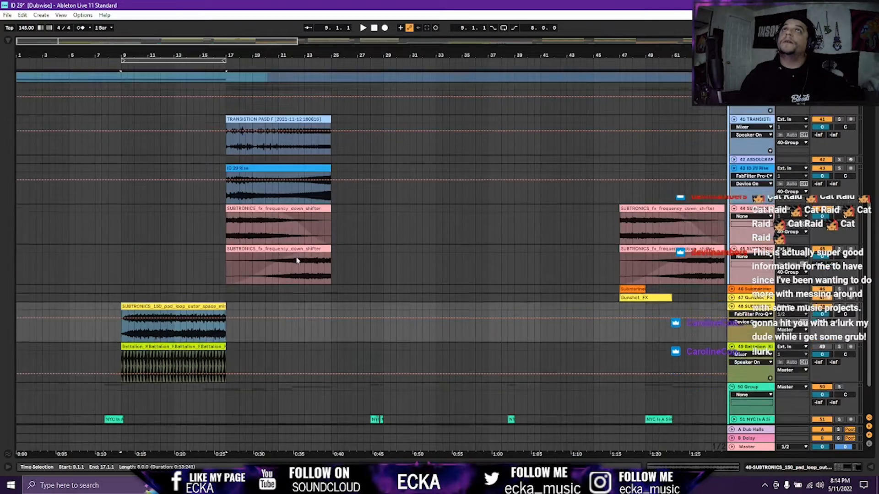
scroll(306, 229, up, 5)
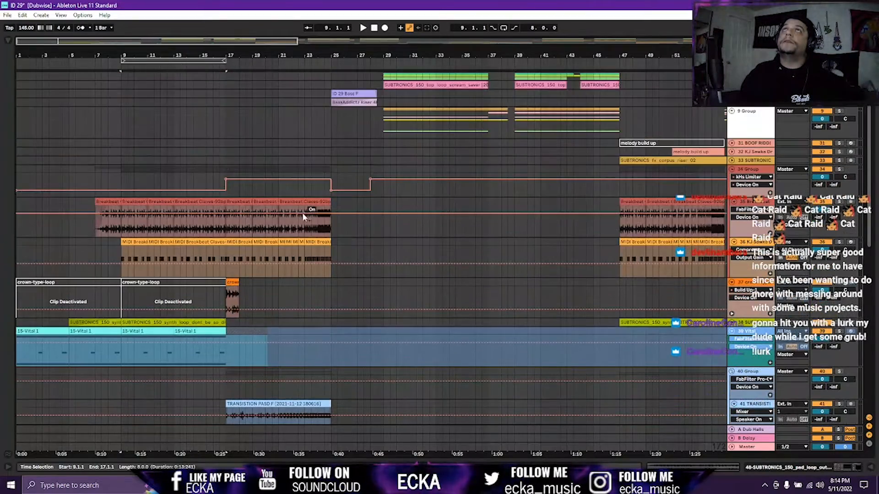
Play the build-up from bar 9, and replay from bar 25 with the ID 29 Bass F track unfolded.
key(space)
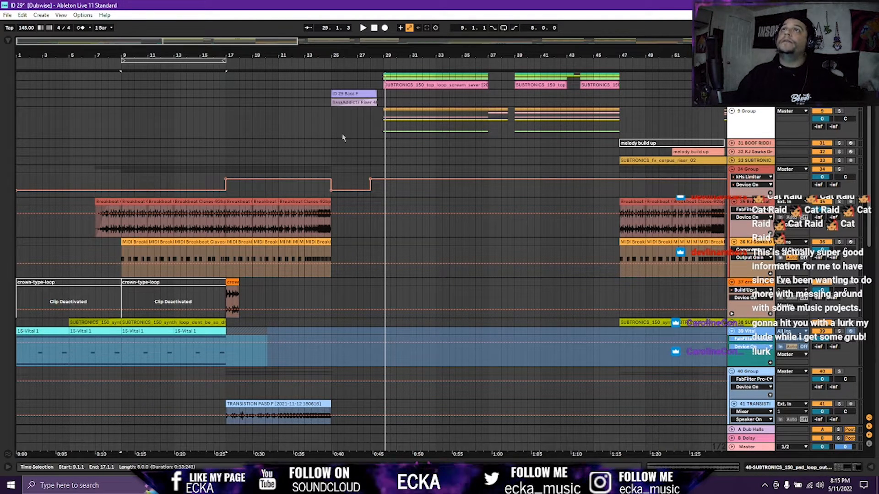
ctrl+scroll(345, 121, up, 5)
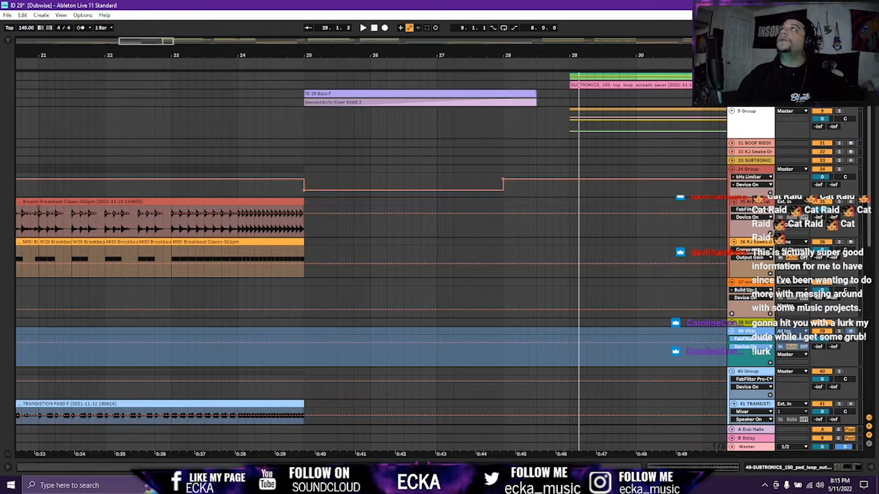
click(732, 93)
click(378, 94)
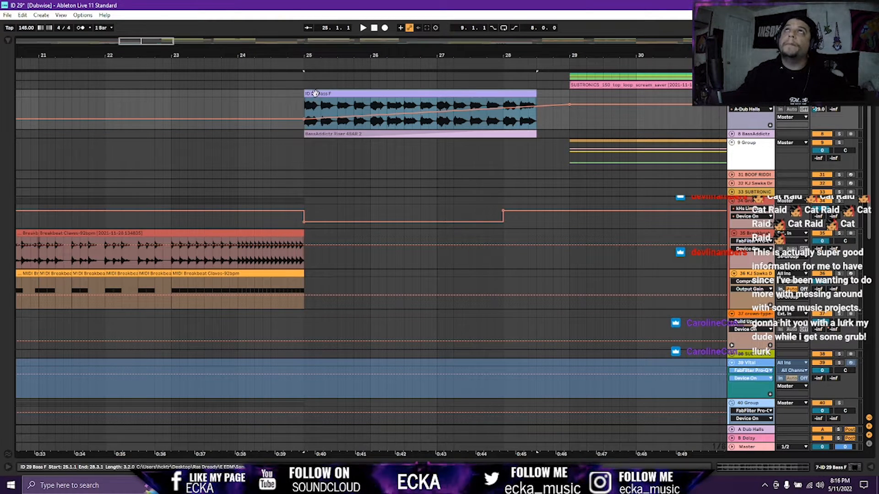
key(space)
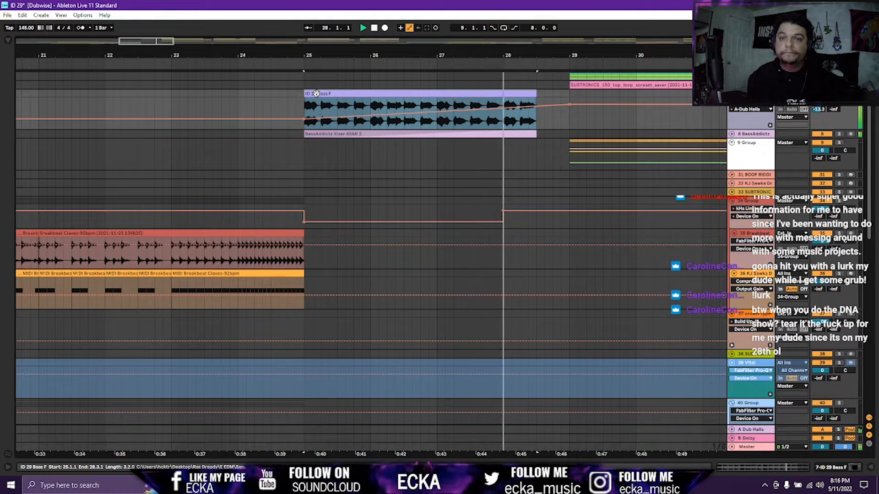
key(space)
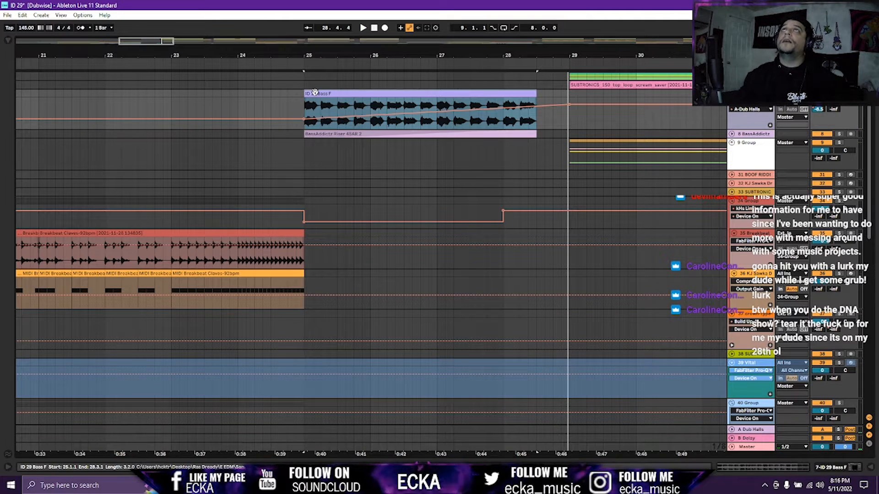
Show the ID 29 Bass F clip's waveform and open the track's FabFilter Pro-Q 3 window.
double_click(314, 93)
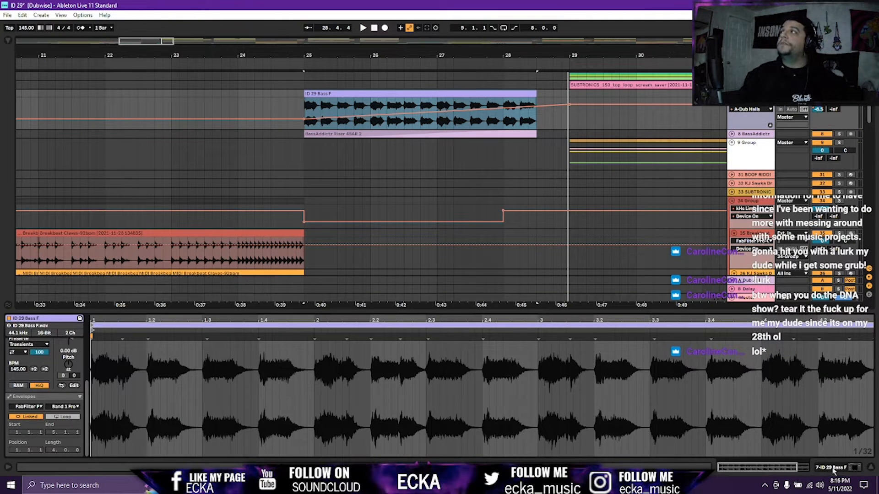
key(shift+Tab)
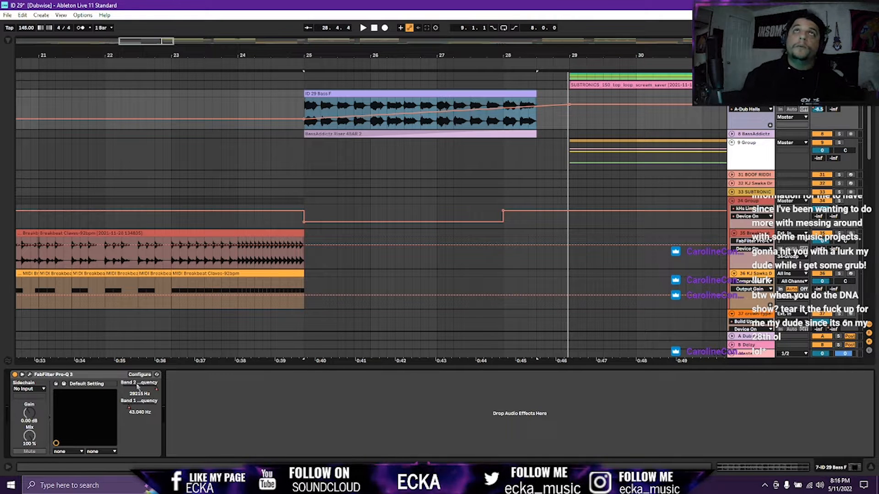
click(29, 375)
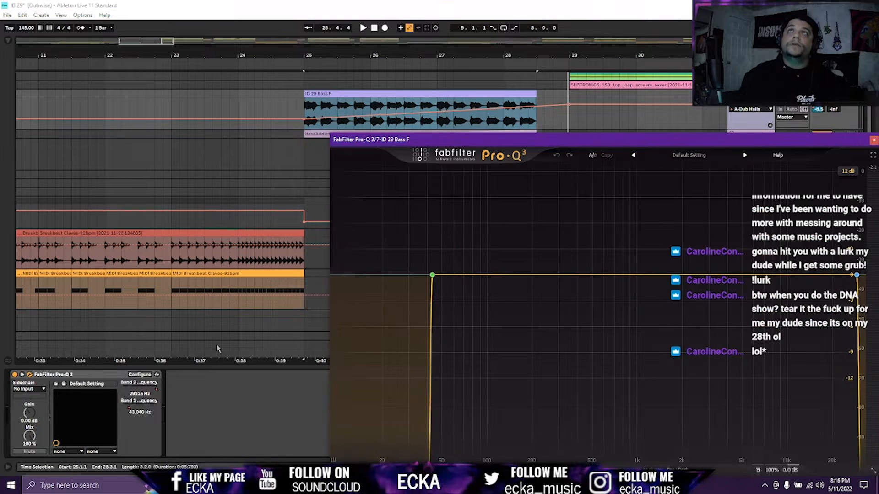
drag(476, 144, 239, 61)
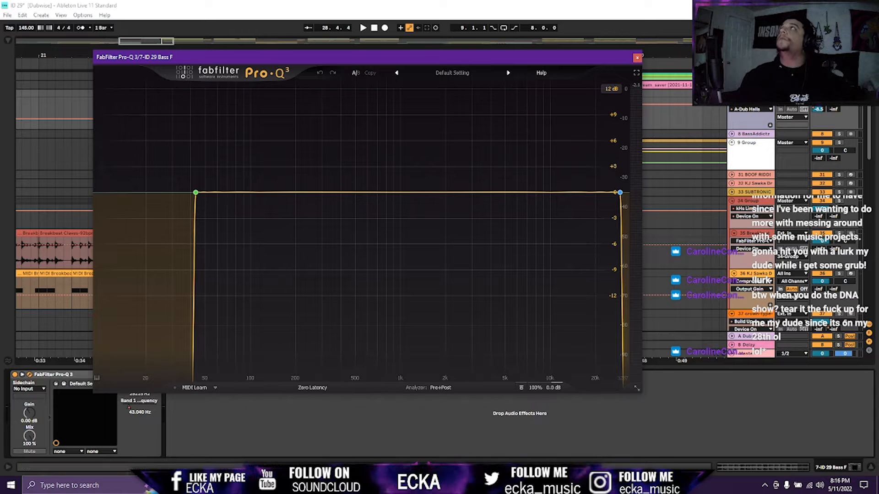
Solo the ID 29 Bass F track and play from bar 25 to watch its Pro-Q 3 filter automation.
click(839, 94)
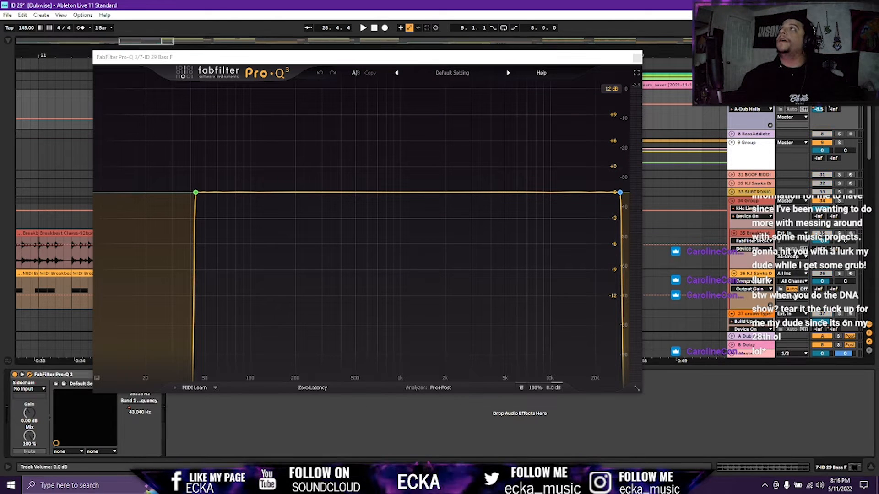
key(space)
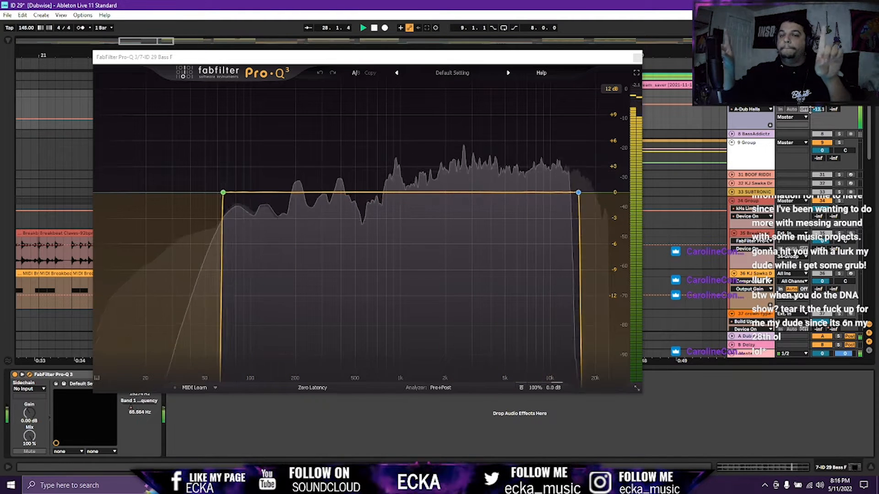
key(space)
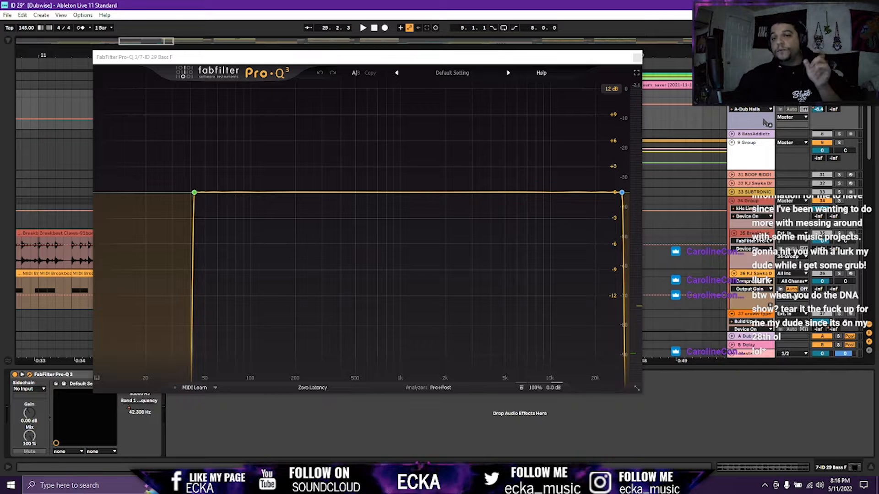
Close Pro-Q 3 and replay ID 29 Bass F from bar 25 to watch its A-Dub Halls send automation.
click(637, 57)
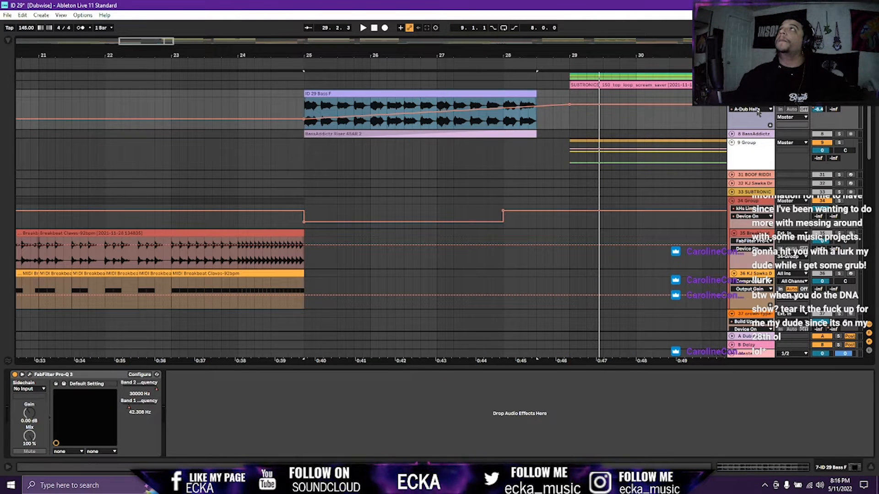
key(space)
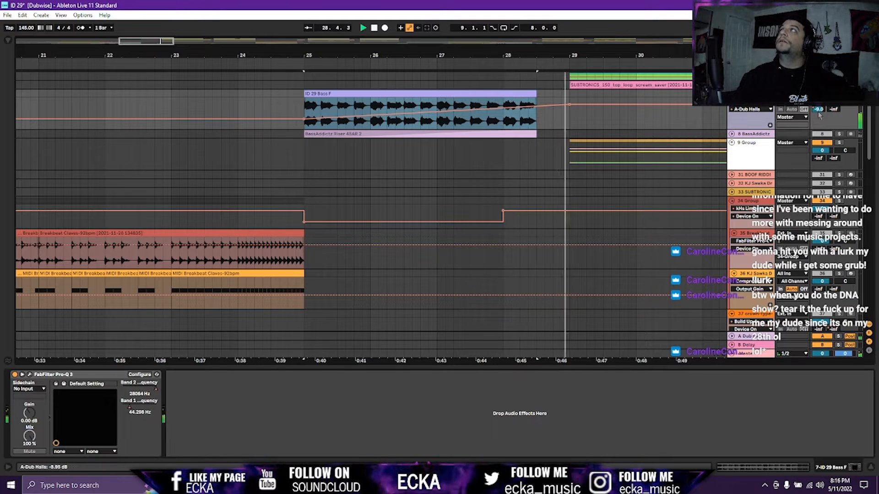
click(503, 106)
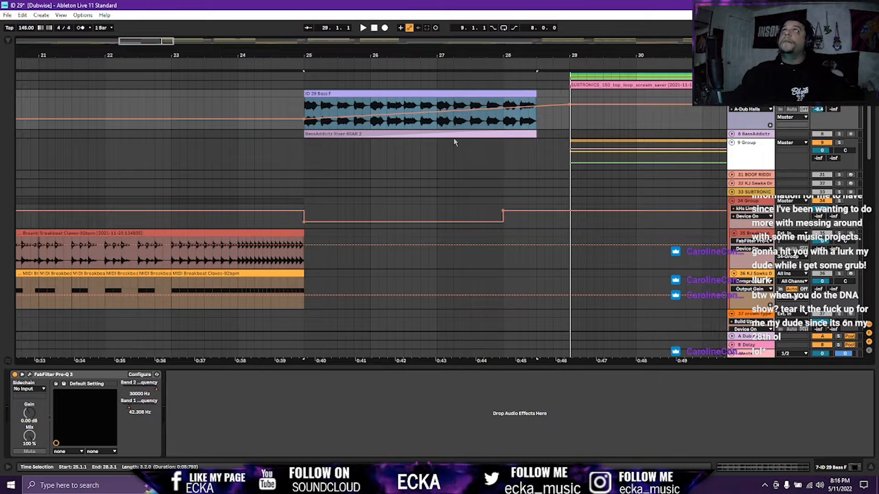
Solo the BassAddicts Riser 4BAR 2 track and play its clip from bar 25.
click(566, 135)
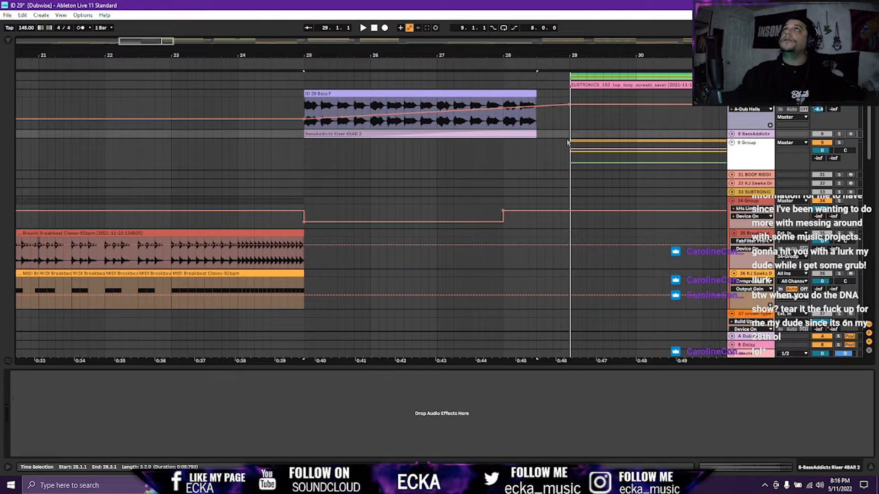
click(839, 134)
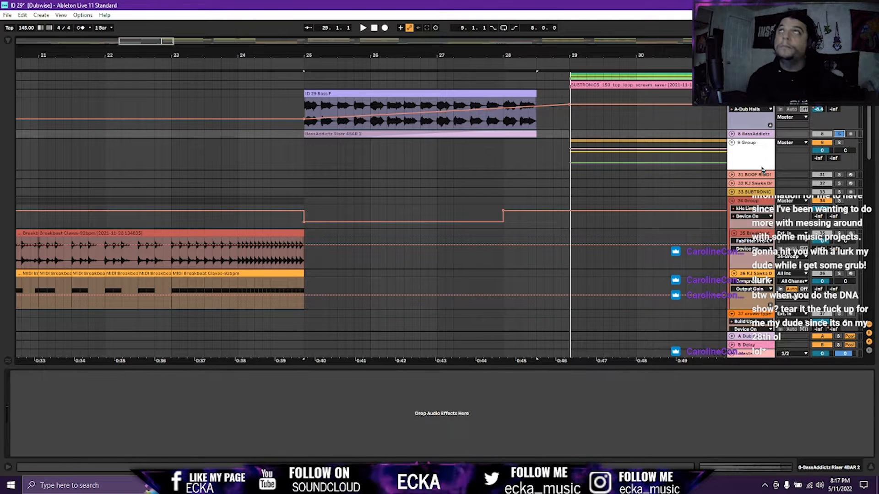
key(space)
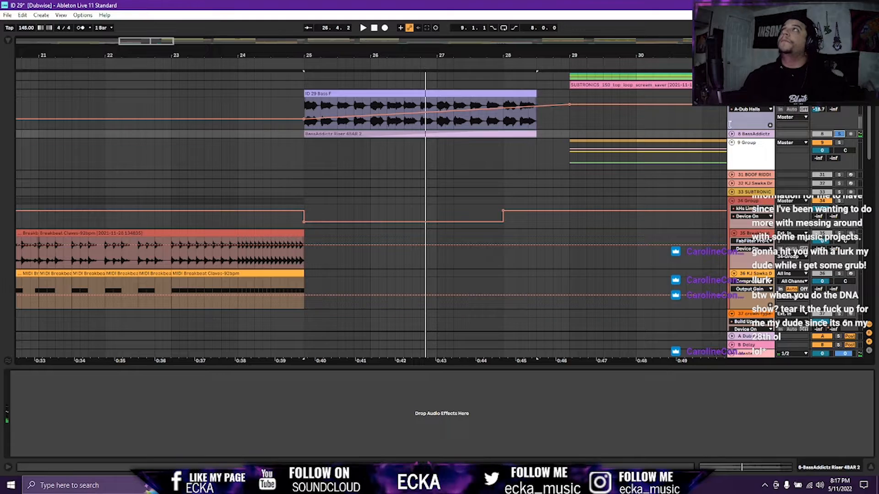
scroll(490, 261, down, 8)
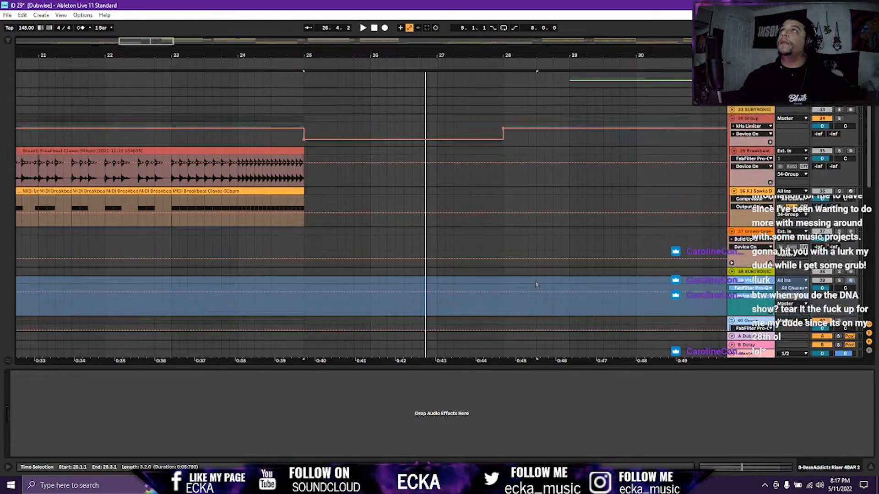
scroll(521, 303, down, 10)
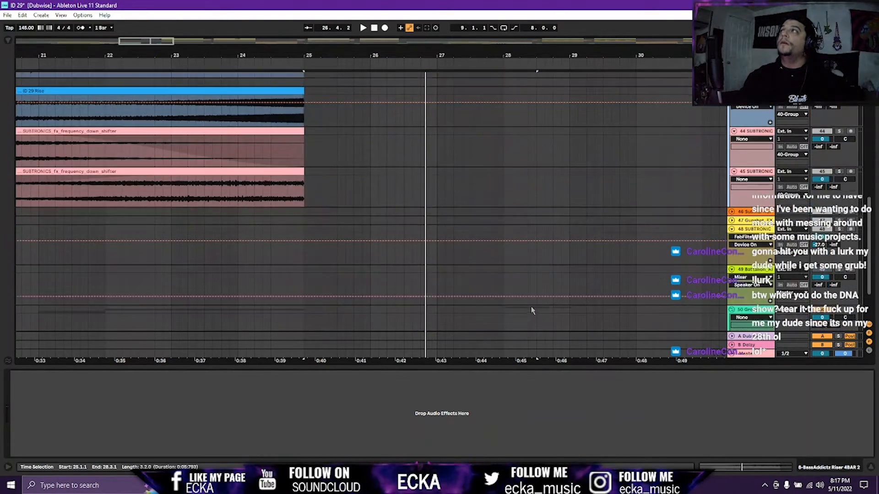
scroll(531, 306, up, 4)
scroll(535, 303, up, 15)
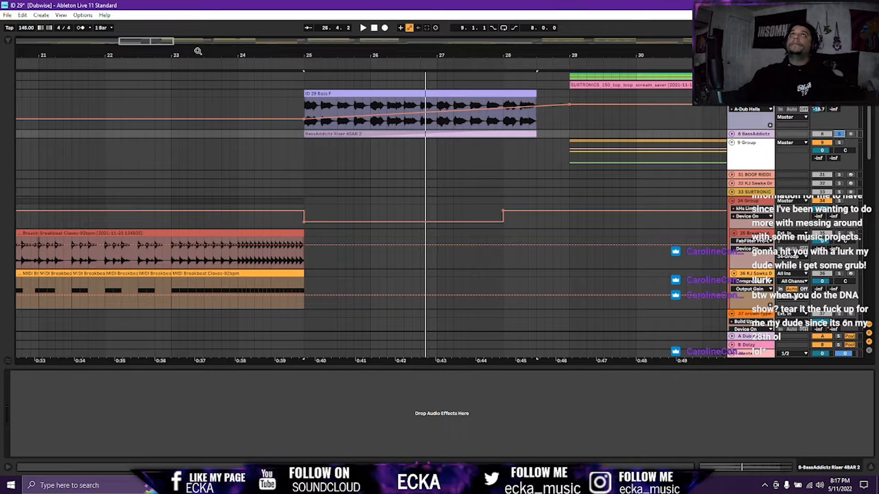
scroll(314, 143, down, 1)
scroll(317, 130, up, 1)
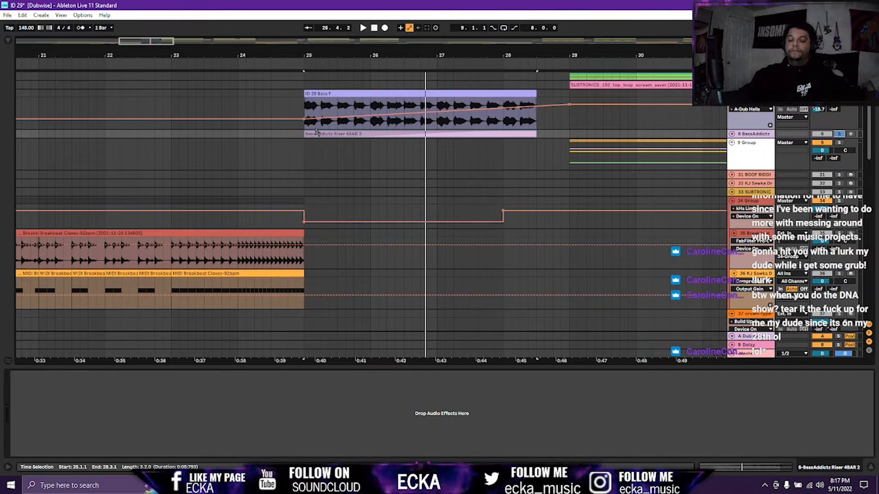
Unfold the 9 Group at bar 29, then unfold its 11 Serum_x64 track and display the track's device chain.
scroll(315, 132, right, 10)
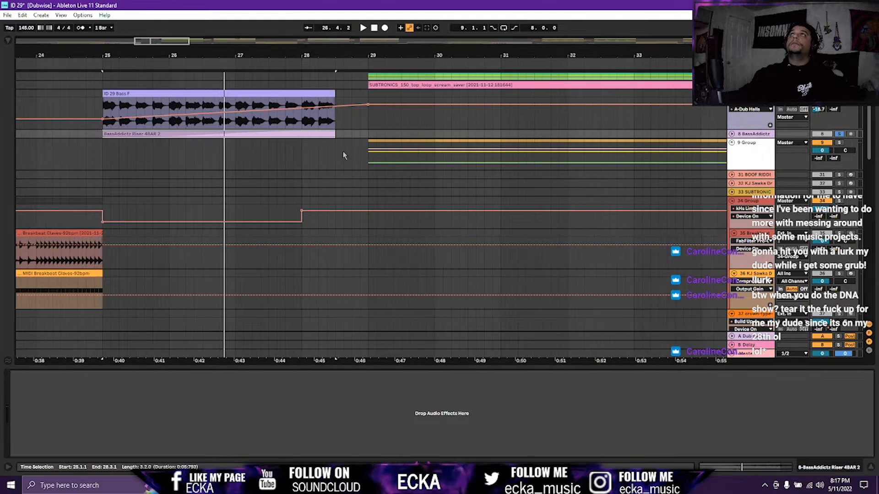
scroll(359, 153, right, 1)
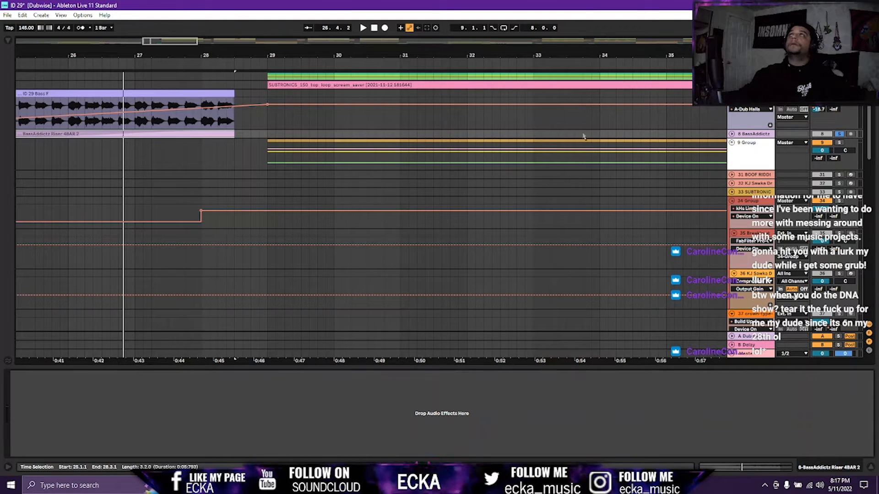
click(732, 143)
scroll(586, 176, down, 2)
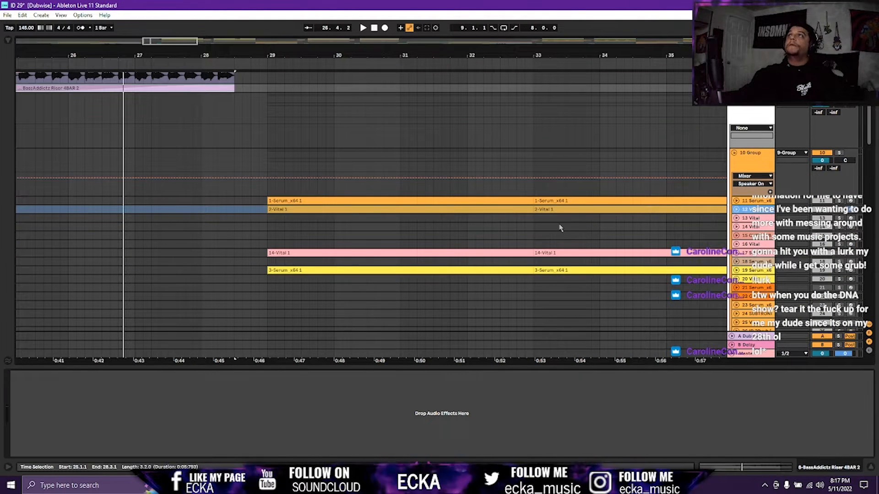
scroll(560, 224, right, 4)
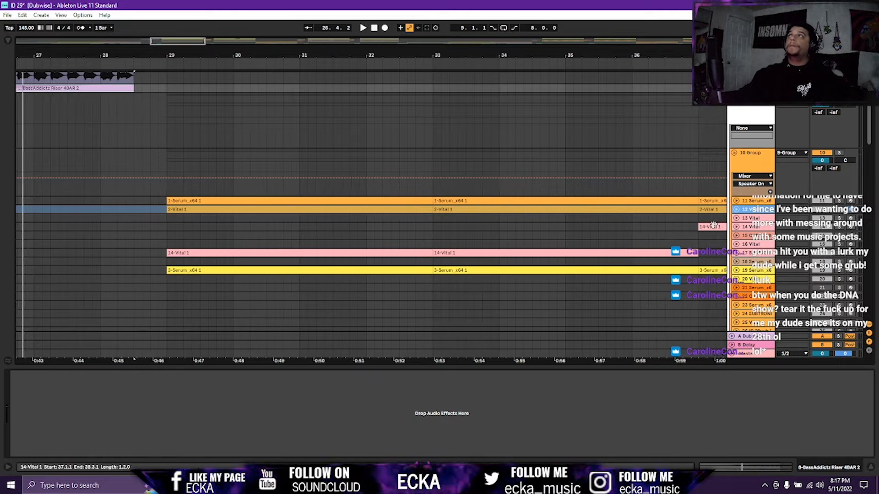
click(737, 201)
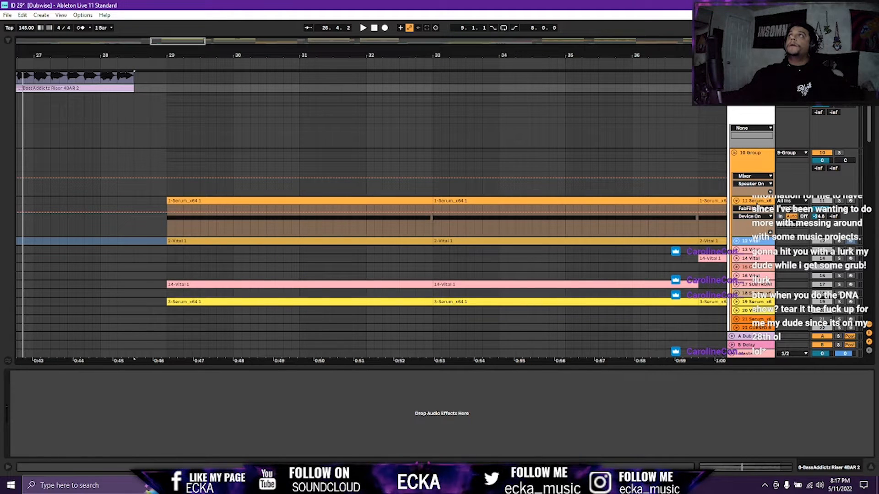
click(749, 202)
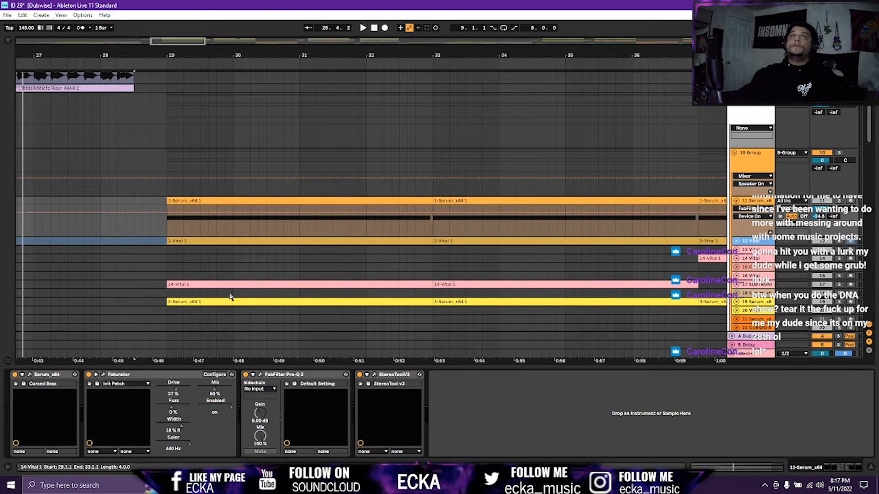
Open the Serum window with the Cursed Bass preset and move it clear of the device chain.
click(37, 378)
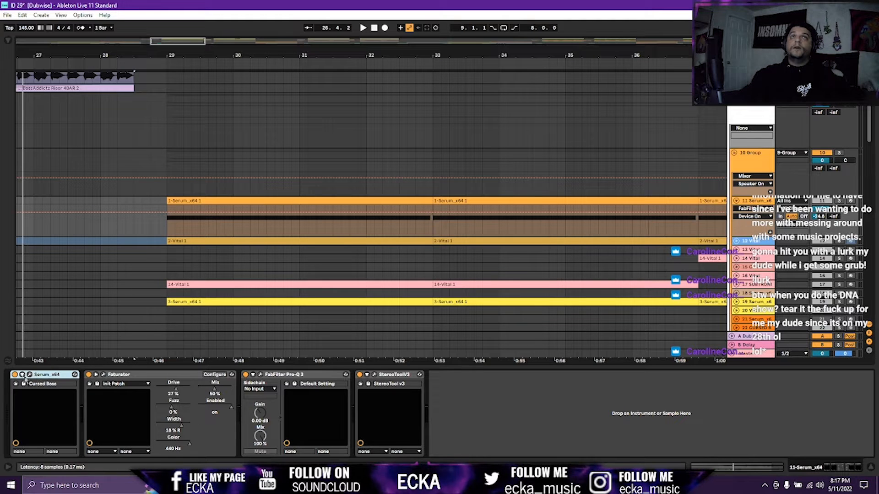
click(31, 375)
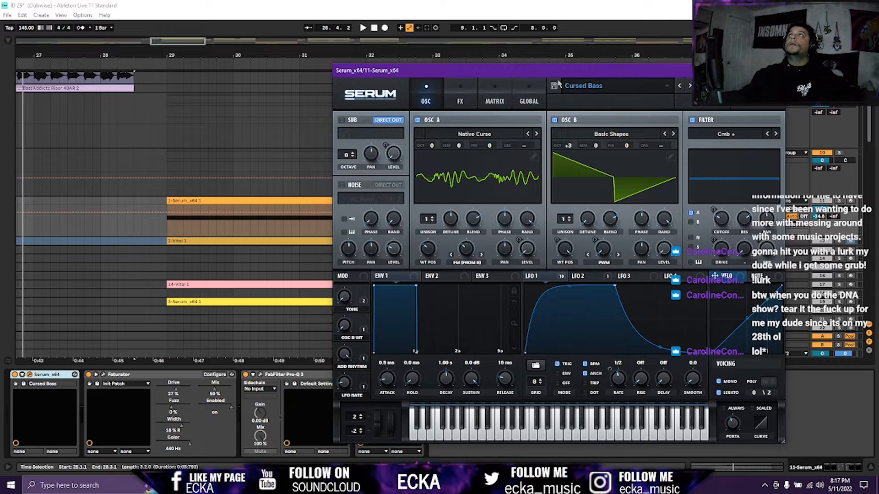
drag(558, 75, 521, 52)
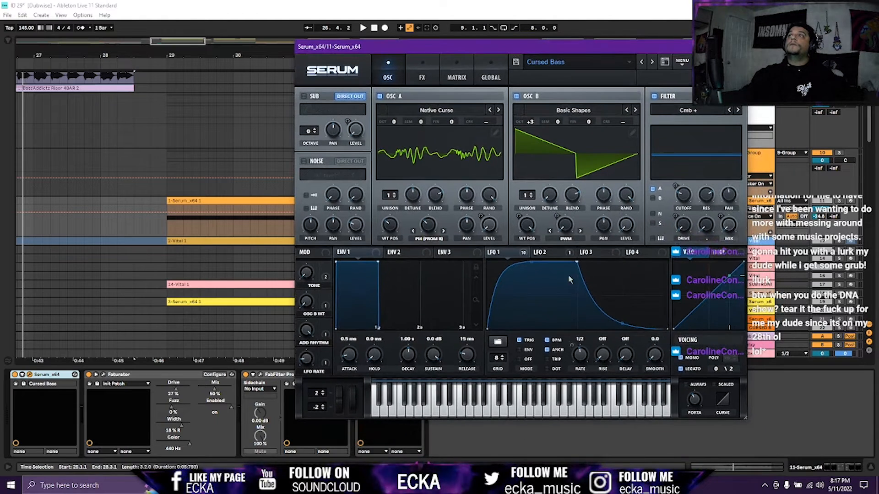
Solo the 11 Serum_x64 track and play its clip from bar 29 while watching the Cursed Bass patch in Serum.
click(840, 201)
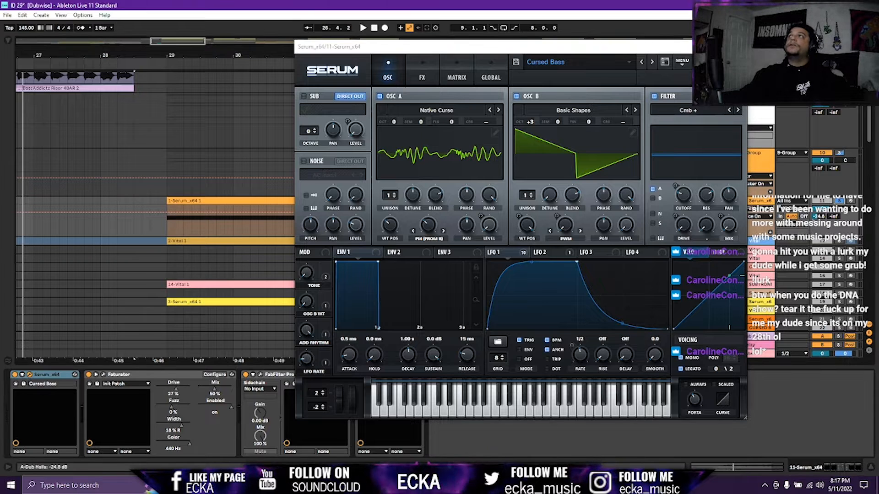
key(space)
click(199, 202)
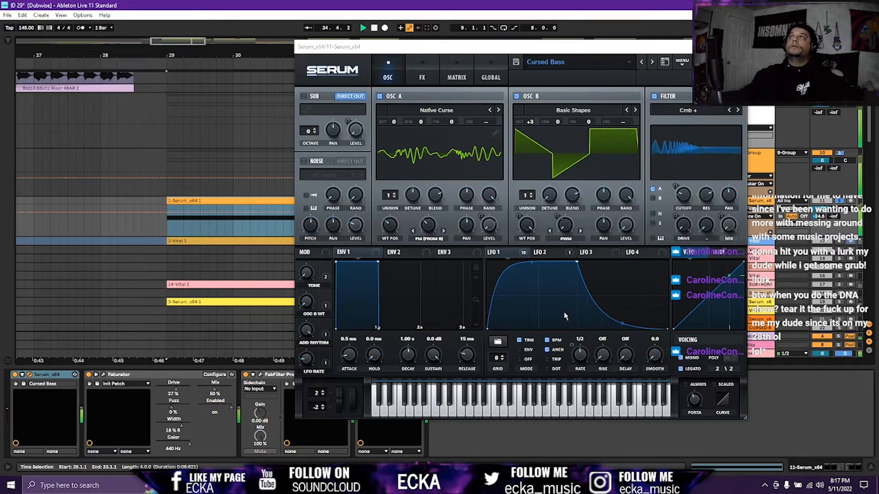
drag(525, 46, 530, 67)
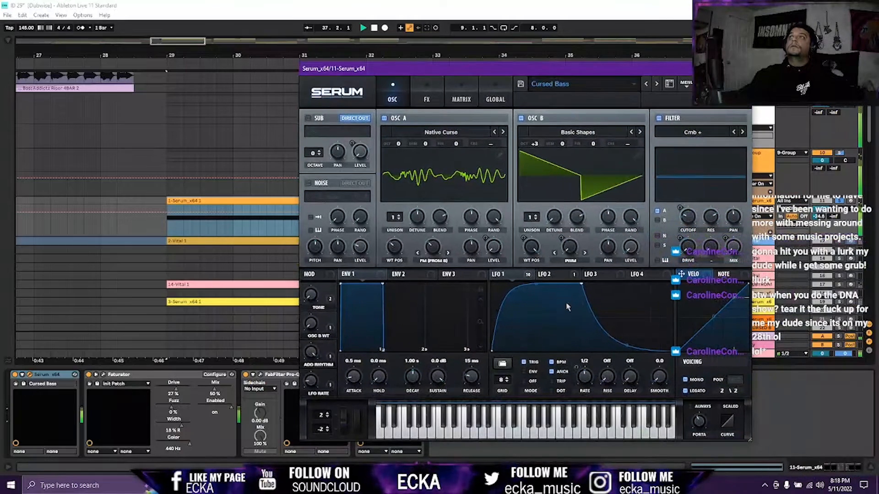
click(374, 28)
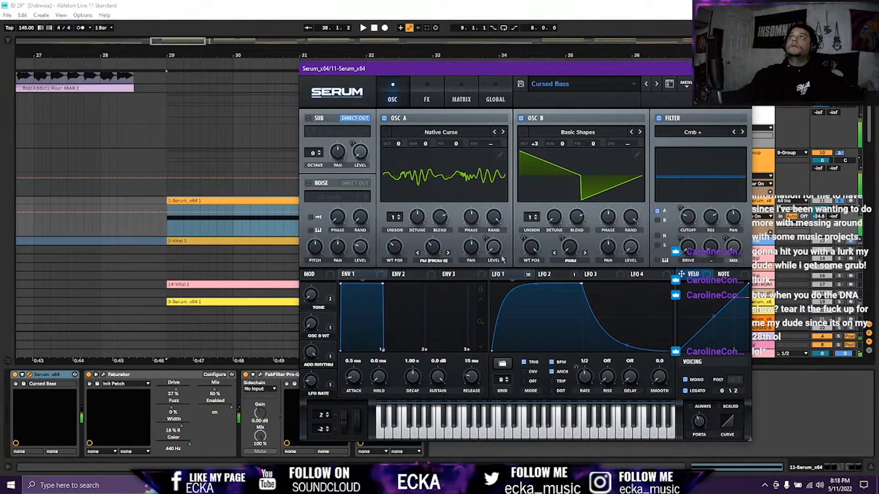
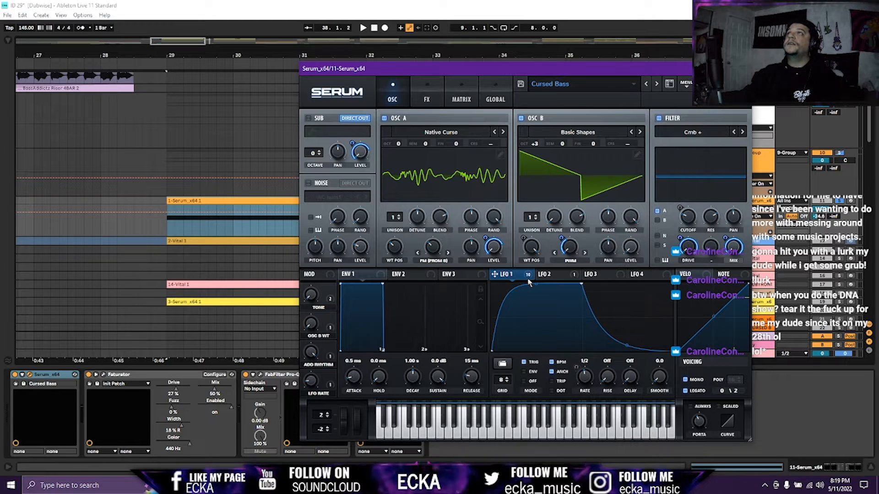
Check the destinations of LFO 1 in the Cursed Bass patch, then display Serum's effects and play the clip.
mouse_move(528, 277)
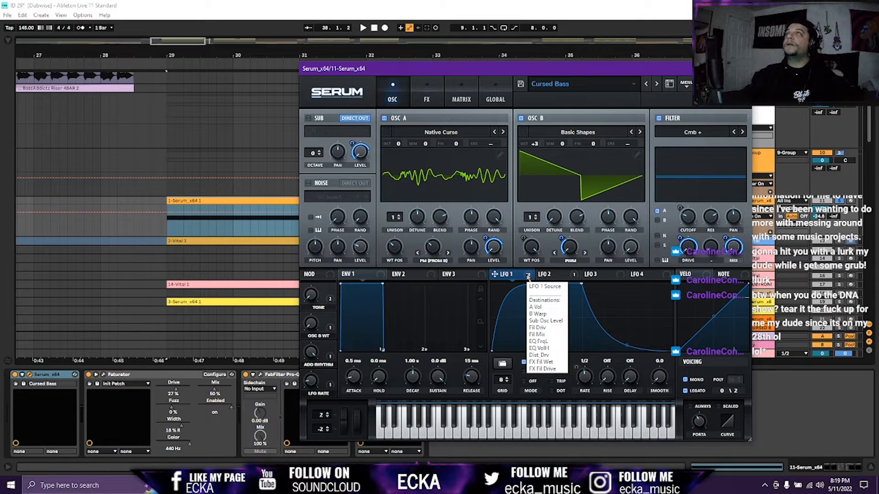
click(428, 96)
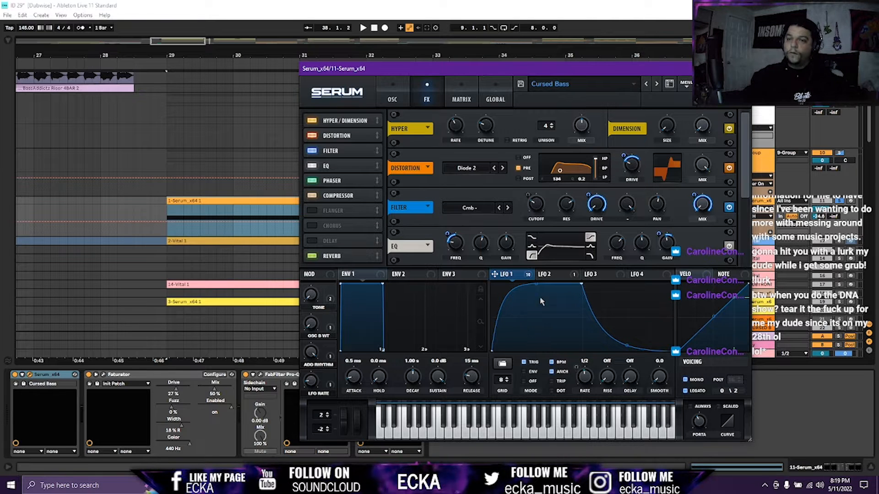
key(space)
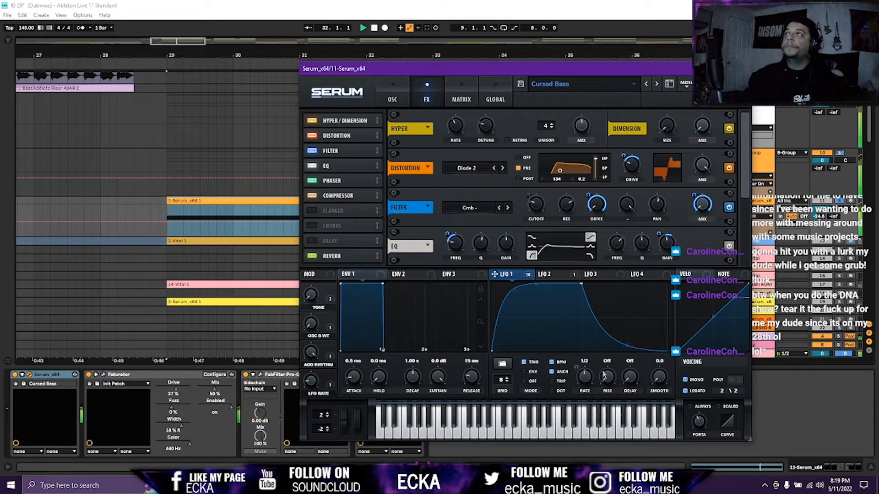
Compare the LFO 2 and LFO 1 shapes and destinations during playback, then return to the oscillators and close the Serum window.
click(554, 274)
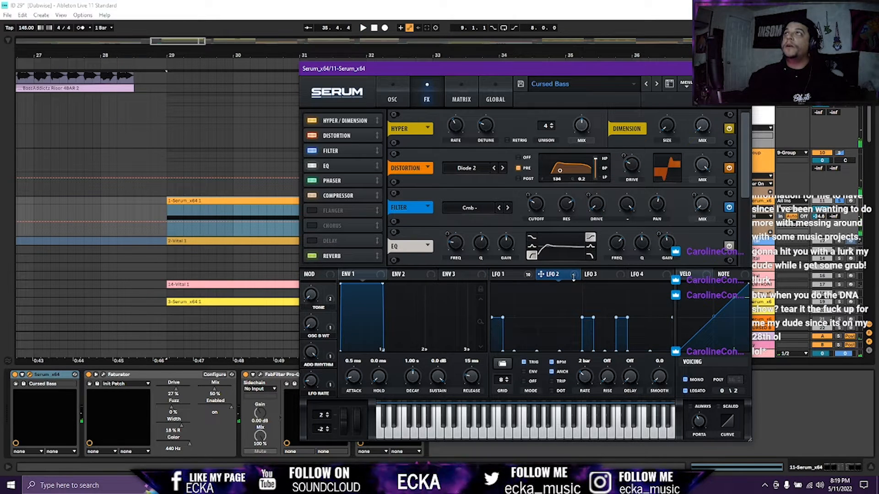
mouse_move(574, 275)
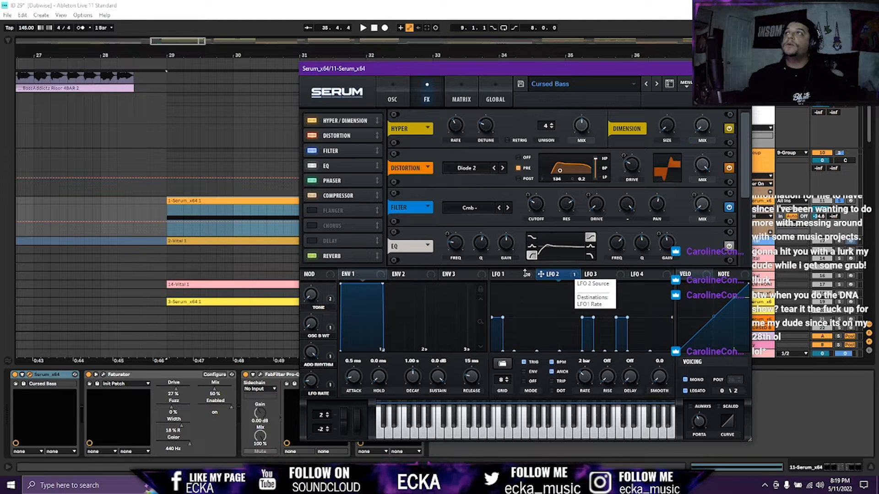
click(527, 273)
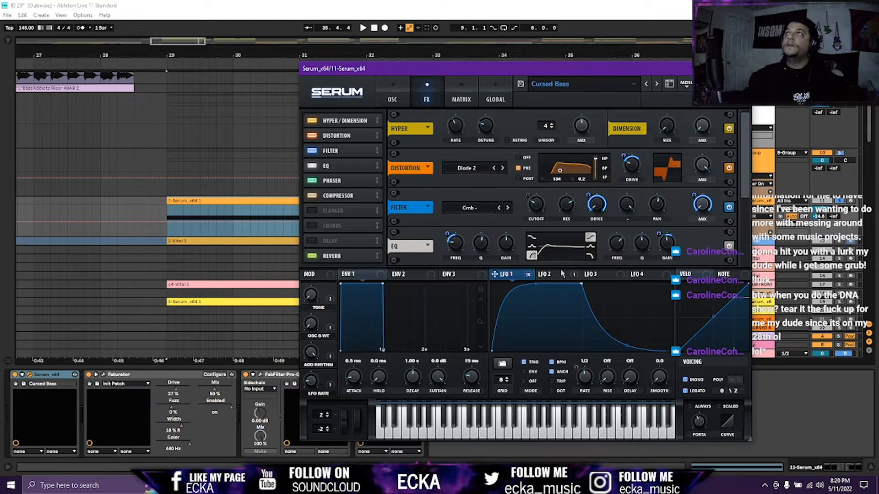
key(space)
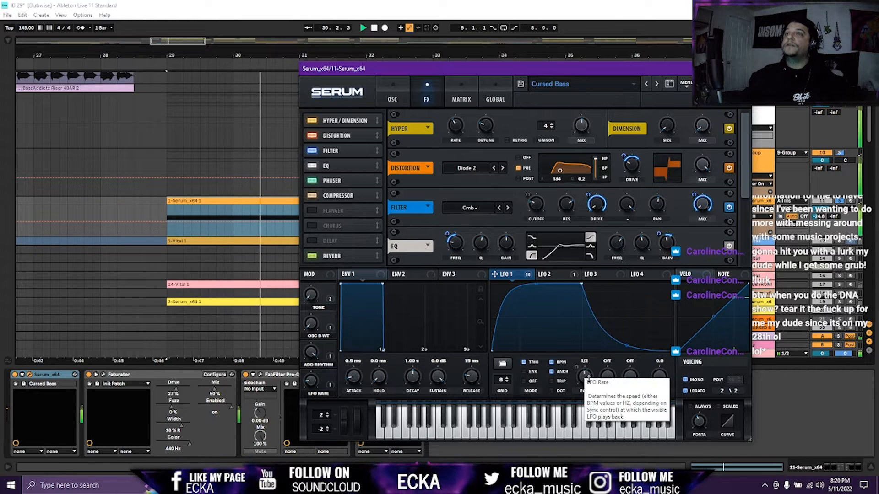
key(space)
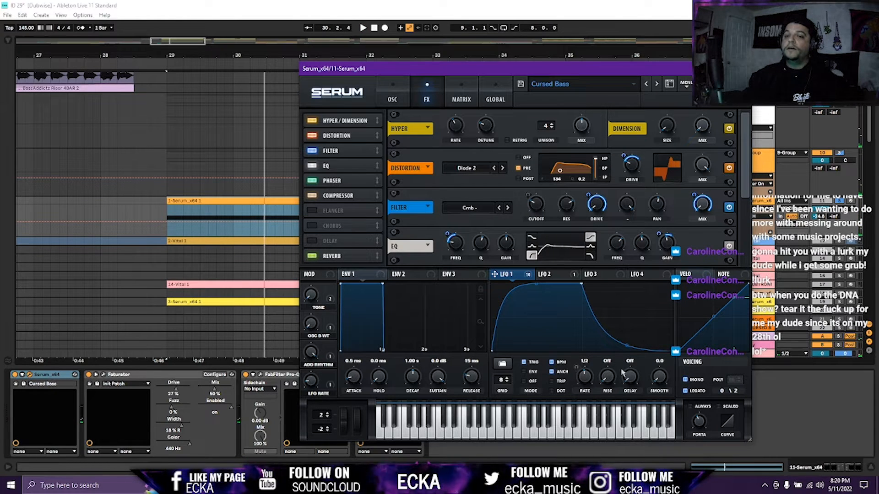
click(554, 274)
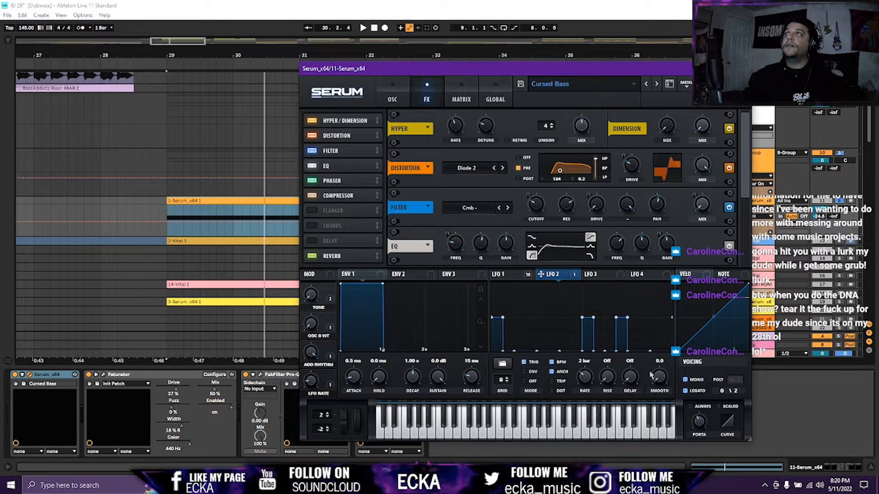
key(space)
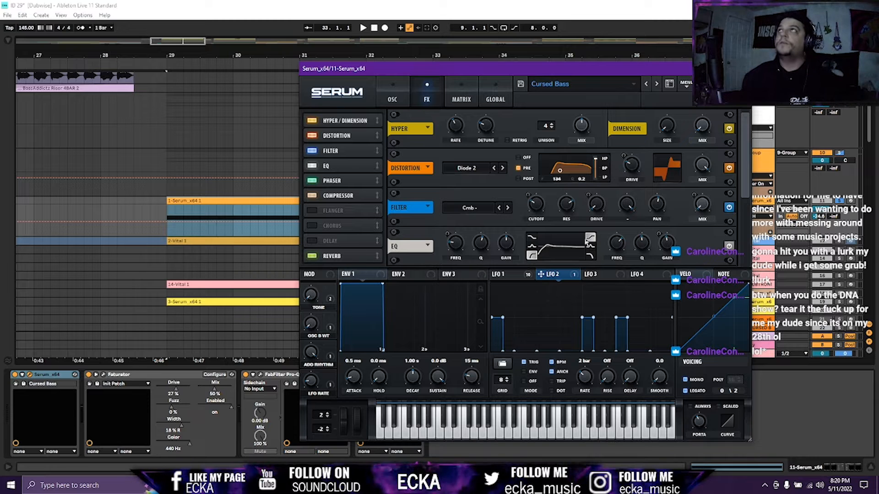
click(395, 91)
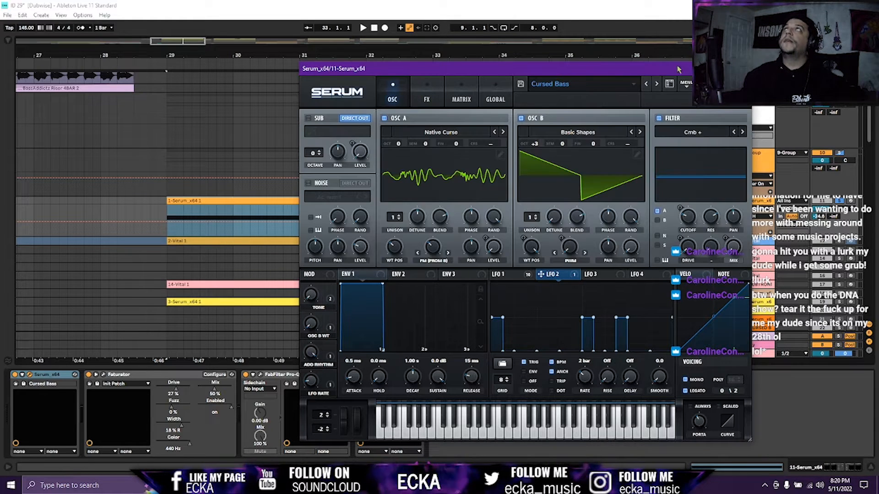
click(741, 69)
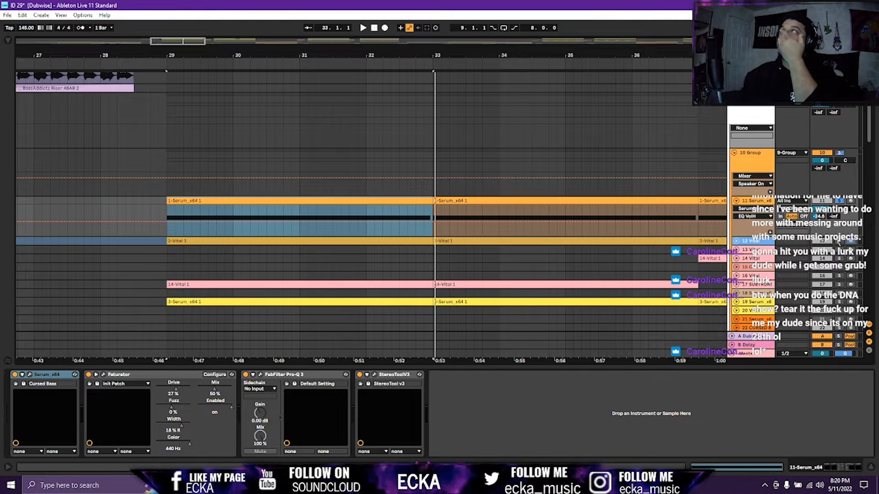
Display the 12 Vital track's device chain, solo the track and play its clip from bar 29.
click(284, 262)
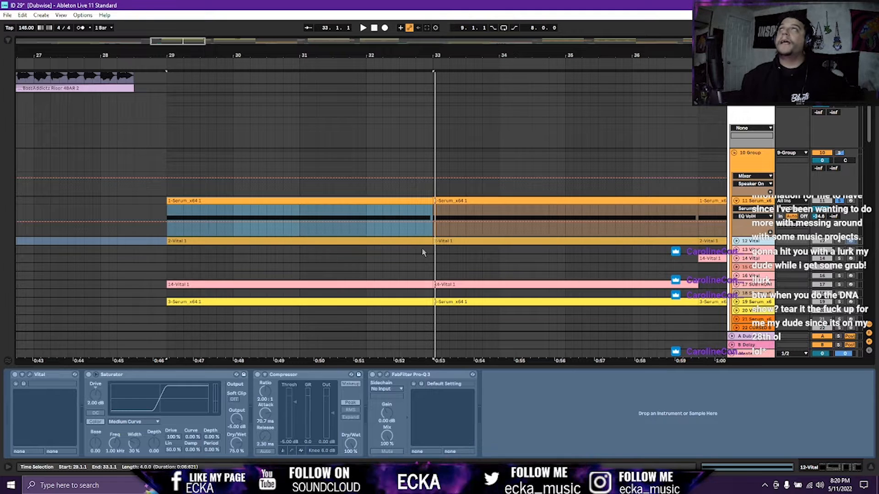
click(839, 241)
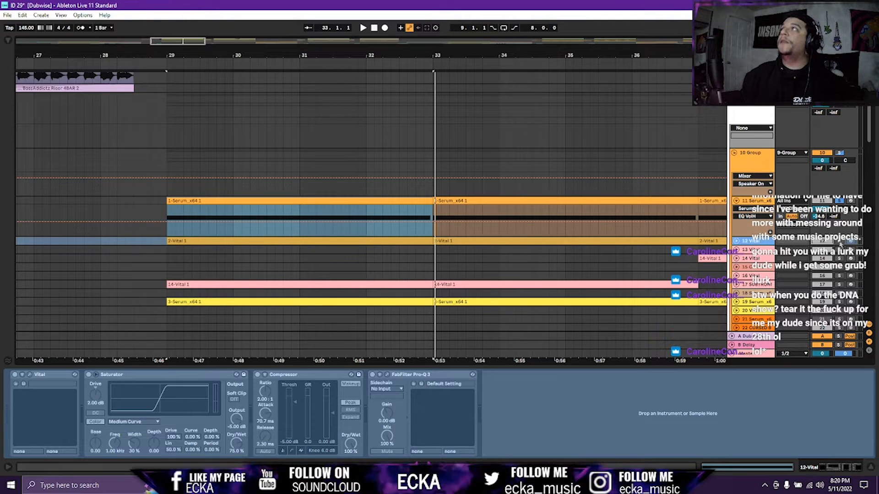
key(space)
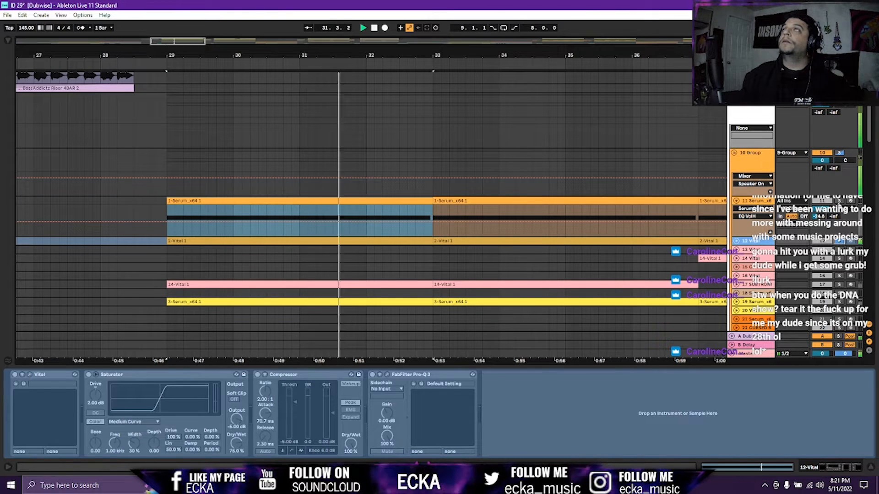
key(space)
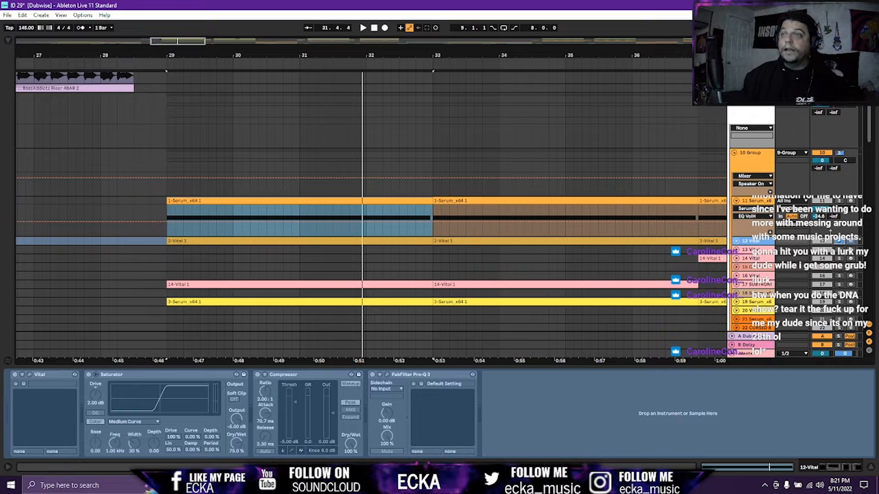
key(space)
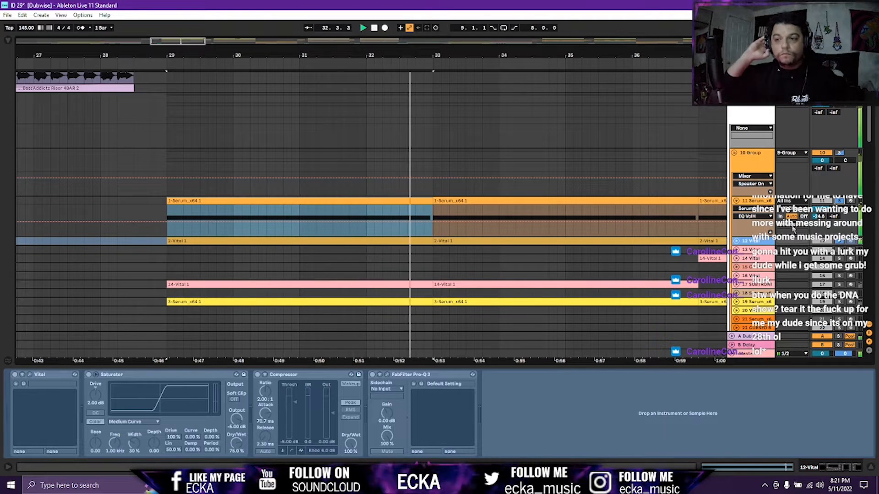
key(space)
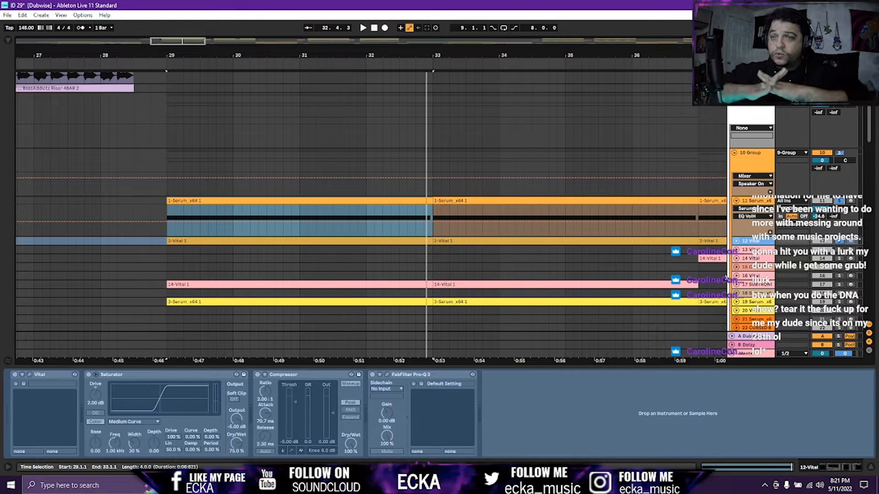
key(space)
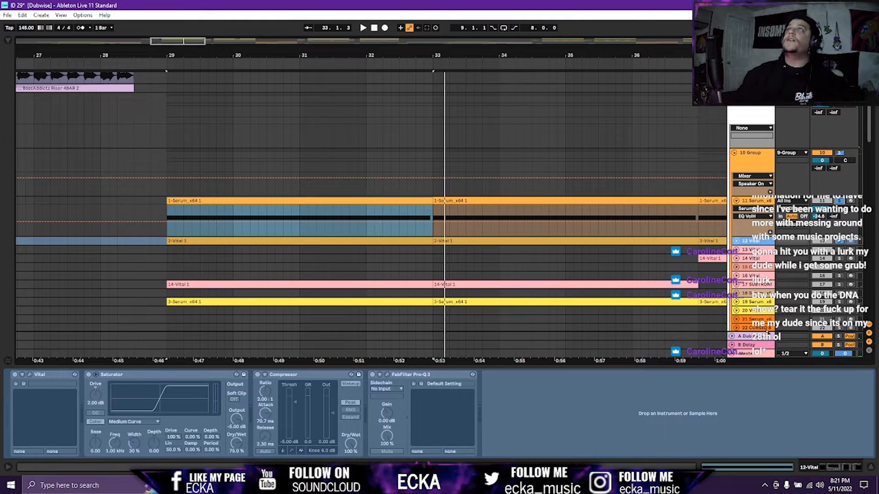
Display the 17 SUBTRONICS bass track's sampler and effects, solo the track and play its clip from bar 29.
click(752, 285)
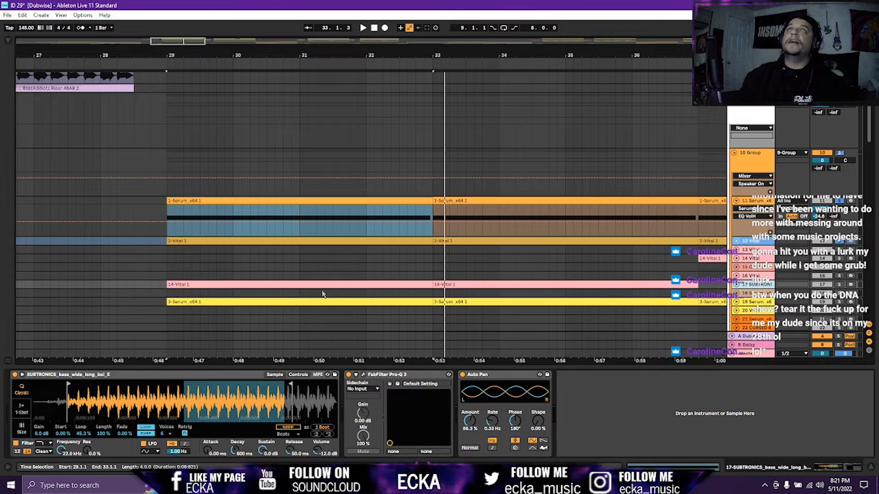
click(840, 284)
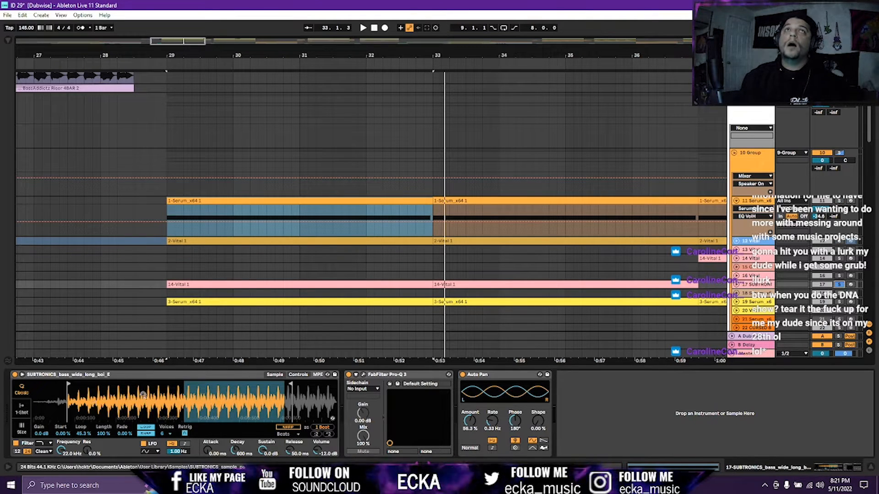
click(177, 284)
key(space)
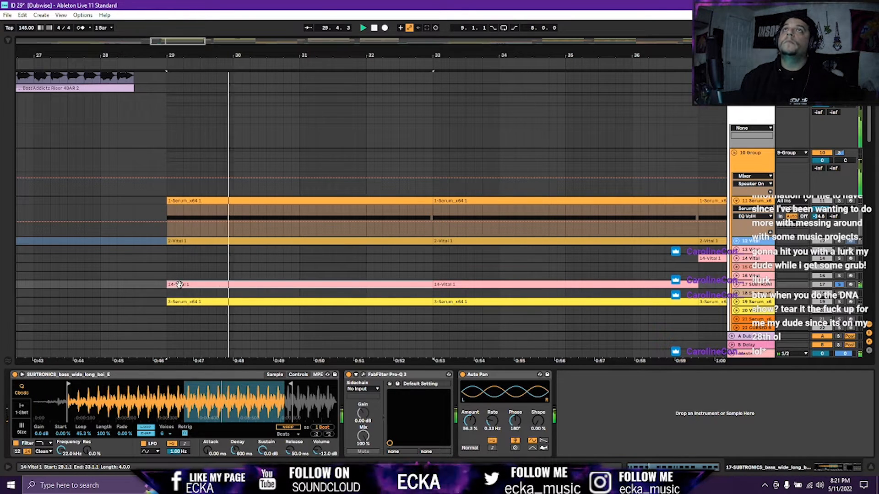
key(space)
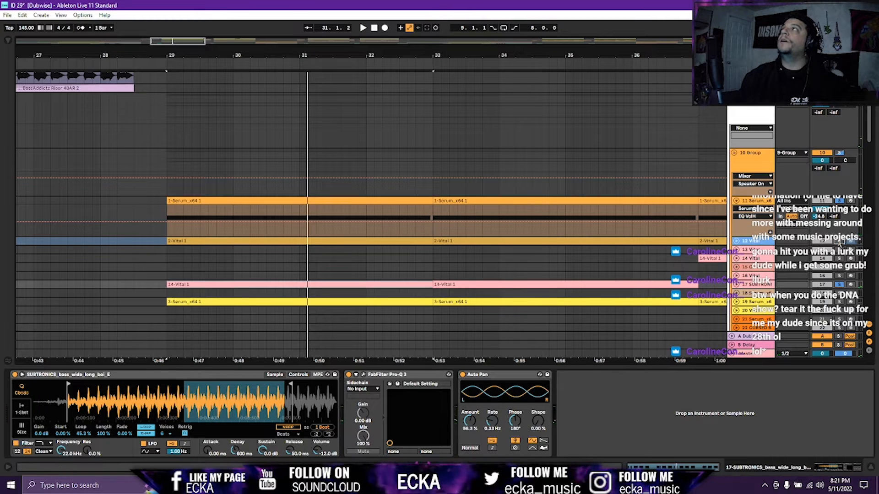
key(space)
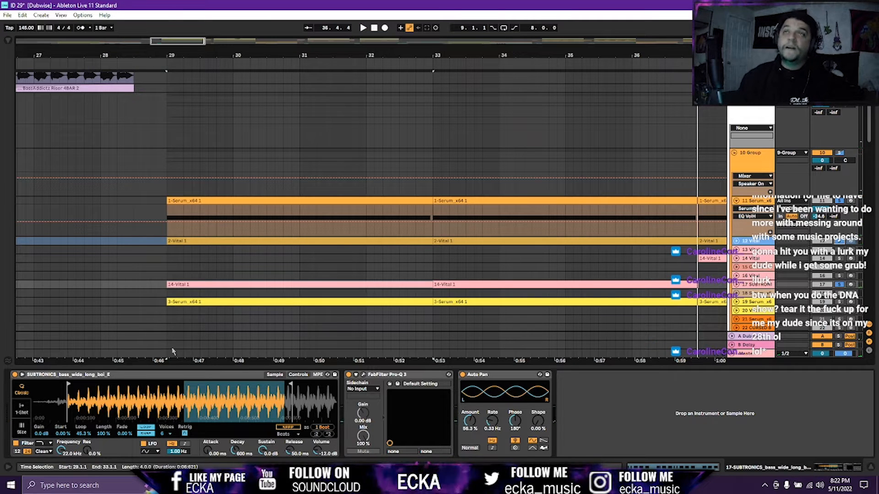
Open the Serum window with the BS Riddim Glitch preset from the 19 Serum_x64 track and solo that track.
click(746, 304)
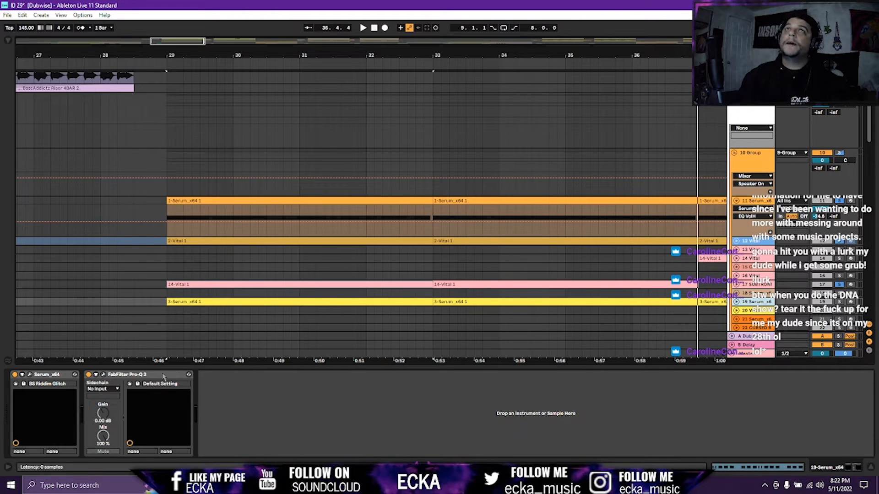
click(32, 376)
click(31, 374)
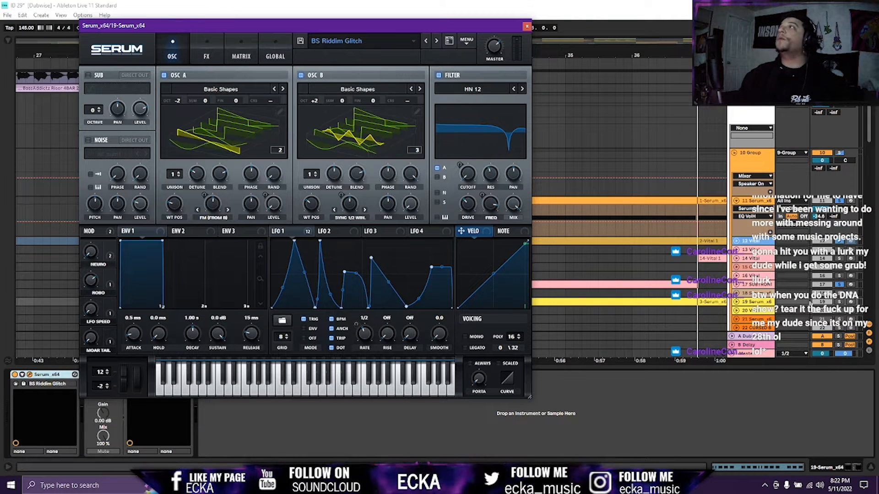
click(839, 302)
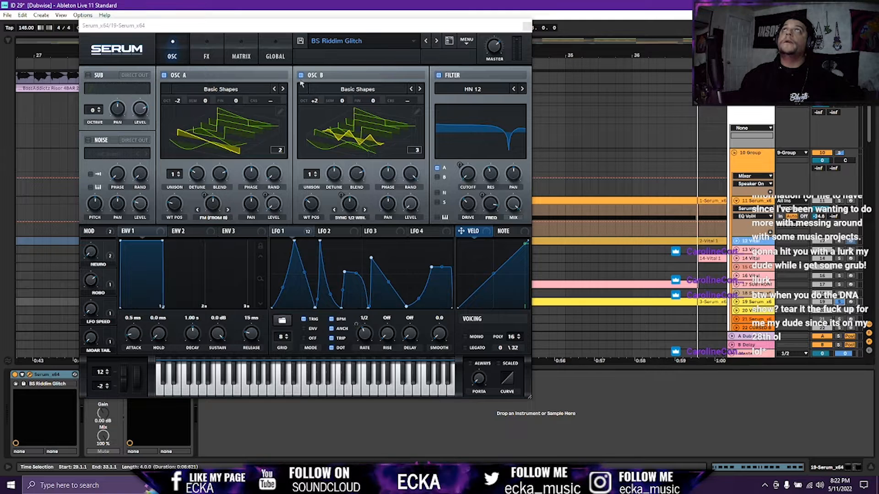
Inspect the oscillator B warp control and display the LFO 1 modulation assignments in the BS Riddim Glitch patch.
right_click(352, 207)
click(306, 223)
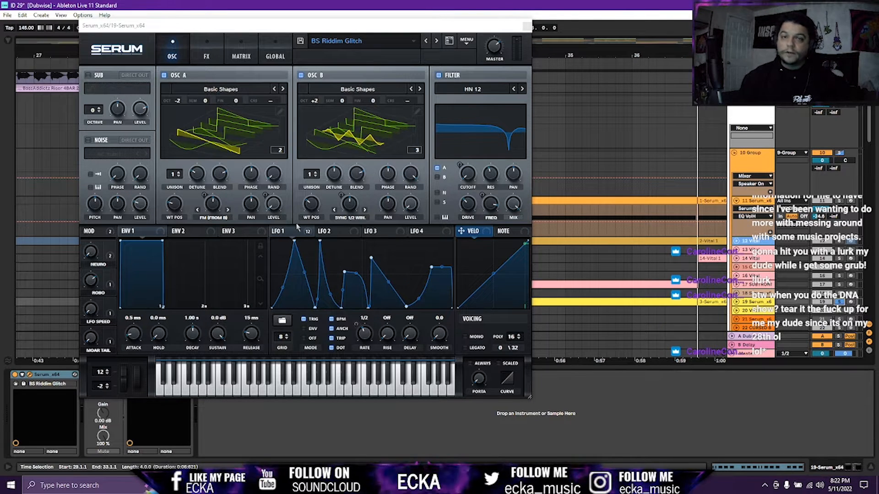
click(301, 235)
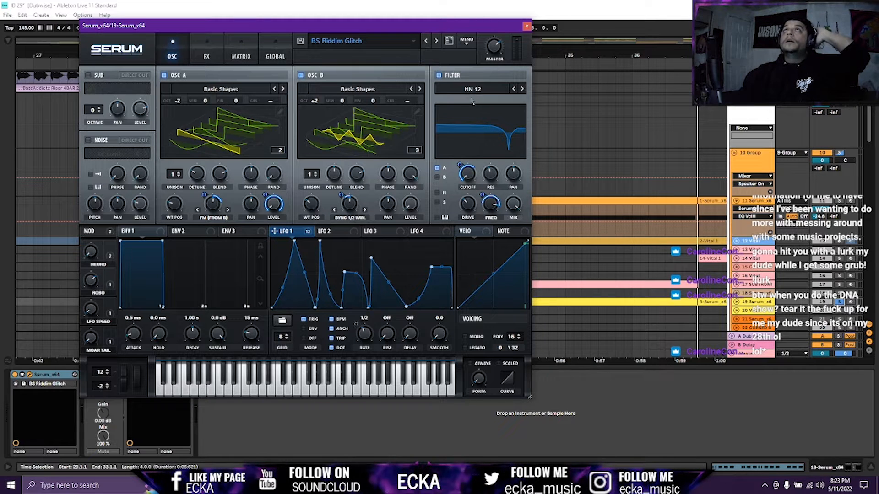
Review the BS Riddim Glitch effects from Hyper down to Delay, then return to the oscillators and play the clip.
click(207, 54)
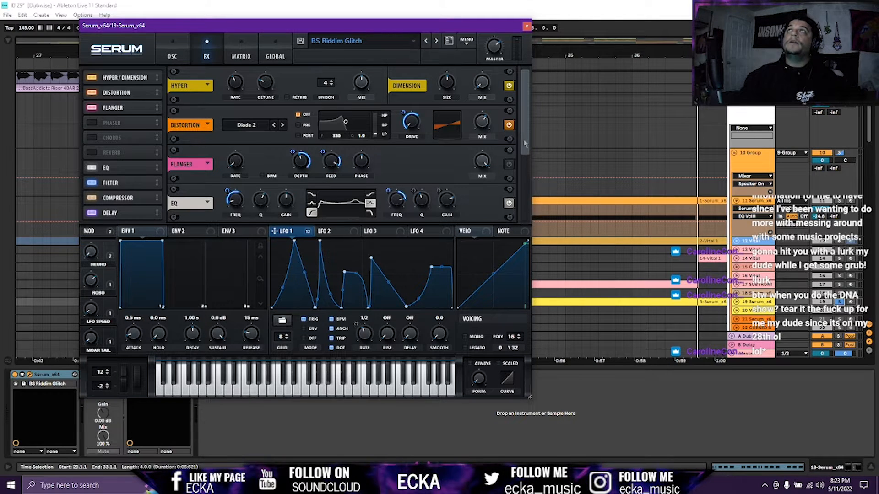
drag(527, 132, 527, 196)
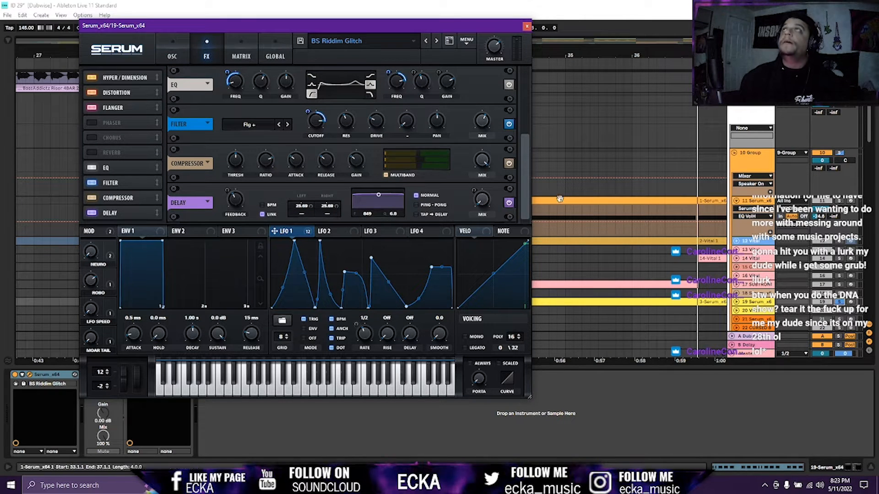
drag(527, 187, 527, 120)
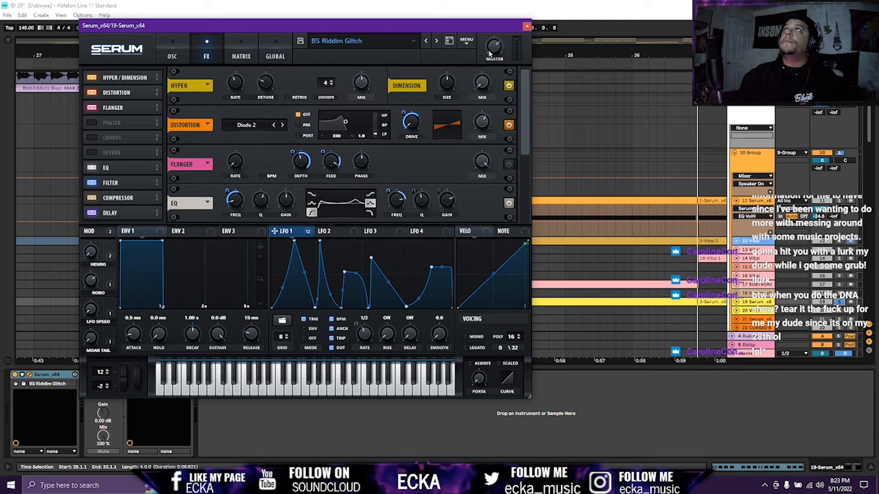
click(178, 57)
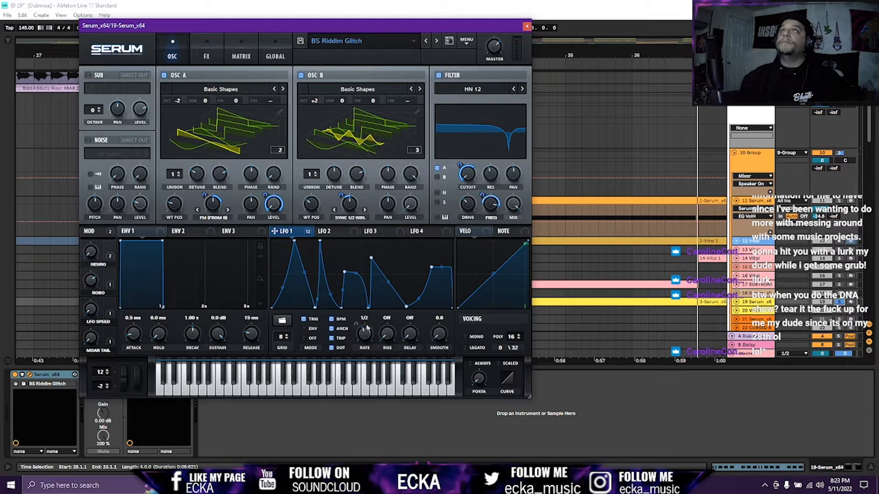
key(space)
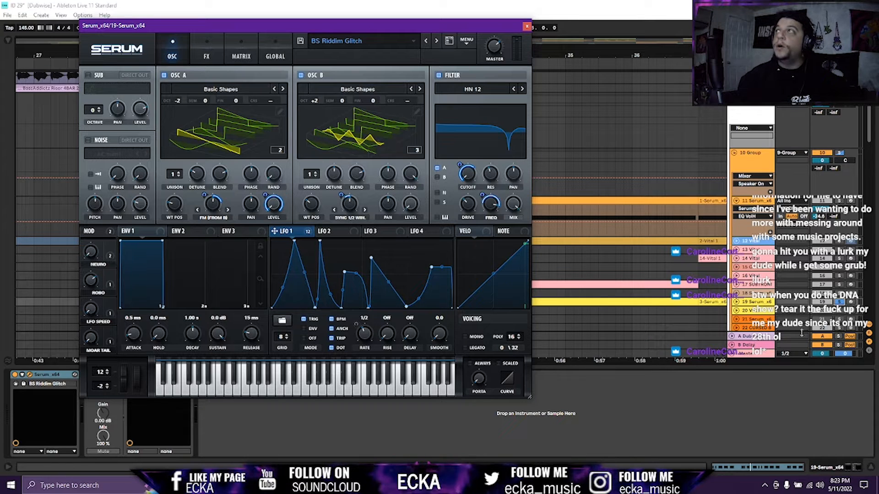
Unfold the 19 Serum_x64 track, close its Serum window, and play from bar 29 with the 17 SUBTRONICS track also soloed.
click(739, 303)
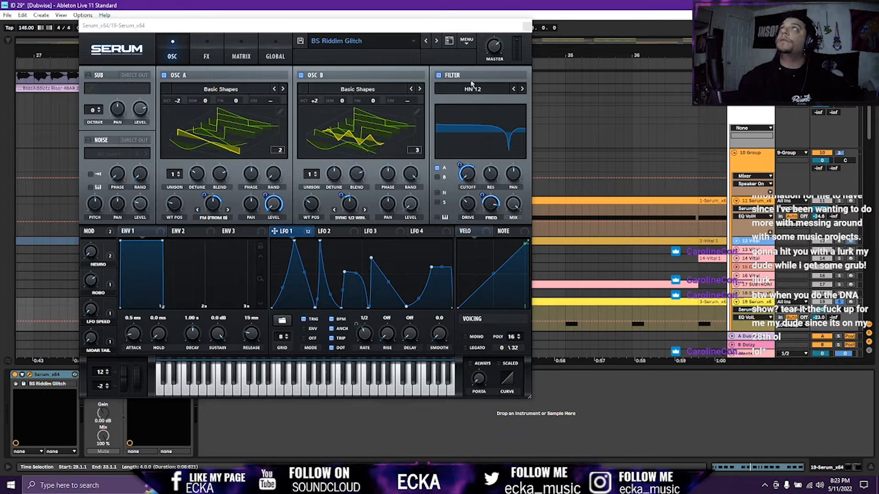
click(527, 26)
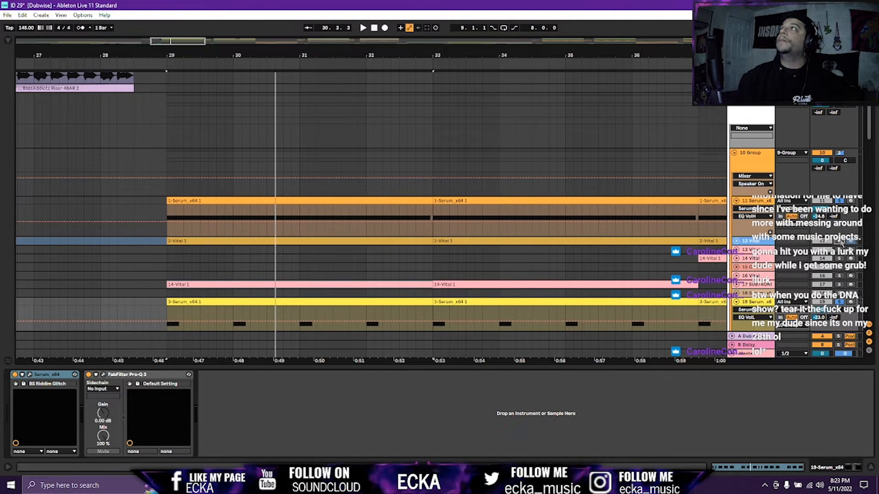
click(839, 284)
key(space)
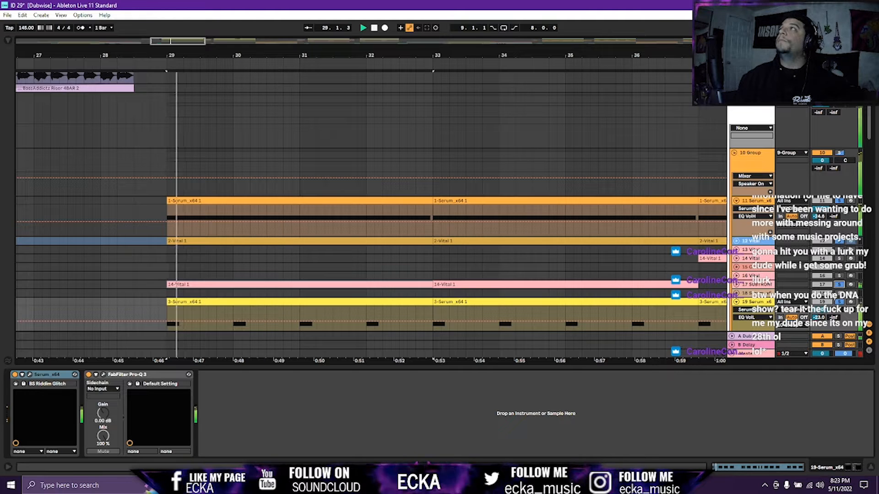
Solo only the 14 Vital track and play its clip from bar 37.
scroll(751, 302, down, 4)
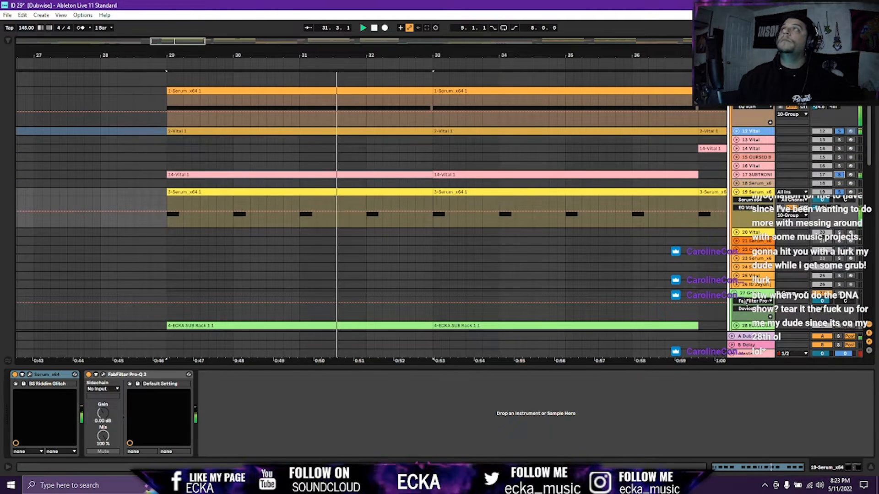
scroll(686, 238, up, 1)
scroll(687, 235, up, 1)
scroll(682, 204, right, 2)
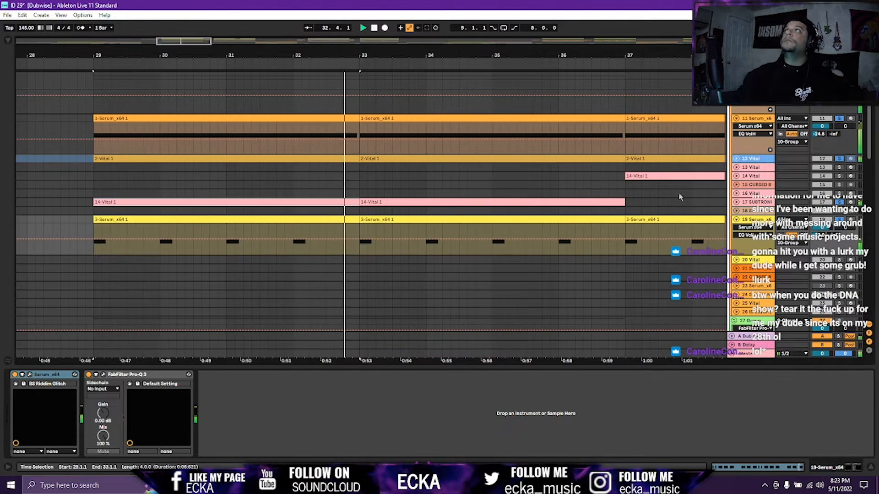
scroll(672, 164, right, 3)
scroll(677, 174, right, 3)
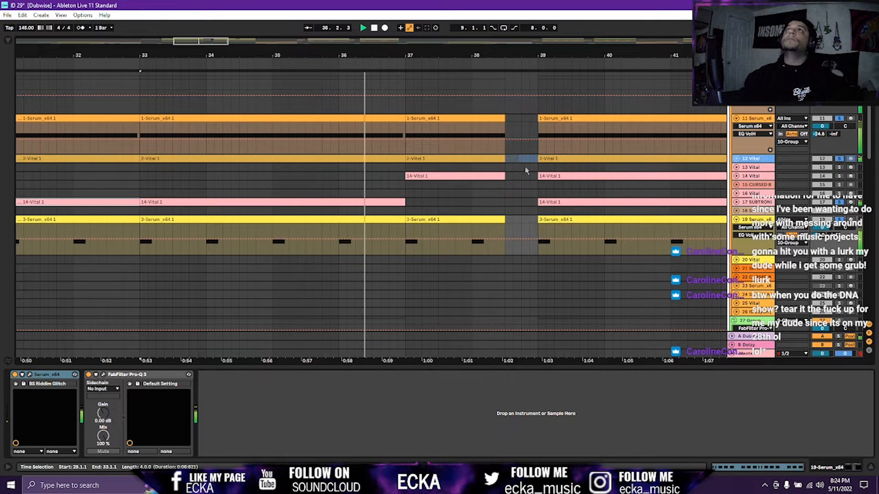
click(839, 178)
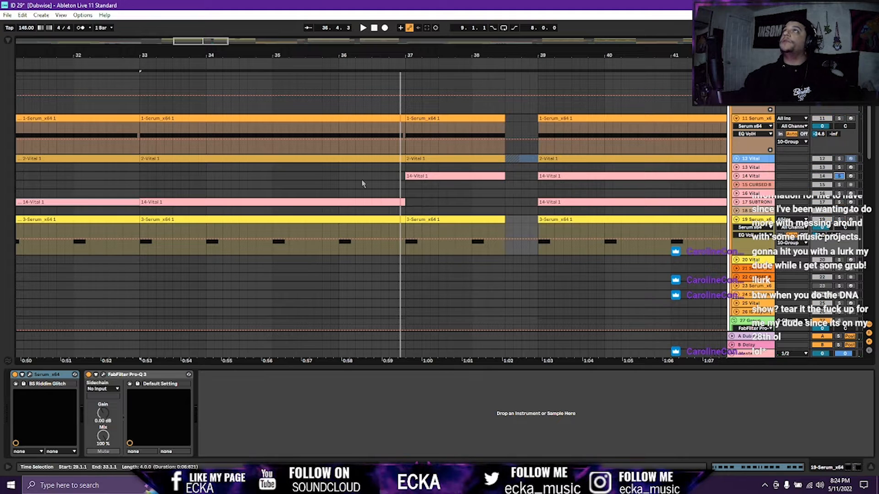
click(438, 175)
key(space)
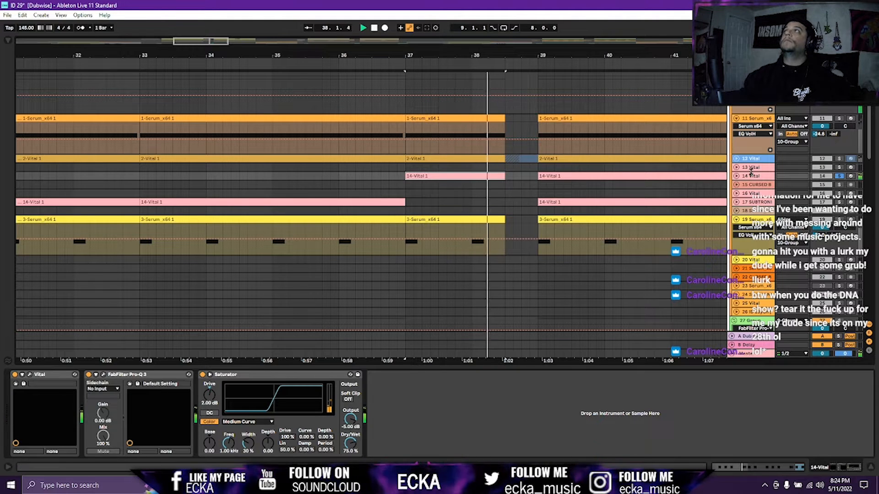
Open the 14 Vital track's Insanity patch, compare LFO 3 with LFO 1, and display the LFO 1 modulation assignments.
click(33, 375)
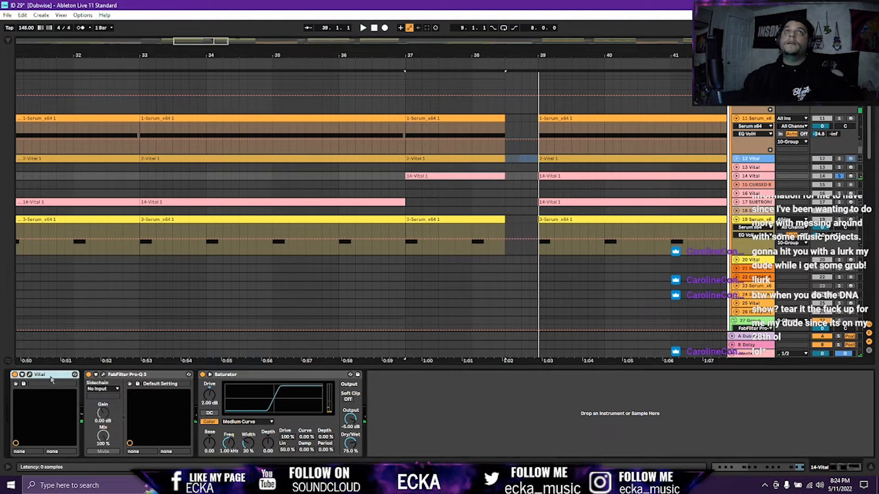
click(30, 375)
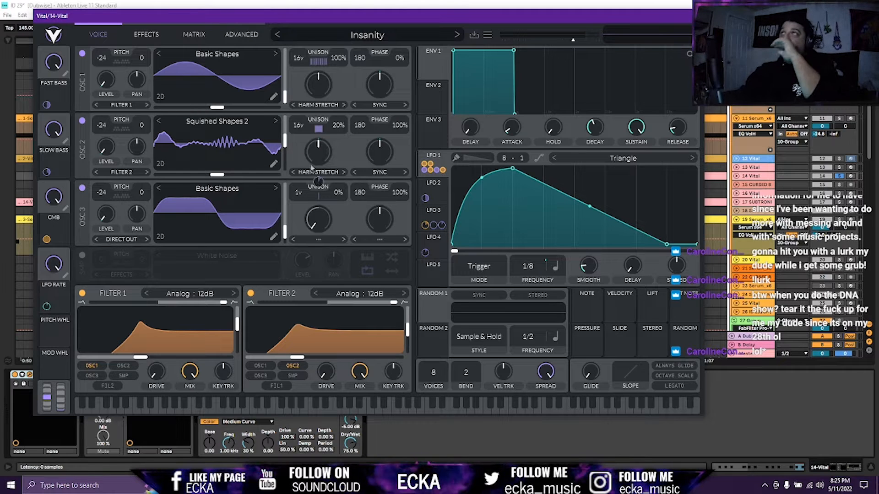
click(433, 215)
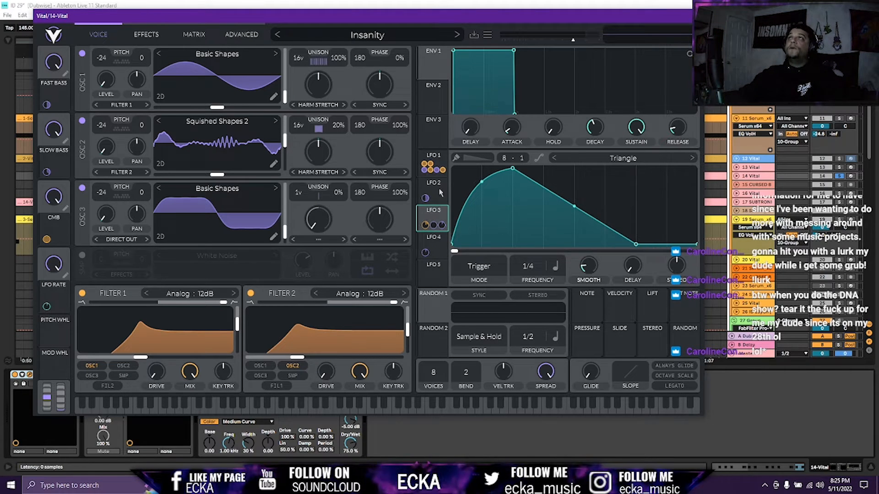
click(438, 164)
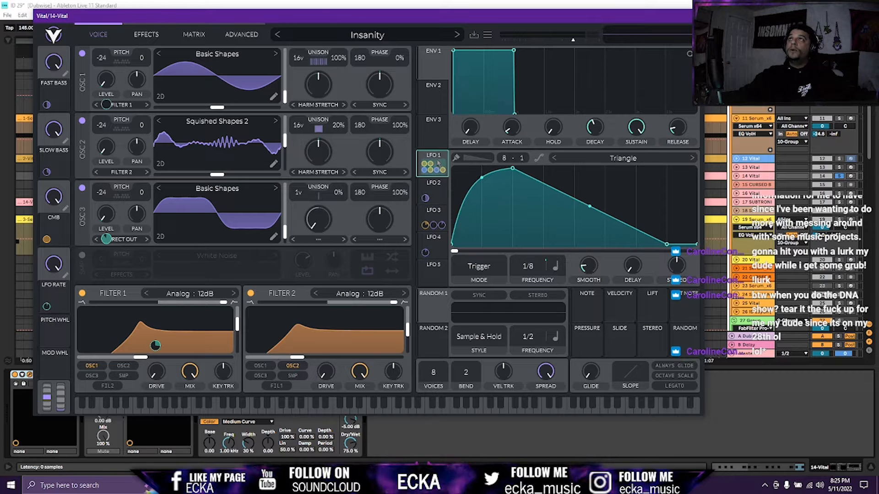
drag(438, 164, 416, 189)
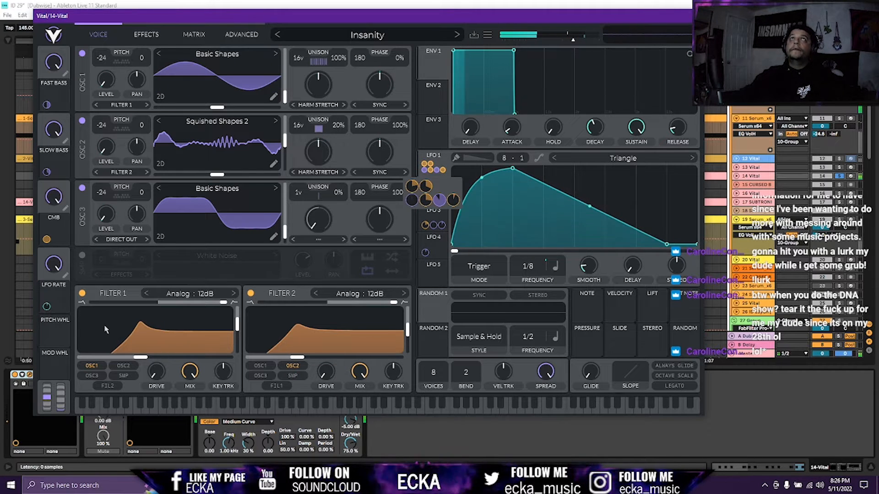
Uncover the arrangement behind the Vital window, play the 14-Vital clip from bar 39, and unfold its track to show the notes.
drag(559, 24, 548, 234)
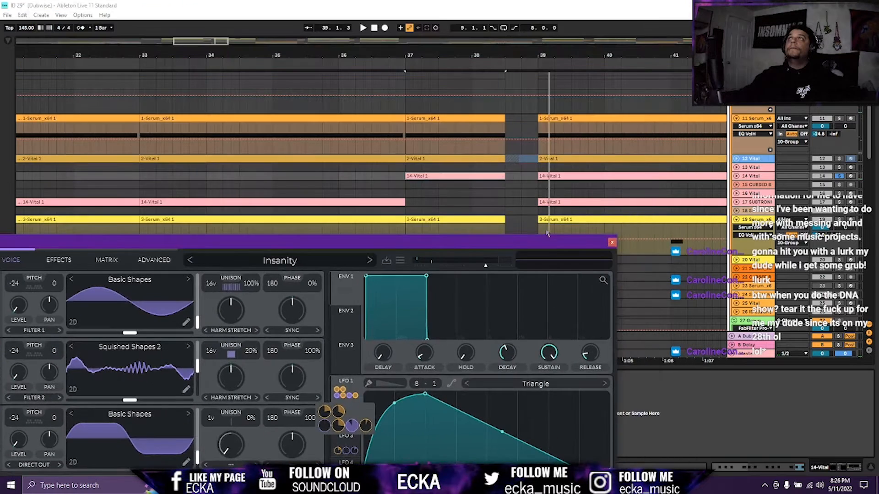
click(552, 176)
key(space)
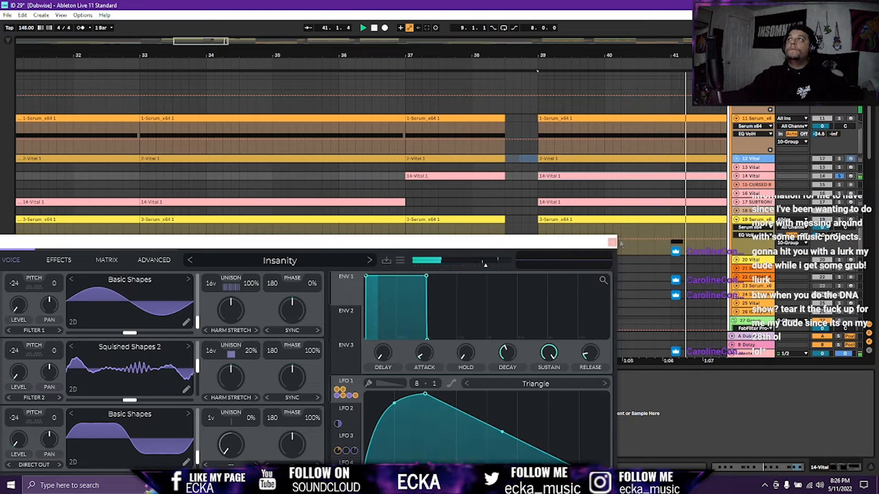
click(737, 177)
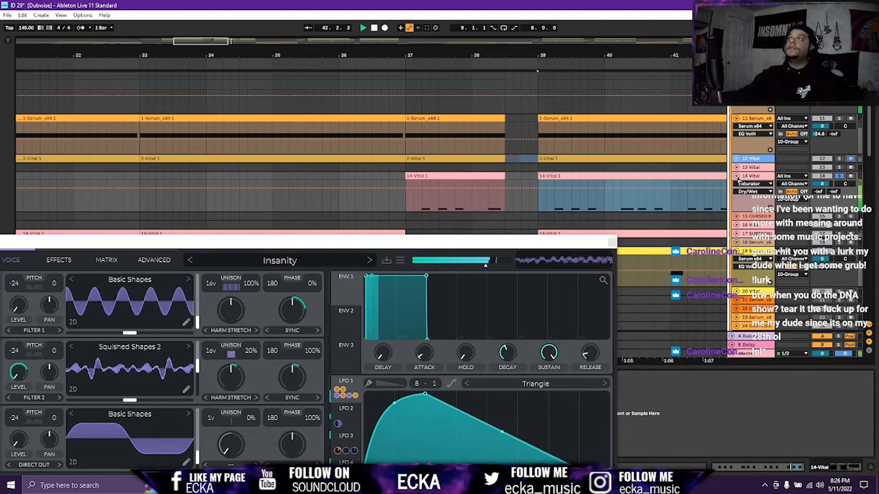
key(space)
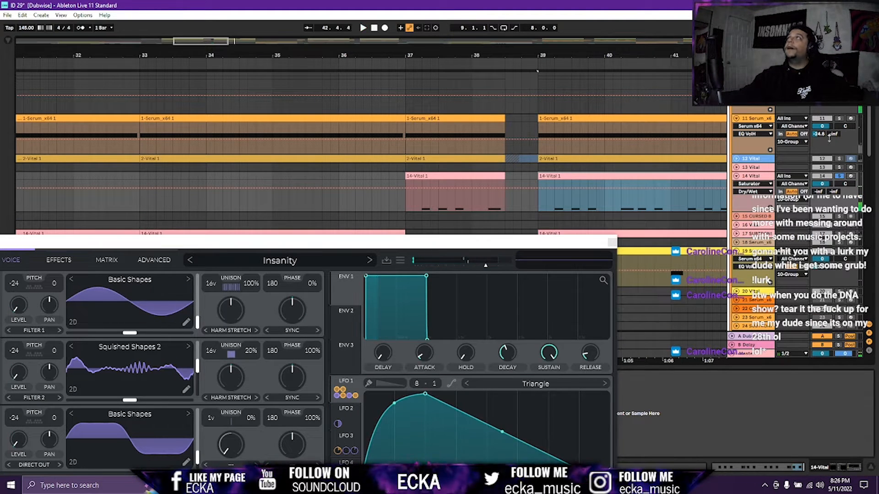
Play the soloed bass tracks together with 14 Vital from bar 39, enable playback Follow, and close the Vital window.
click(839, 119)
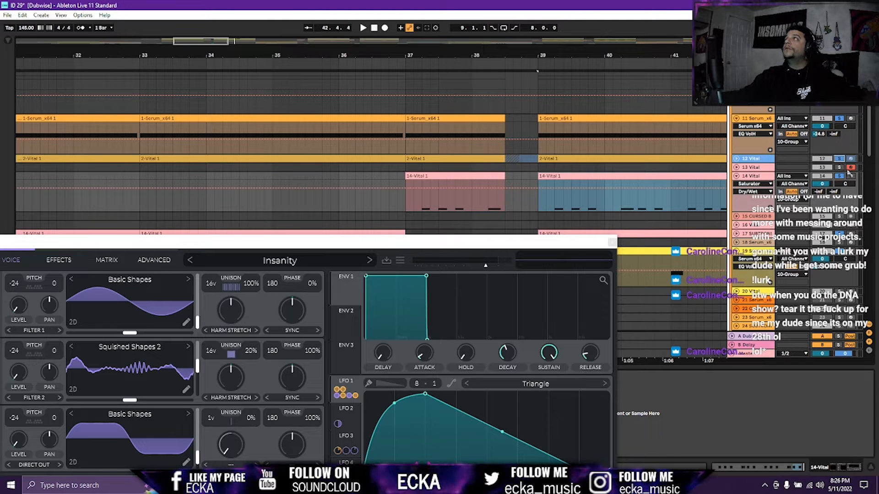
key(space)
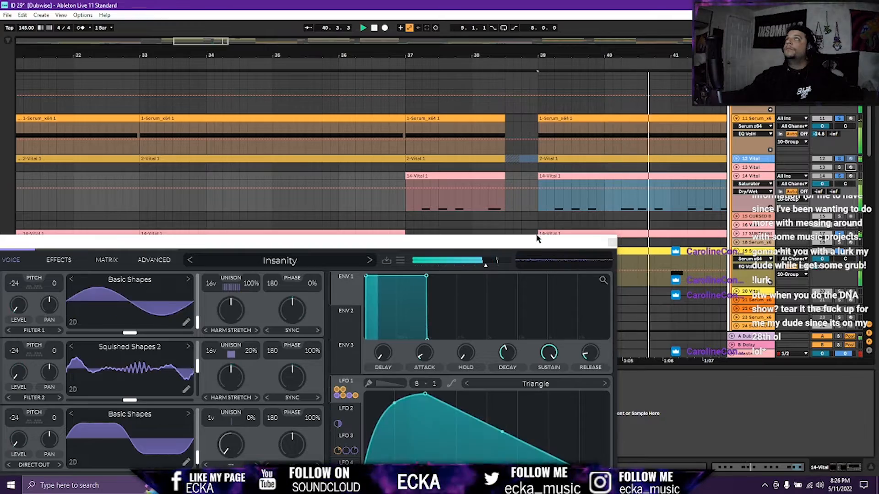
drag(538, 243, 601, 50)
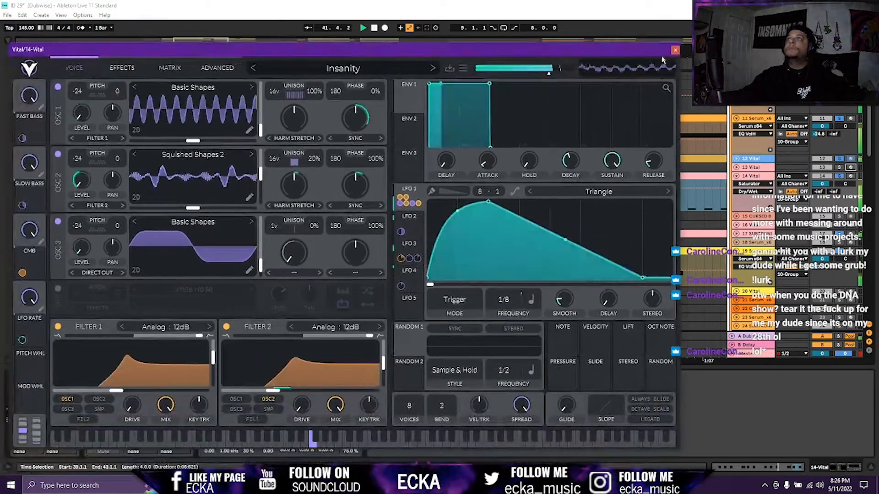
click(309, 28)
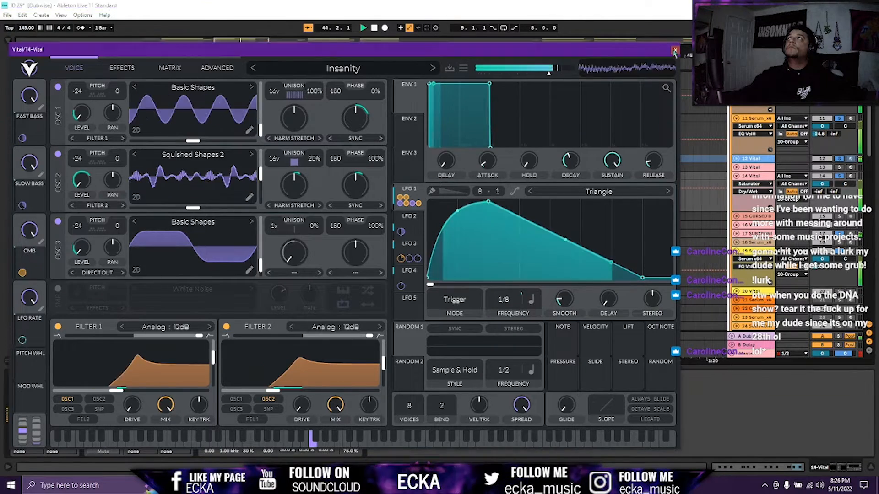
click(674, 49)
Unfold drum kit track 32 in the second build-up and show the snare notes of its melody build up clip at bar 51.
scroll(483, 218, down, 2)
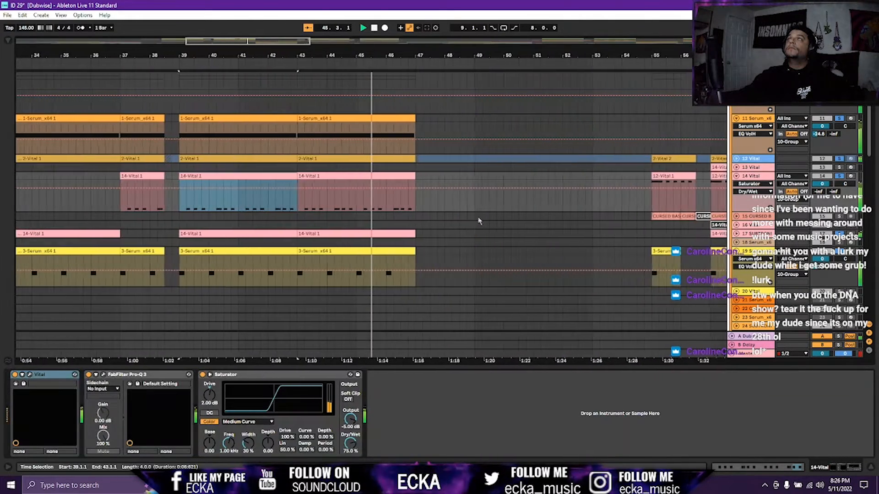
scroll(437, 229, down, 10)
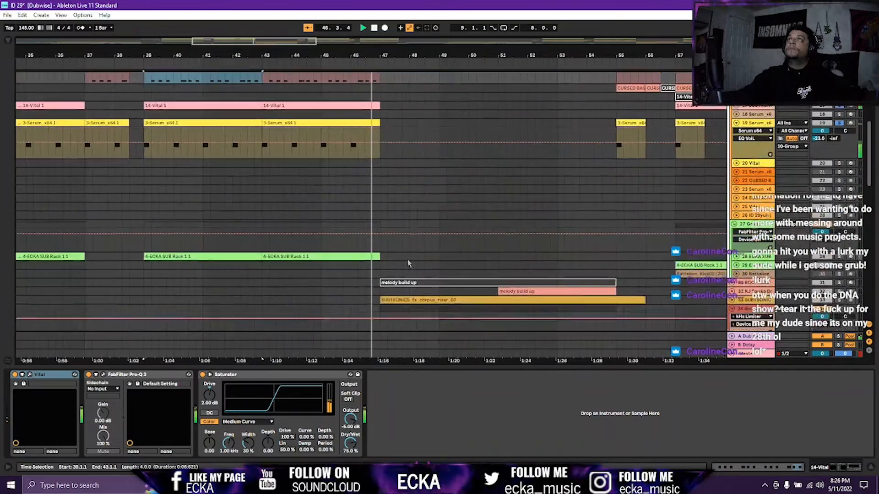
scroll(420, 266, down, 2)
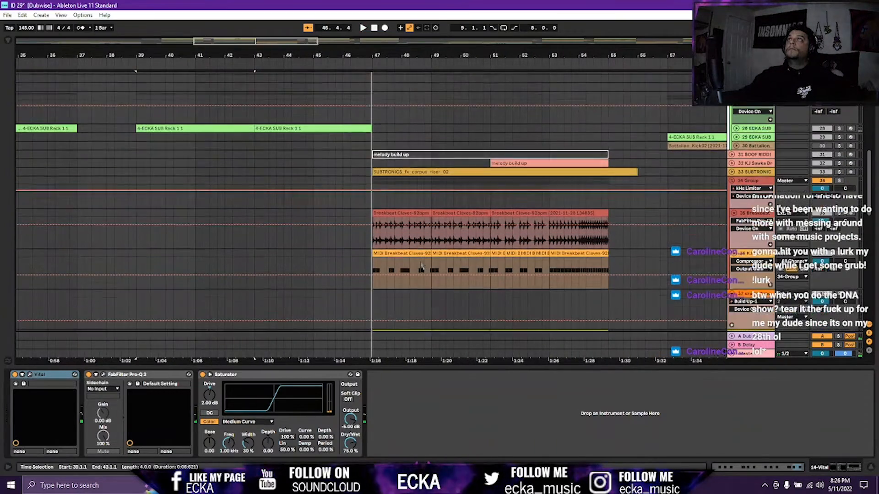
scroll(427, 263, down, 2)
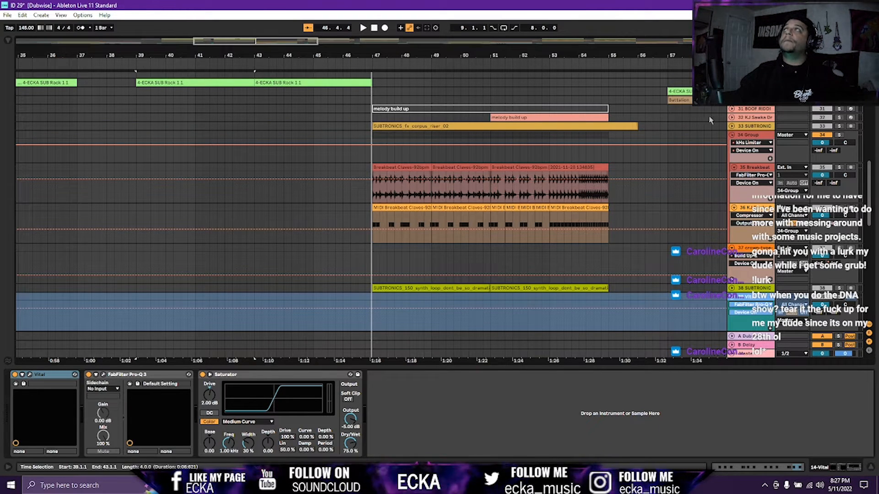
click(732, 117)
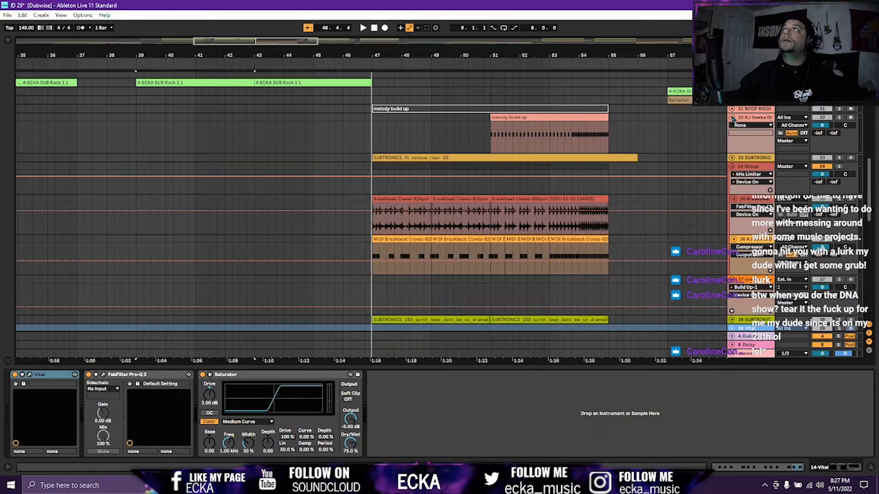
double_click(535, 118)
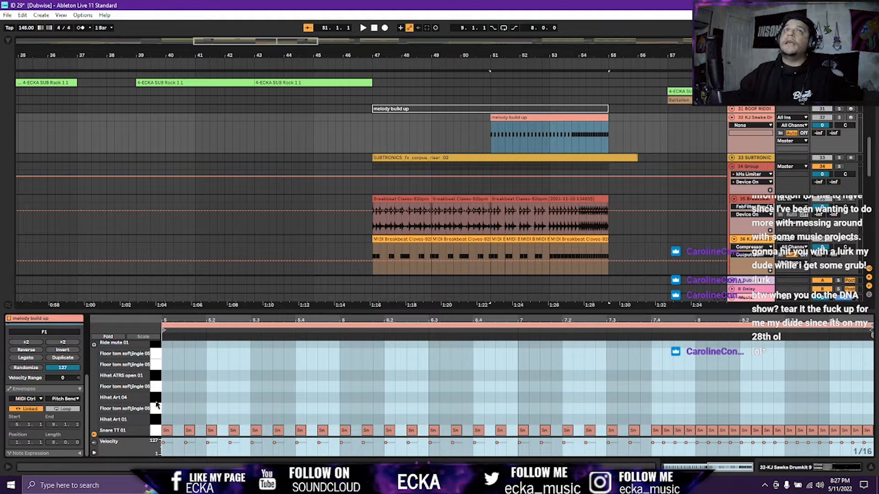
scroll(135, 420, down, 2)
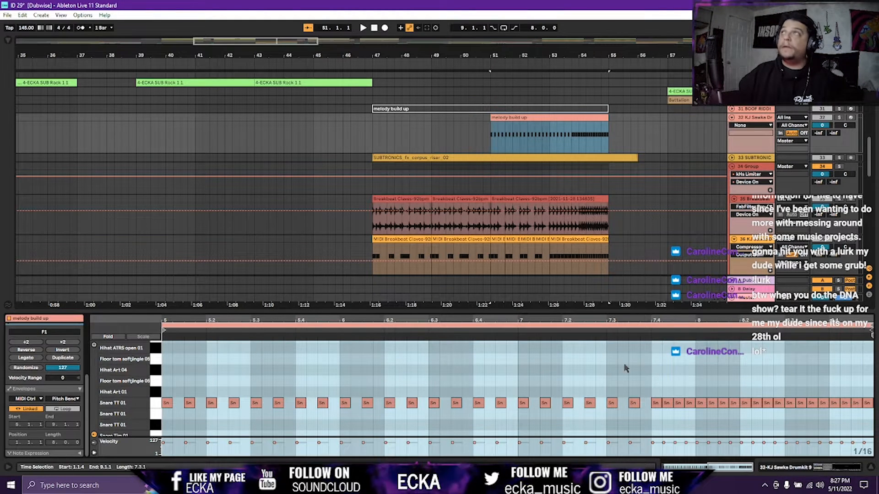
Display the first MIDI Breakbeat Claves clip on track 36, followed by the SUBTRONICS_fx_corpus_riser_02 audio clip.
scroll(537, 241, down, 2)
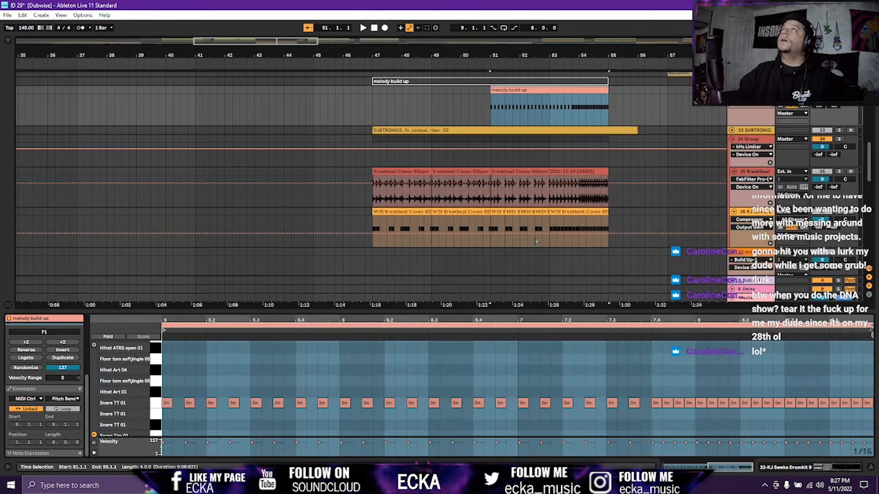
click(411, 222)
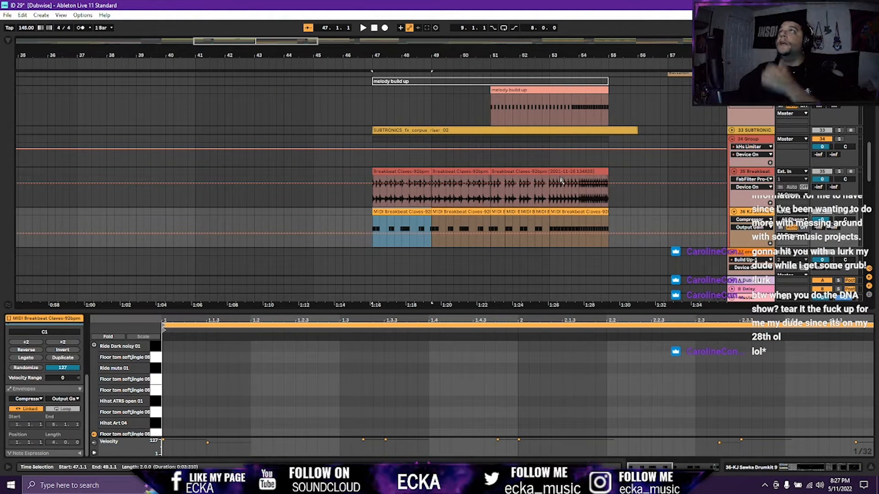
click(471, 130)
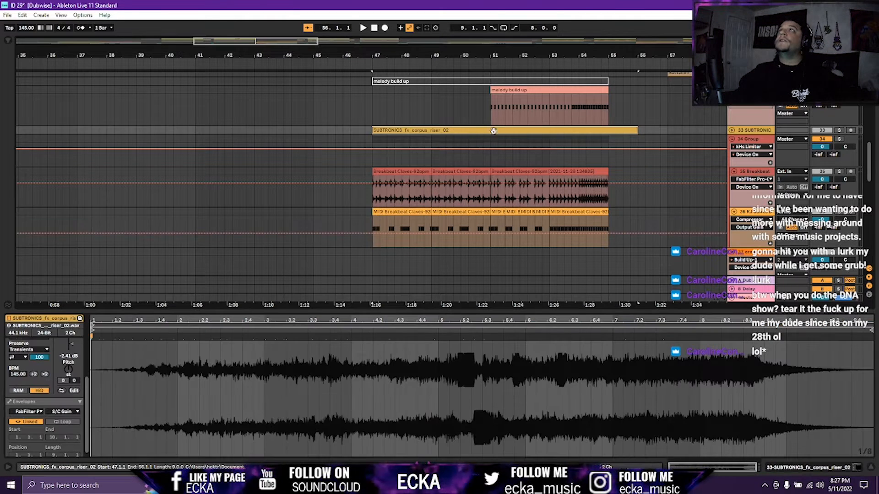
Inspect both SUBTRONICS 150 synth loop clips on track 38 and display the Transposition envelope of the one at bar 51.
scroll(517, 203, down, 2)
scroll(498, 233, down, 3)
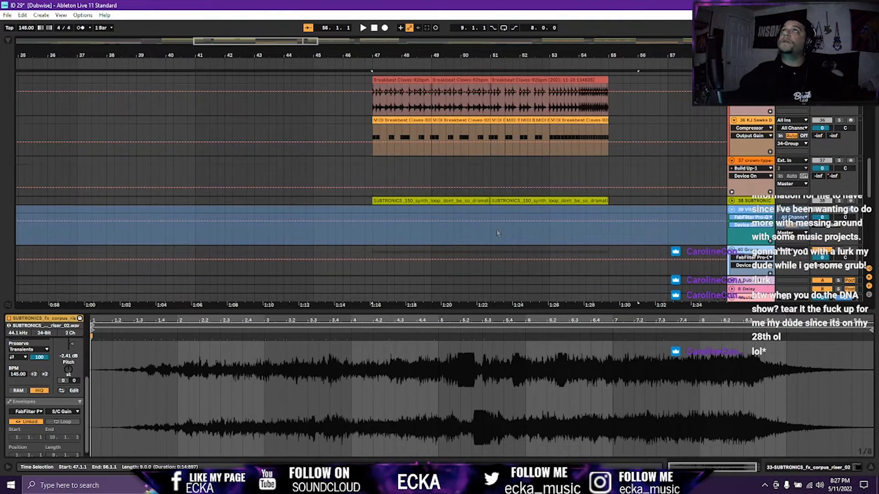
click(384, 201)
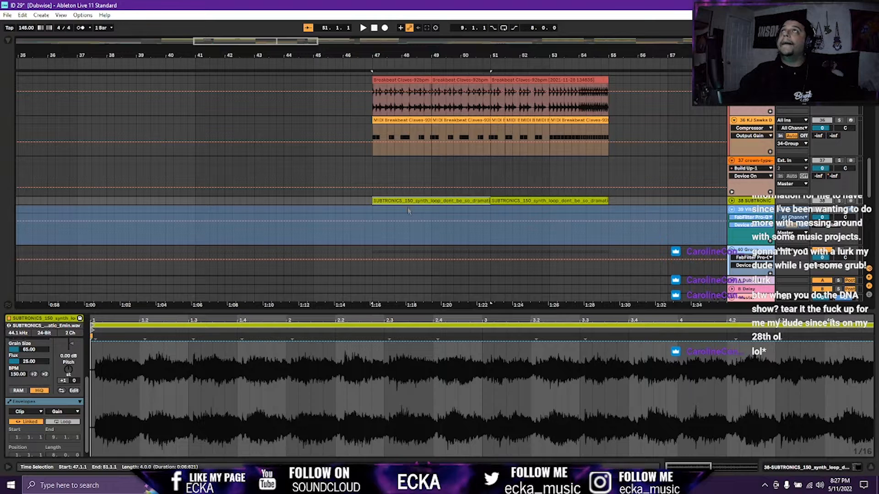
click(519, 200)
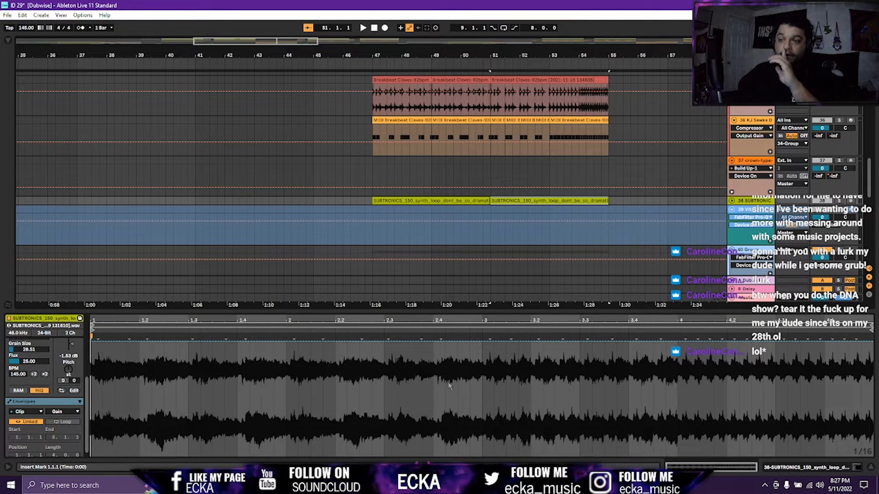
click(59, 410)
click(61, 425)
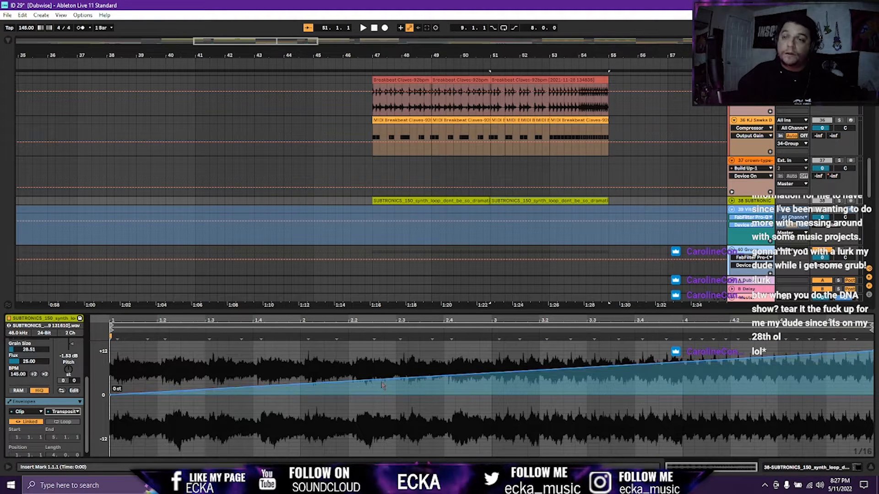
Play the soloed SUBTRONICS 150 synth loop clips on track 38 from bar 47 through the end of the build-up.
click(477, 201)
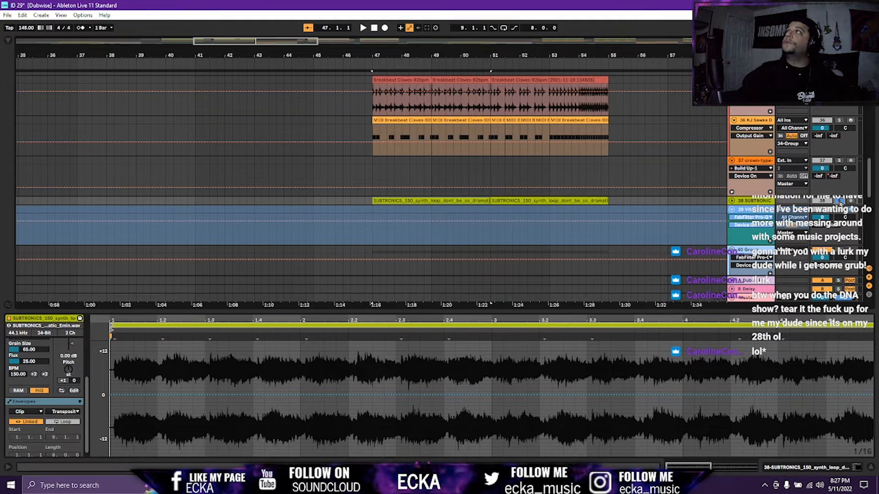
key(space)
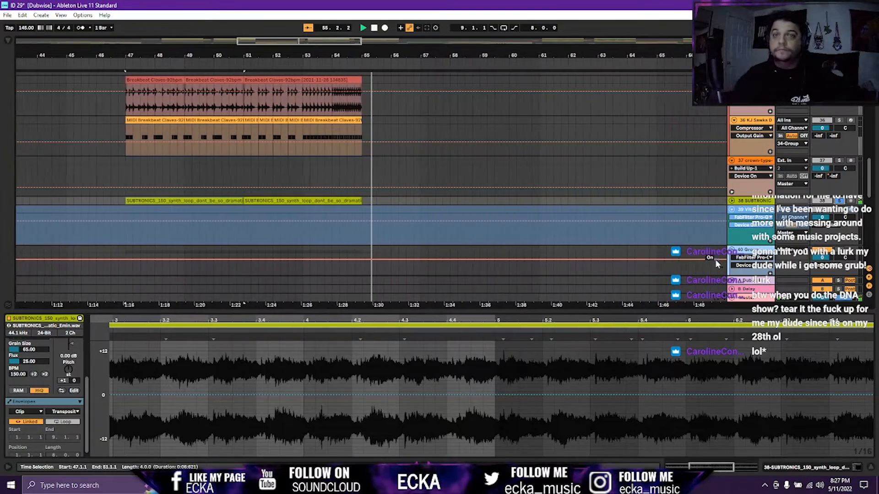
key(space)
Display the Gunshot_FX clip on track 47, followed by the SUBTRONICS_fx_frequency_down_shifter clip on track 45.
scroll(294, 152, up, 3)
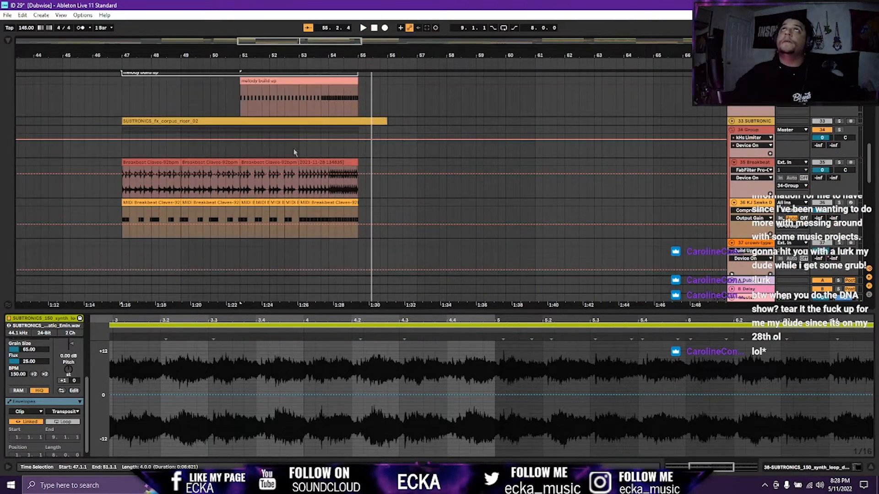
scroll(431, 148, up, 5)
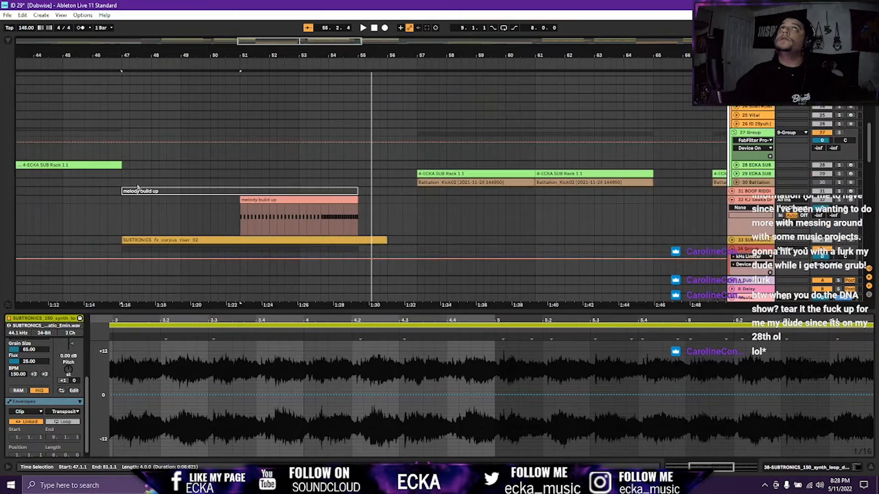
scroll(142, 187, down, 3)
scroll(160, 206, down, 10)
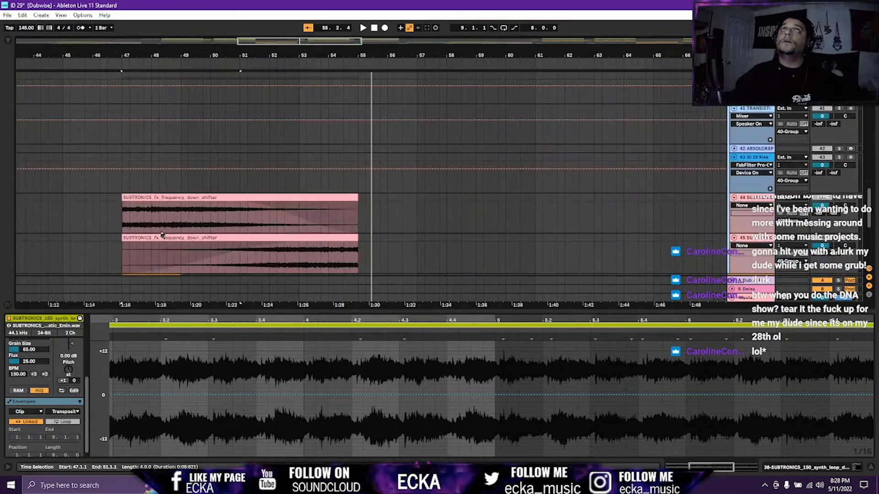
scroll(160, 232, down, 3)
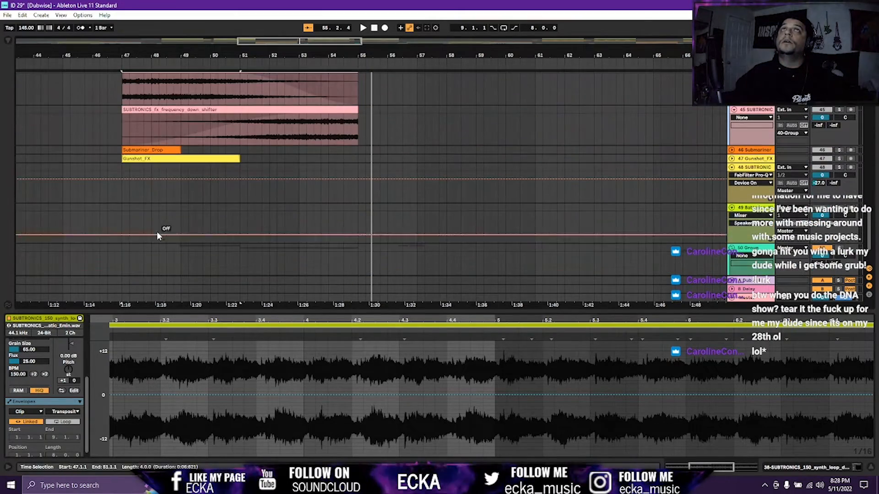
click(138, 158)
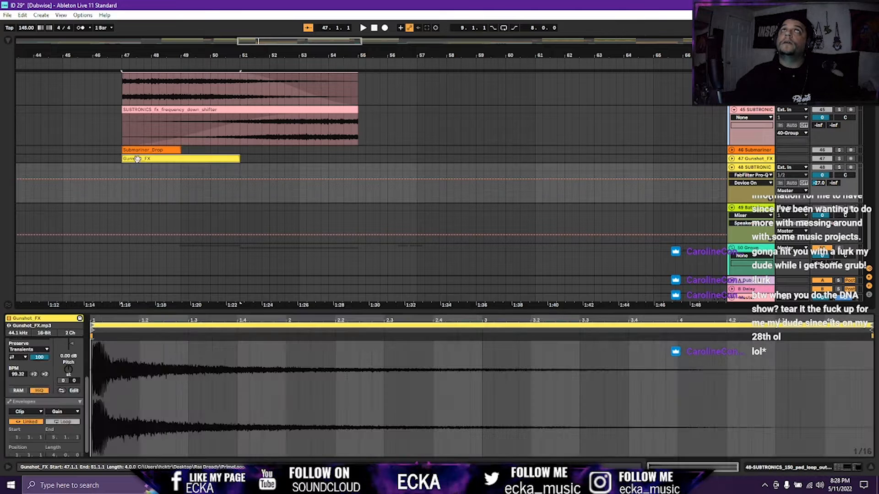
click(158, 118)
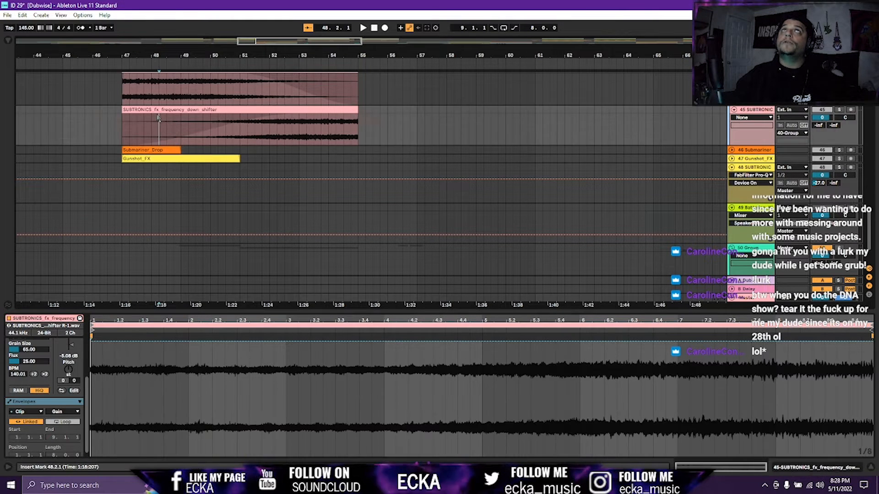
Display the Submariner_Drop clip and play the whole second build-up from bar 47 into the drop at bar 55.
scroll(159, 118, up, 3)
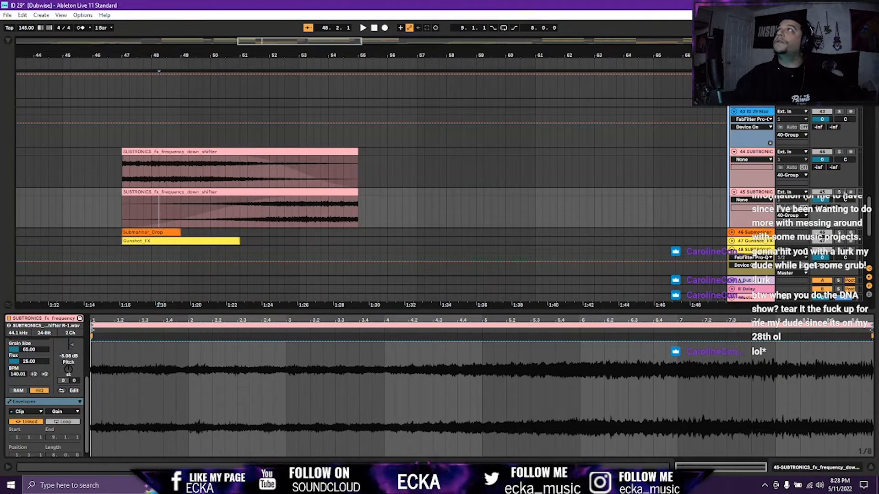
scroll(327, 233, left, 5)
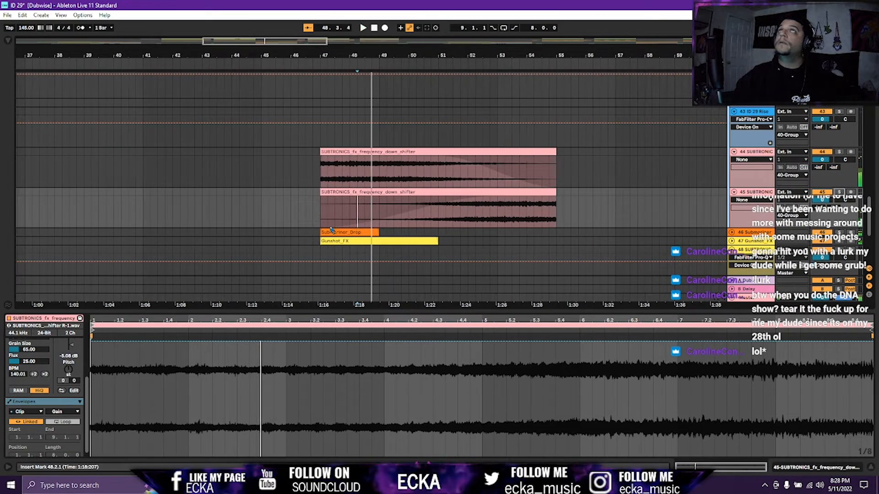
click(327, 234)
key(space)
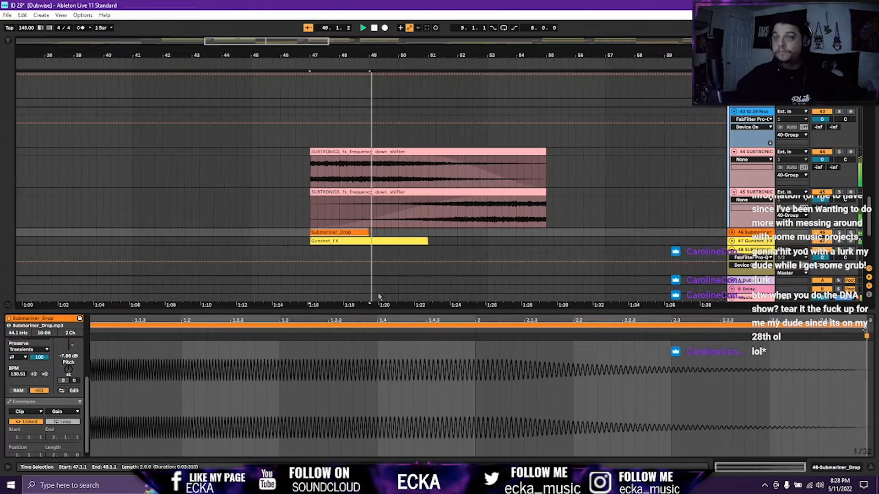
scroll(385, 207, up, 10)
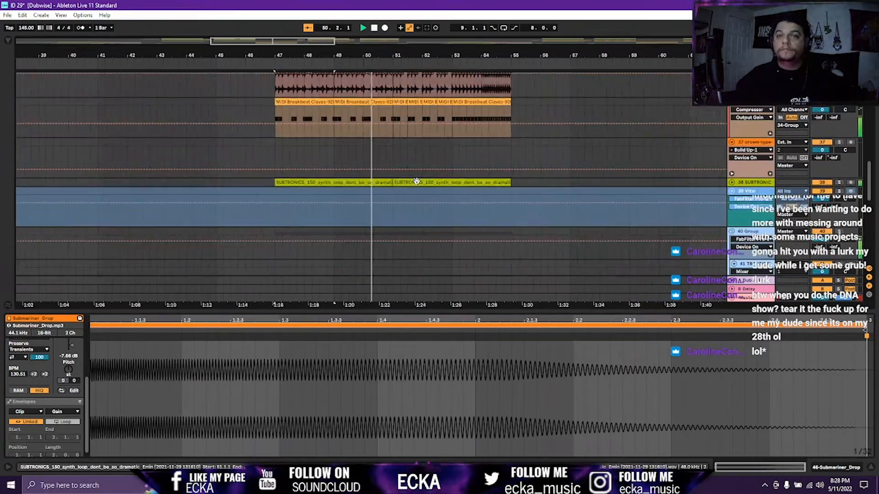
scroll(423, 193, up, 15)
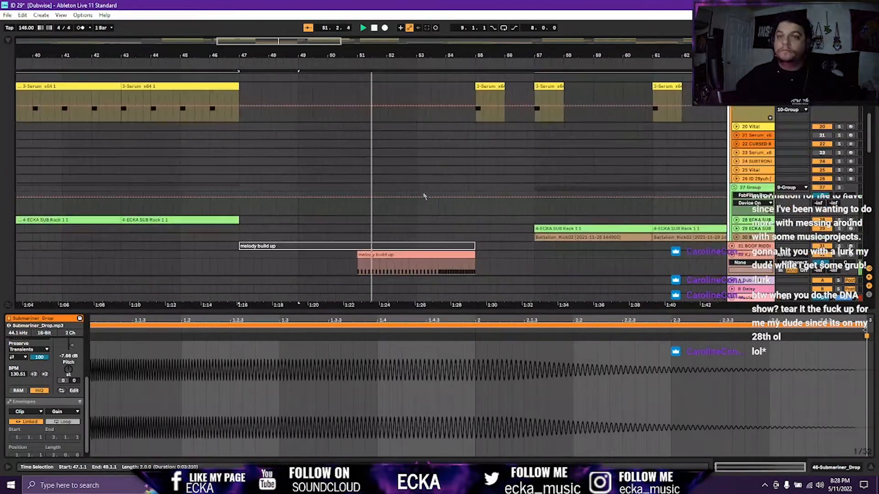
scroll(424, 196, up, 5)
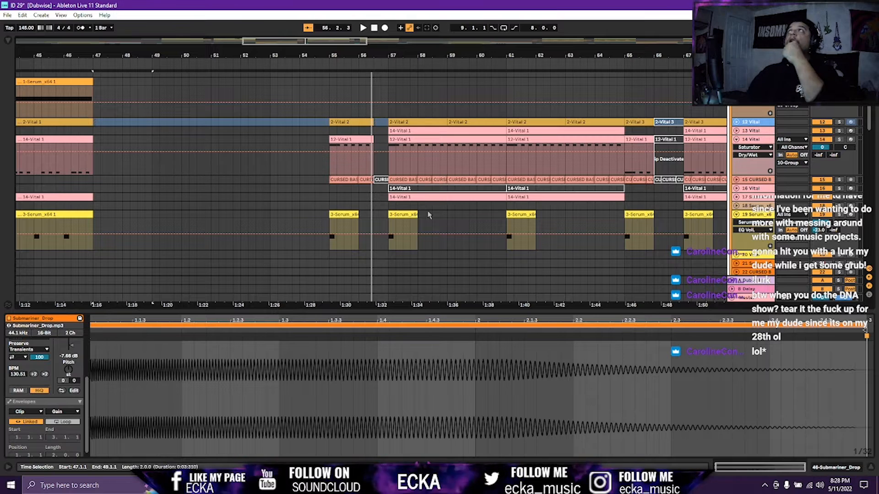
Unfold tracks 15 CURSED BASS and 13 Vital, keeping 14 Vital unfolded, to show their second-drop clips.
scroll(272, 160, up, 2)
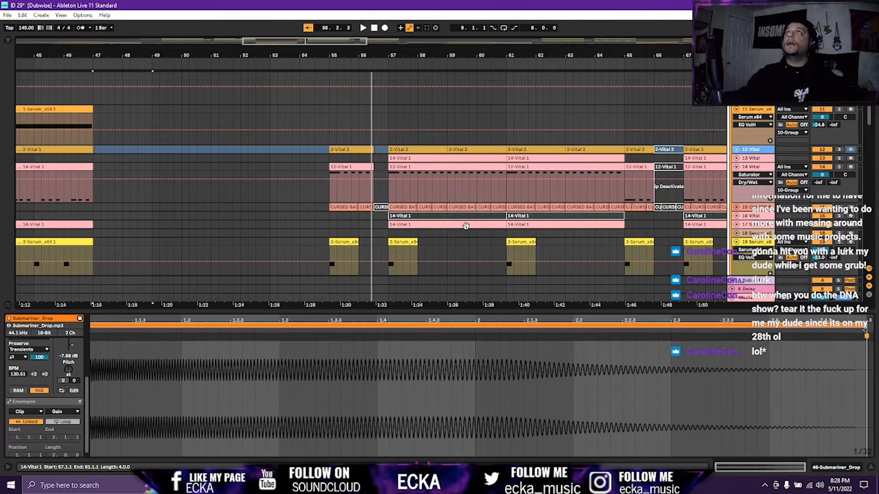
click(736, 207)
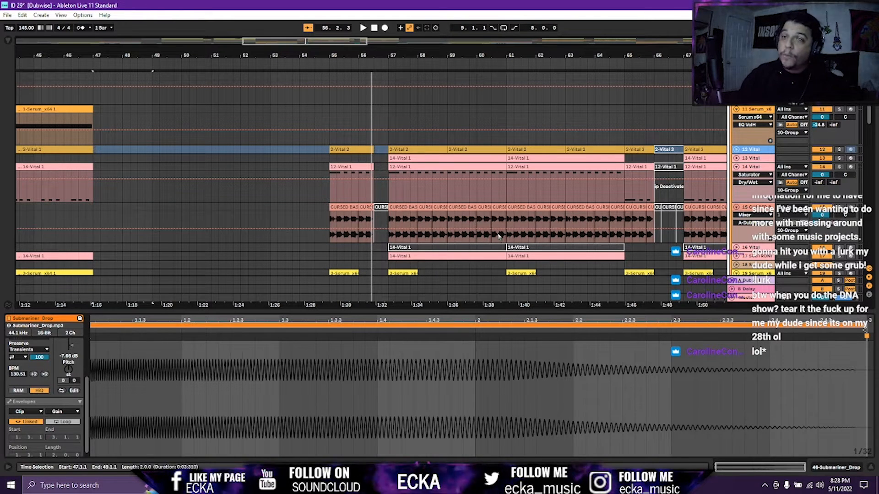
scroll(492, 235, down, 4)
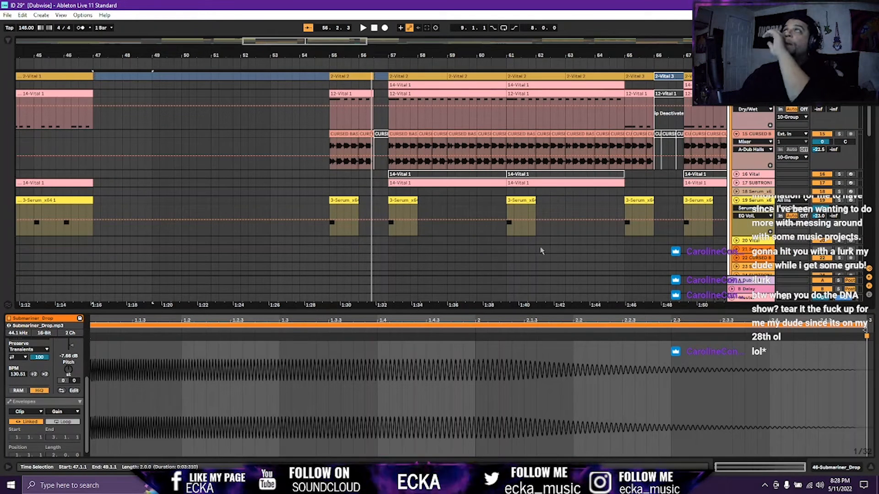
scroll(464, 192, up, 4)
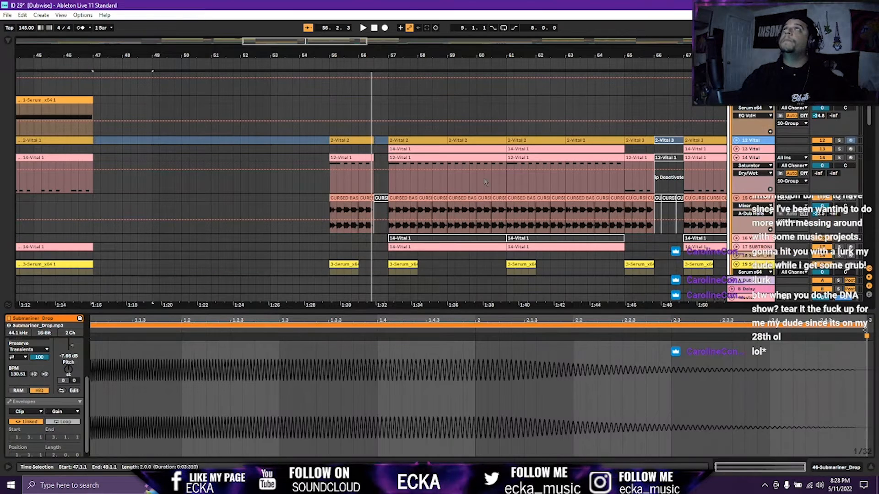
click(737, 158)
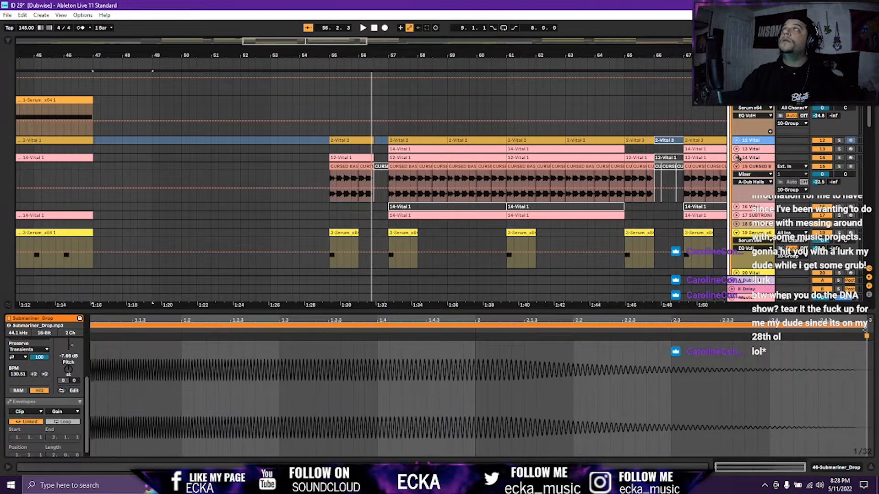
click(737, 149)
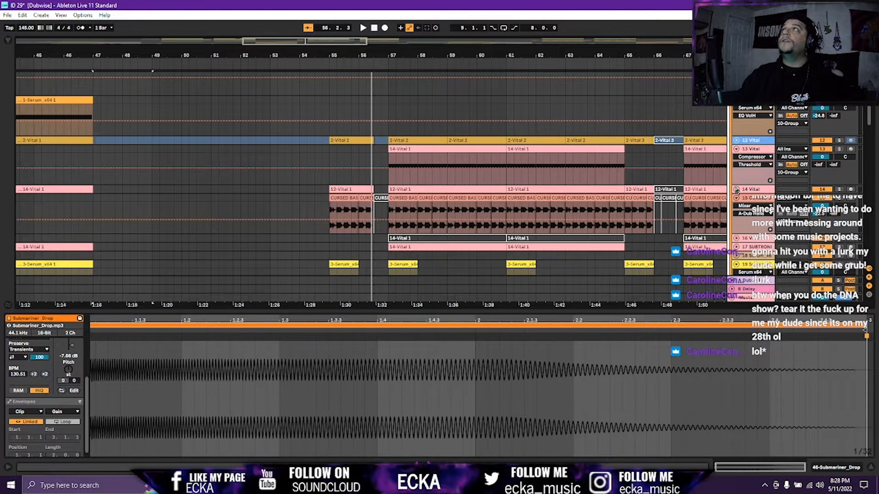
click(737, 190)
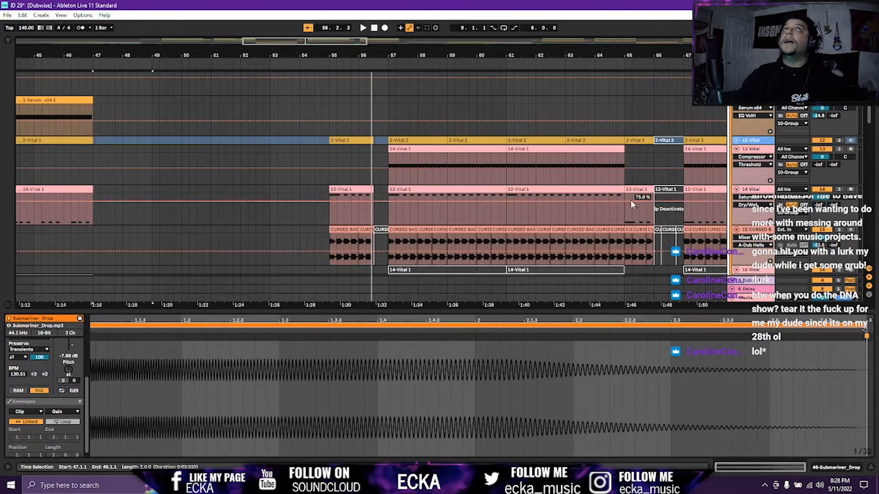
Show the 2-Vital 2 notes at bar 55 and play the soloed 14-Vital 1 clip on track 14 from bar 43.
click(89, 188)
click(347, 140)
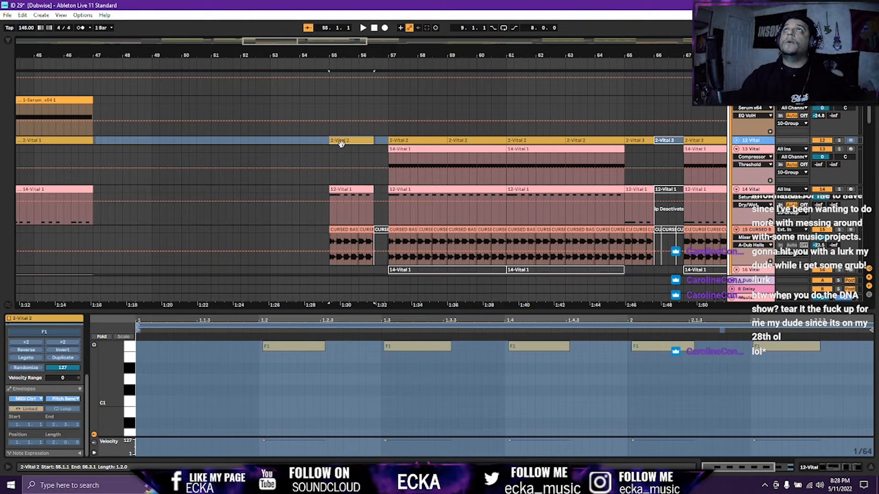
click(65, 186)
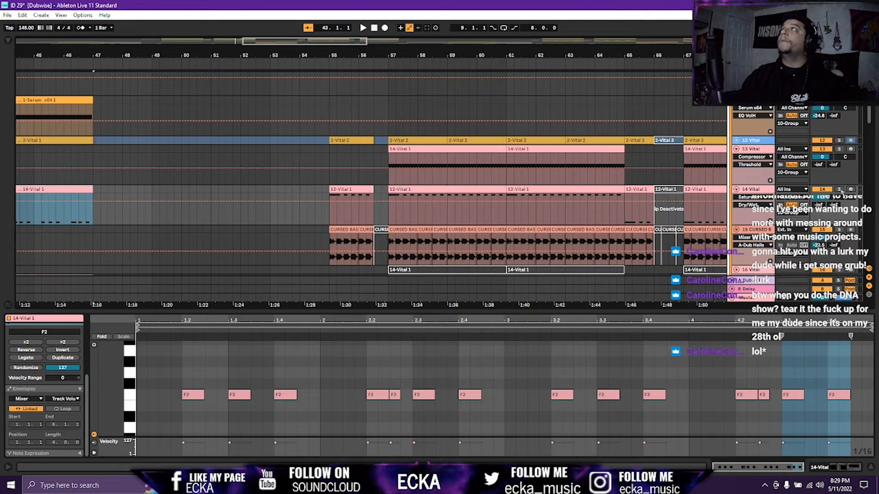
key(space)
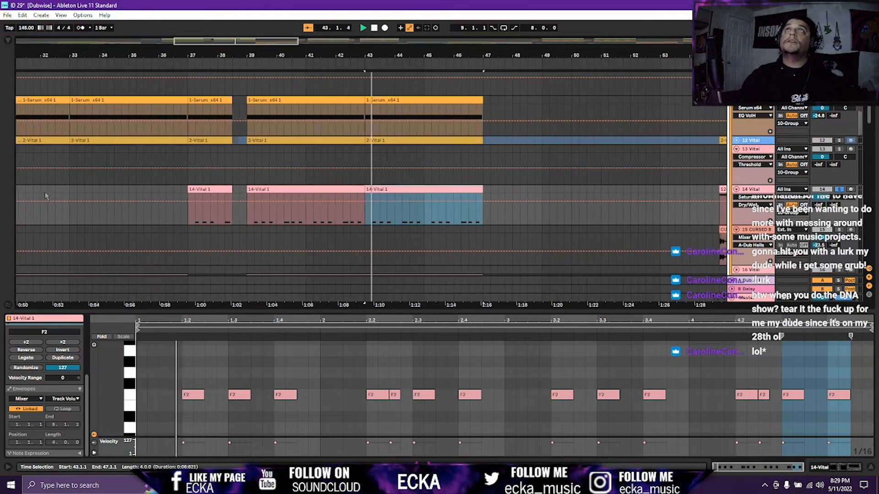
key(space)
Compare the 14-Vital 1 notes at bar 43 with the 12-Vital 1 notes at bar 55, and play the latter clip.
click(696, 189)
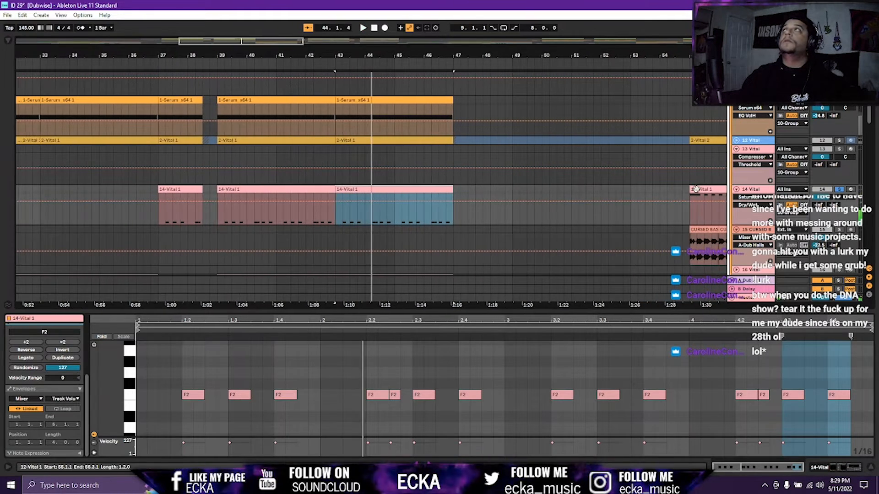
click(359, 188)
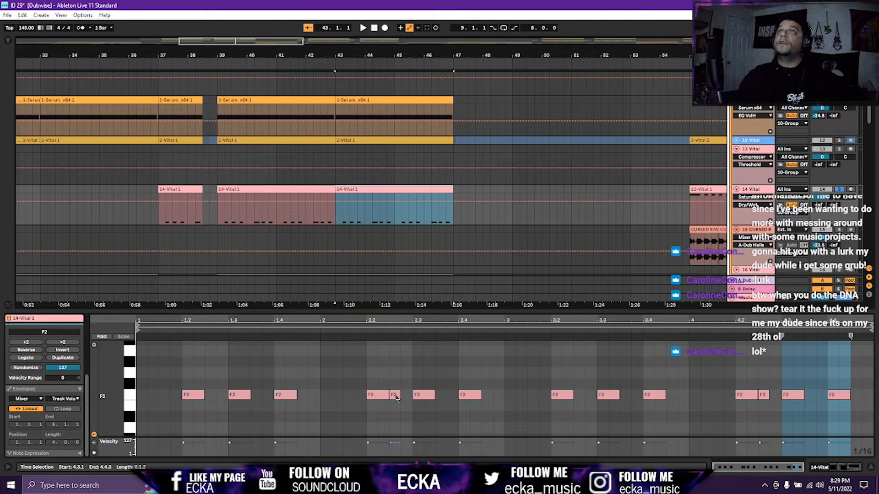
click(701, 189)
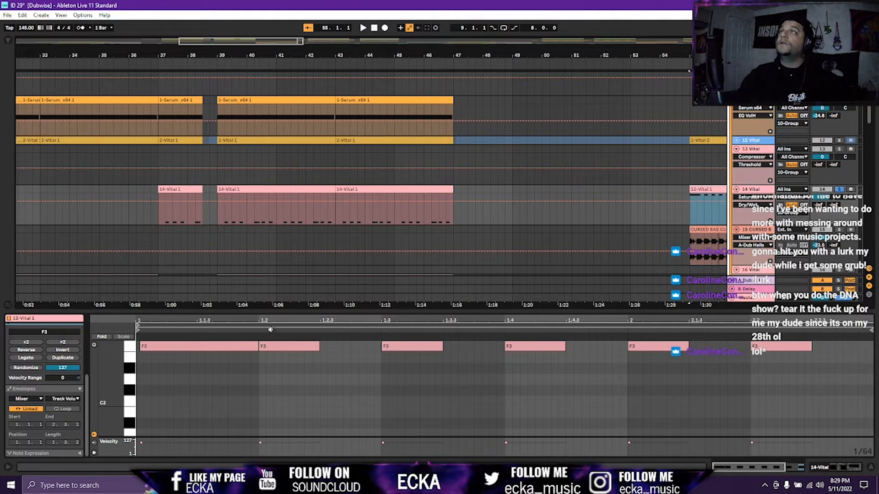
key(space)
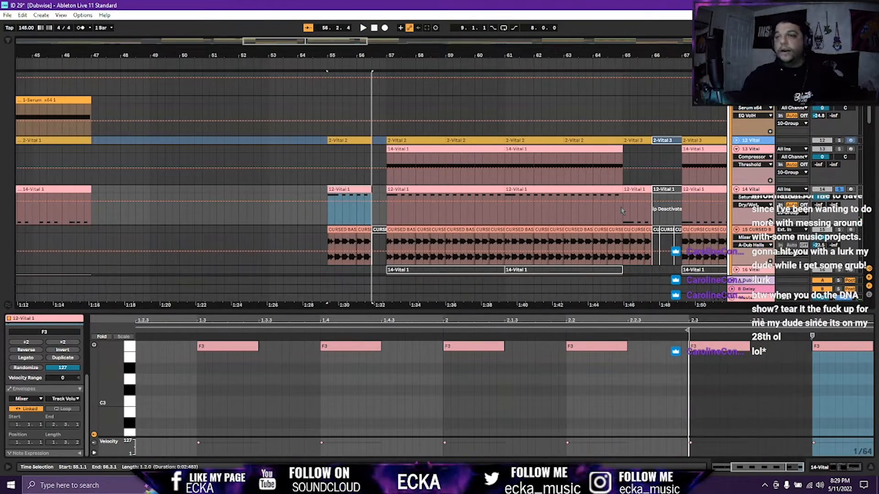
Show track 13's long notes at bar 57 and its device chain, and audition its Vital preset Insanity with the synth window open.
click(435, 152)
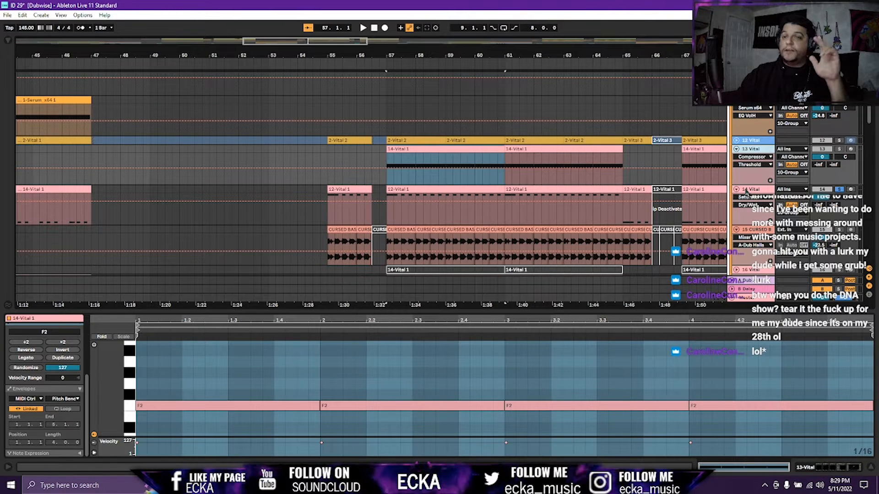
key(shift+Tab)
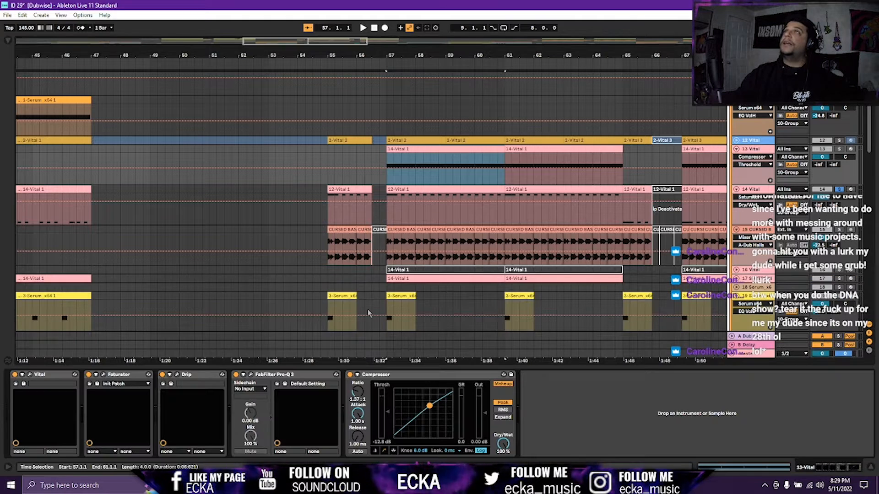
click(30, 374)
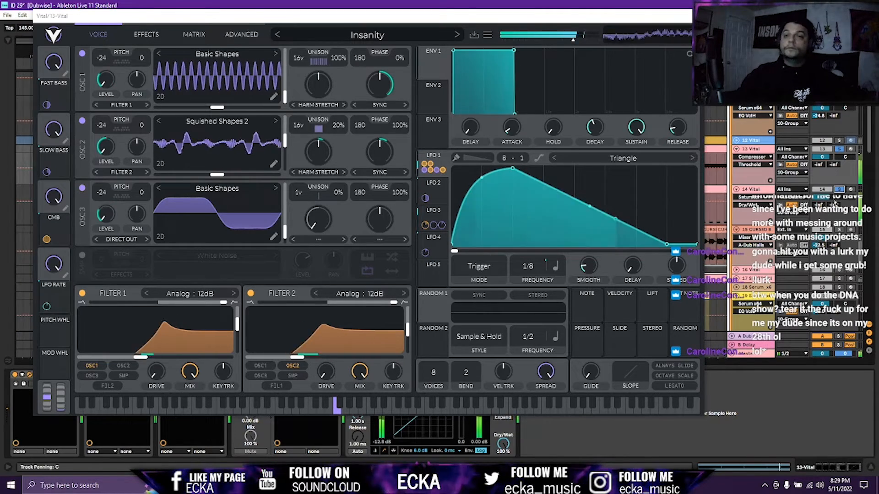
click(695, 16)
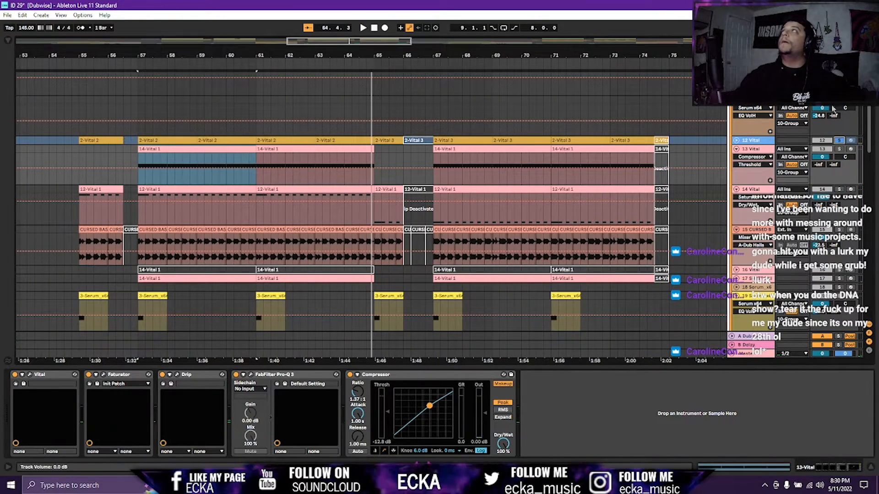
Show the 12 Vital device chain at bar 57 and audition the soloed CURSED BASS clips on track 15 from there.
scroll(824, 120, up, 5)
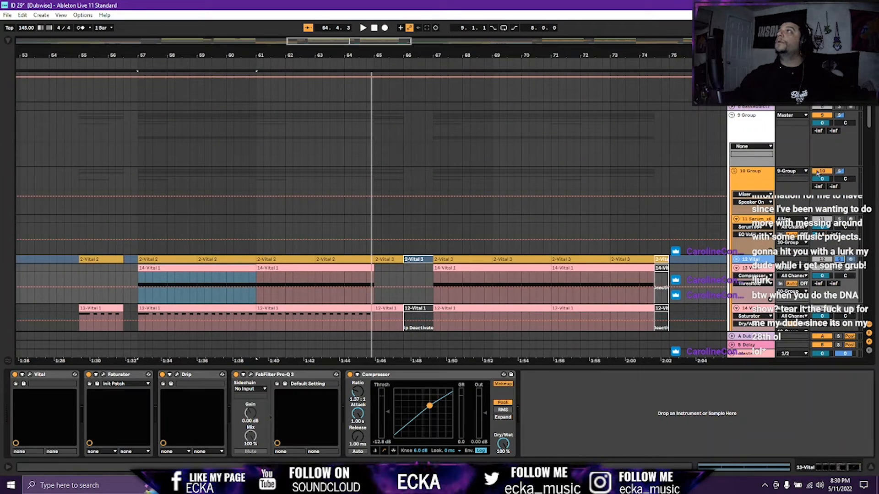
scroll(305, 245, down, 5)
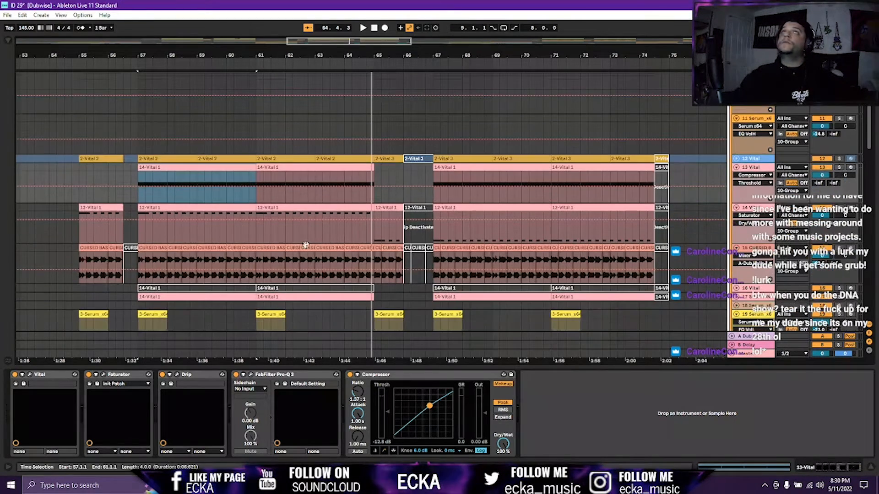
click(145, 158)
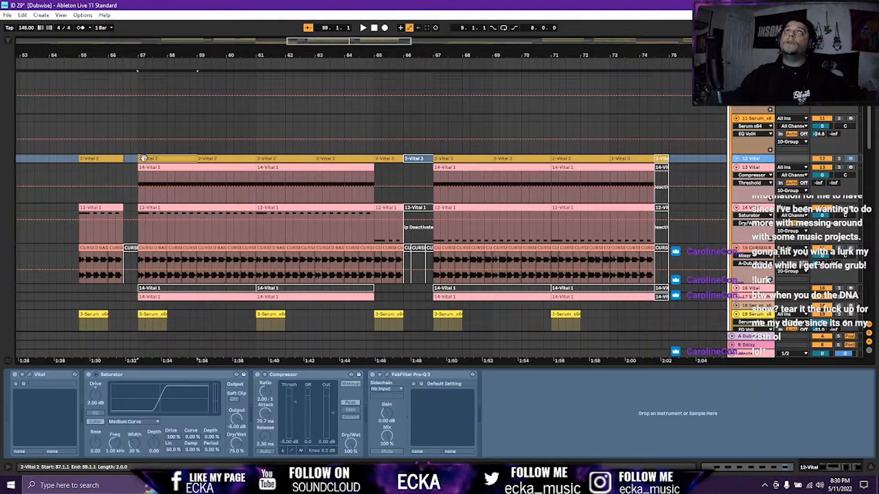
click(153, 249)
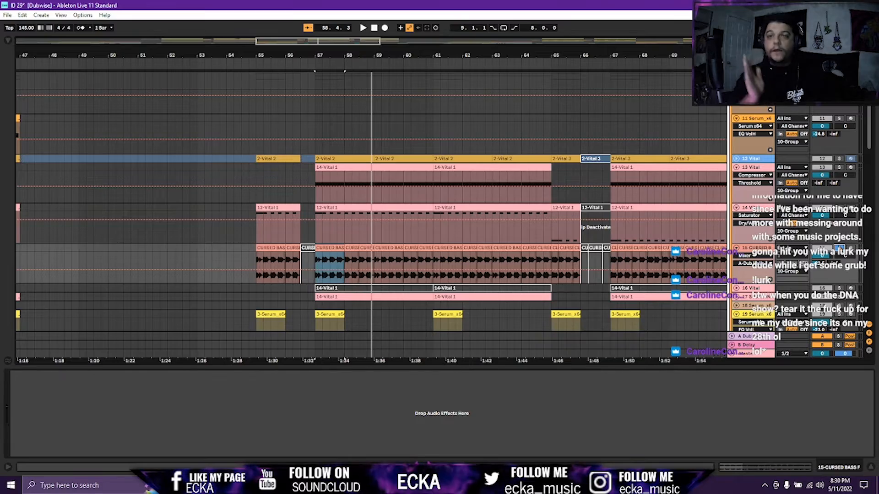
Turn off solo on the CURSED BASS track and play the full mix from bar 57.
key(space)
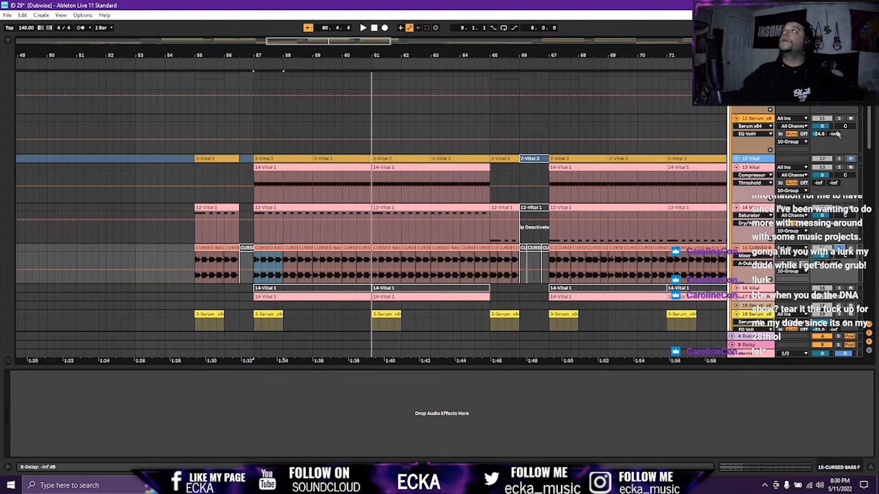
scroll(839, 263, up, 1)
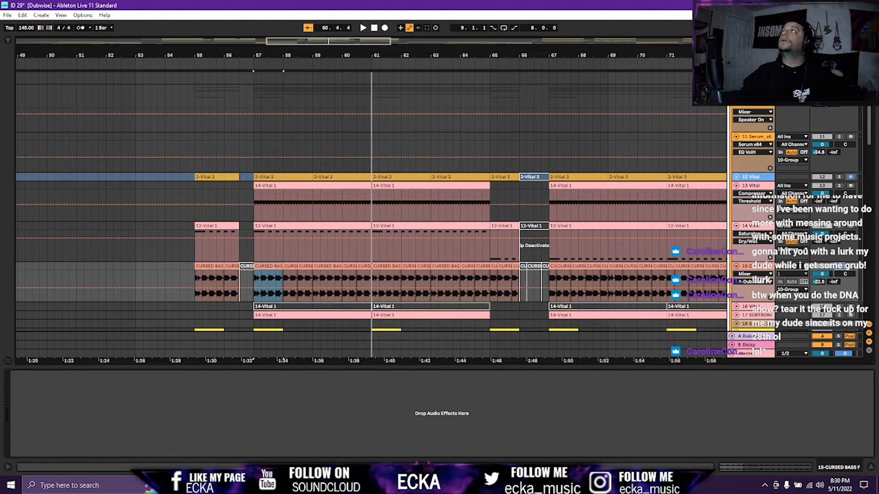
click(839, 266)
key(space)
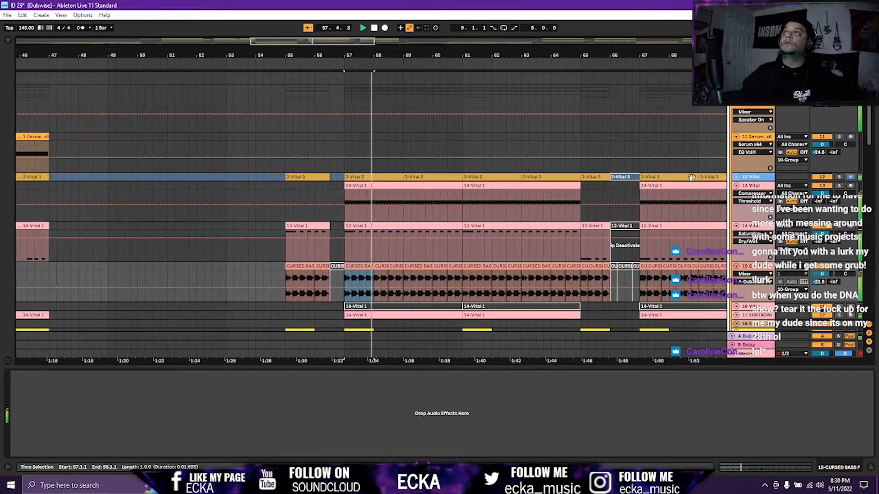
scroll(749, 224, down, 3)
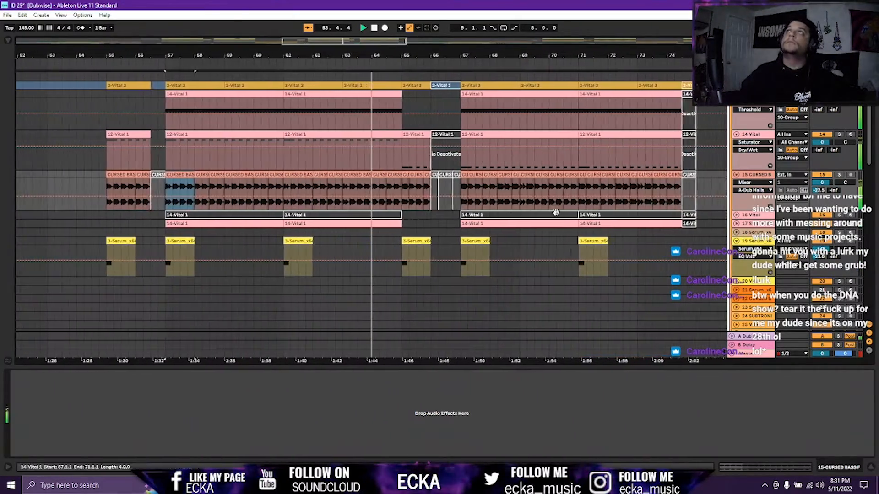
scroll(396, 206, up, 2)
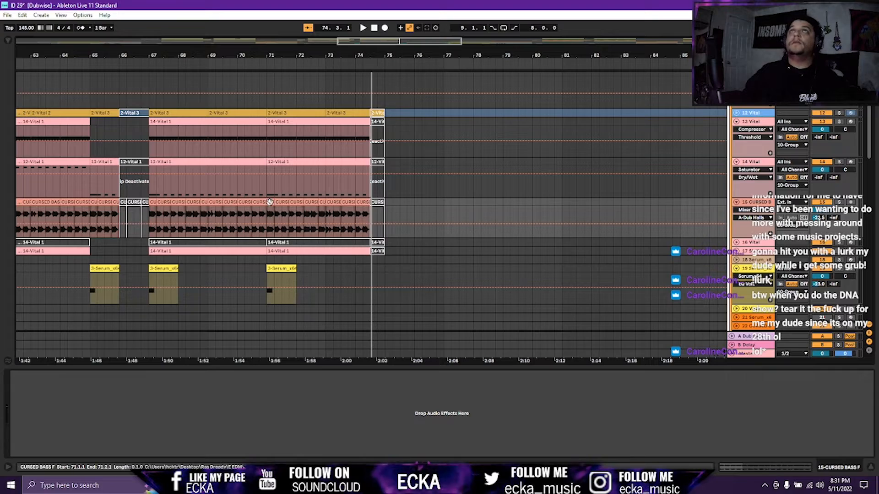
Listen to the full mix from bars 71, 57 and 67 to compare the bass sections.
key(space)
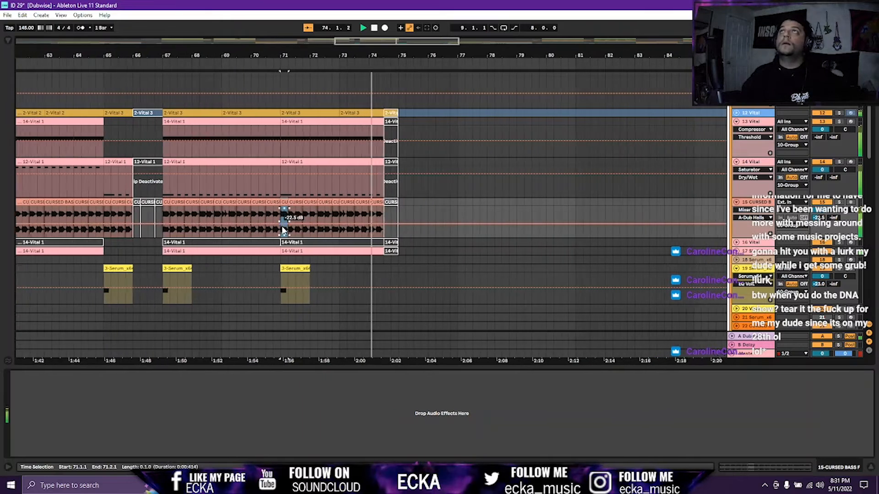
key(space)
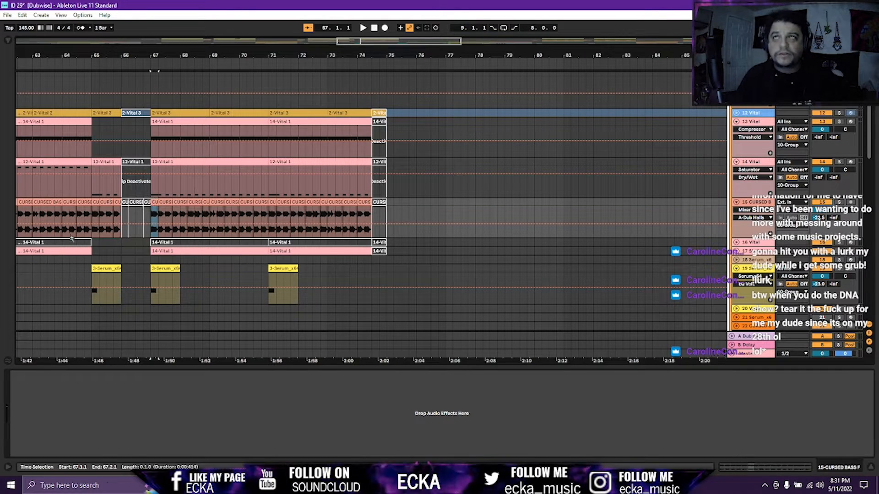
scroll(55, 203, left, 6)
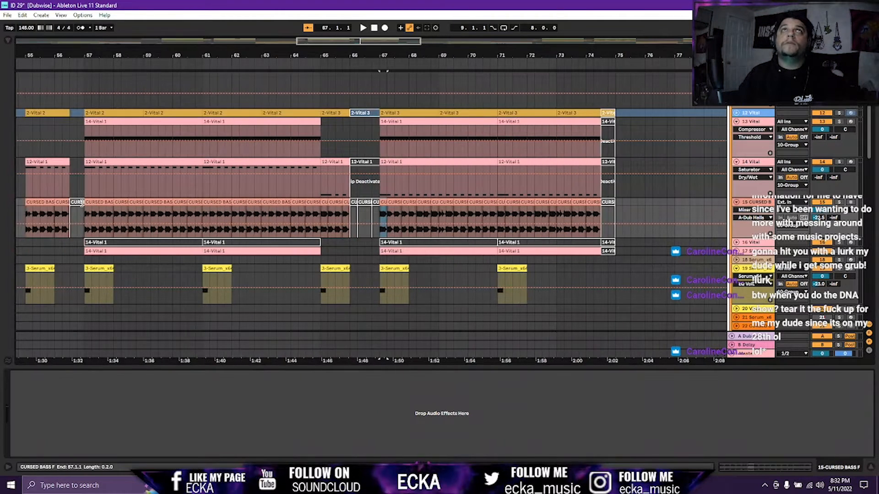
scroll(91, 202, left, 6)
key(space)
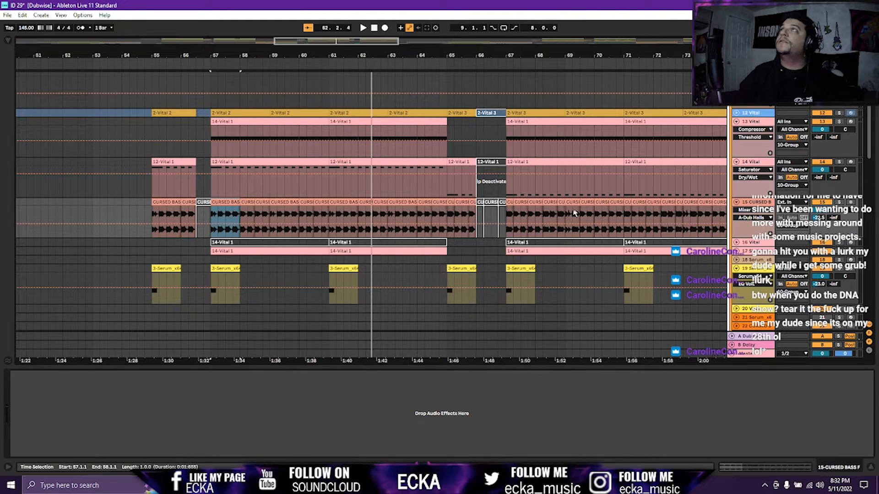
key(space)
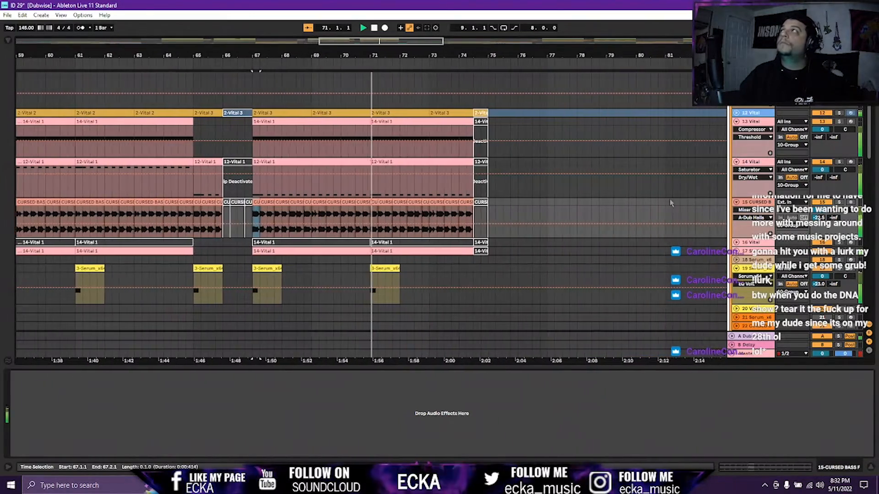
key(space)
Audition the CURSED BASS track soloed from bar 67, and replay the section with the full mix restored.
click(840, 203)
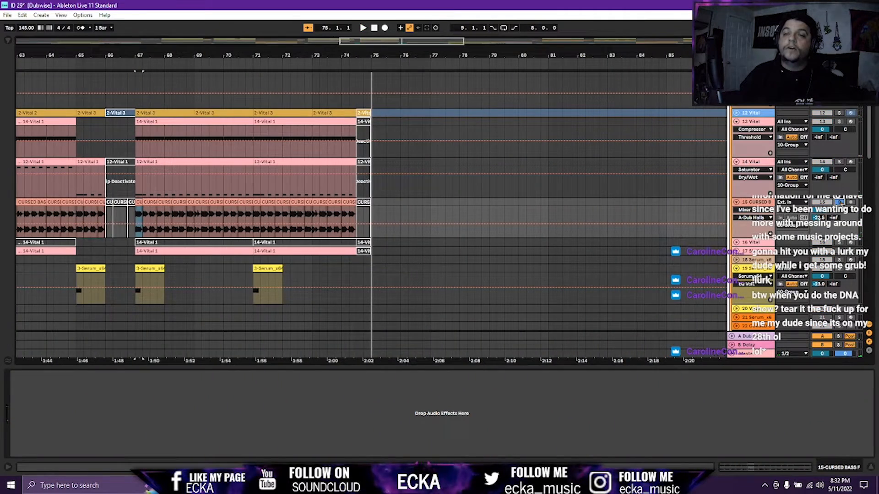
key(space)
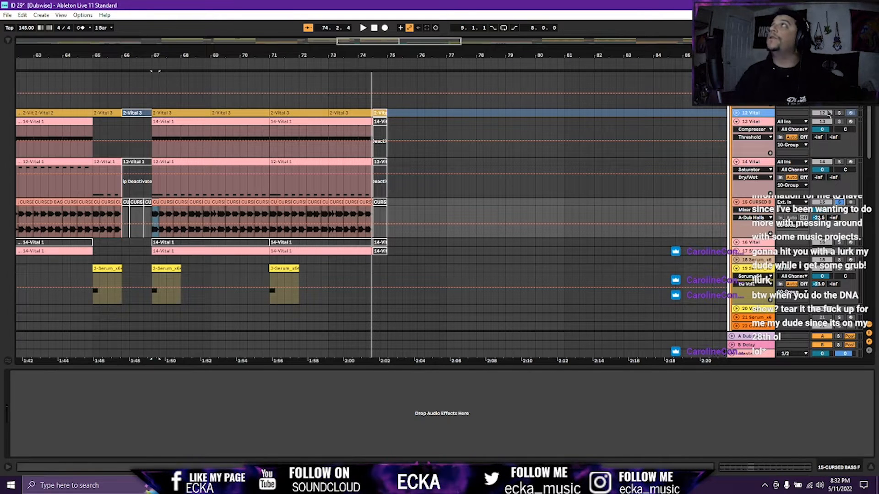
scroll(439, 220, up, 3)
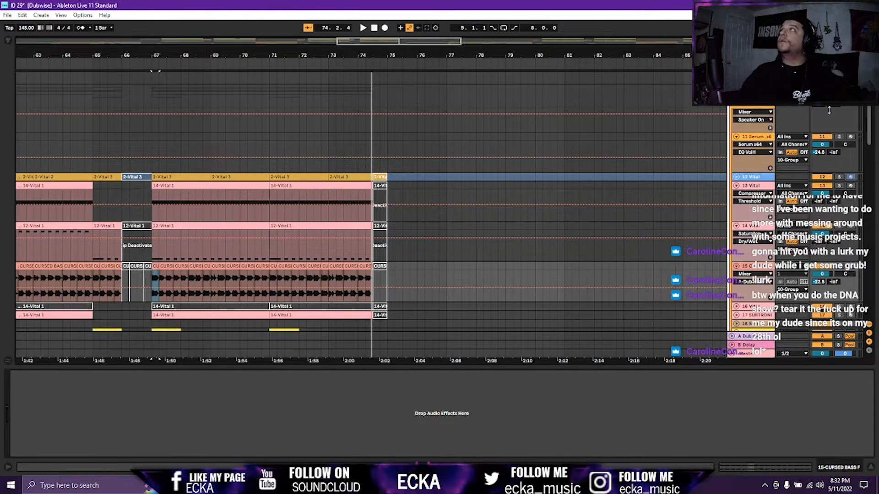
key(space)
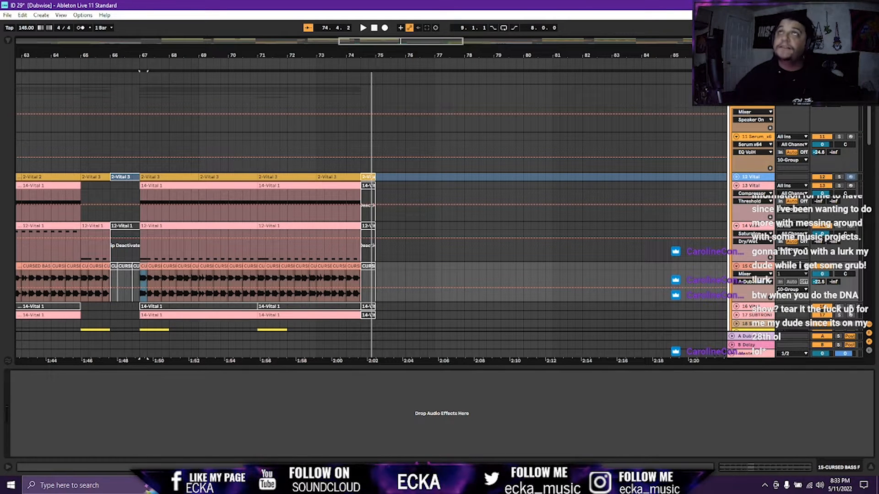
Show the device chain of the ECKA SUB track (28) and unfold its lane in the arrangement.
scroll(345, 324, down, 5)
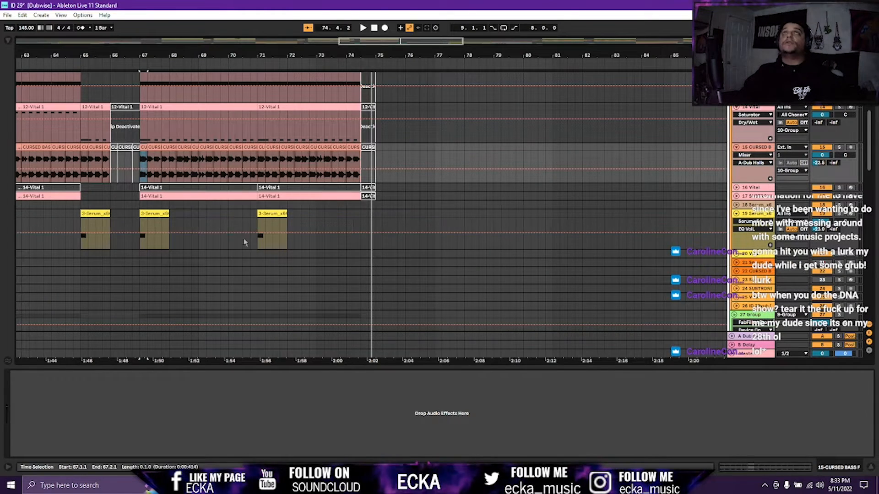
scroll(244, 243, left, 12)
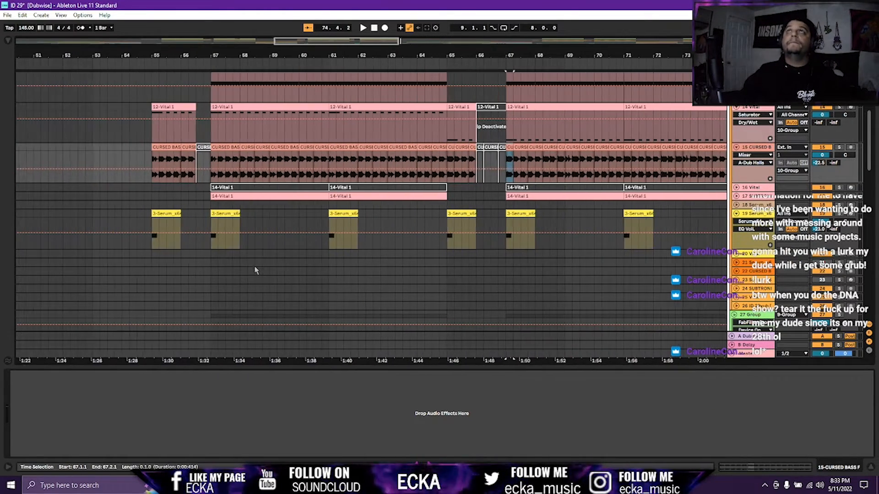
scroll(256, 275, left, 8)
right_click(260, 279)
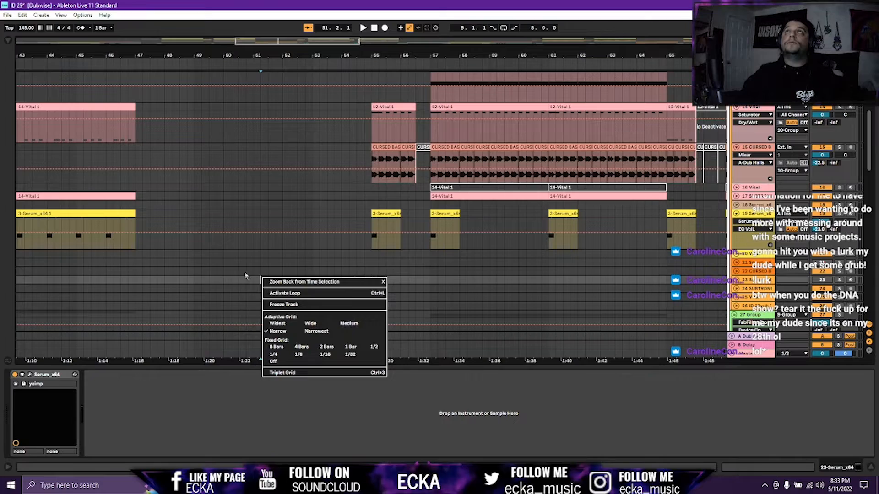
click(189, 292)
scroll(190, 291, up, 2)
scroll(196, 293, left, 5)
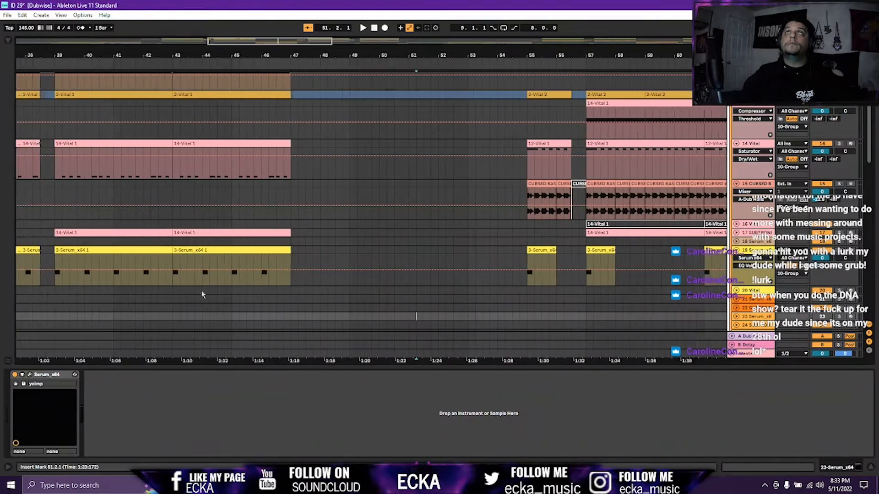
scroll(203, 291, left, 11)
scroll(209, 283, down, 2)
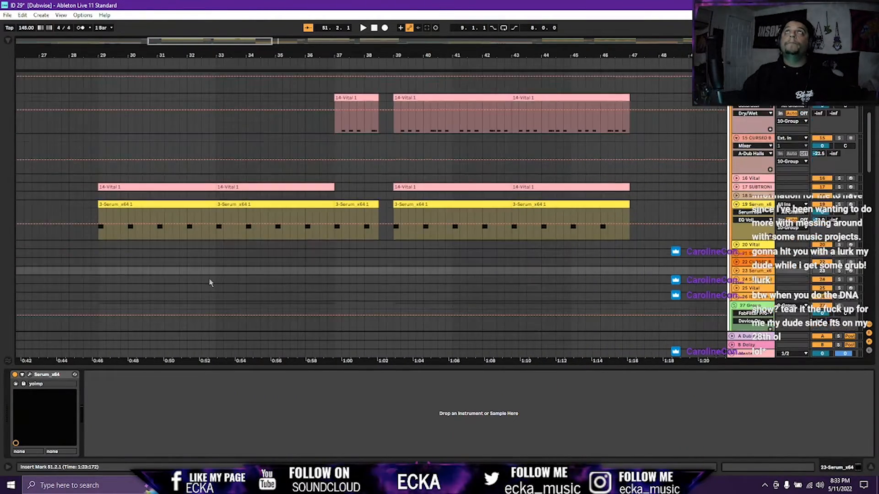
scroll(211, 286, down, 5)
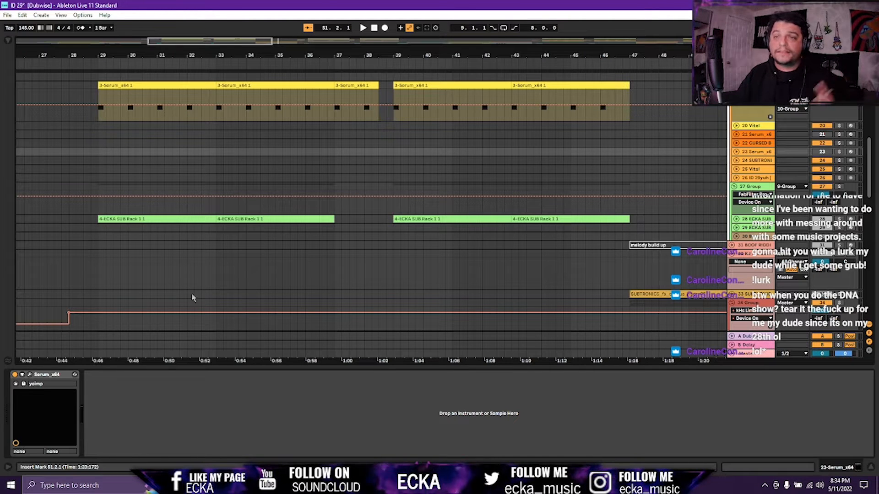
click(742, 222)
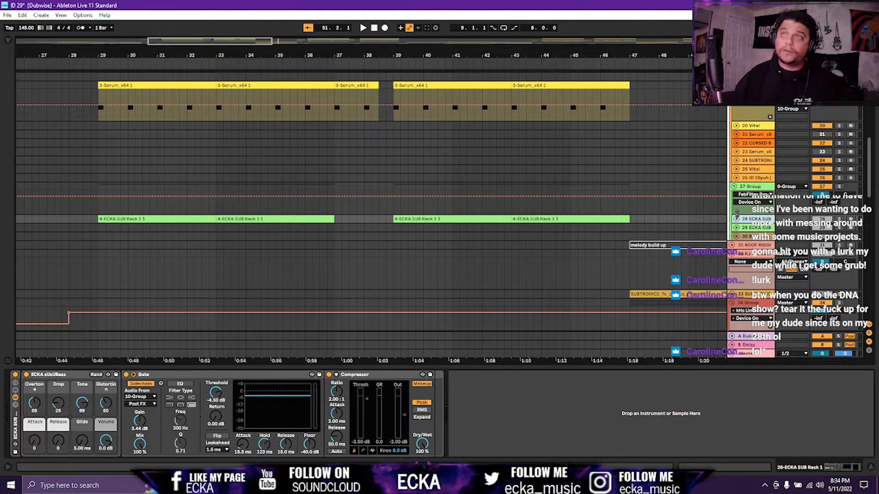
click(736, 220)
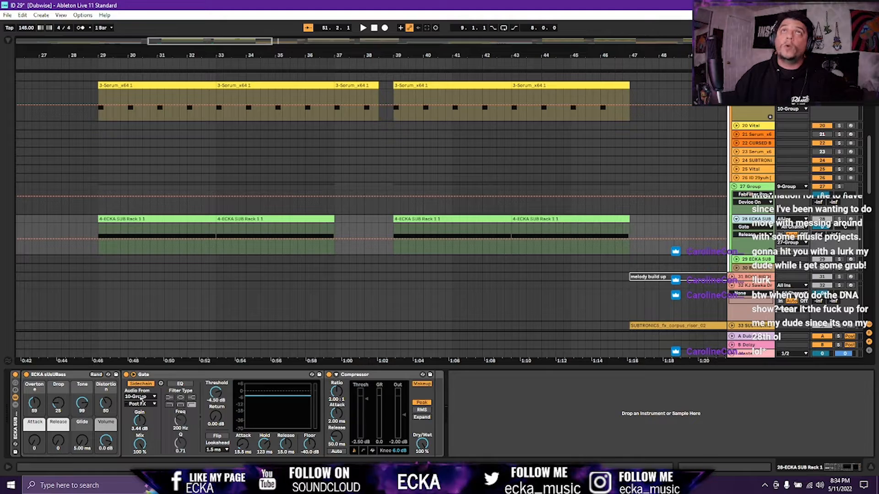
Solo the ECKA SUB track (28), select its first clip at bar 29 and play it.
scroll(774, 132, up, 5)
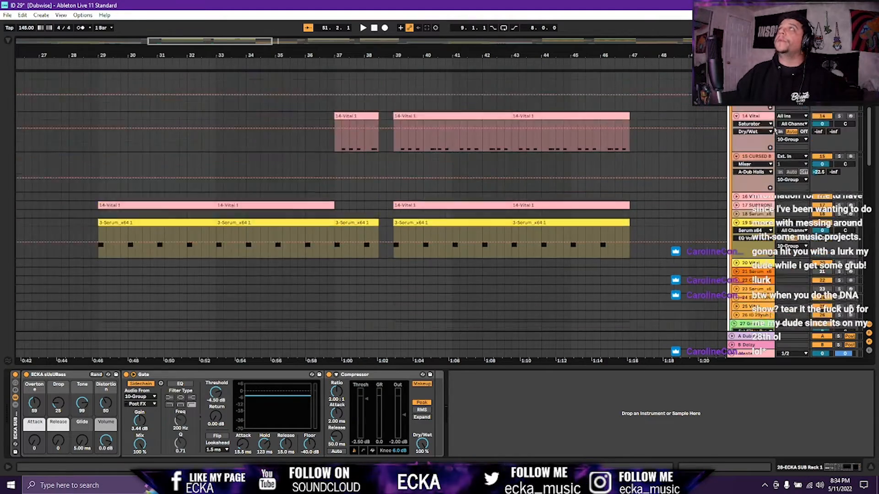
scroll(774, 131, up, 6)
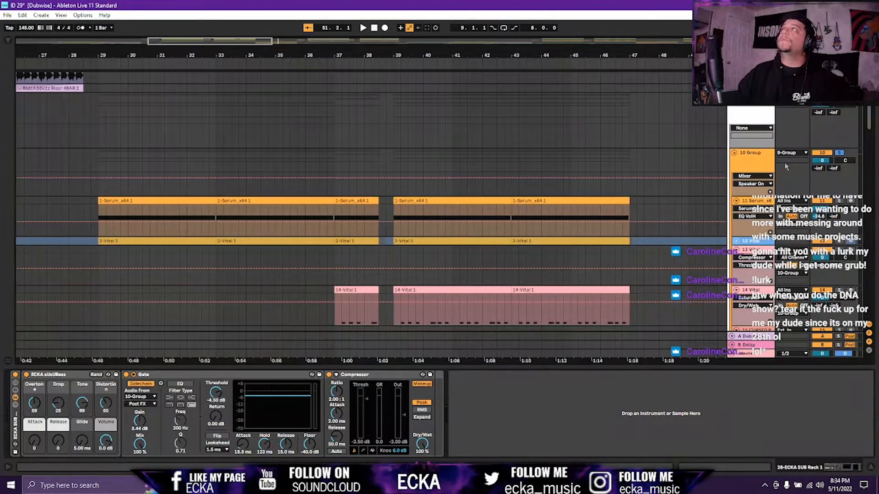
scroll(394, 293, down, 10)
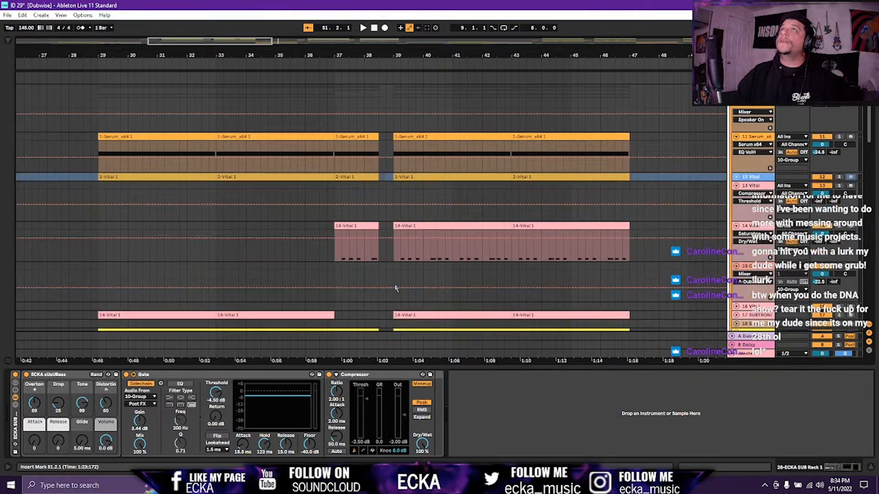
scroll(262, 240, down, 2)
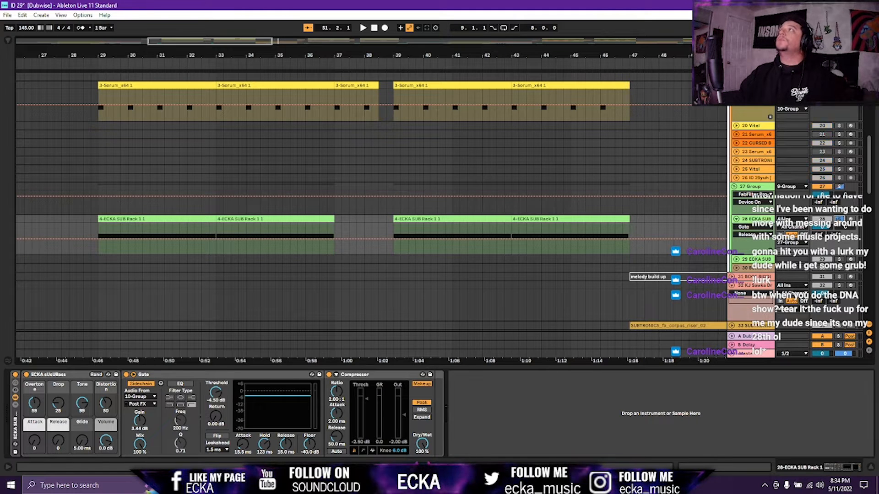
click(167, 219)
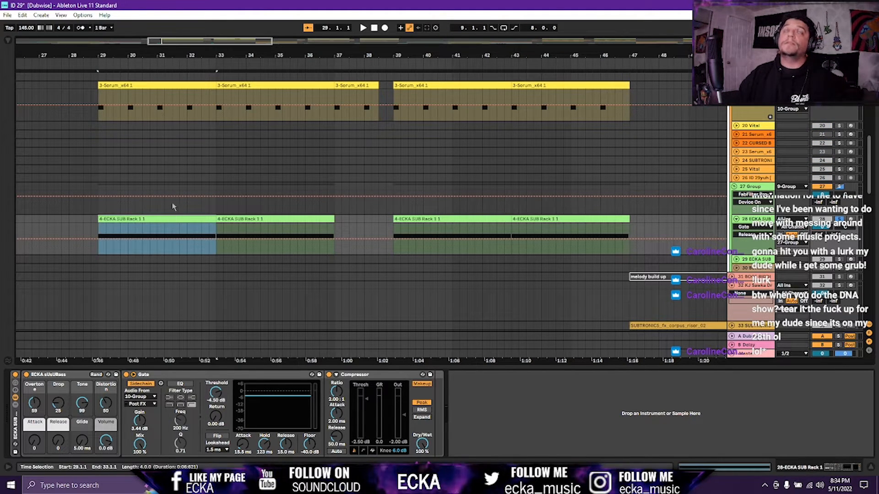
key(space)
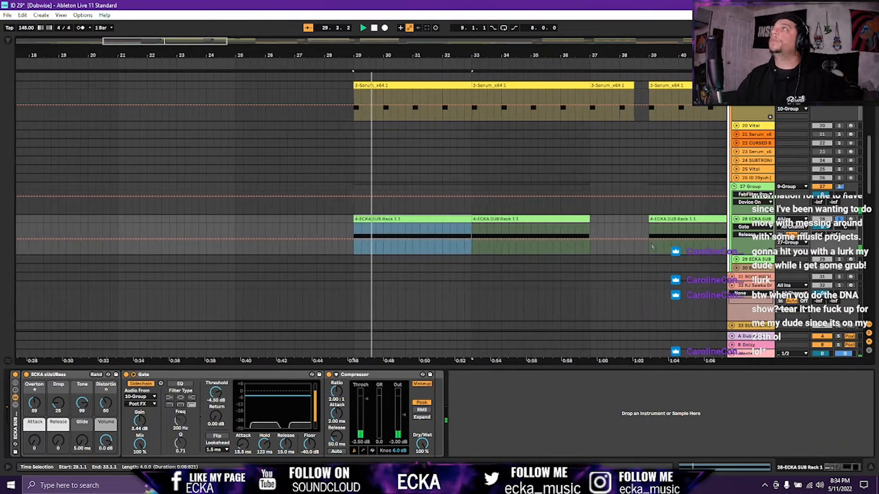
Solo the whole 27 Group and replay it from bar 29.
click(839, 187)
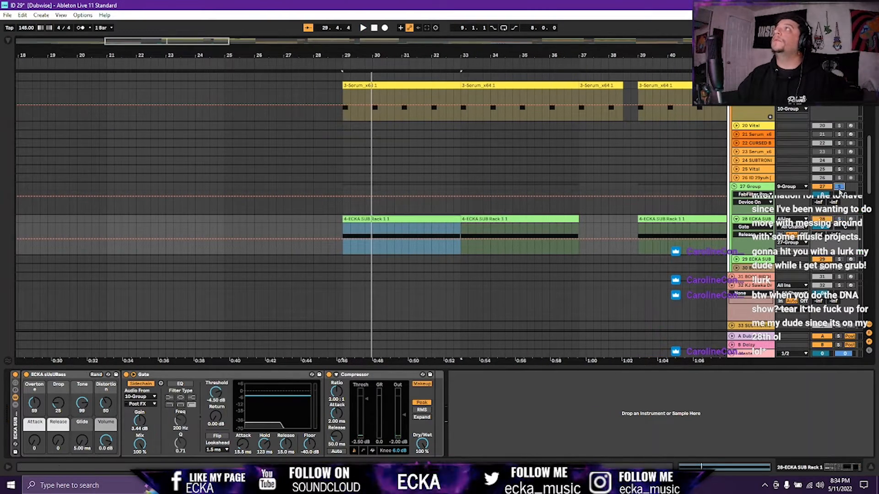
key(space)
key(space)
Deactivate the 10 Group and play the soloed sub group from bar 29 to hear how the sidechained gate responds.
scroll(763, 187, up, 10)
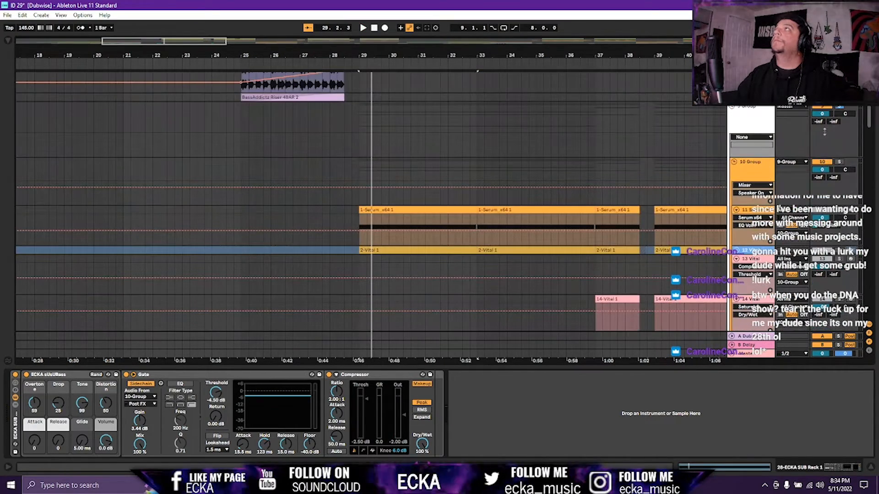
click(823, 162)
key(space)
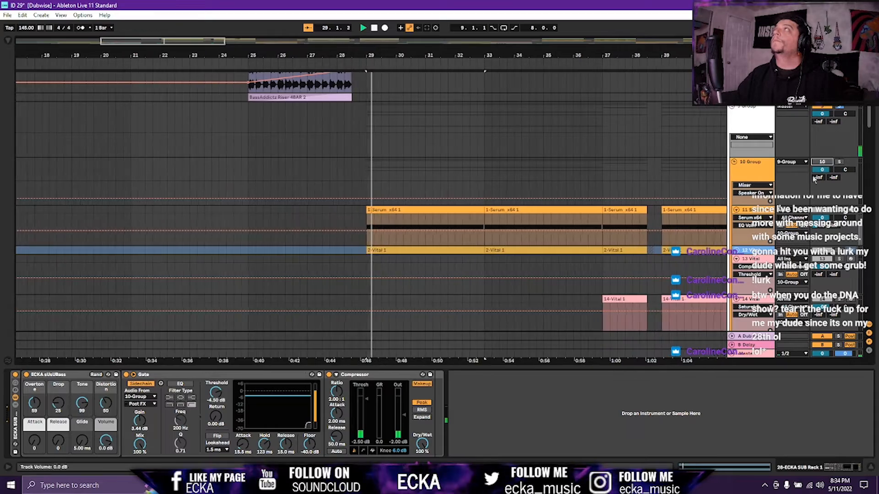
scroll(814, 179, down, 8)
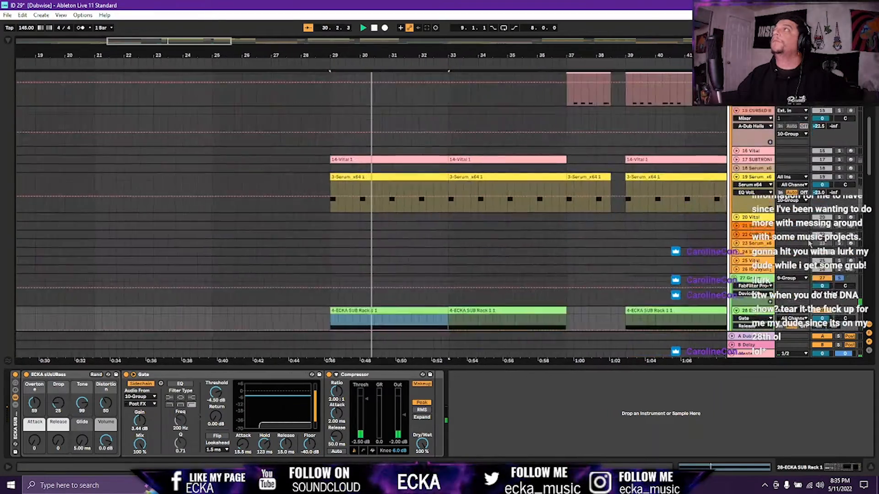
scroll(809, 242, down, 2)
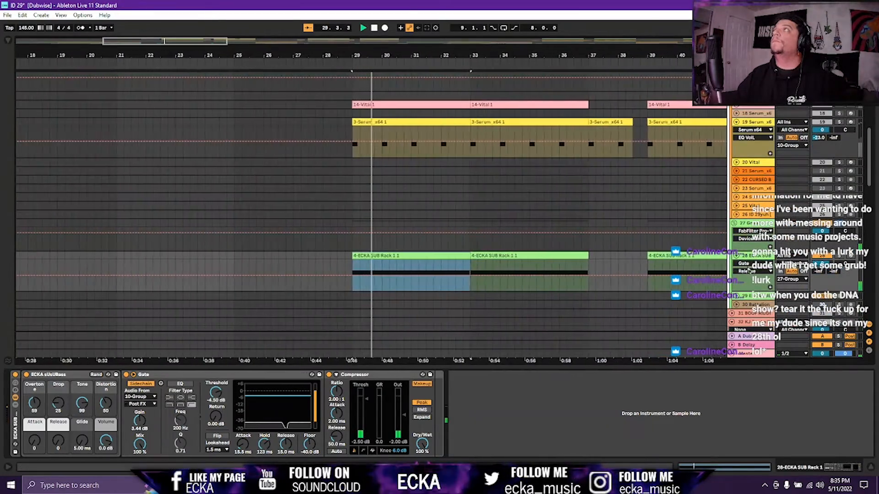
key(space)
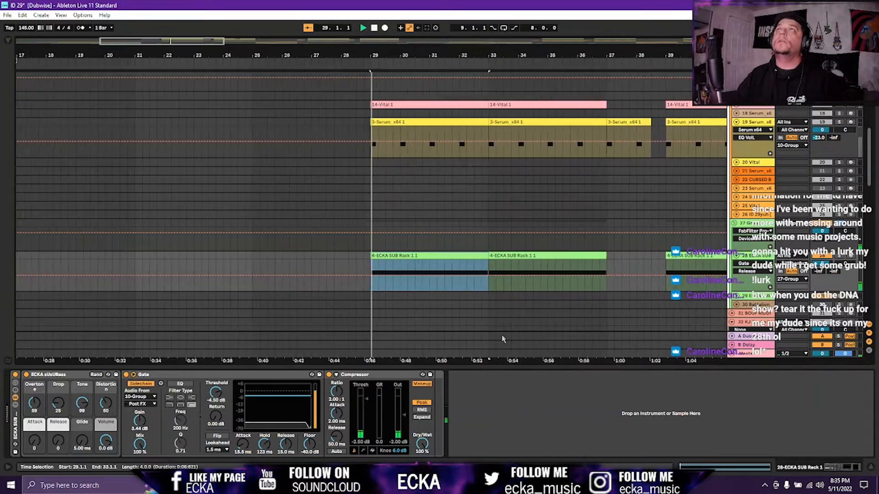
scroll(822, 156, up, 4)
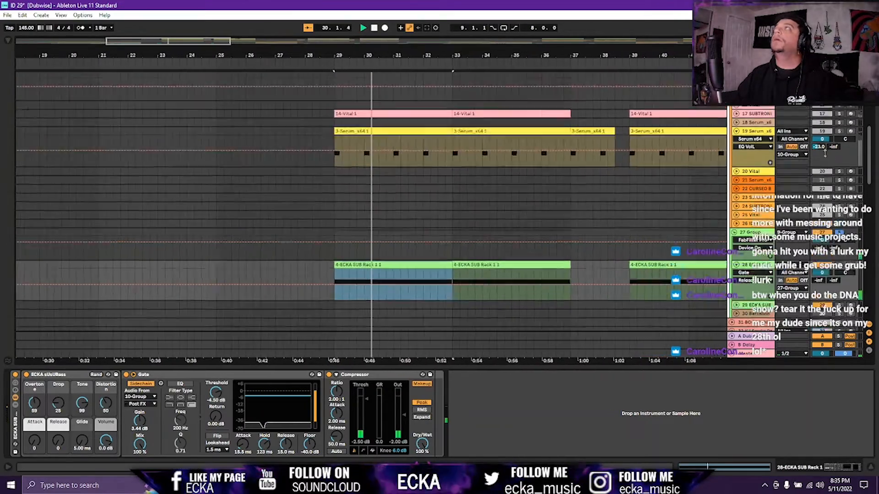
Turn off the 27 Group's solo and replay the sub from bar 29 to compare the gate's response.
scroll(822, 155, up, 3)
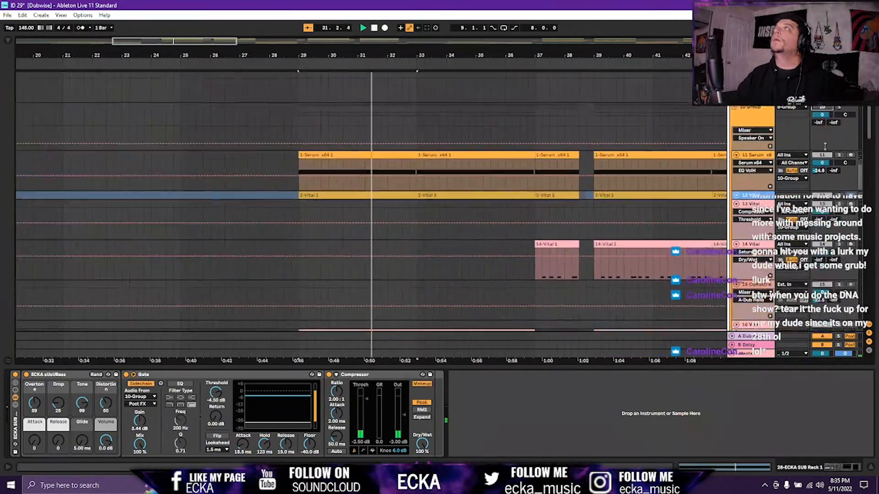
scroll(822, 146, down, 5)
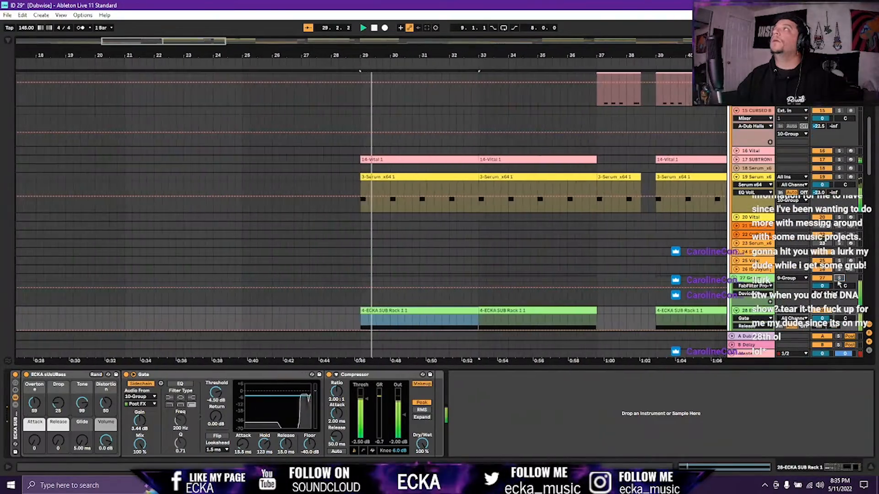
scroll(839, 282, down, 5)
scroll(770, 238, up, 8)
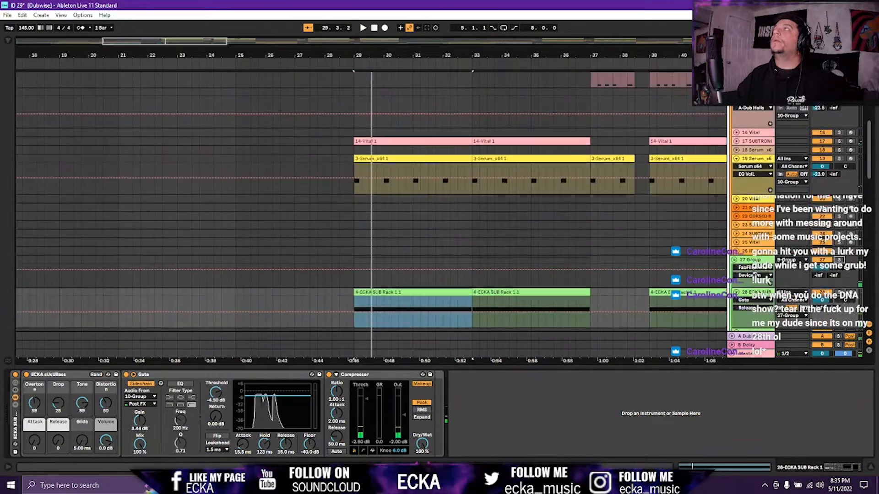
scroll(746, 202, up, 3)
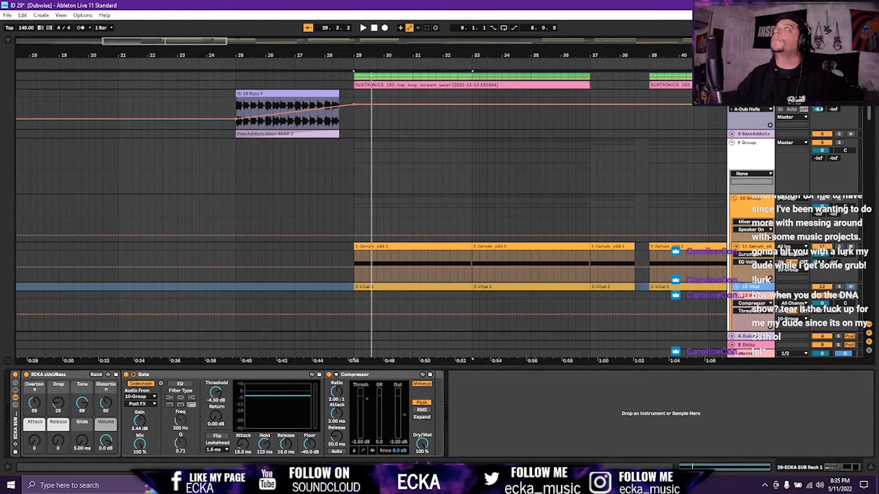
Show the device chain of the 1 Group and play from bar 29 to watch its gate sidechained from the 9 Group.
click(751, 77)
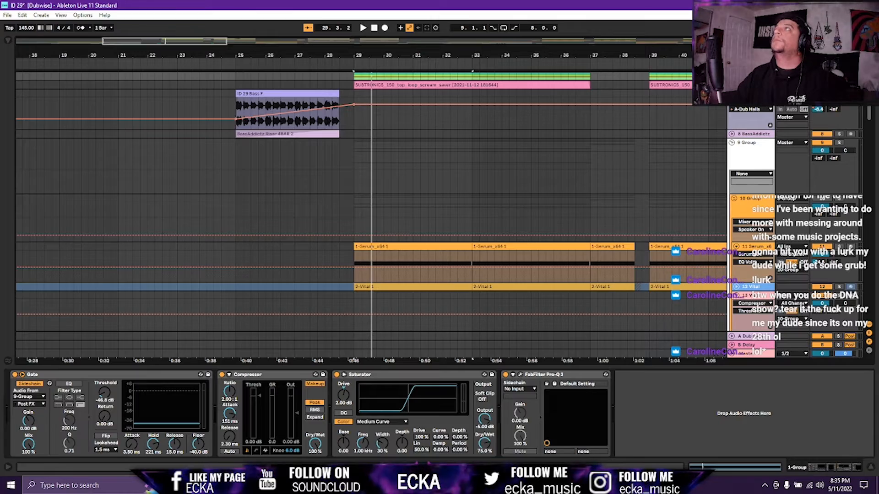
scroll(598, 225, down, 6)
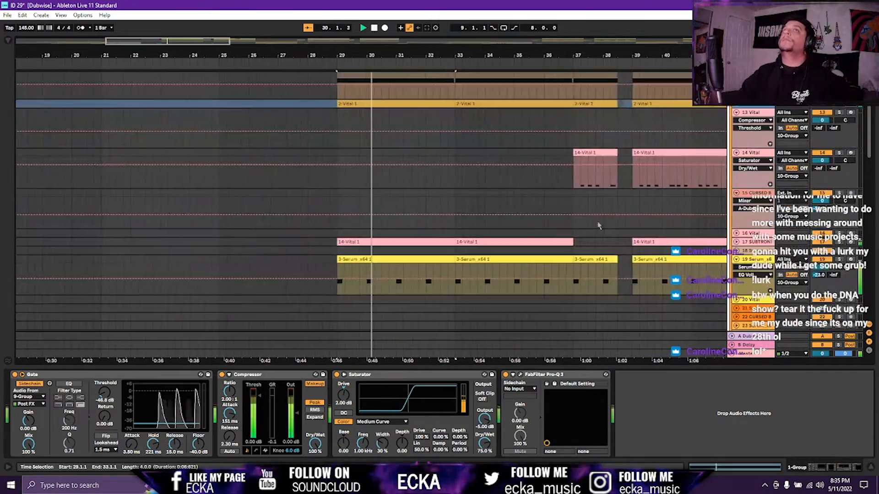
scroll(506, 225, down, 10)
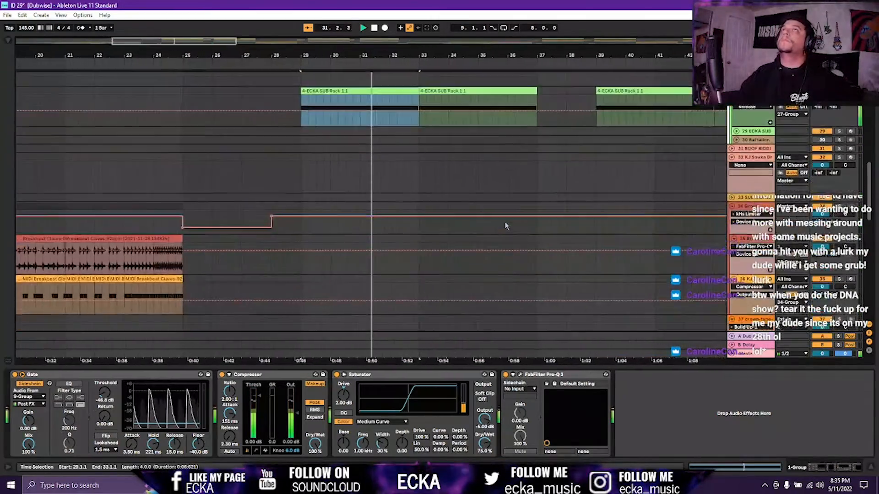
Show the device chain of the ECKA SUB track (28) and replay from bar 29 to watch its gate.
scroll(507, 225, up, 1)
click(746, 128)
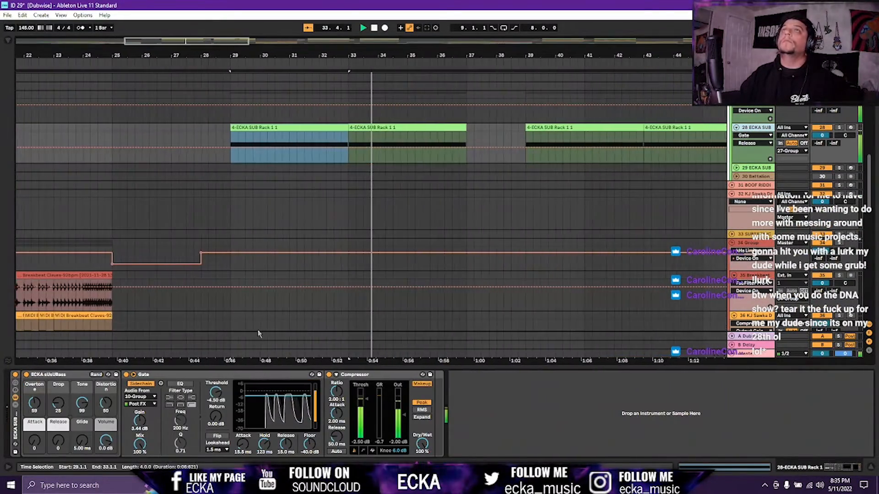
key(space)
key(space)
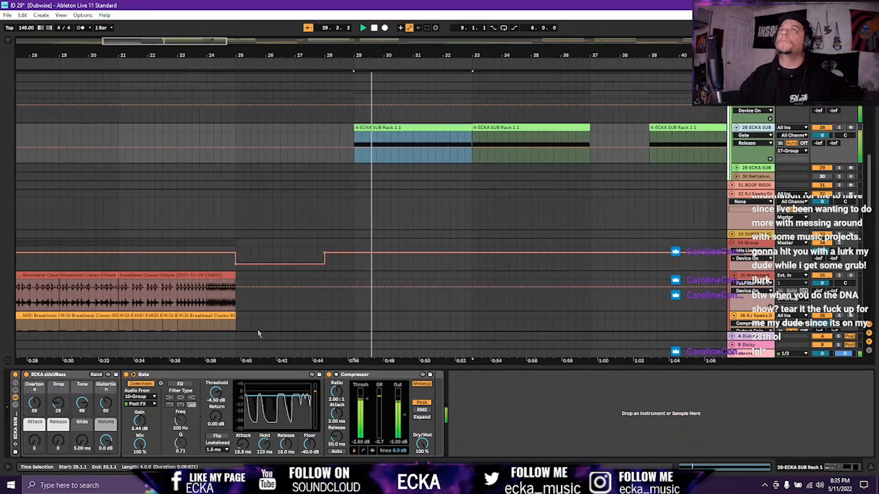
Select the ECKA SUB clip at bar 43 on track 28 and play it.
scroll(325, 329, up, 1)
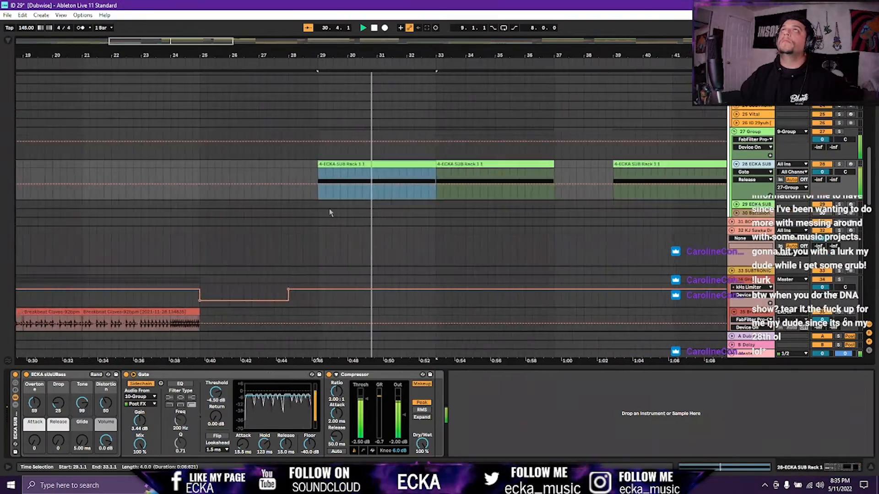
scroll(330, 215, up, 1)
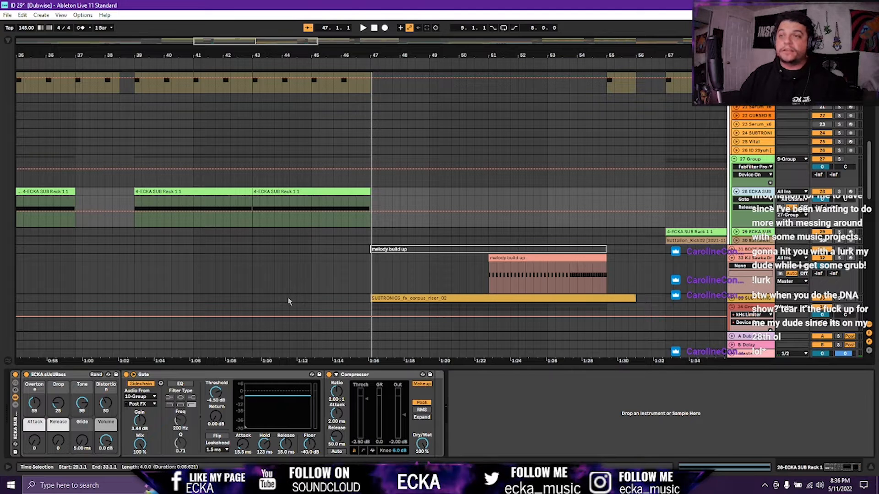
click(266, 192)
key(space)
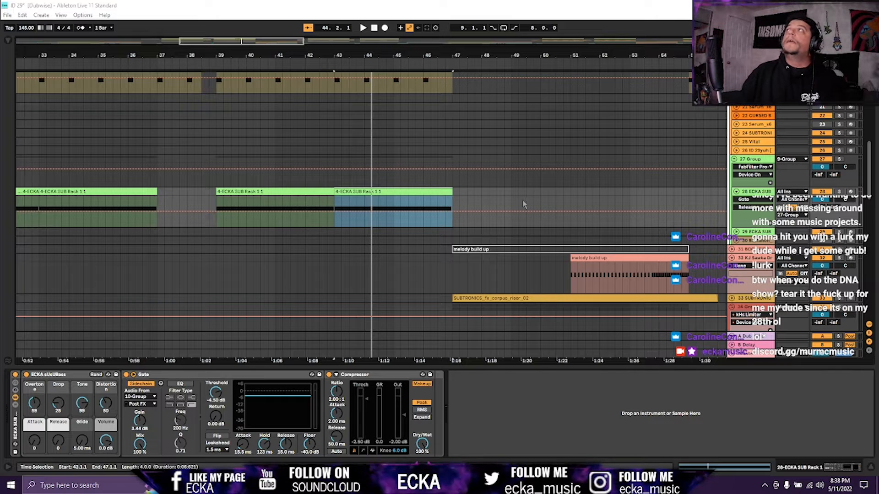
Unfold the Battalion_Kick02 track (30) and play the second drop from bar 57.
scroll(522, 202, right, 5)
scroll(561, 234, right, 8)
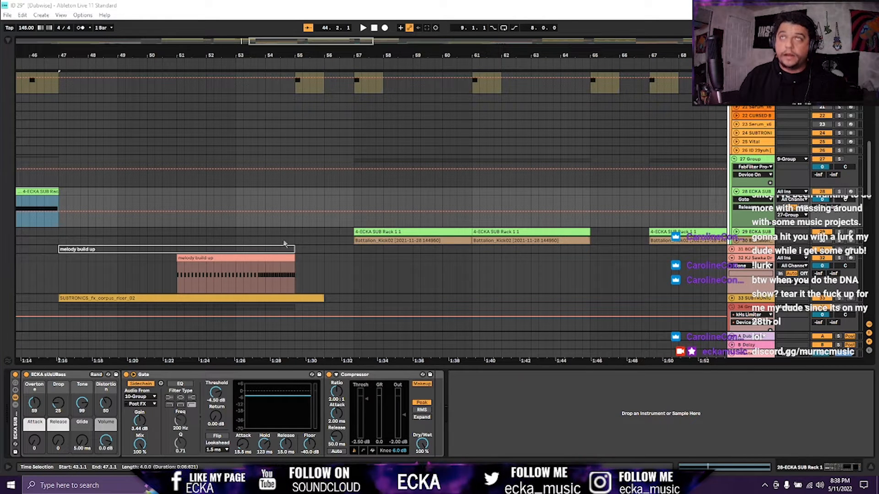
click(737, 232)
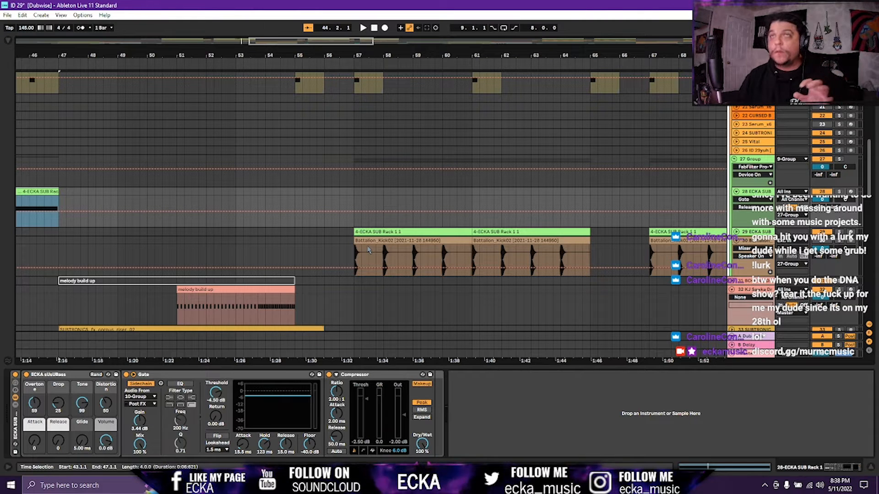
click(355, 251)
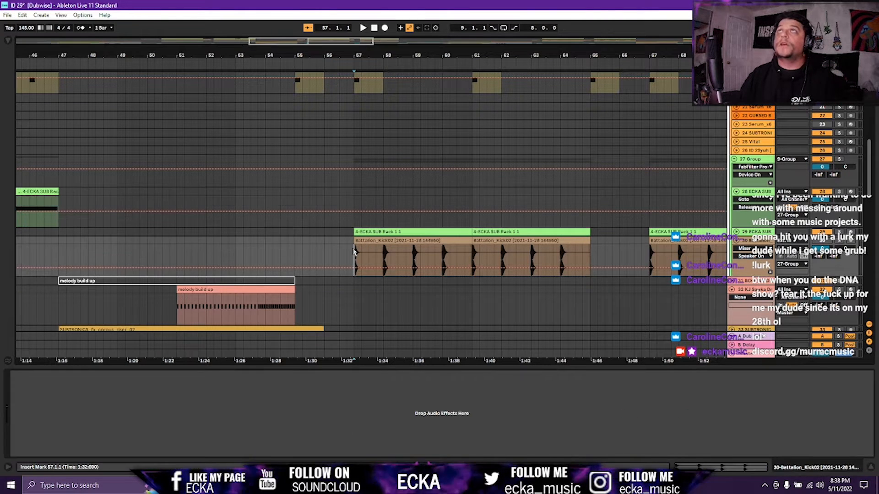
key(space)
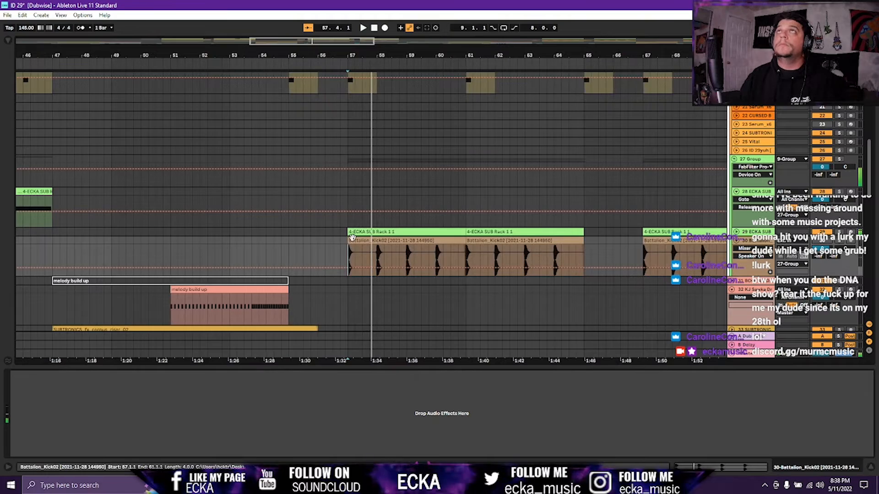
Play the selected Battalion_Kick02 clip at bar 57 and the ECKA SUB clip at bar 67 on track 29.
click(353, 239)
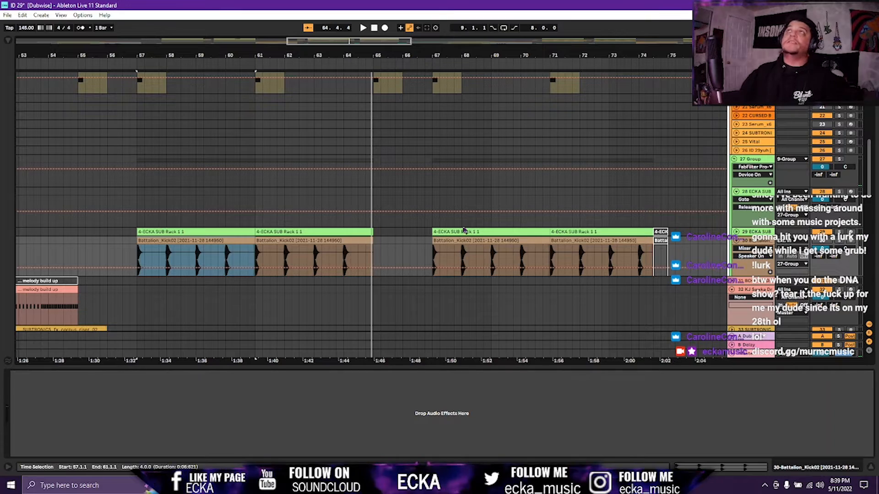
click(447, 235)
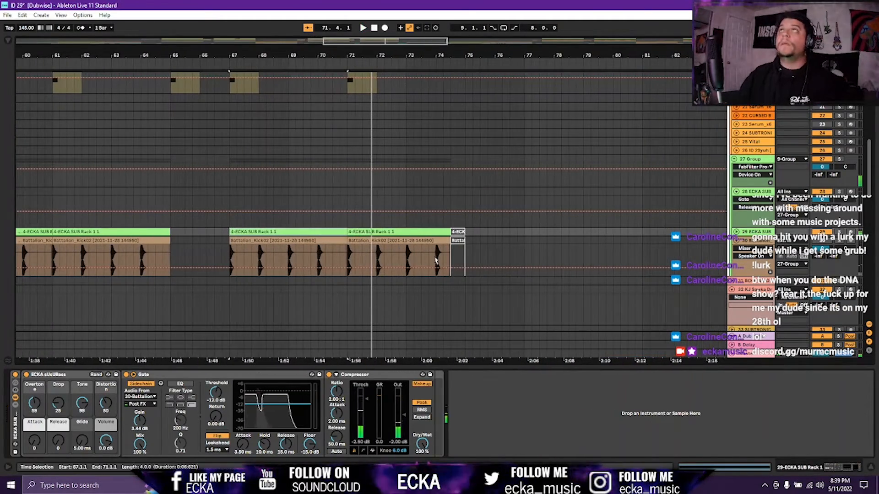
Solo the 10 Group together with the 27 Group and play from bar 67.
scroll(439, 252, up, 10)
scroll(400, 249, up, 5)
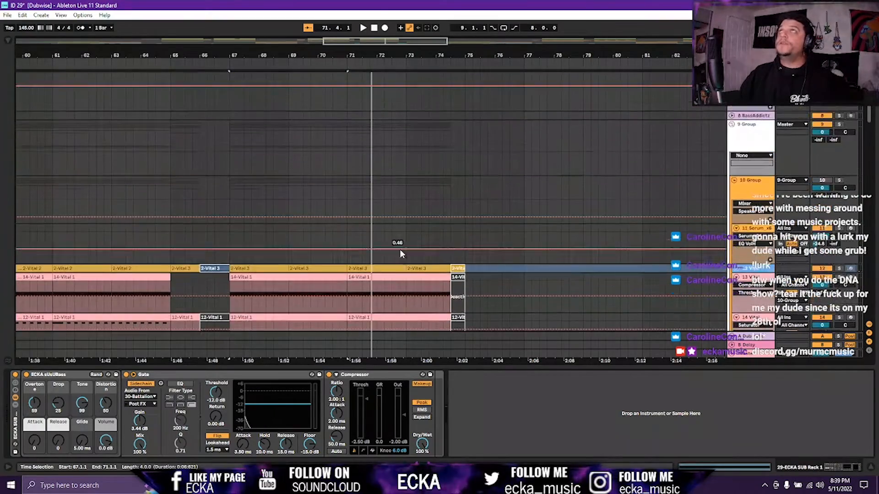
scroll(641, 192, down, 5)
scroll(641, 192, up, 4)
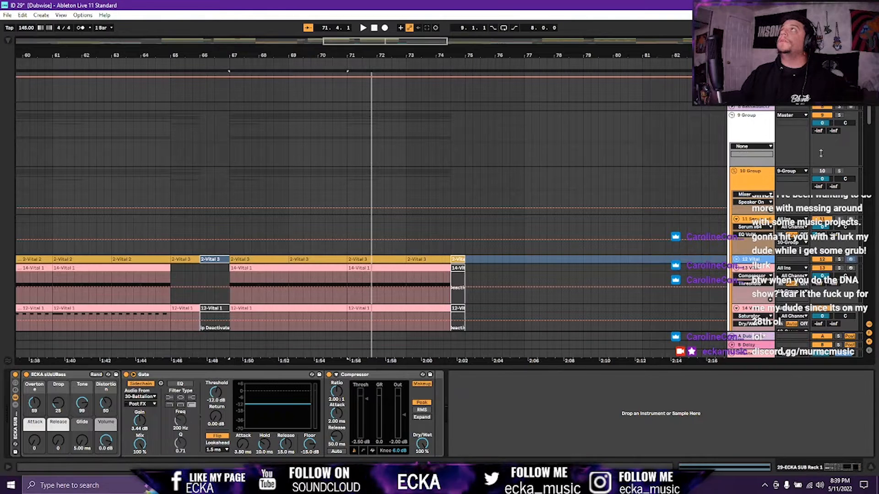
scroll(823, 173, up, 2)
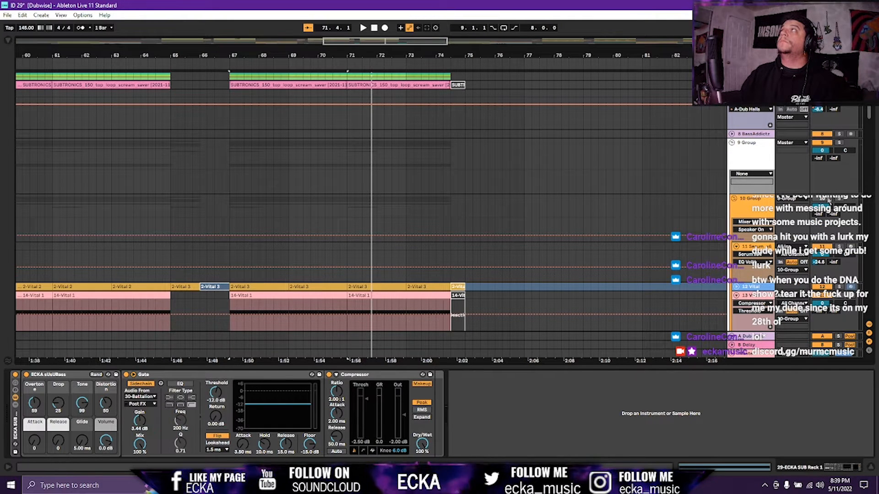
click(828, 200)
scroll(838, 202, down, 8)
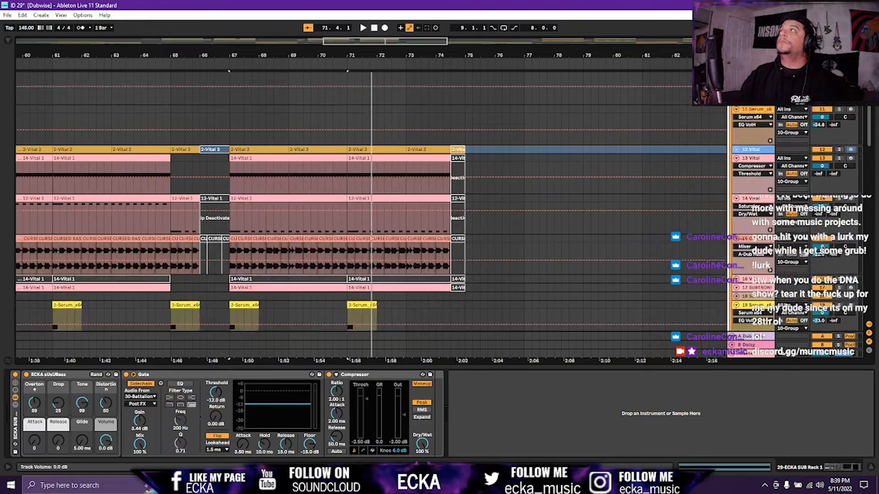
scroll(825, 264, down, 4)
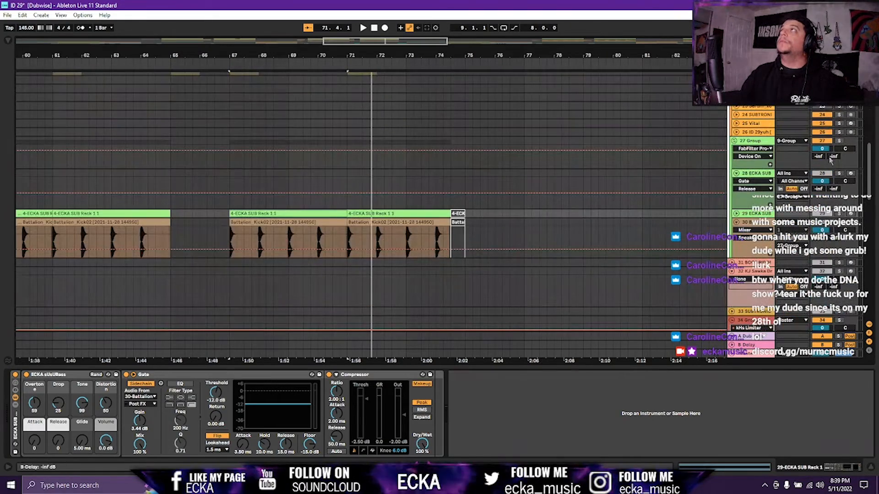
click(839, 141)
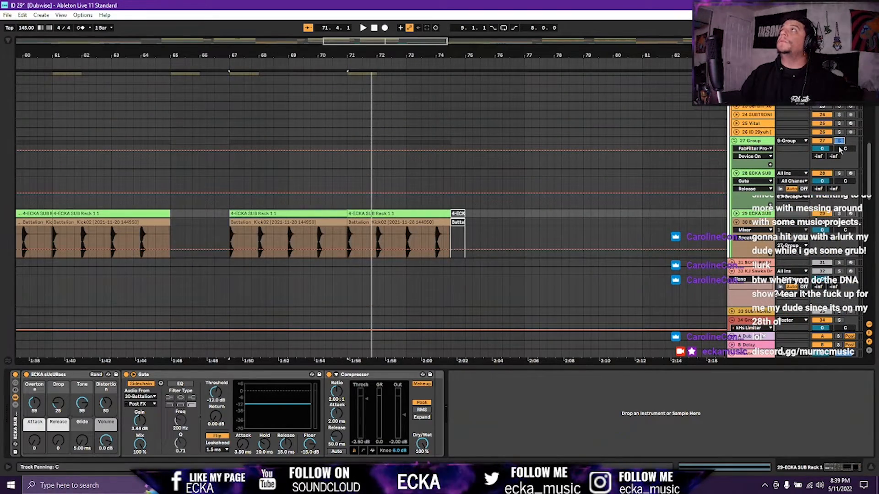
key(space)
Set the playback start to bar 55 on the CURSED BASS track (15) and play into the second drop.
scroll(255, 228, up, 6)
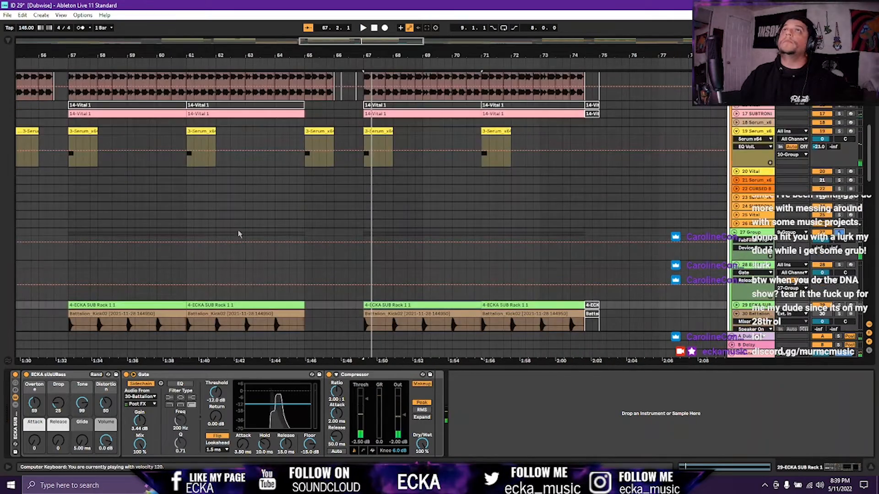
scroll(199, 136, left, 4)
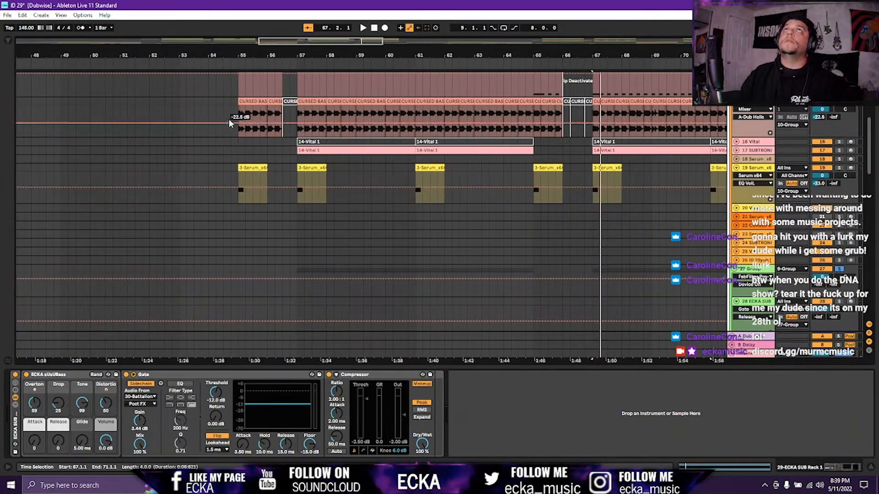
click(240, 114)
key(space)
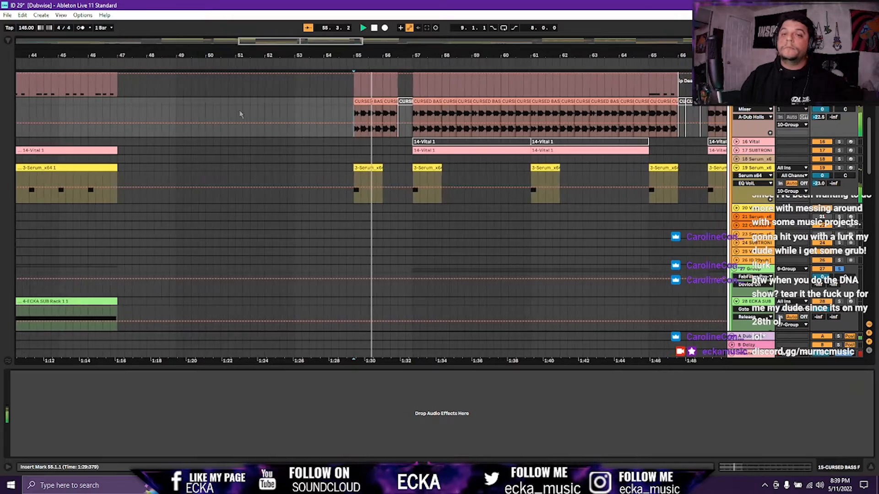
scroll(320, 211, down, 5)
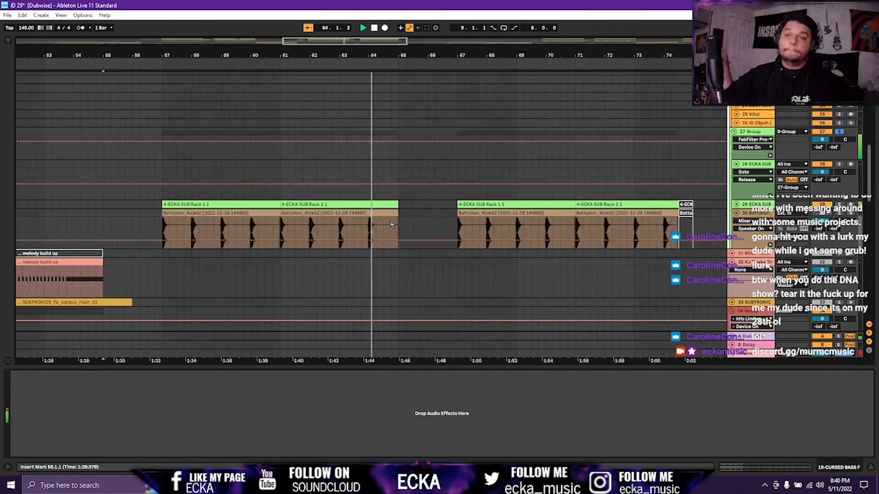
key(space)
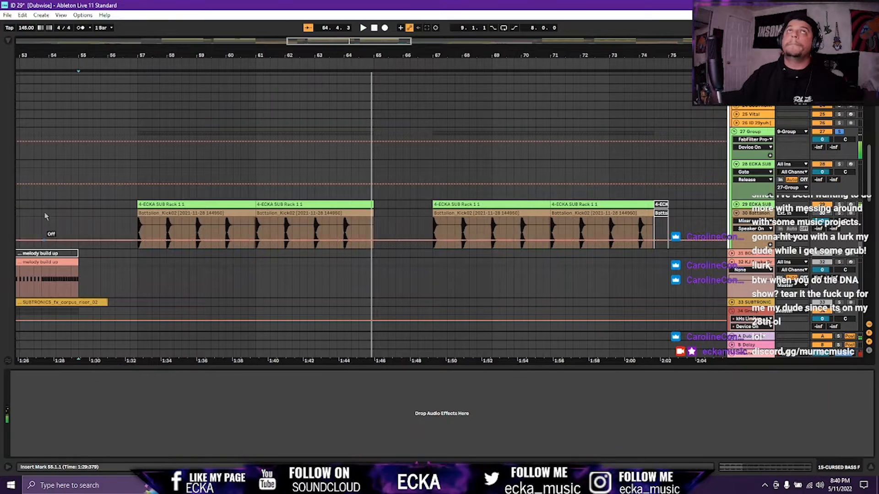
Select the ECKA SUB clip at bar 43 on track 28 and replay it with both groups soloed.
scroll(53, 222, left, 5)
scroll(53, 223, left, 8)
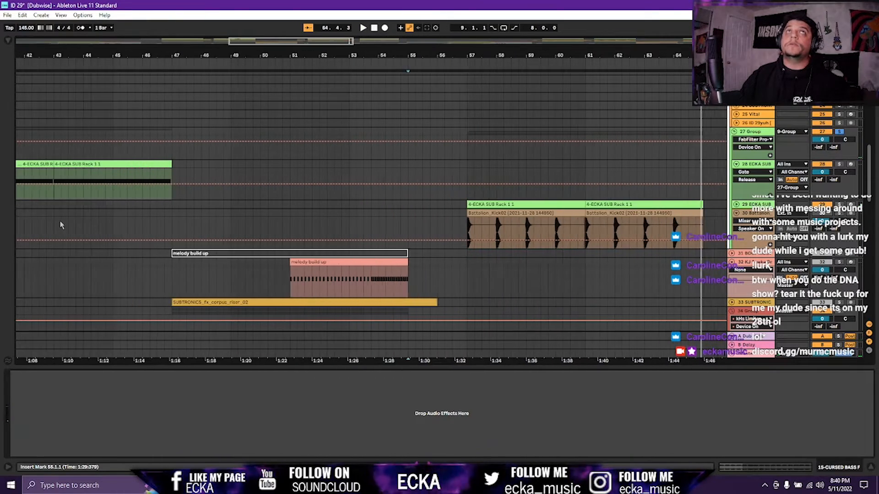
click(137, 166)
scroll(136, 165, left, 6)
key(space)
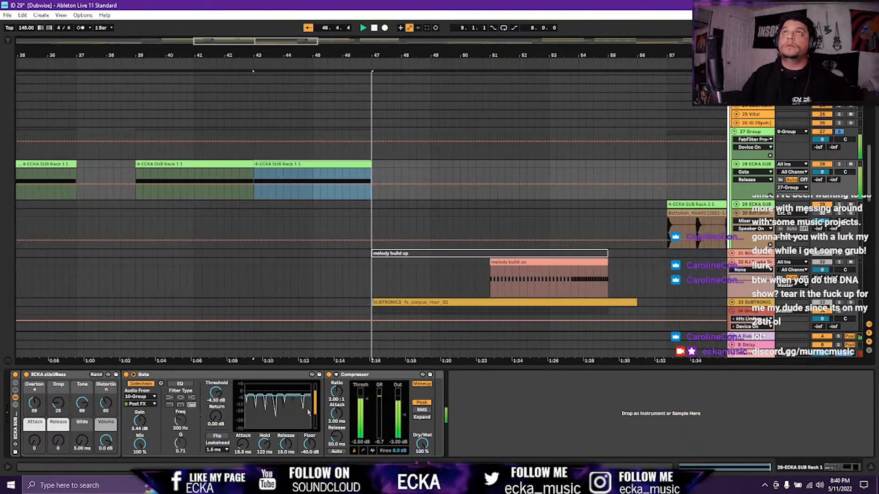
key(space)
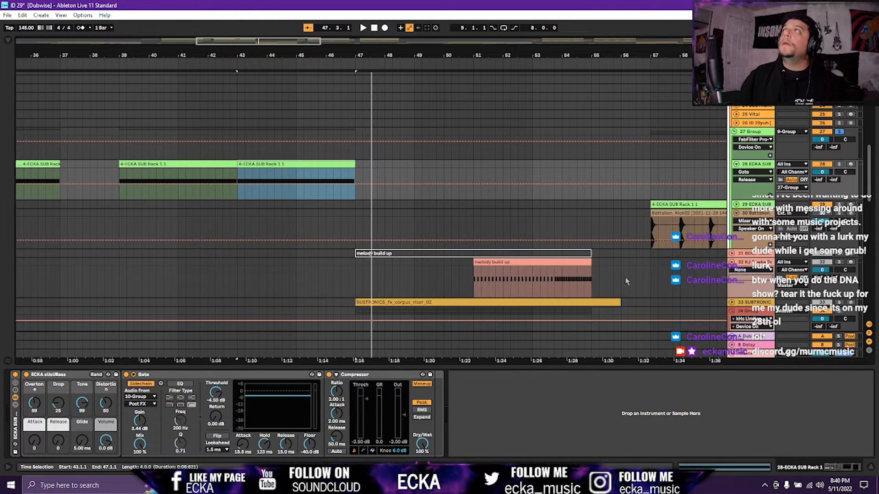
Select the first BOOF RIDDIM clip at bar 29 on track 2 and unfold drum tracks 2 and 3.
scroll(626, 281, up, 15)
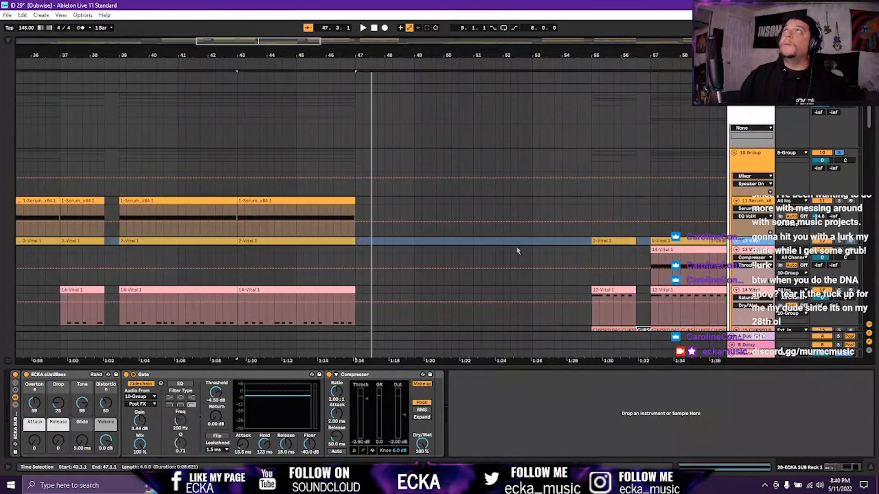
scroll(517, 251, up, 2)
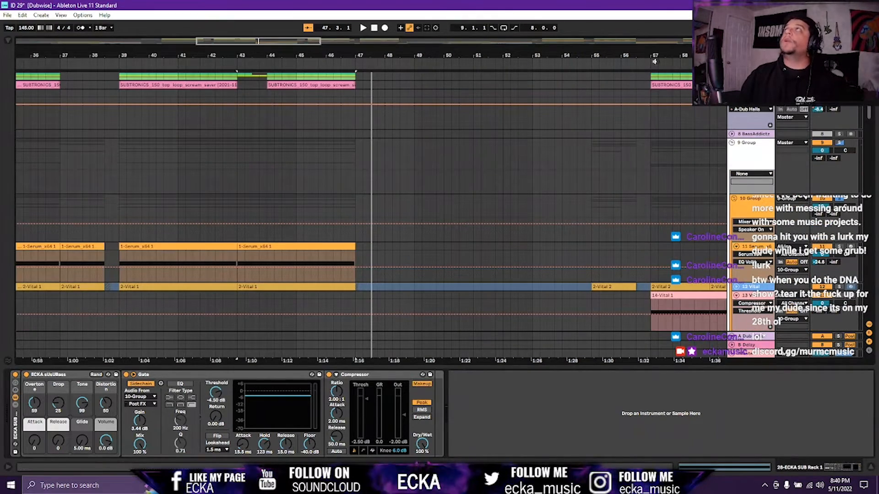
scroll(334, 112, up, 2)
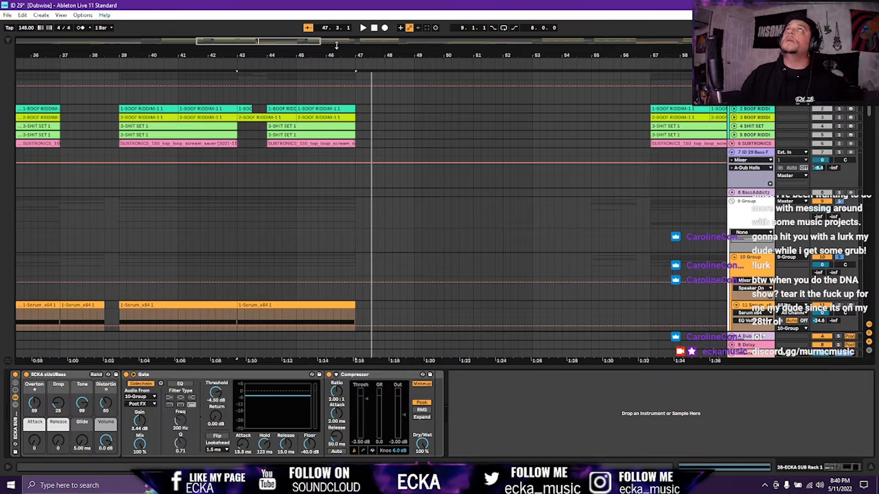
drag(304, 42, 261, 44)
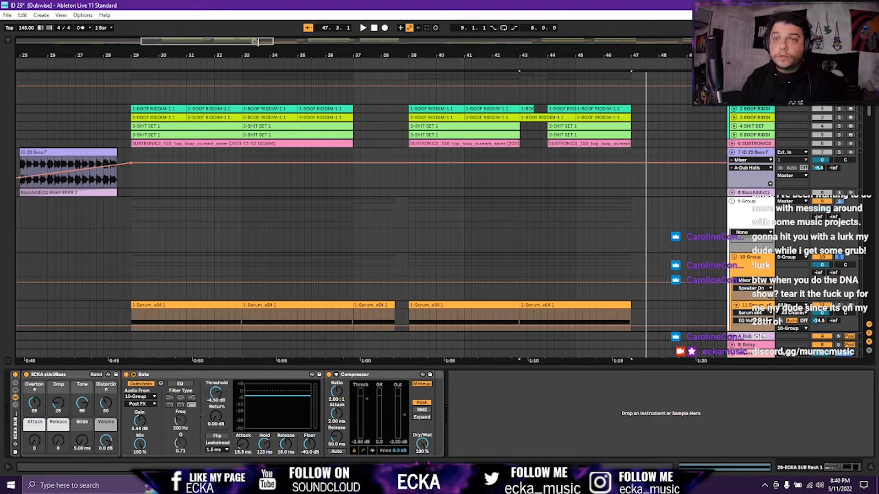
click(203, 86)
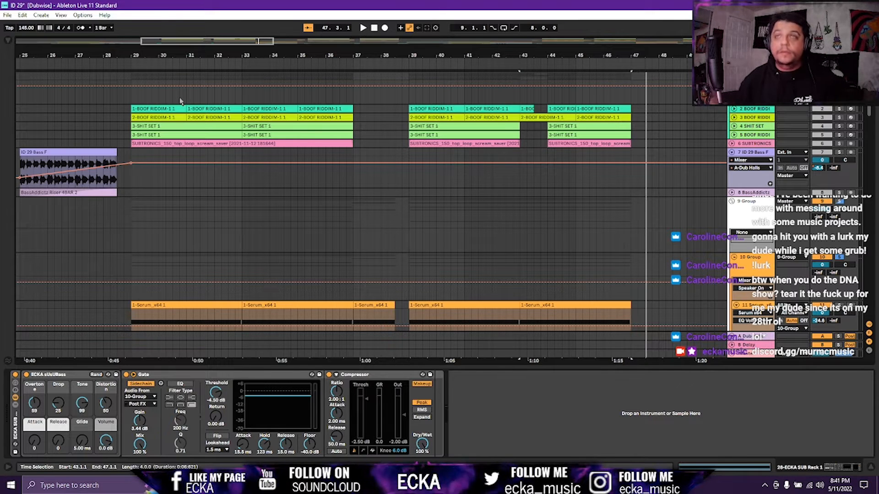
click(149, 116)
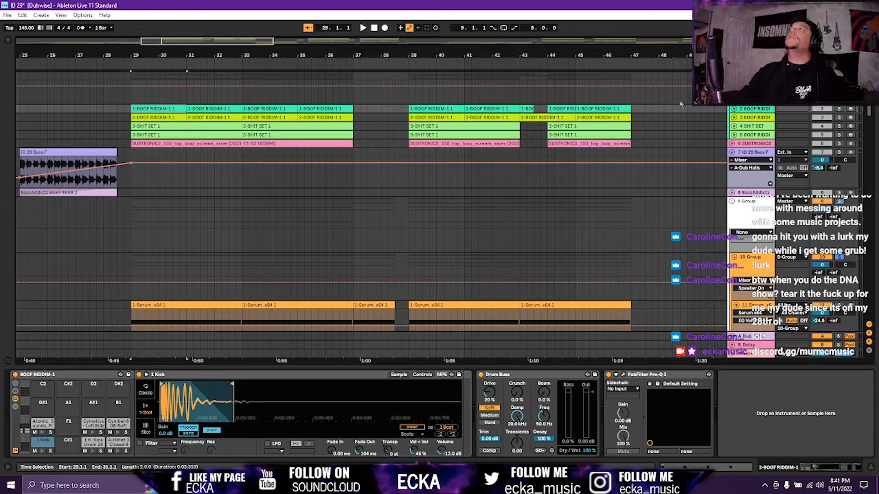
click(734, 110)
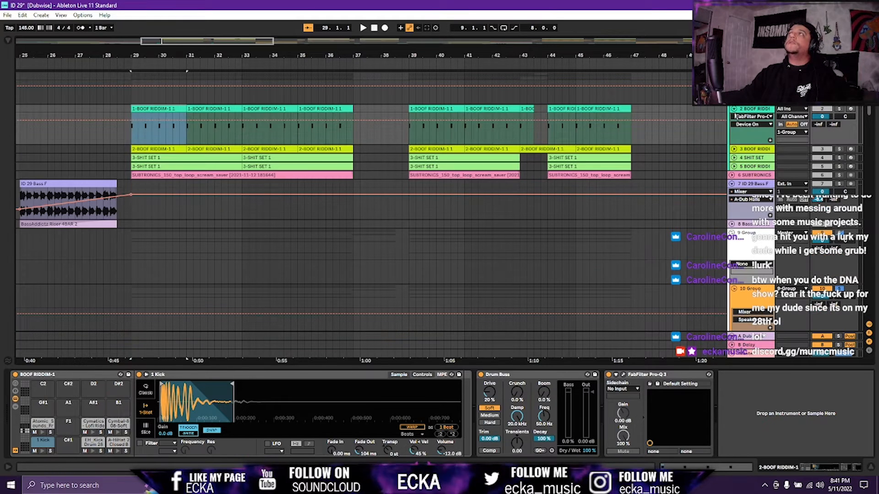
click(734, 150)
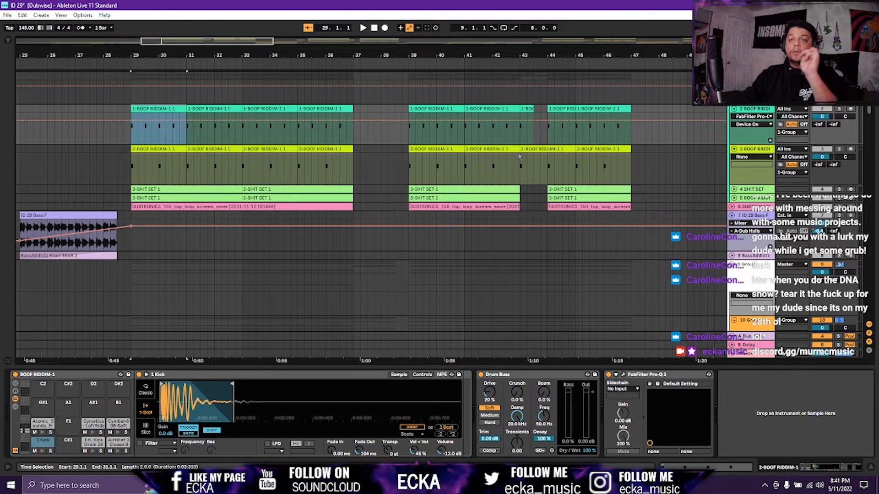
Solo kick track 2, play it from bar 29, and add track 3 to the solo.
click(839, 109)
ctrl+click(839, 150)
key(space)
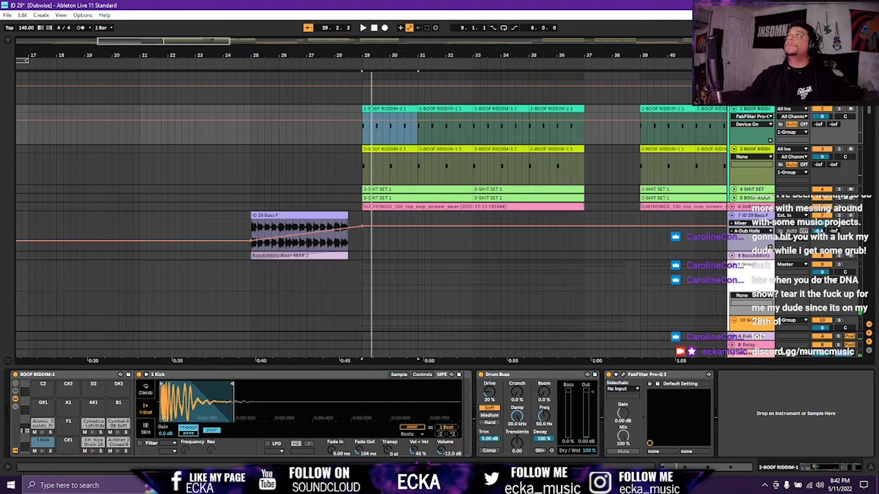
click(839, 110)
key(space)
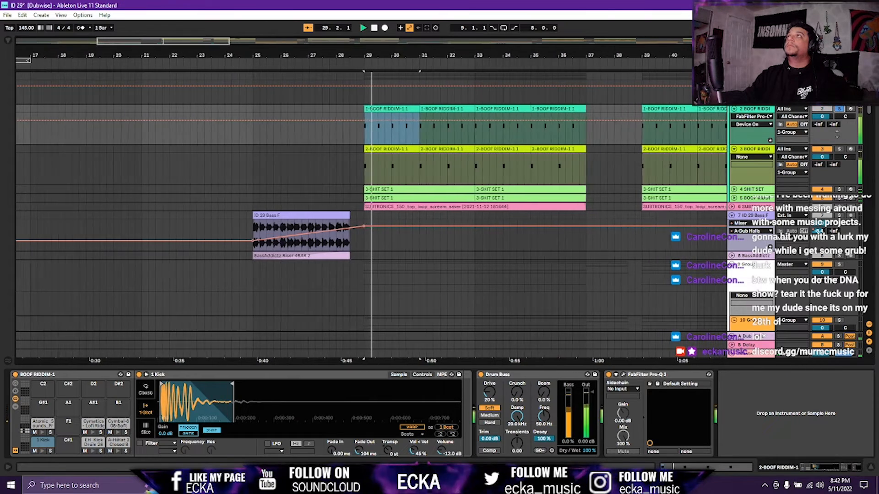
key(space)
ctrl+click(841, 149)
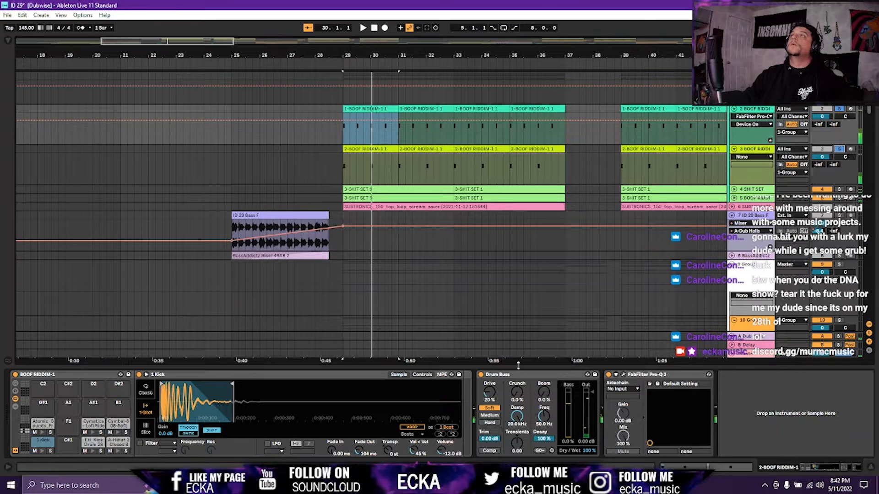
Turn off the Gate on the drum 1-Group and play the soloed kicks from bar 29.
click(753, 74)
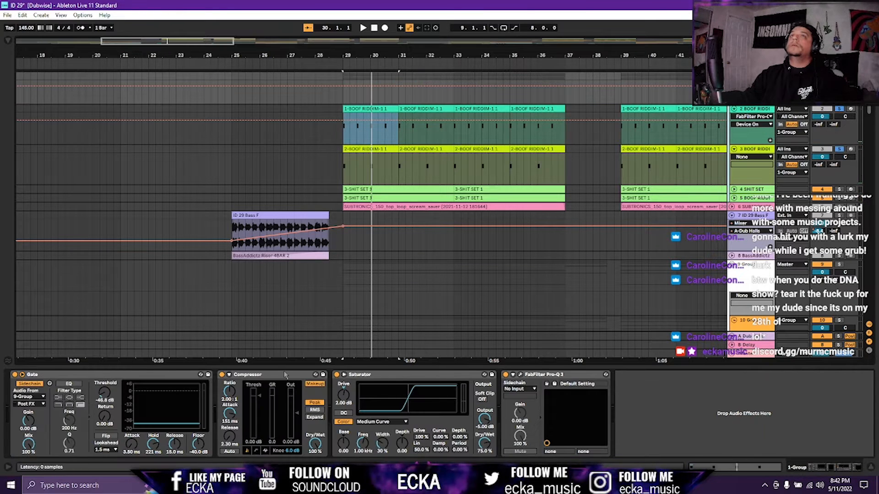
click(22, 384)
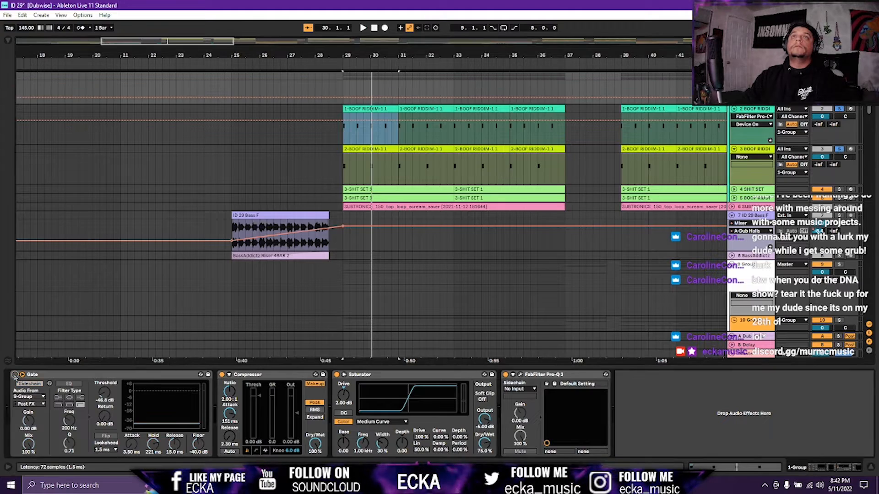
key(space)
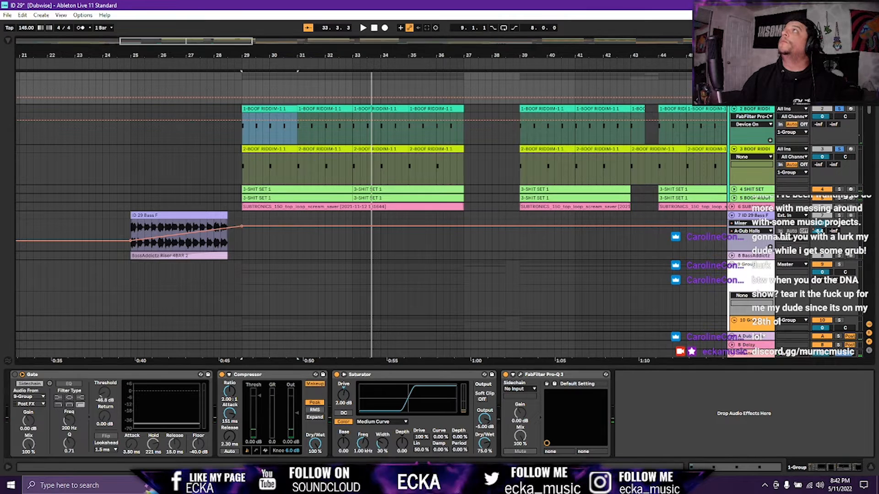
Solo track 2, add track 3 to the solo, and replay the layered kicks from bar 29 without the Gate.
click(840, 109)
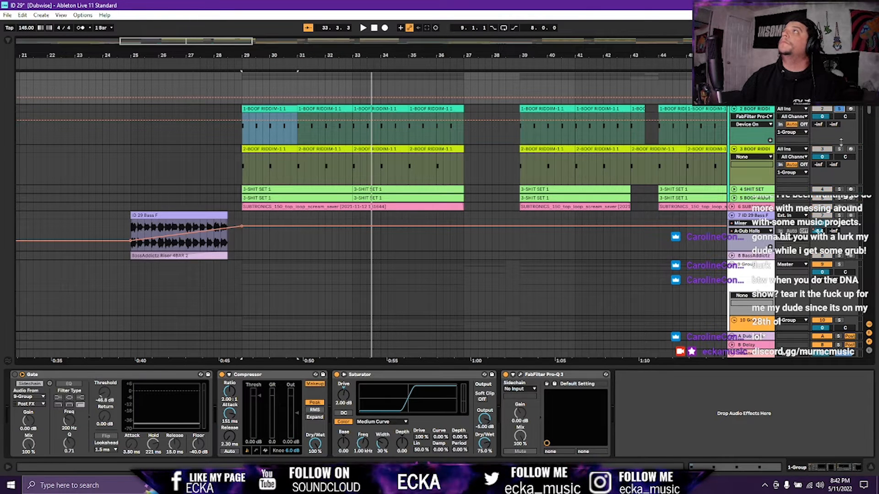
ctrl+click(839, 149)
key(space)
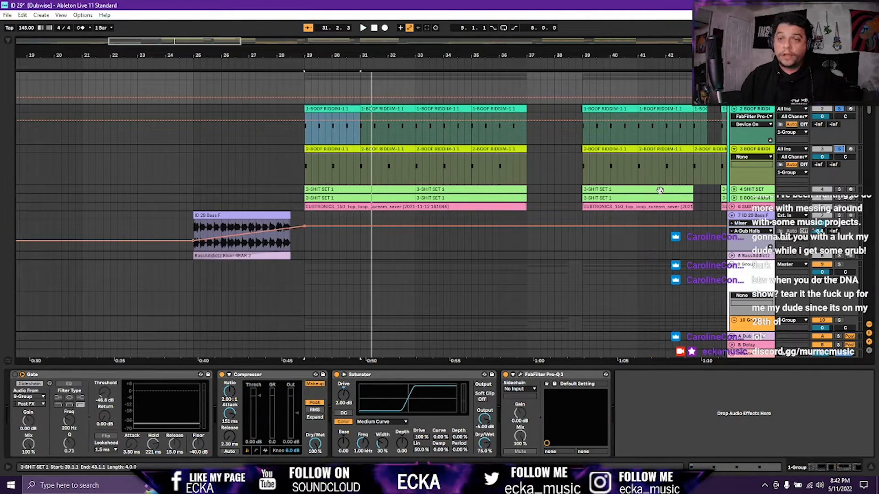
key(space)
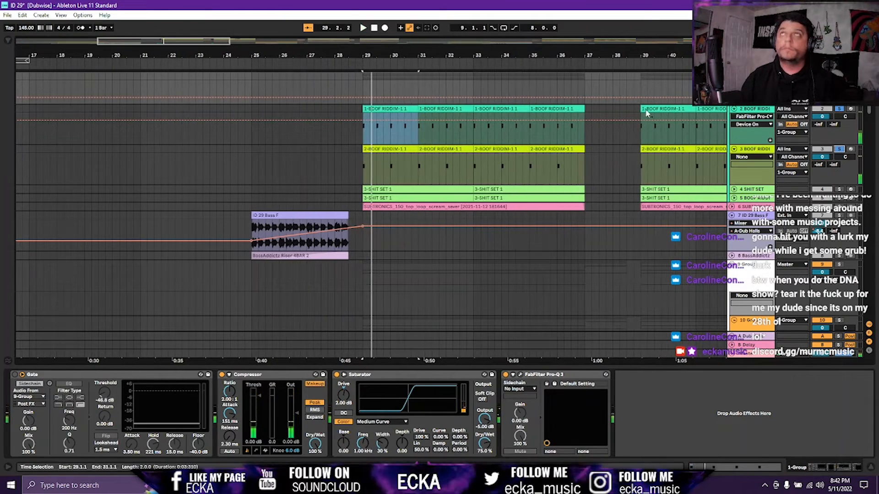
key(space)
key(space)
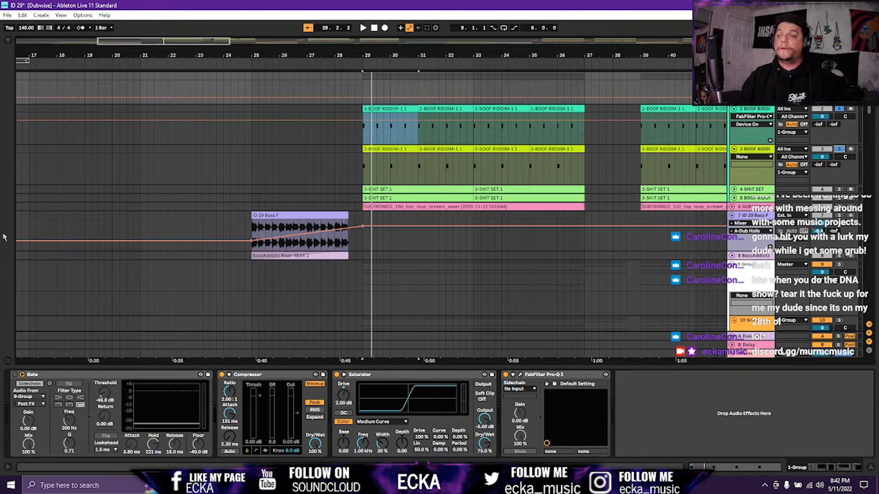
Solo only track 2 and play its BOOF RIDDIM kick clip from bar 29.
click(391, 109)
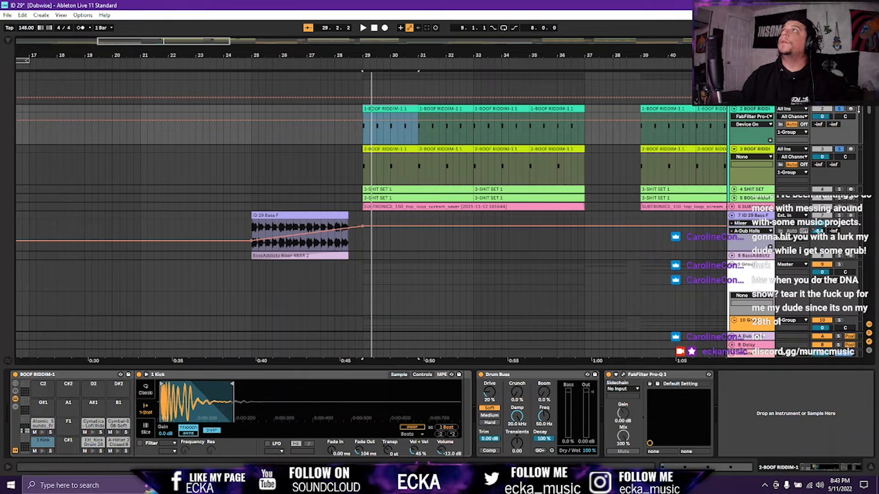
click(844, 113)
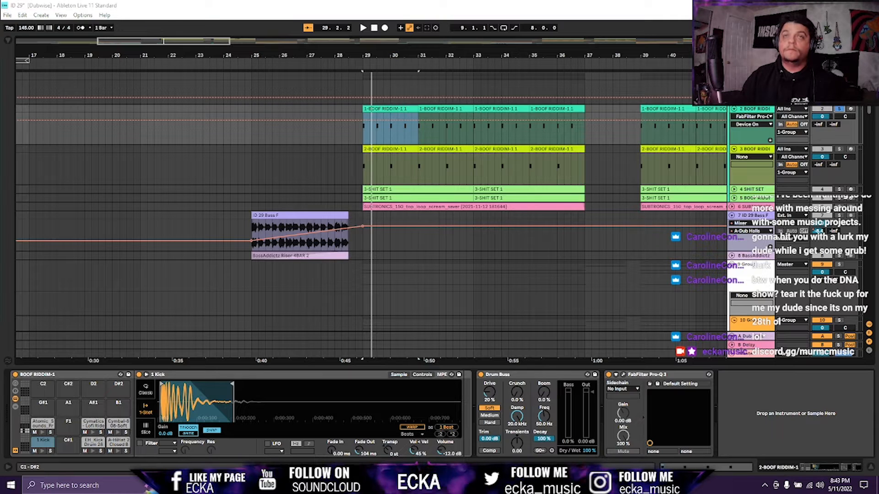
click(366, 110)
key(space)
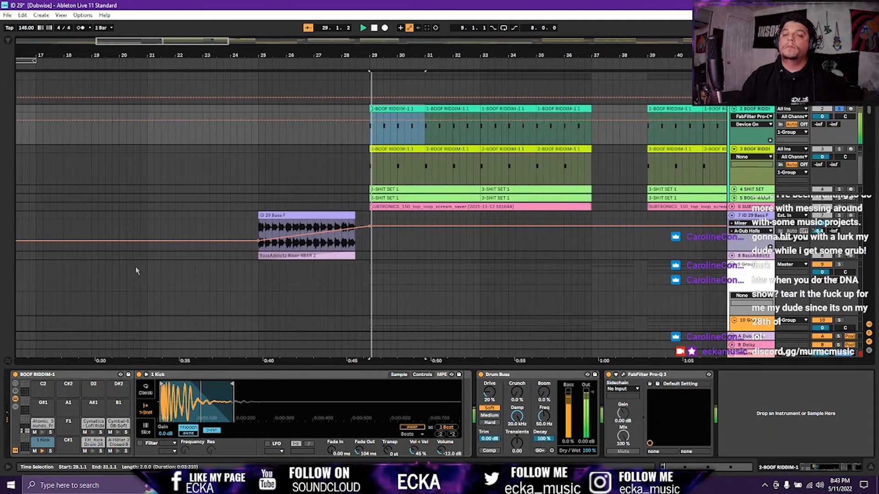
key(space)
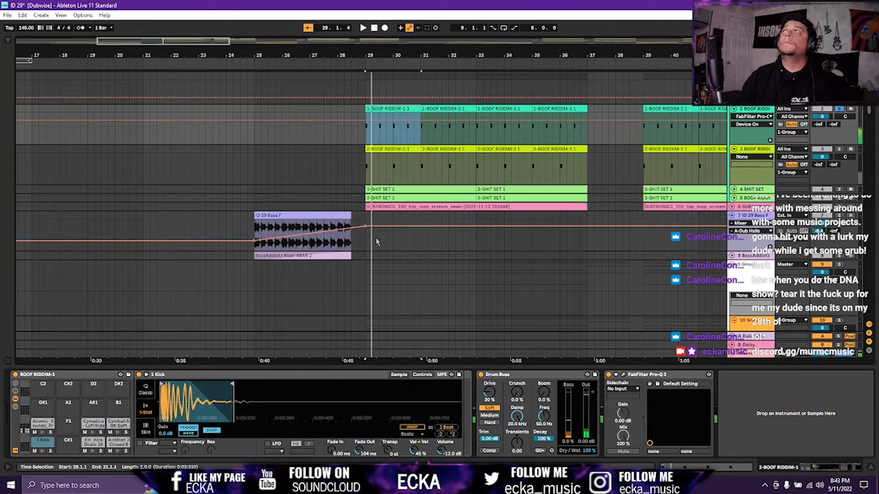
Solo only track 3, play its kick from bar 29, and show the track's EH_Kick Drum 28 device.
click(839, 149)
key(space)
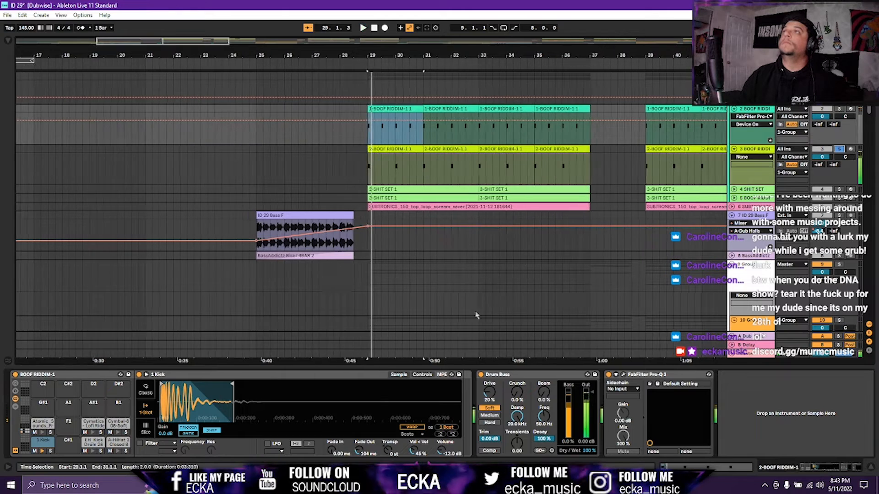
click(745, 154)
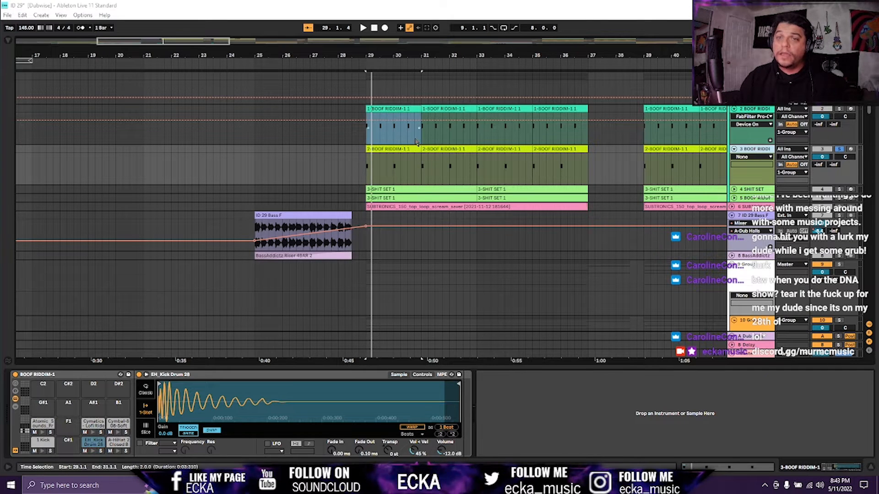
Examine the FabFilter Pro-Q 3 curve on track 2 while playing its kick soloed, and close the plugin window.
click(427, 108)
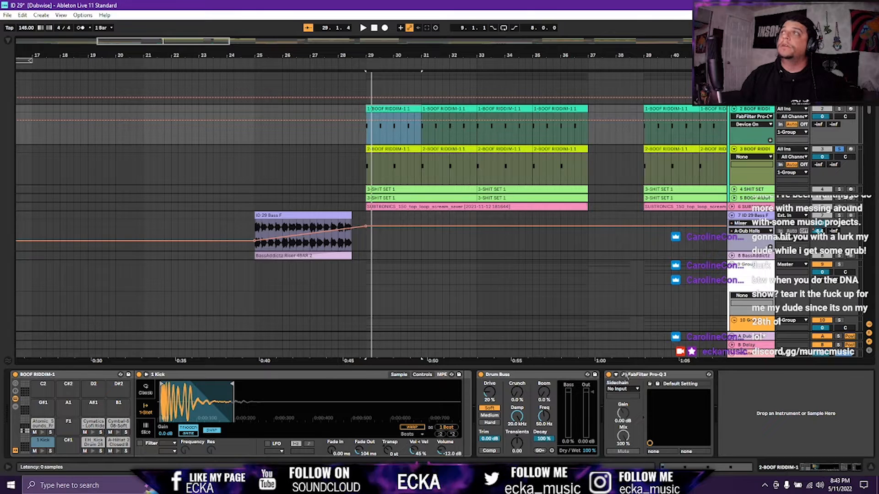
click(624, 375)
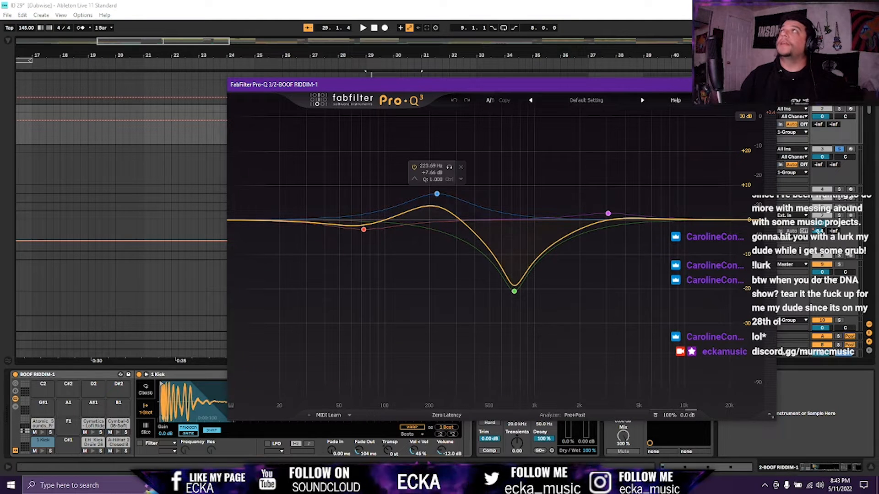
click(839, 109)
key(space)
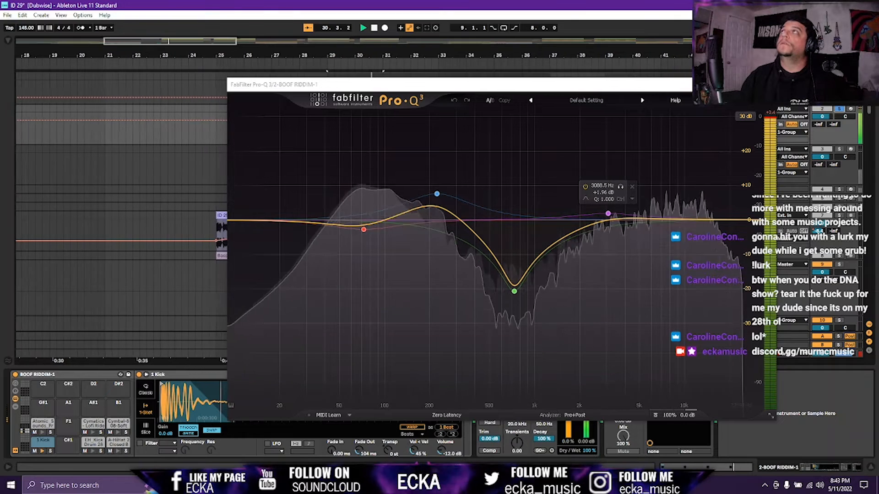
key(space)
click(766, 84)
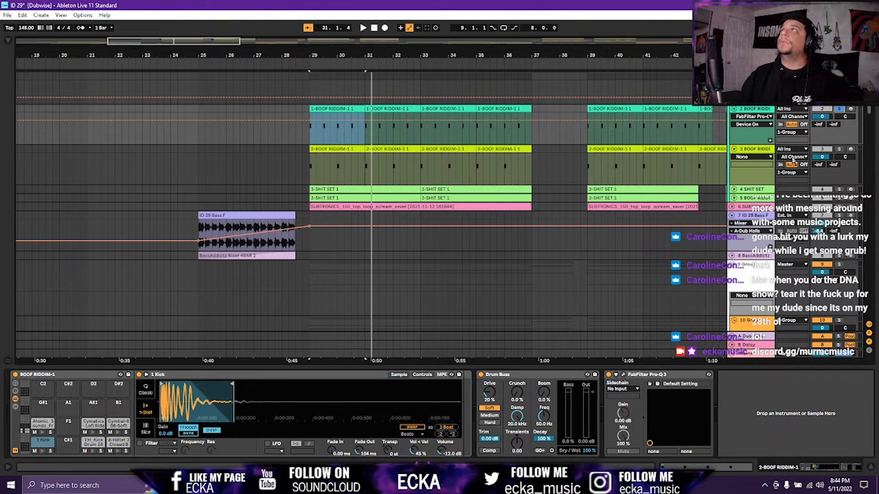
Unfold tracks 4 and 5 and open the notes of the 3-SHIT SET 1 clip at bar 29 on track 4.
click(734, 189)
click(734, 229)
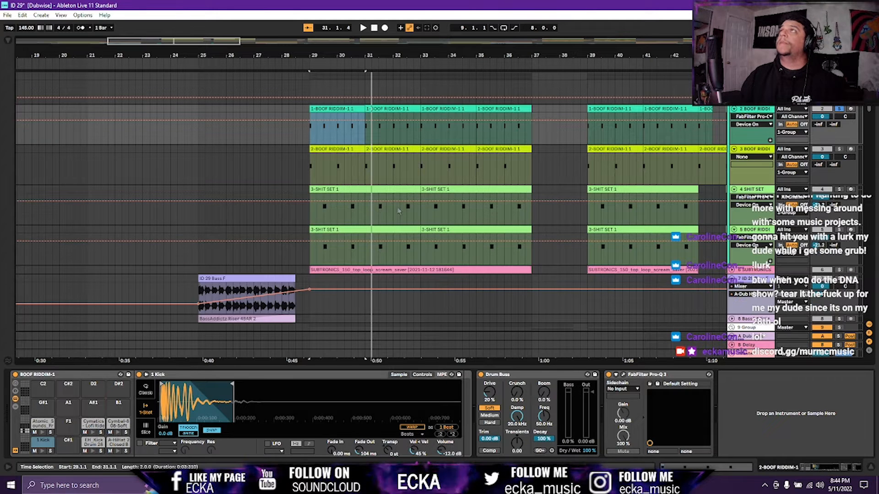
click(338, 190)
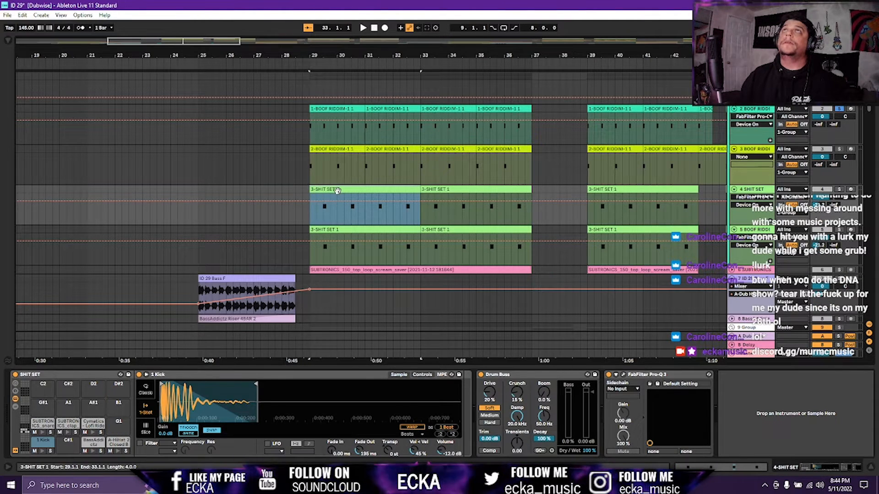
double_click(337, 190)
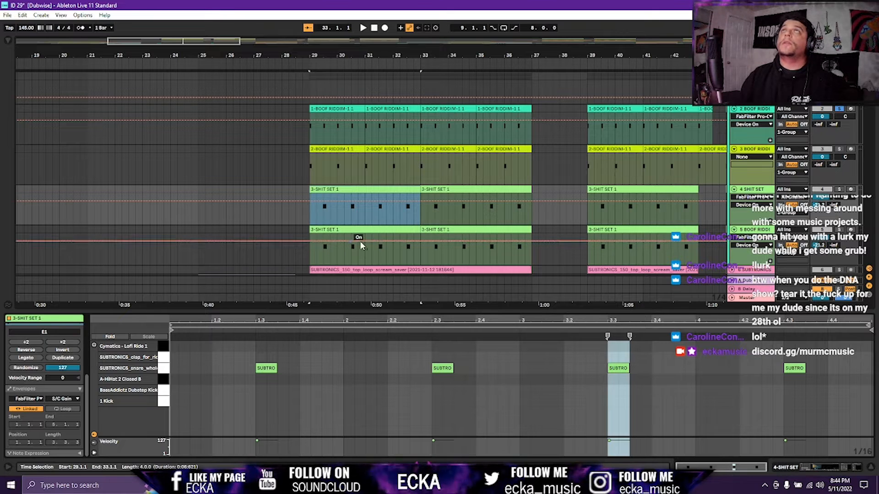
Solo snare tracks 4 and 5 and play them together from bar 29.
click(840, 189)
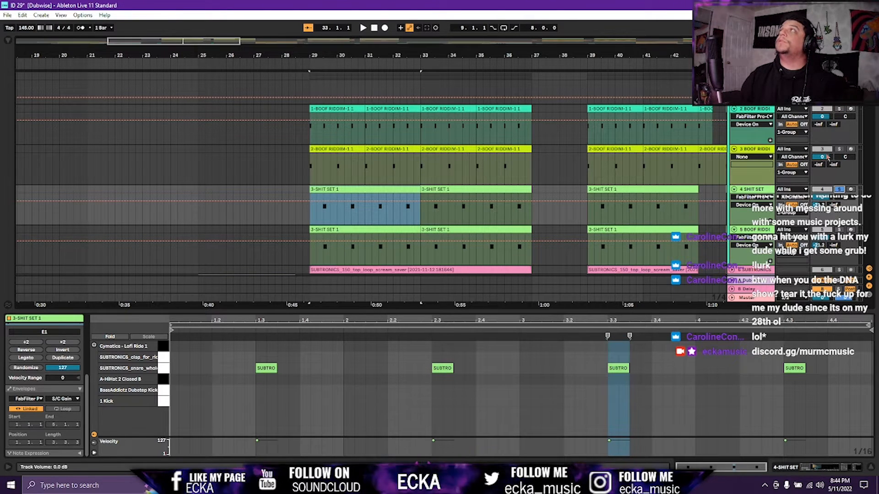
key(space)
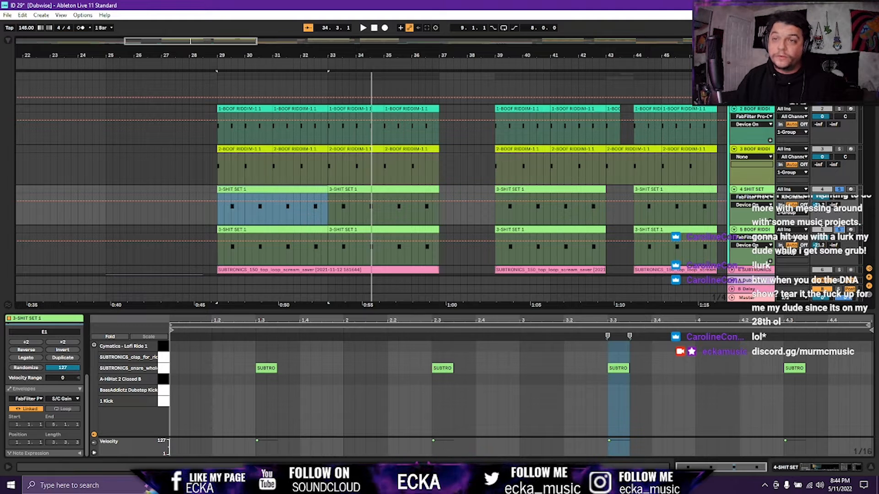
key(space)
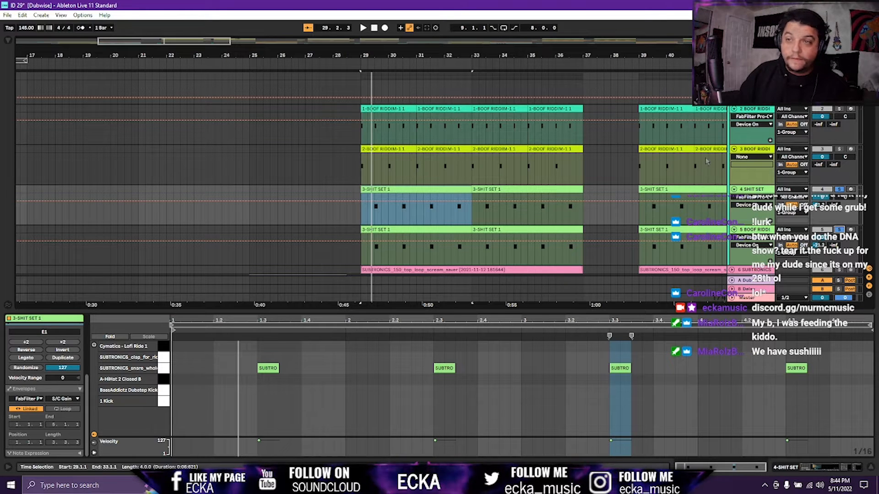
right_click(369, 119)
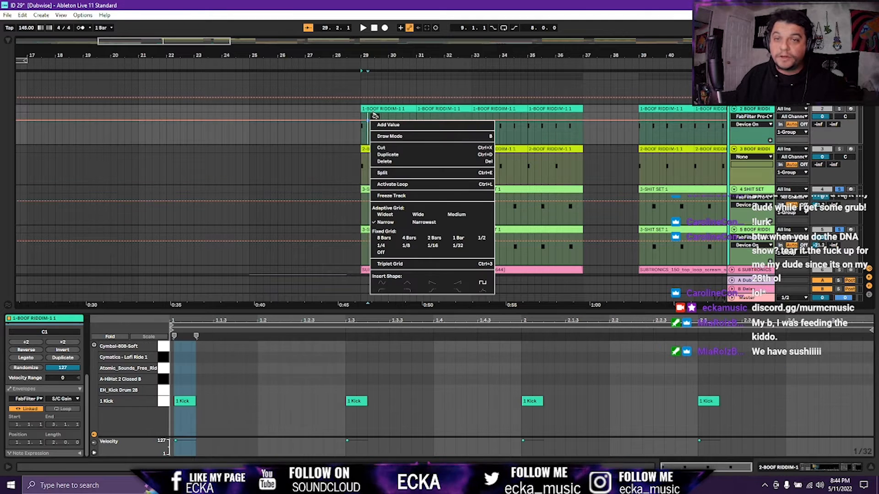
click(373, 112)
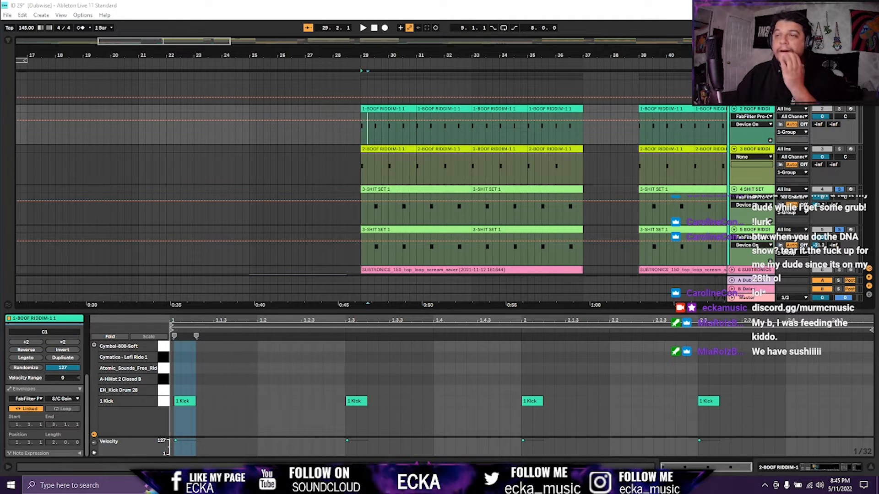
Select the SUBTRONICS_150_top_loop_scream_saver clip at bar 29, solo its track 6, and play the top loop from there.
scroll(603, 240, down, 2)
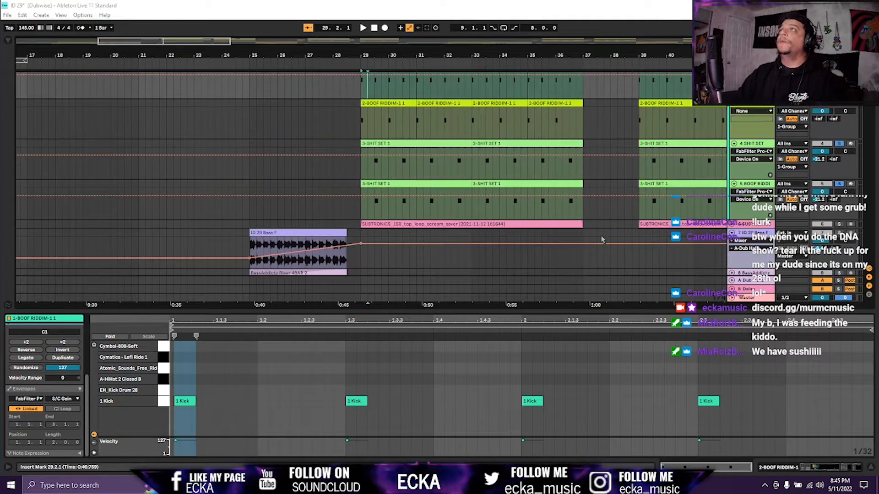
click(486, 224)
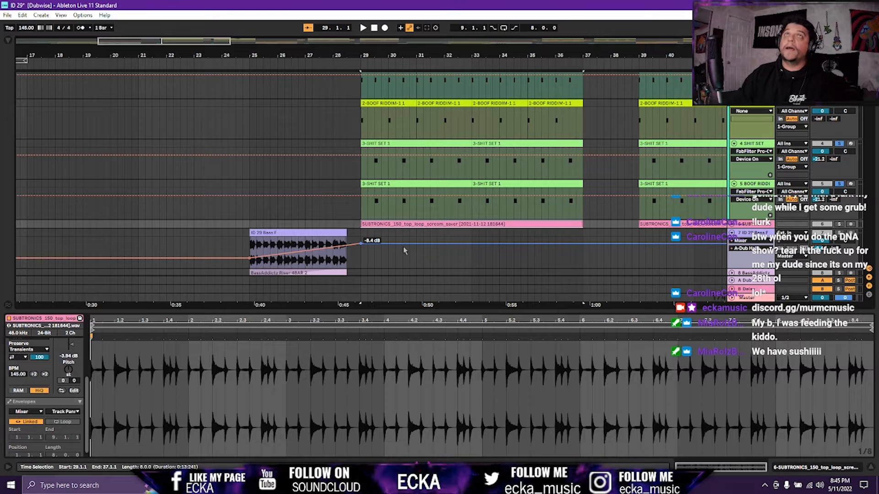
click(841, 224)
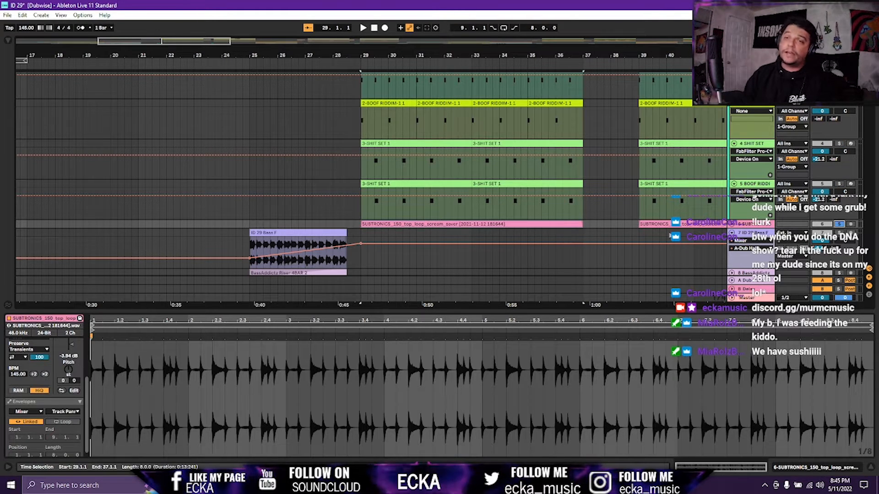
key(space)
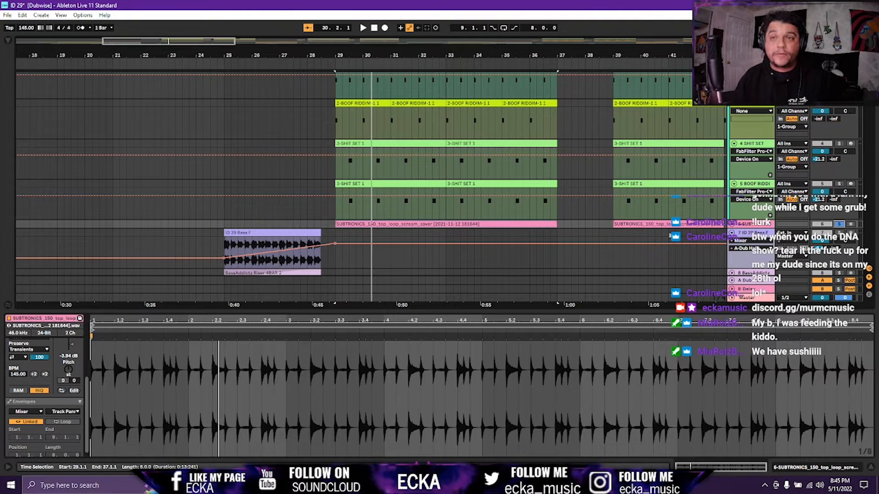
key(space)
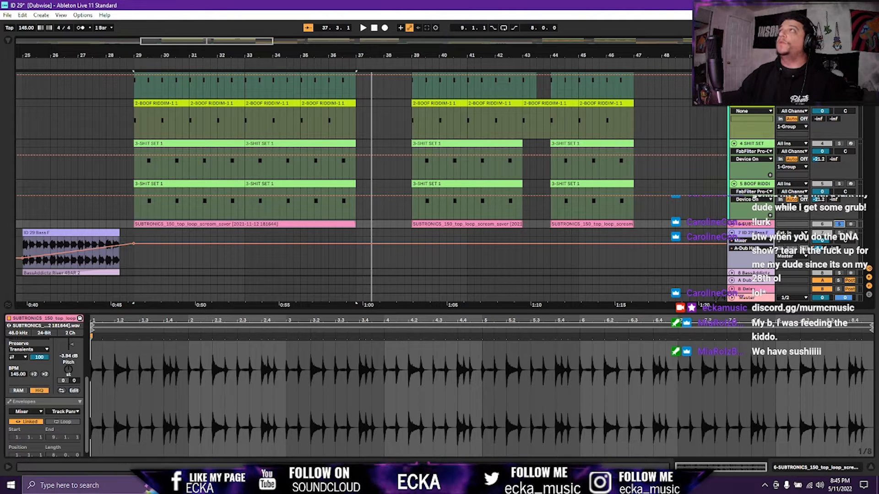
Play the kick, snare and top-loop layers on tracks 2 to 6 together from bar 29.
scroll(693, 213, up, 3)
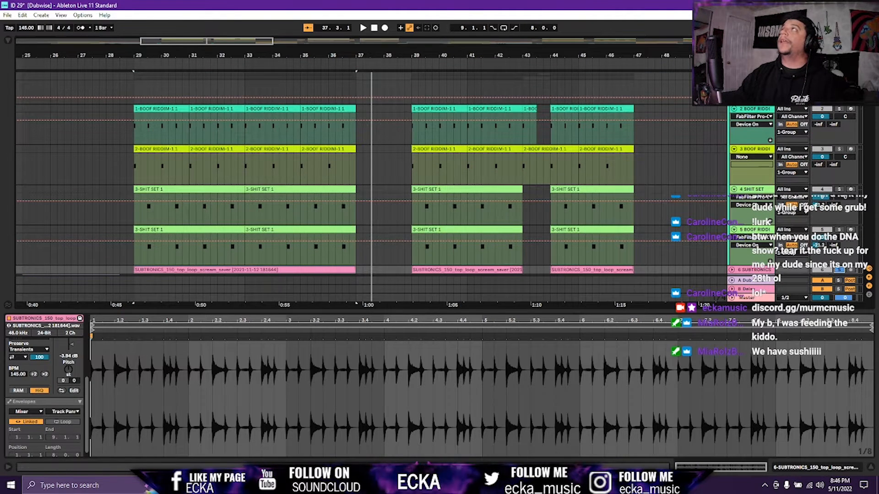
key(space)
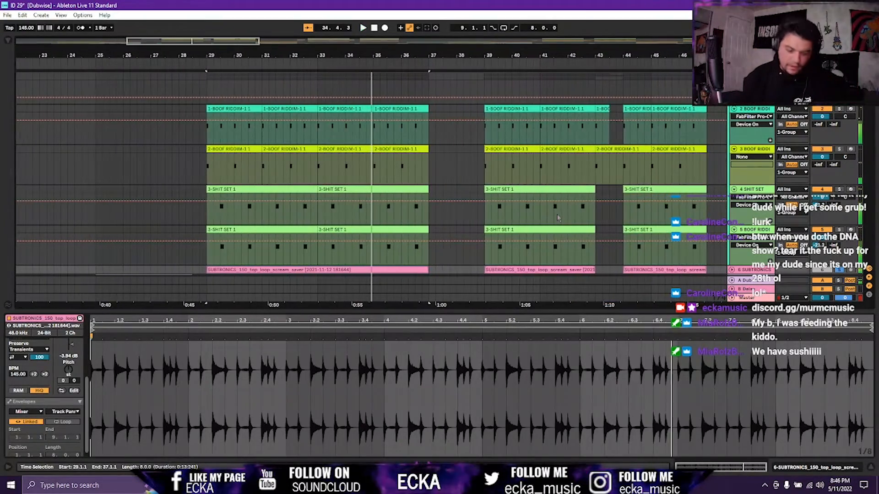
key(space)
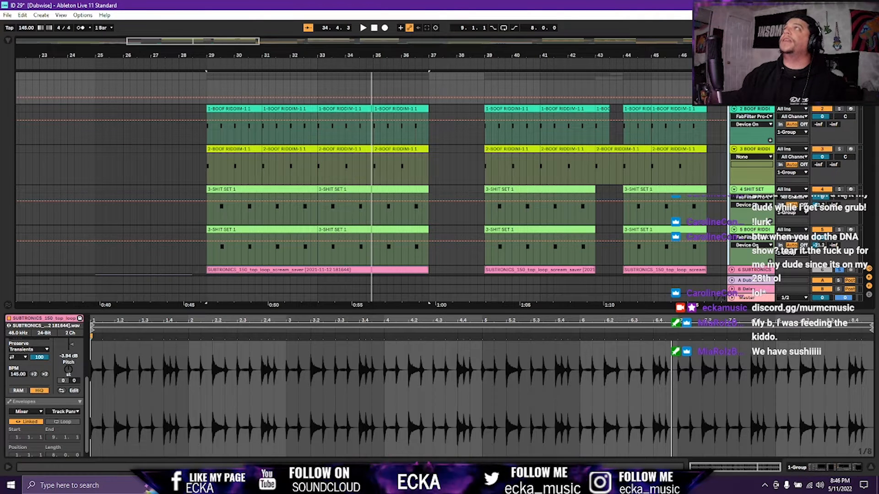
double_click(750, 76)
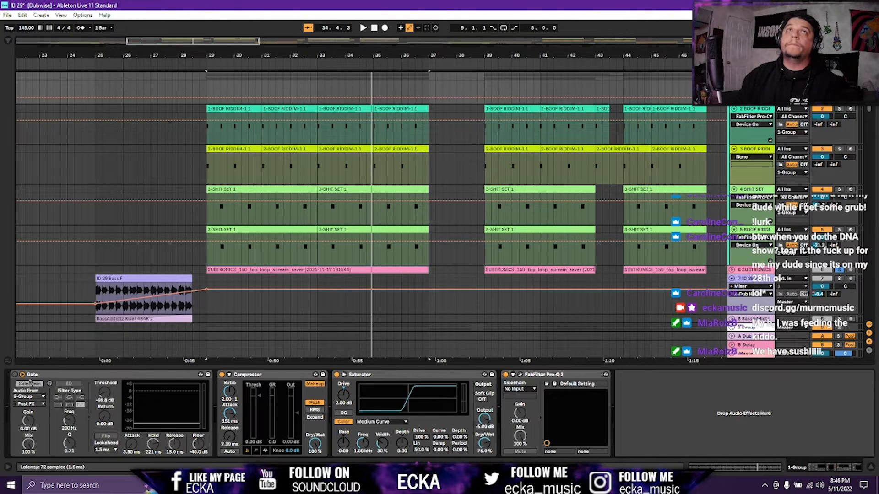
click(16, 374)
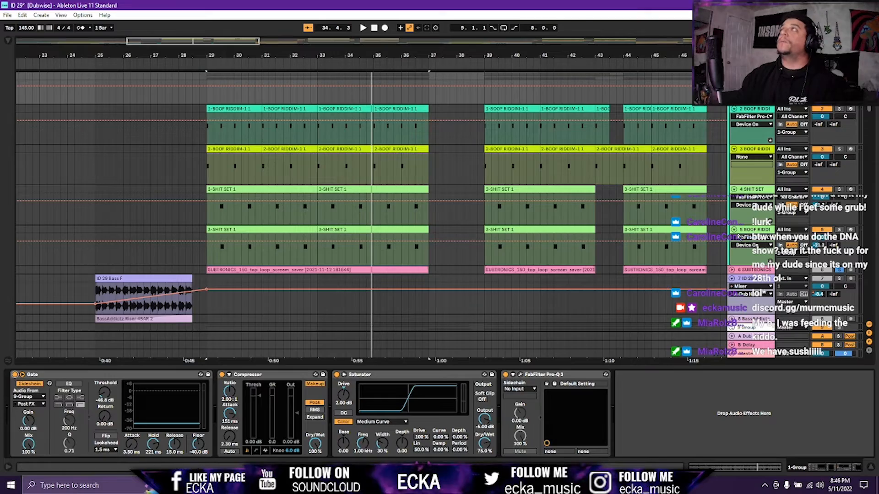
Unfold 9 Group, look through its synth and sub tracks, and fold the group again.
scroll(635, 320, down, 5)
click(758, 209)
scroll(750, 211, down, 7)
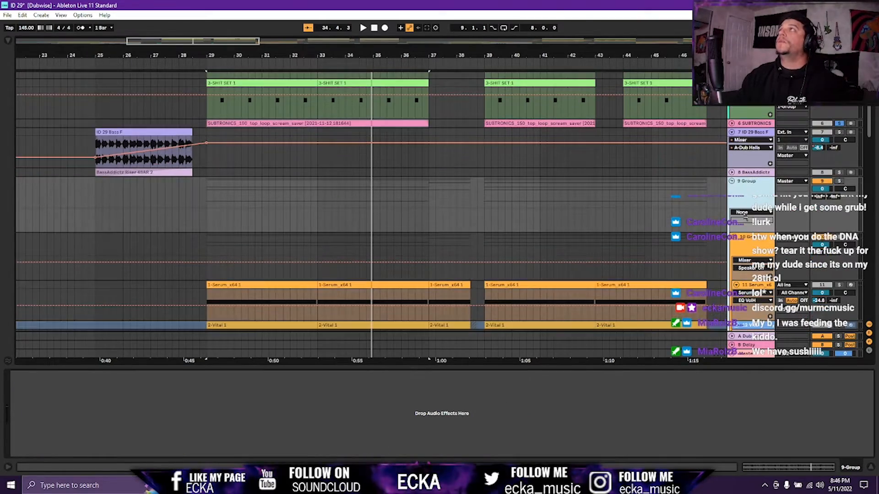
scroll(745, 212, down, 7)
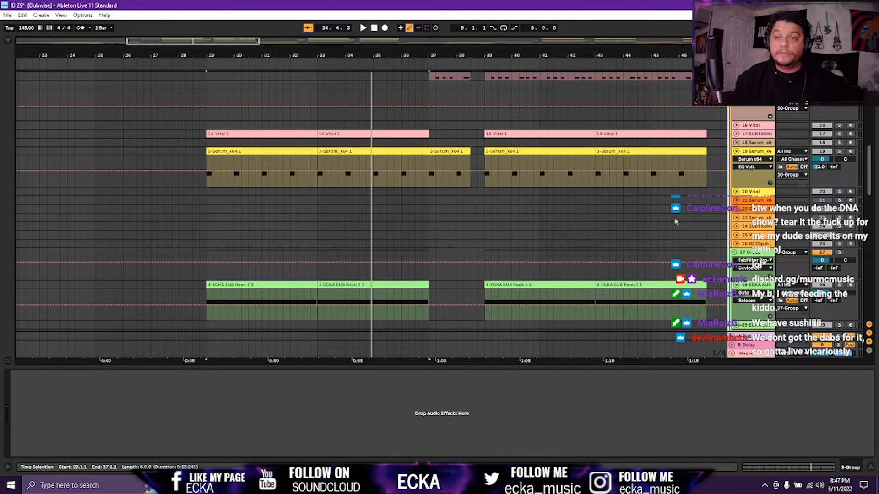
scroll(675, 222, up, 5)
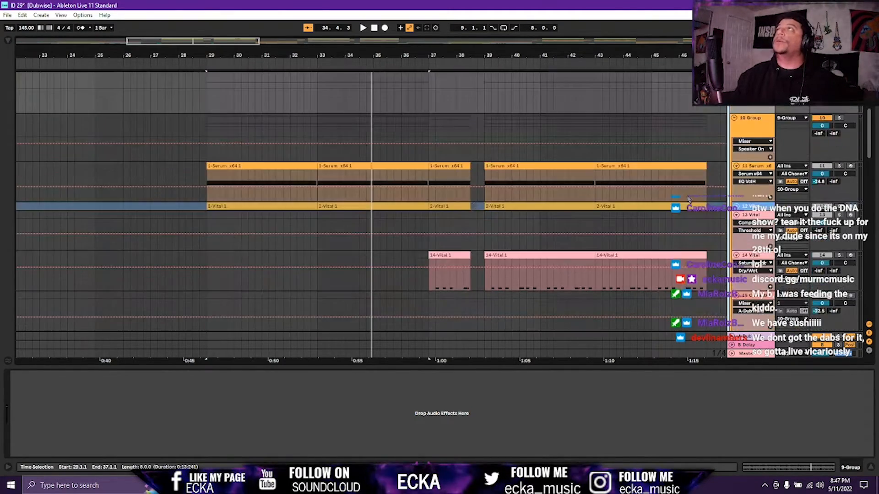
scroll(689, 200, up, 3)
click(731, 146)
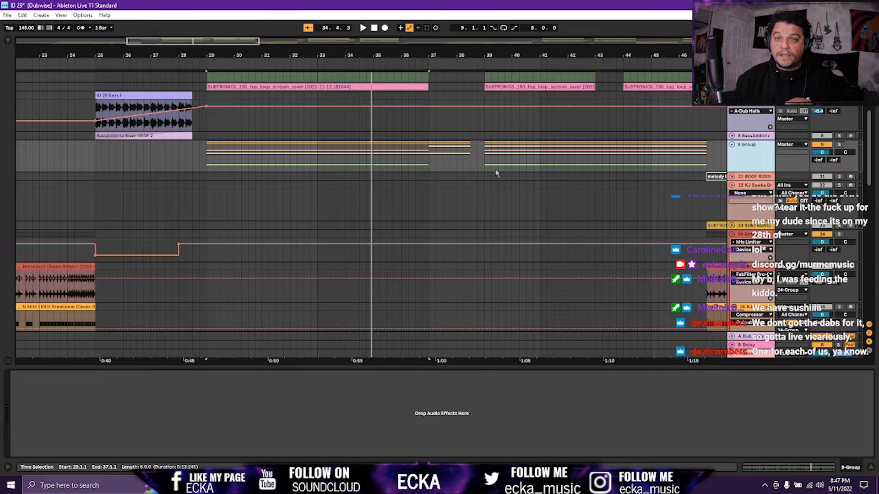
Fold 34, 40 and 50 Group and tracks 32, 39, 41, 48 and 49 for a compact overview of the whole arrangement.
scroll(496, 173, up, 6)
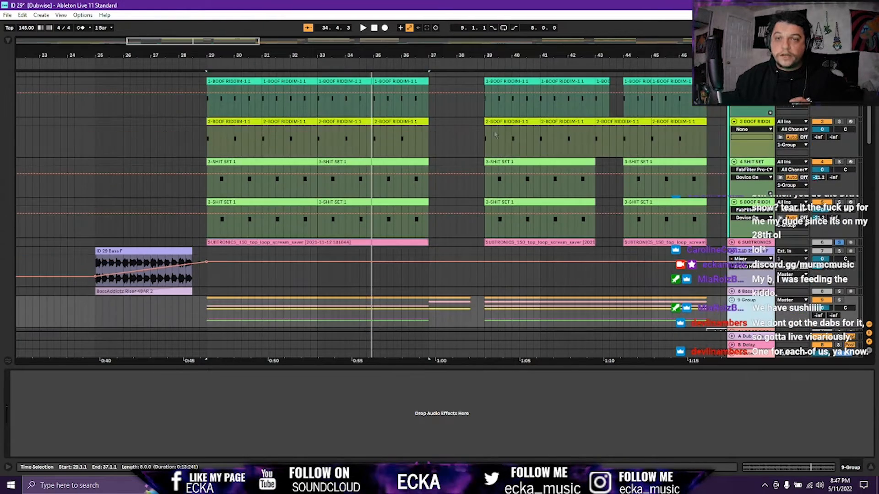
scroll(559, 188, up, 1)
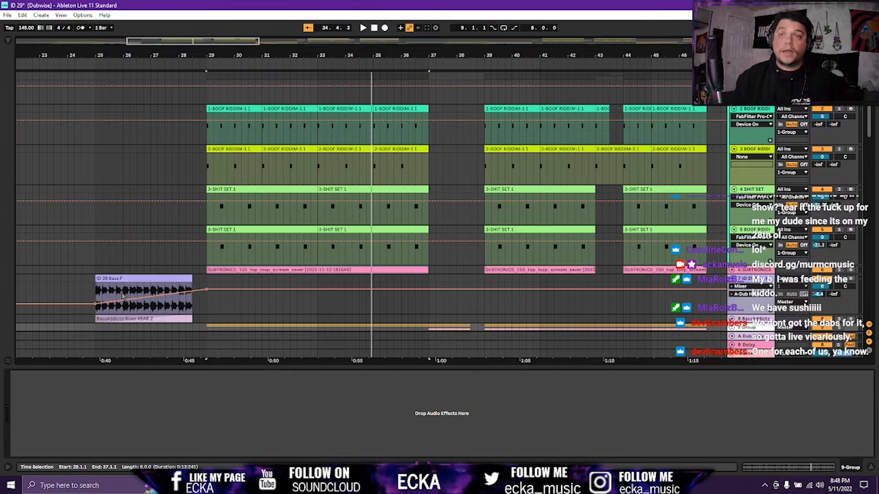
scroll(213, 257, down, 6)
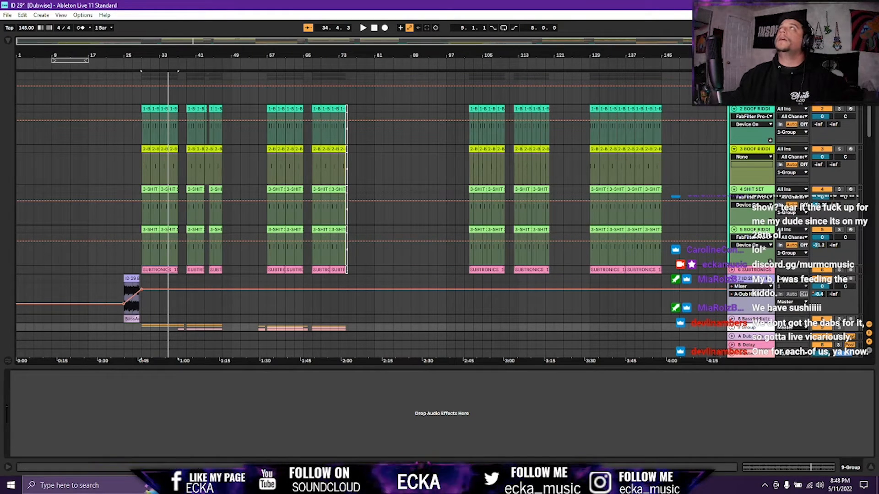
scroll(293, 171, down, 4)
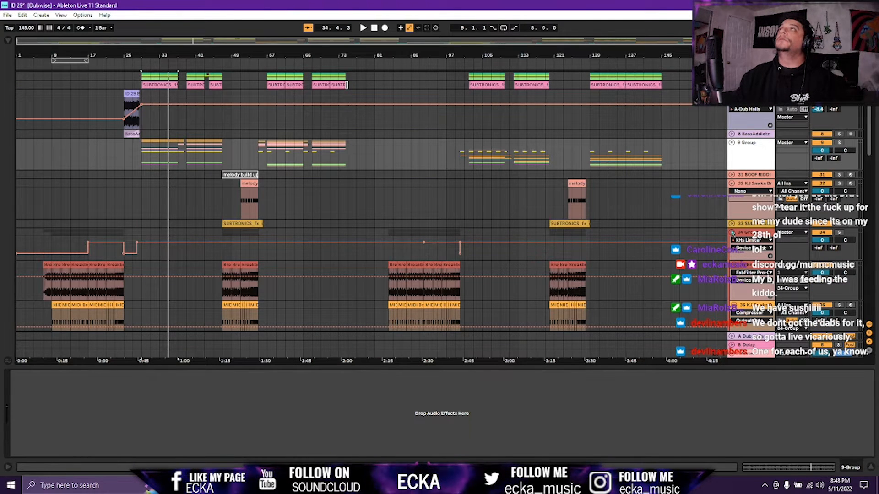
click(732, 233)
click(732, 183)
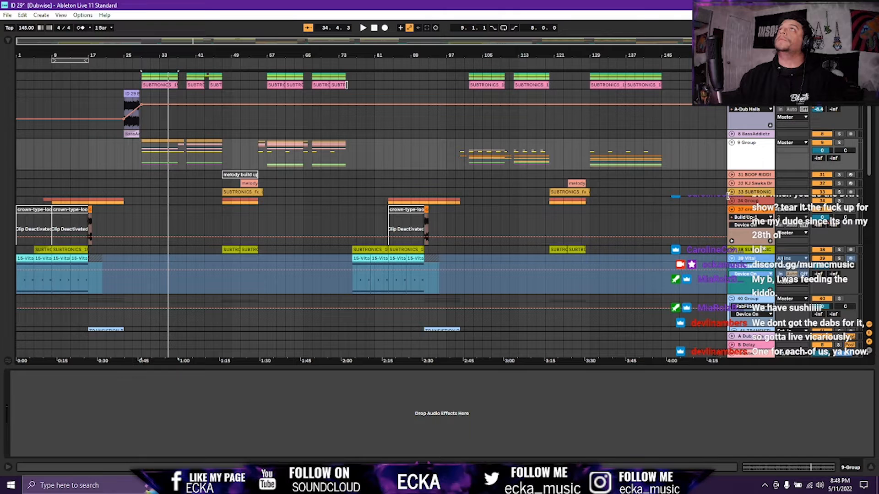
click(731, 259)
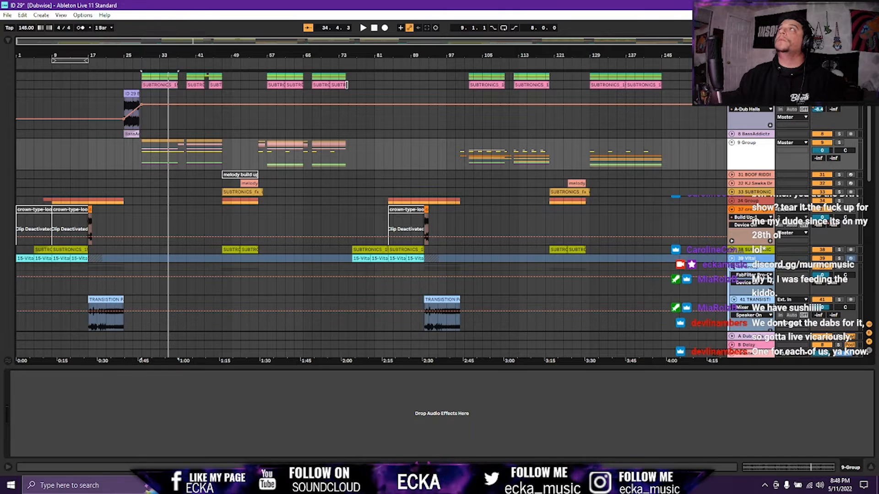
click(733, 299)
click(732, 269)
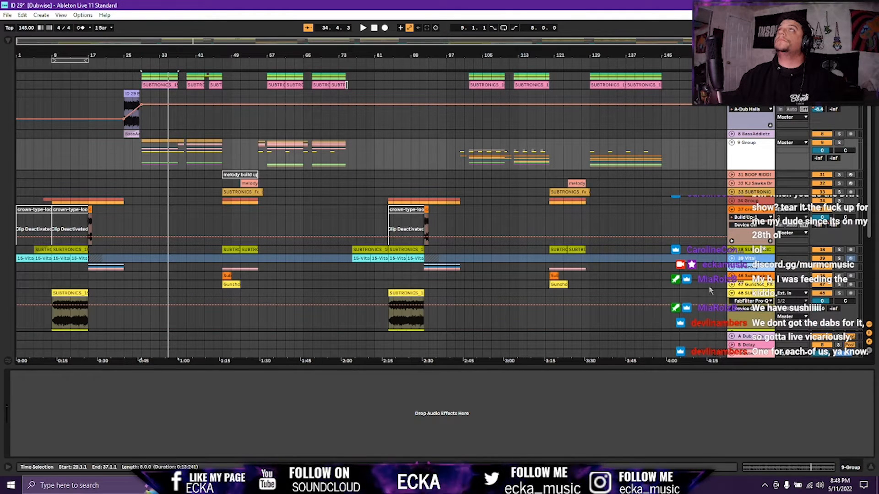
click(732, 294)
click(731, 302)
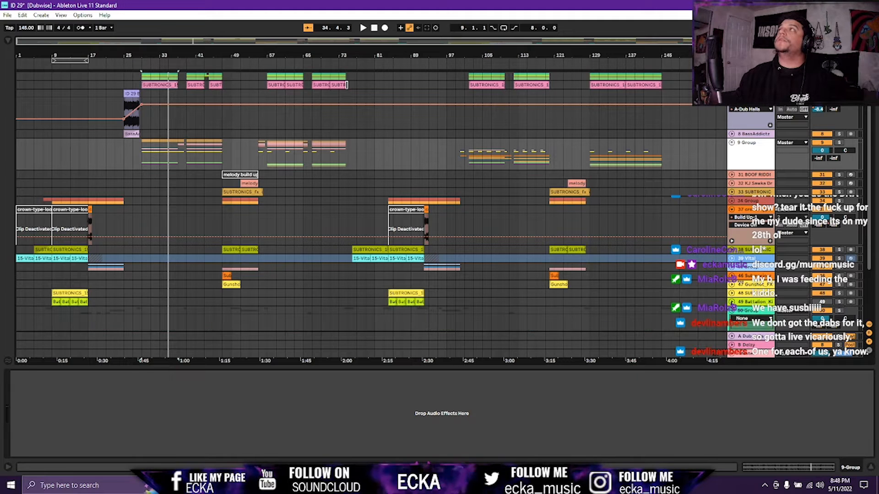
click(731, 311)
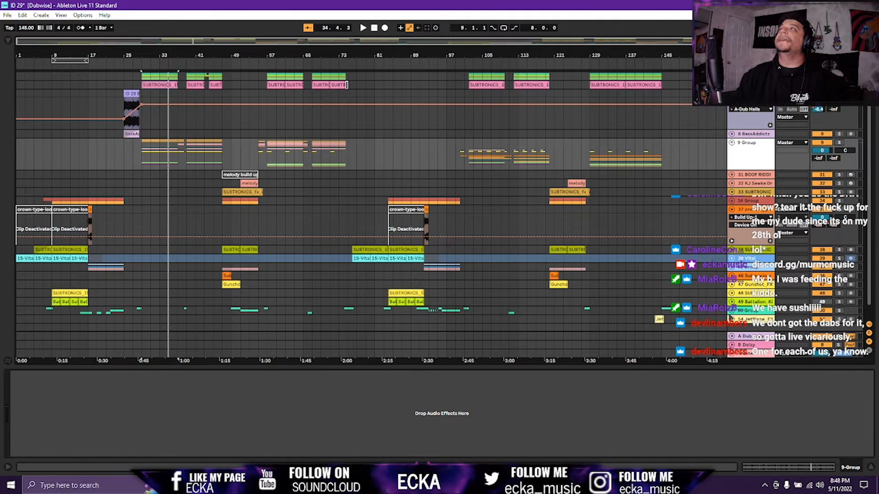
Select the ID 29 Bass F clip at bar 25 and play the full arrangement from there.
click(133, 93)
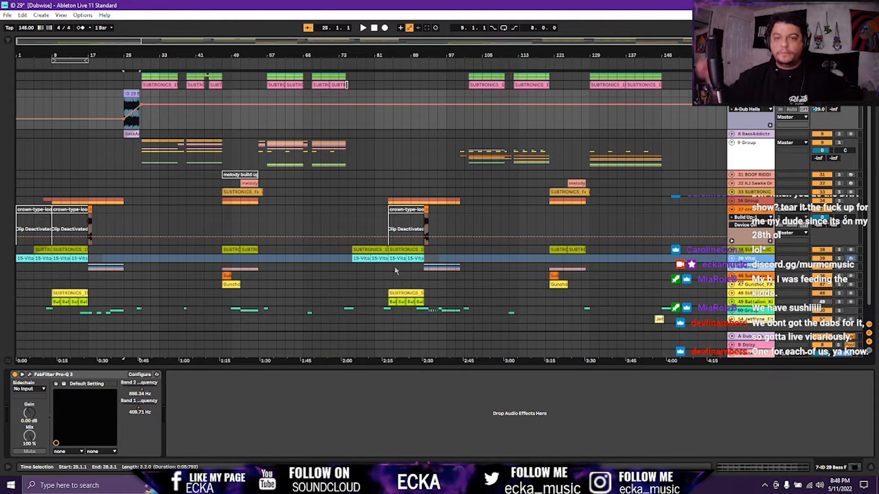
key(space)
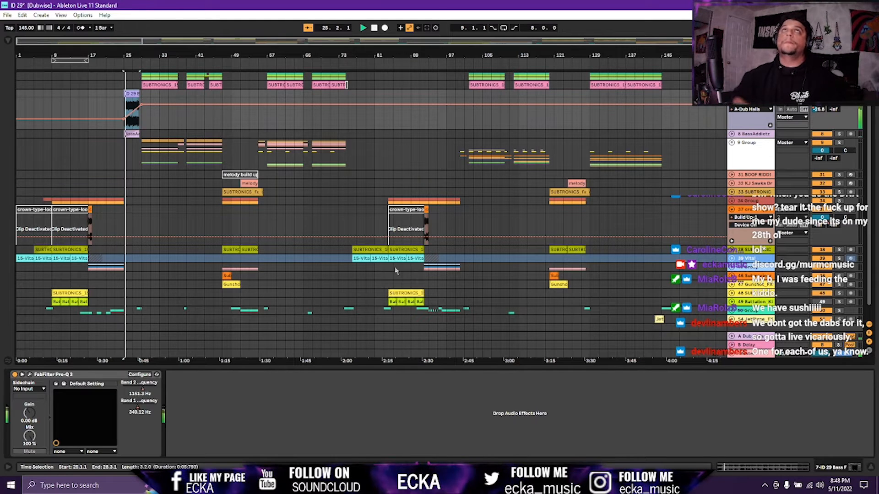
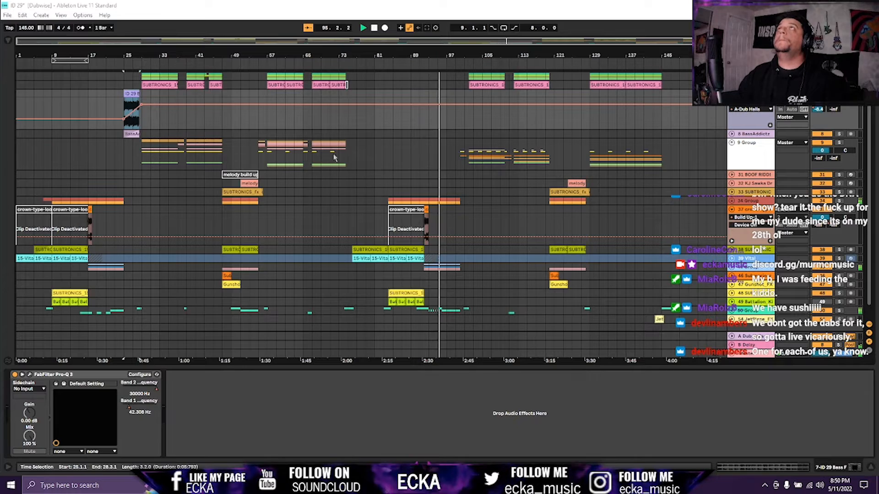
Unfold 9 Group and bring its bass tracks around bar 100 into view.
scroll(462, 155, up, 7)
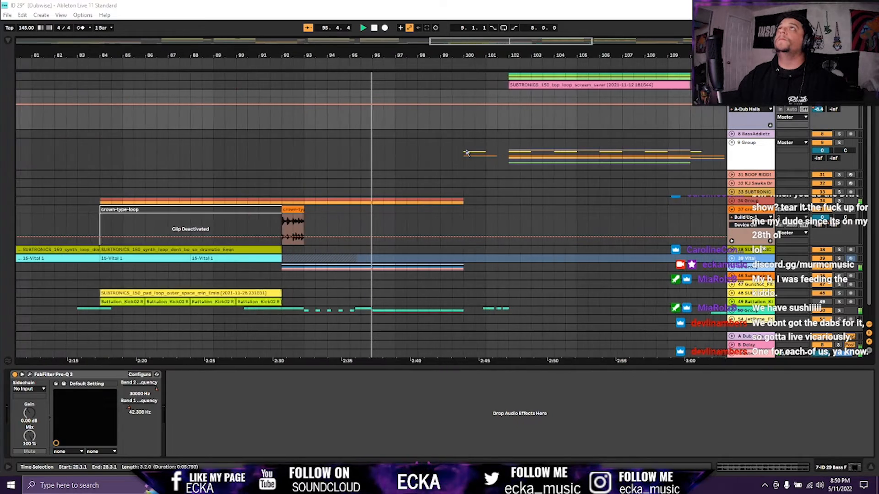
click(731, 142)
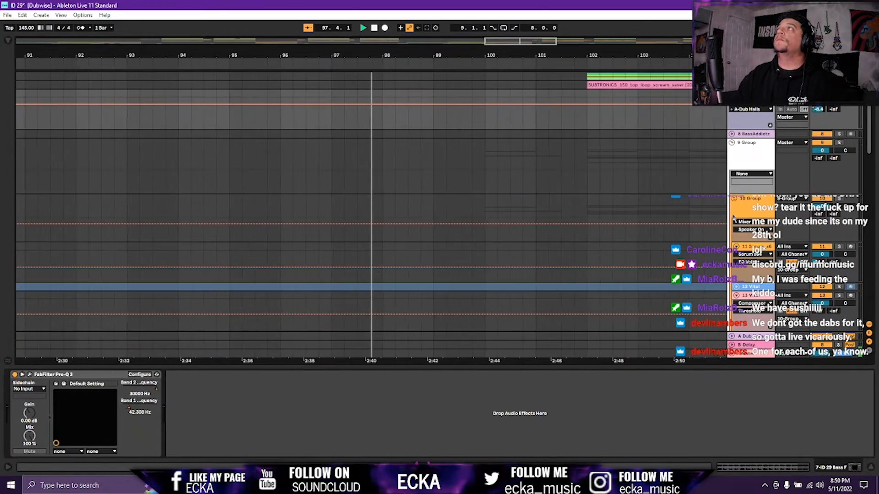
scroll(635, 215, down, 3)
scroll(635, 215, down, 5)
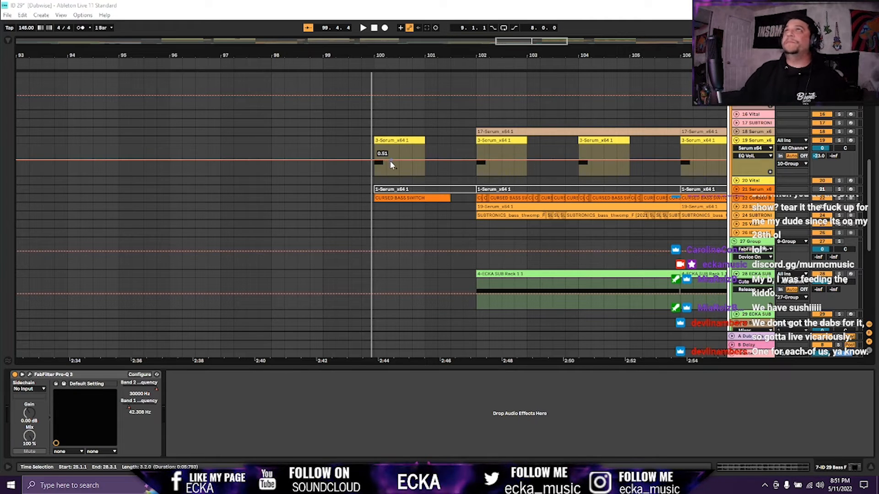
Check track 18's Serum device chain, then select the CURSED BASS SWITCH clip at bar 100 and unfold track 22 to show its waveform.
click(404, 198)
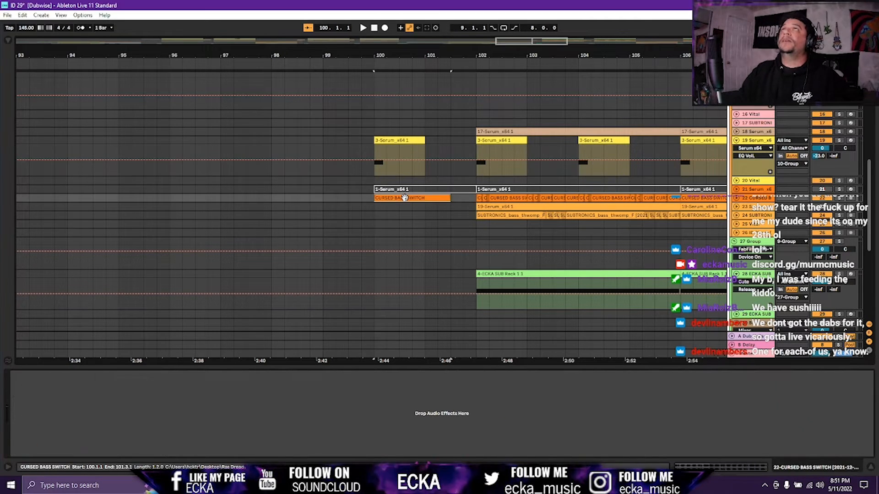
click(744, 134)
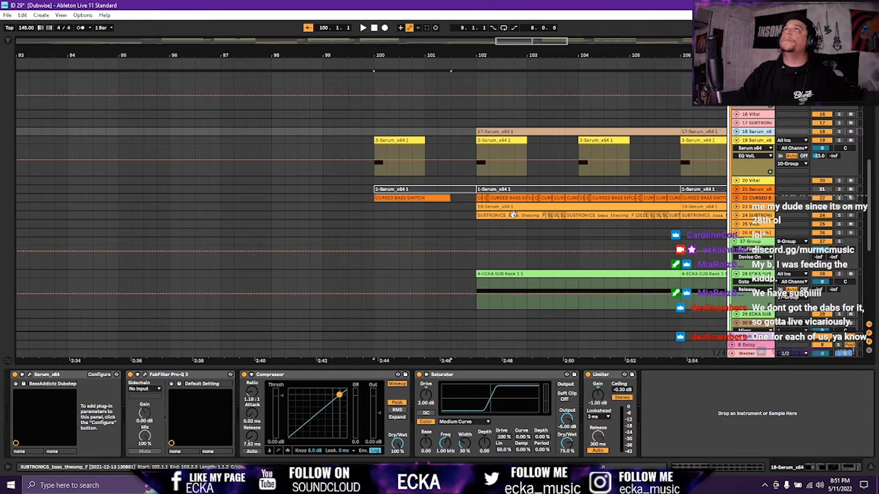
click(415, 196)
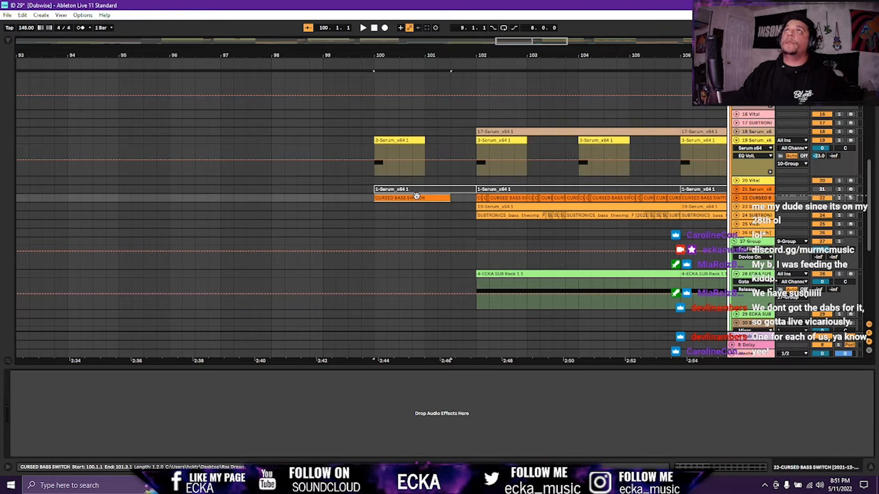
click(736, 199)
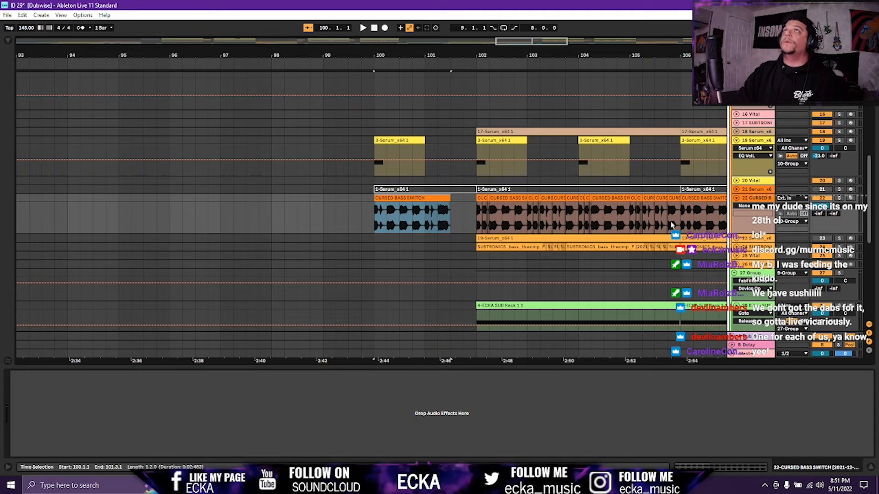
Solo track 22 and play the CURSED BASS SWITCH clip from bar 100 to hear it alone.
click(393, 199)
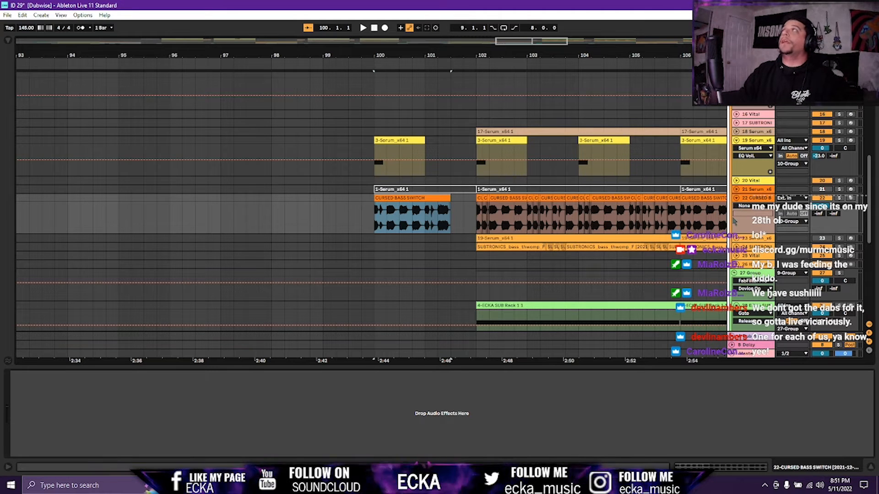
click(838, 198)
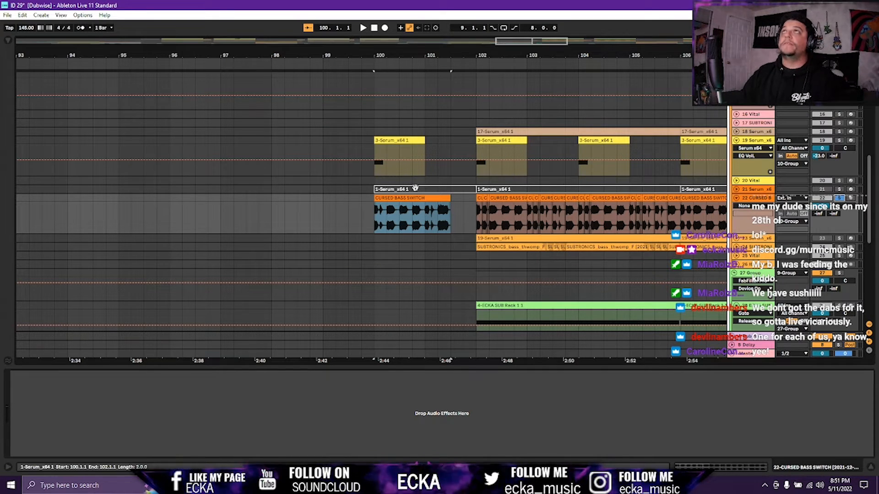
key(space)
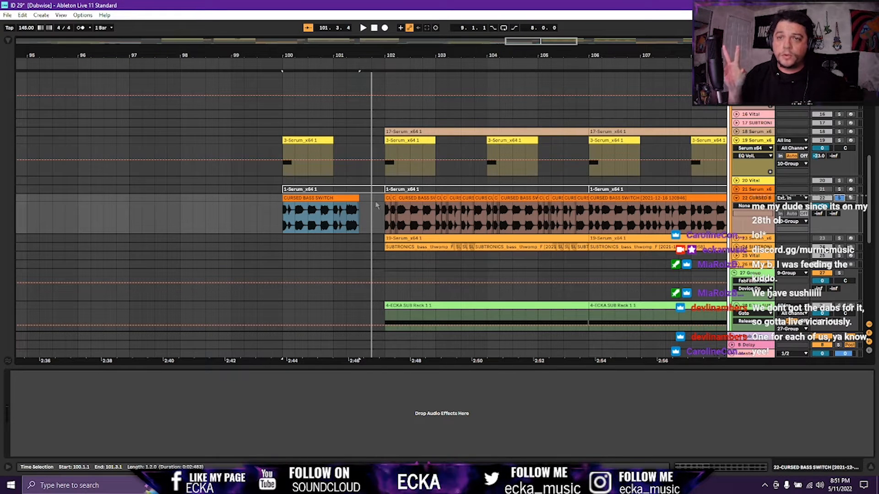
key(space)
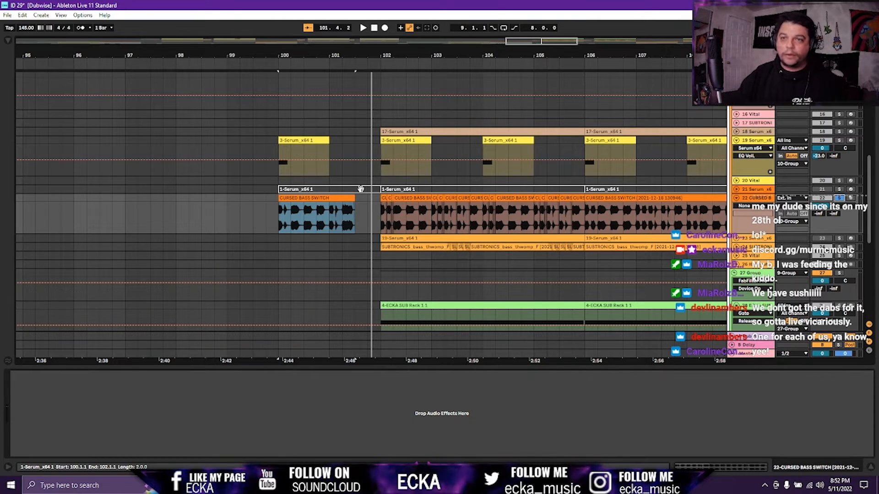
Check track 19's device chain, play its Serum clip from bar 100 and solo the track alongside track 22.
drag(361, 189, 296, 186)
scroll(302, 189, up, 1)
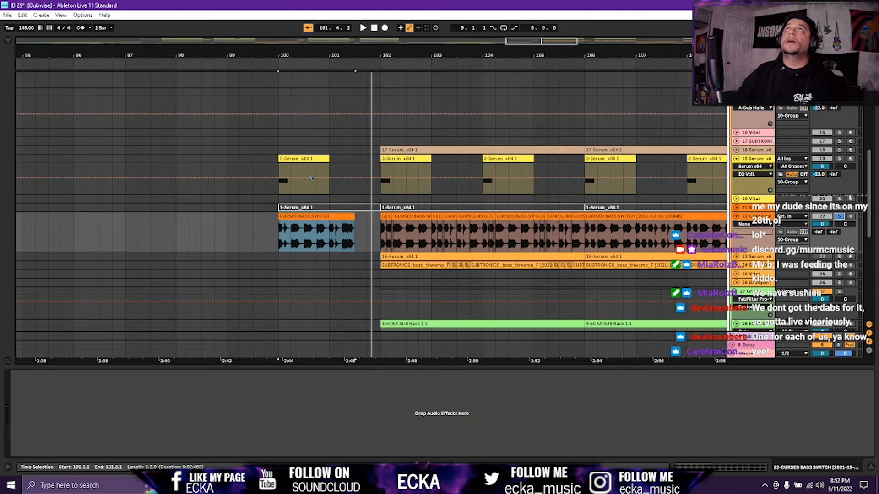
click(738, 167)
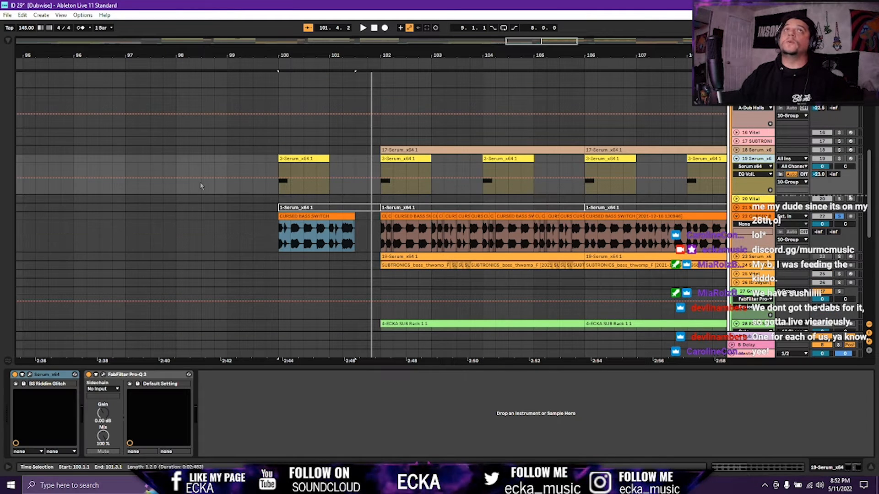
click(290, 161)
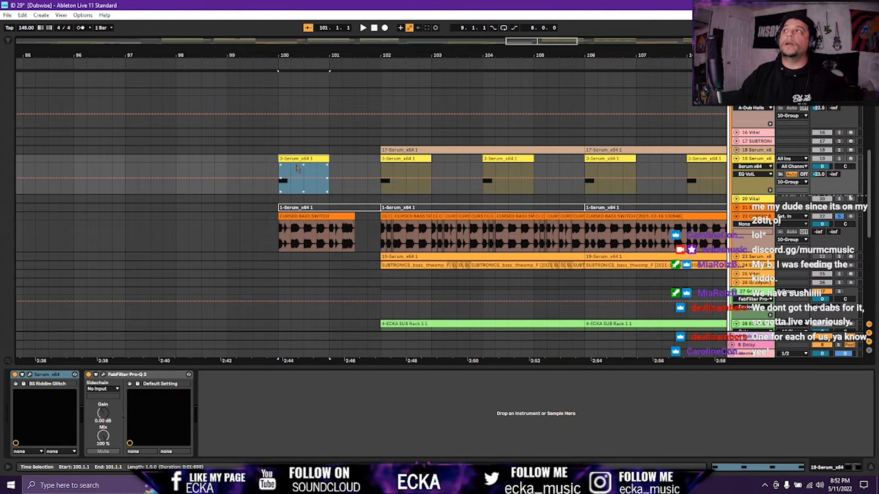
key(space)
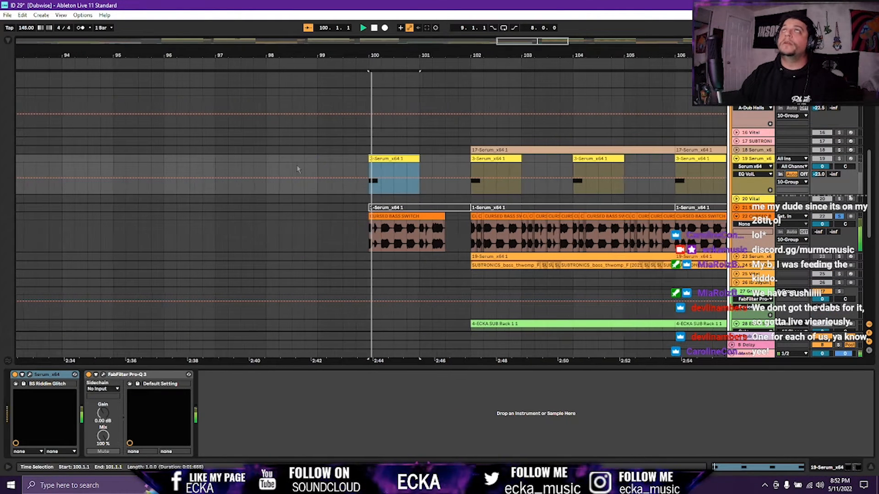
click(839, 158)
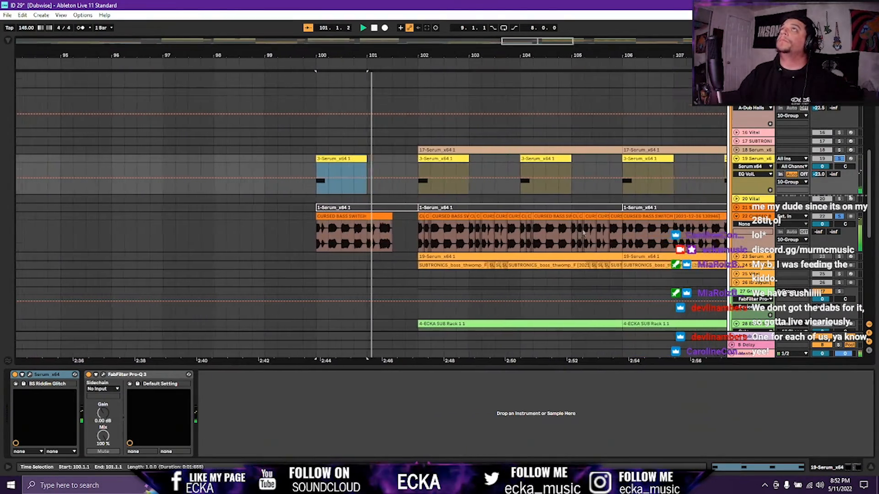
scroll(586, 226, down, 4)
scroll(586, 226, up, 3)
key(space)
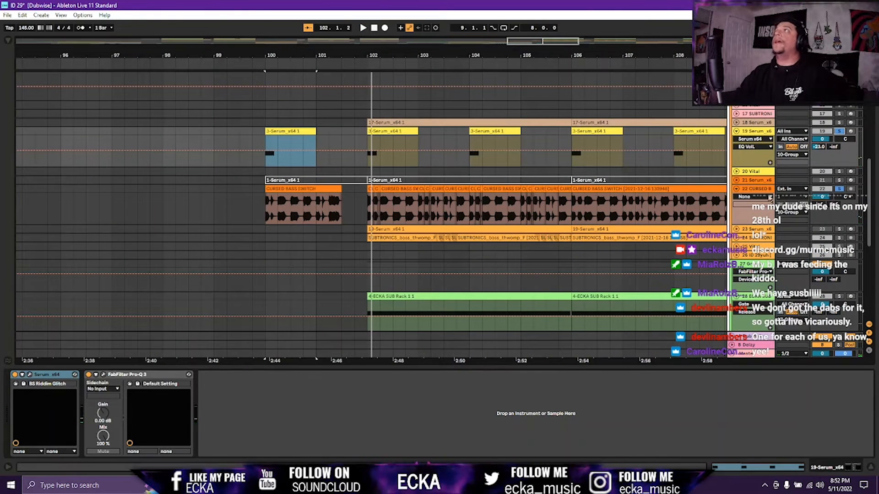
Open the Serum instrument with the yoimp patch on track 23 and inspect its LFO 1 and LFO 3 modulation.
click(743, 230)
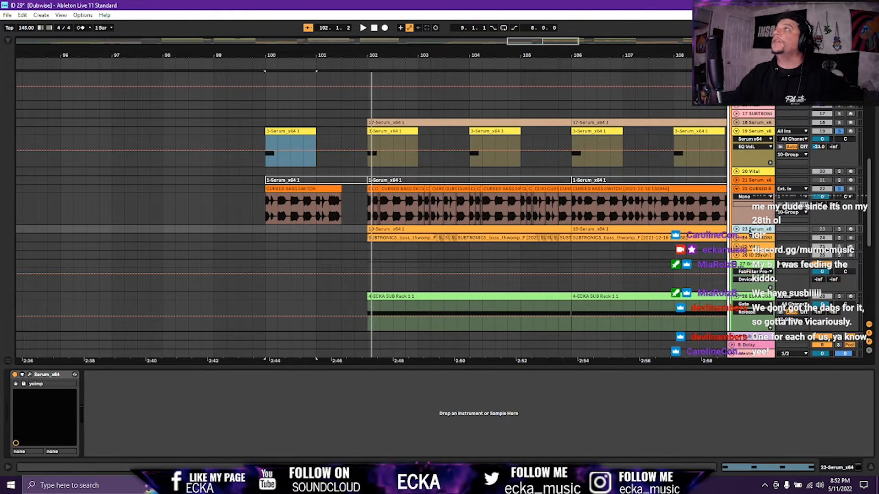
click(29, 374)
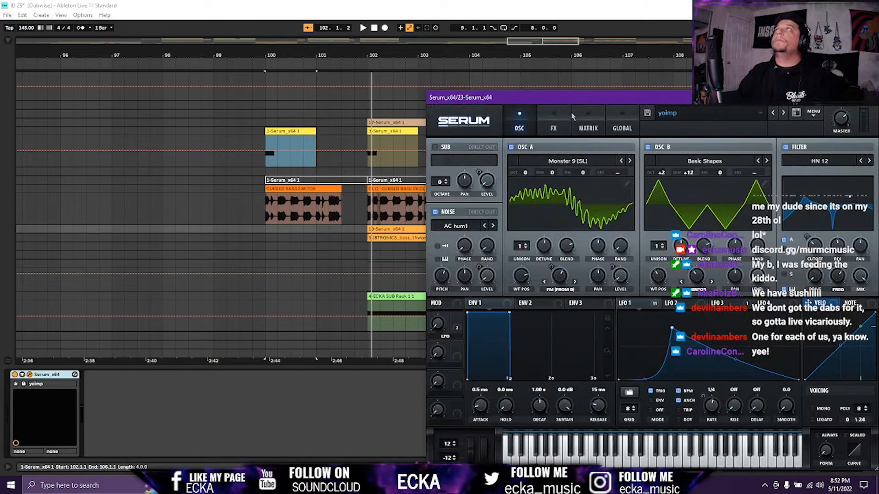
drag(627, 103, 358, 60)
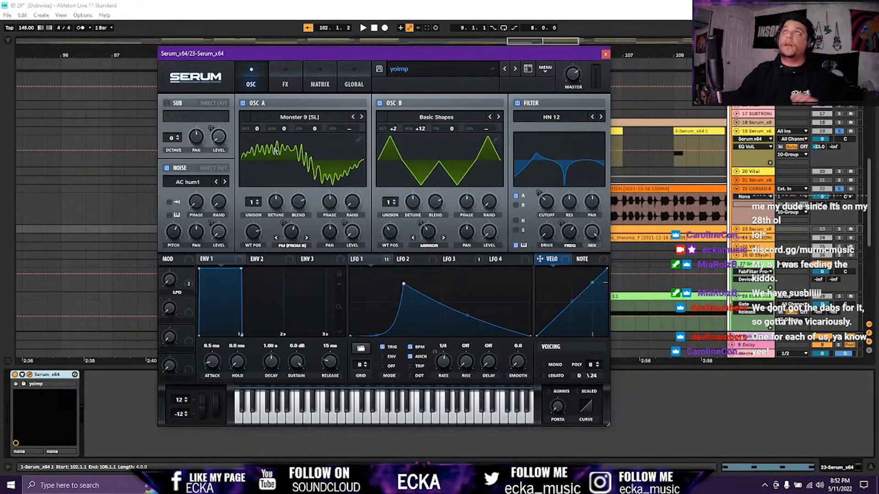
click(361, 259)
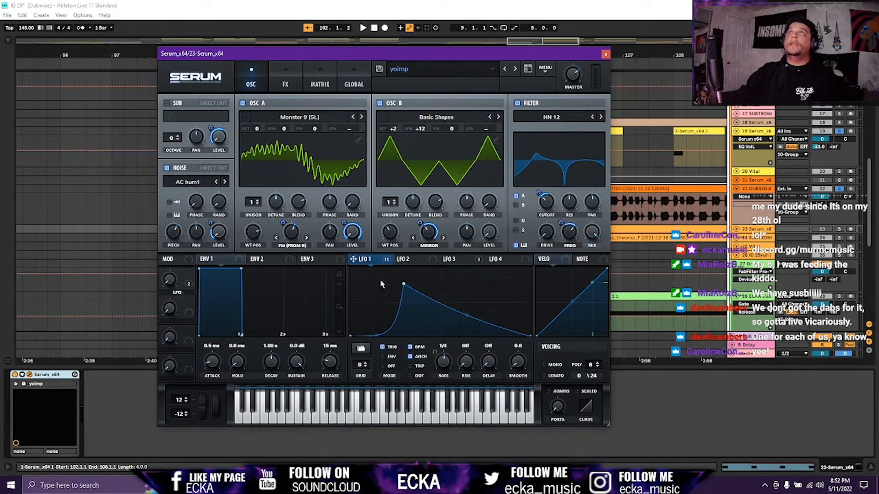
click(458, 259)
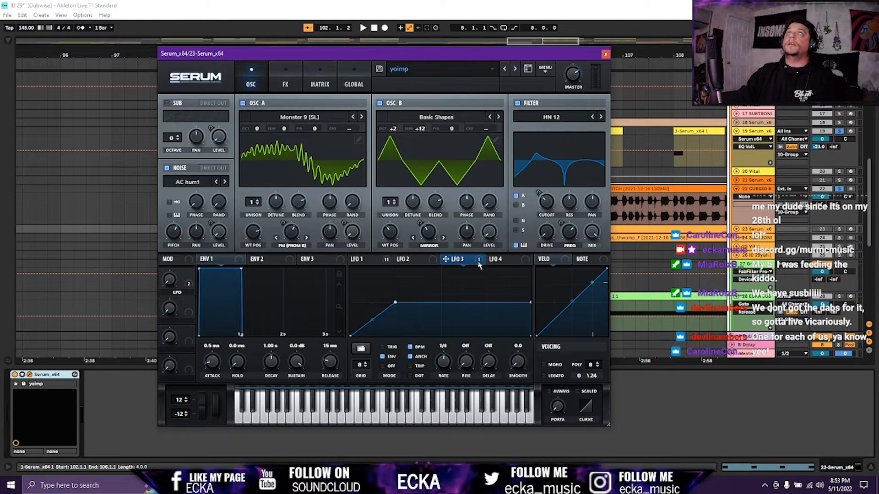
mouse_move(479, 266)
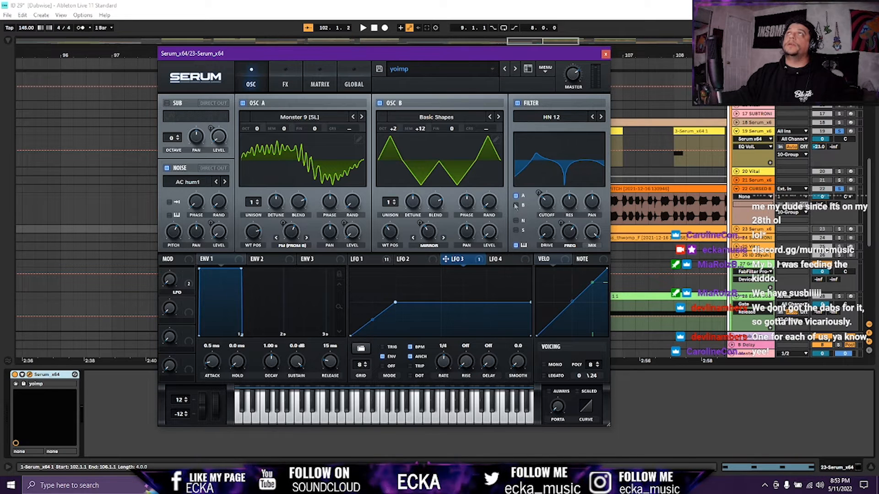
Review LFO 1's modulation targets and oscillator A's FM and wavetable position controls, then close the Serum window.
click(372, 259)
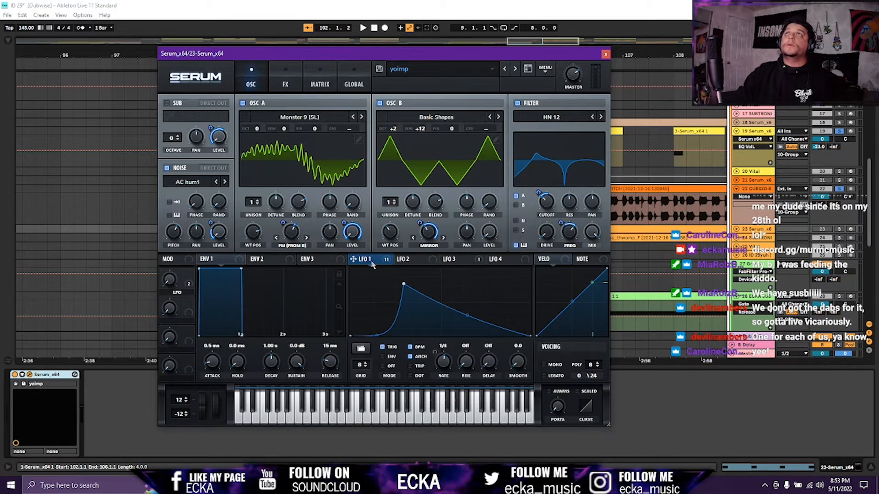
right_click(379, 266)
mouse_move(355, 239)
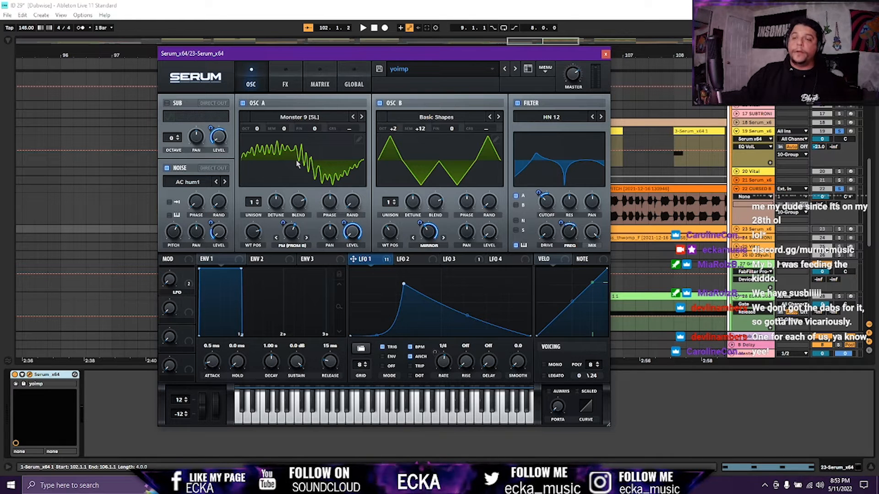
click(302, 204)
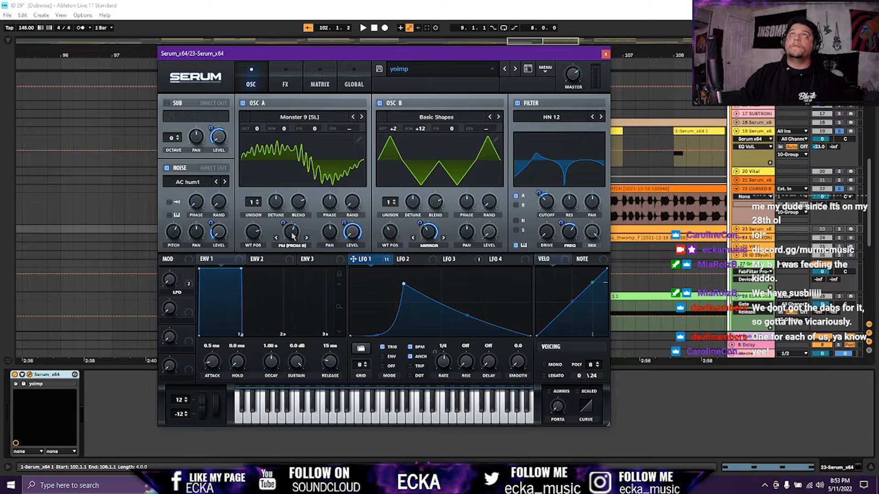
click(257, 234)
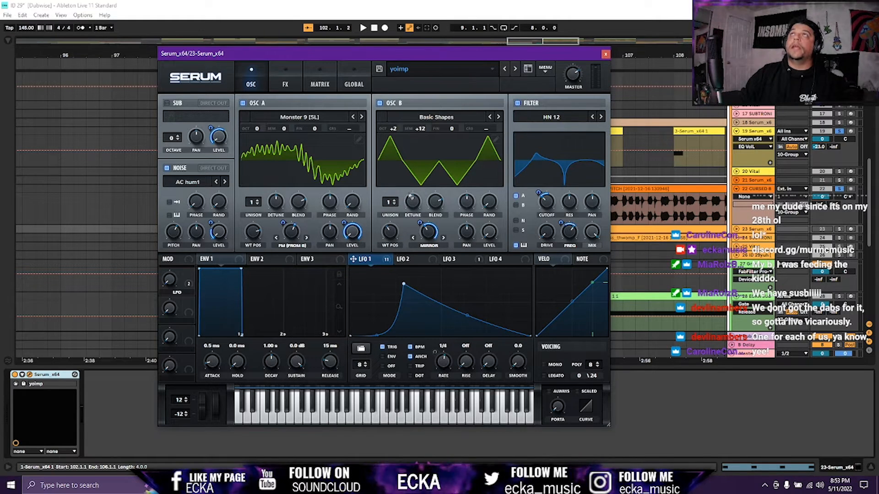
click(387, 261)
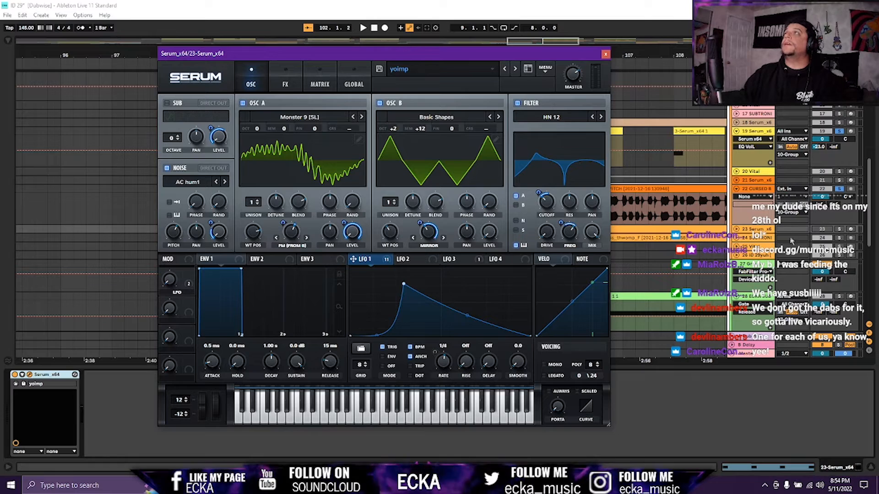
drag(544, 57, 618, 190)
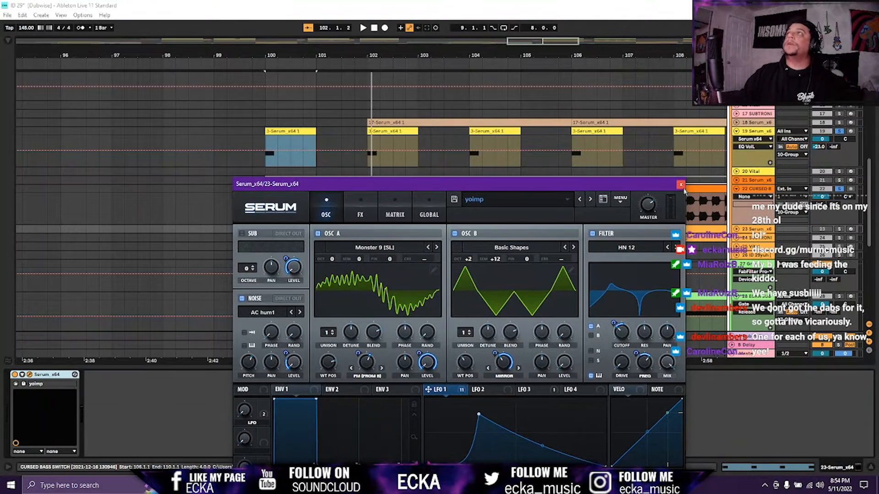
drag(607, 185, 576, 78)
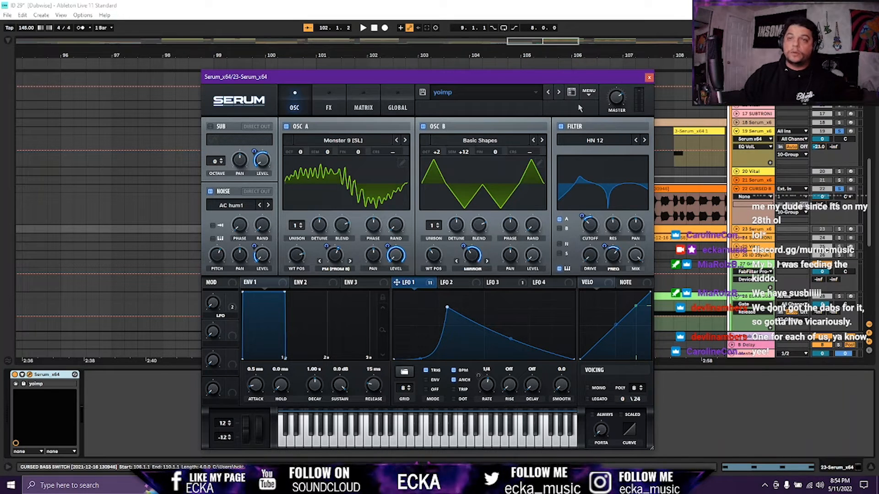
click(649, 77)
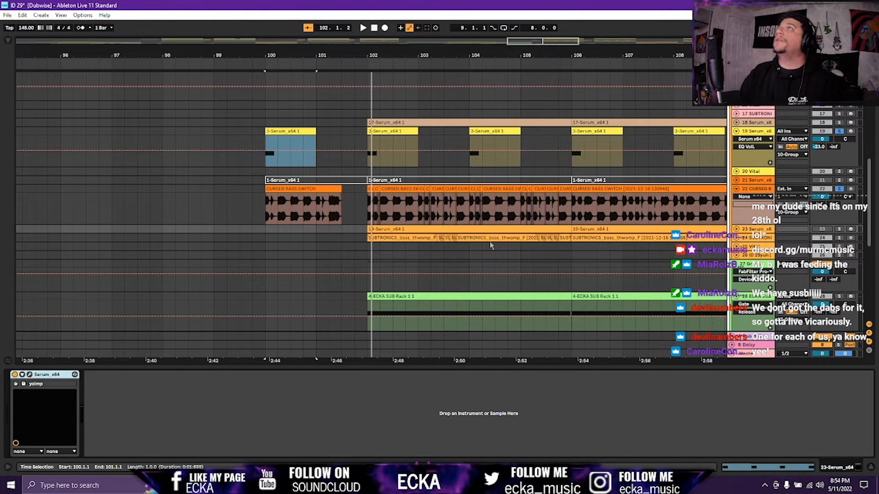
Select the SUBTRONICS bass thwomp clip at bar 102, solo and unfold track 24, and play it from there.
drag(438, 238, 367, 239)
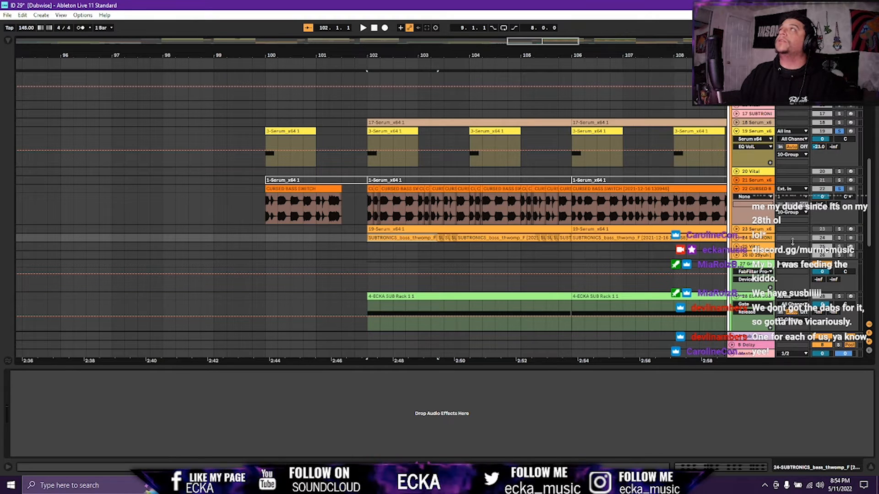
click(840, 239)
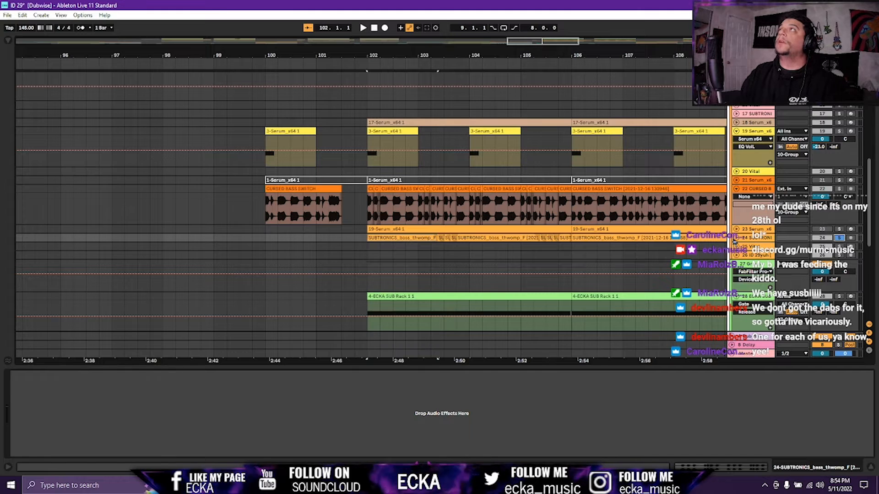
click(736, 239)
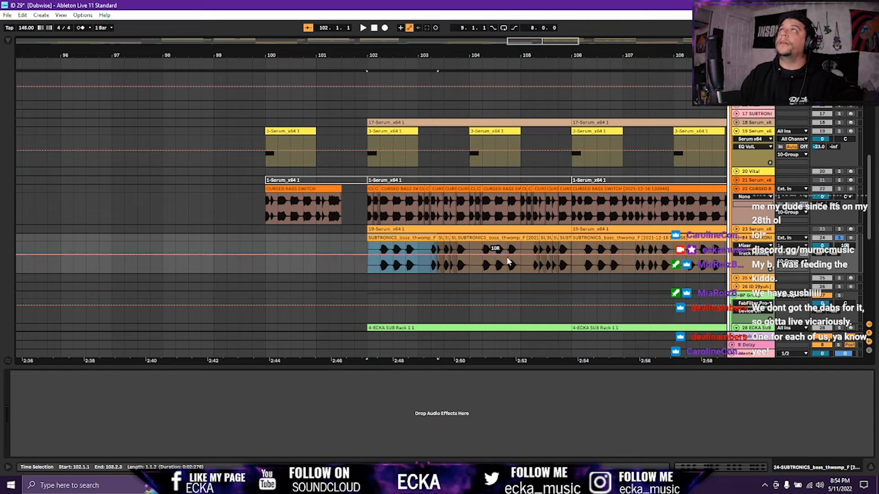
key(space)
right_click(386, 238)
click(281, 254)
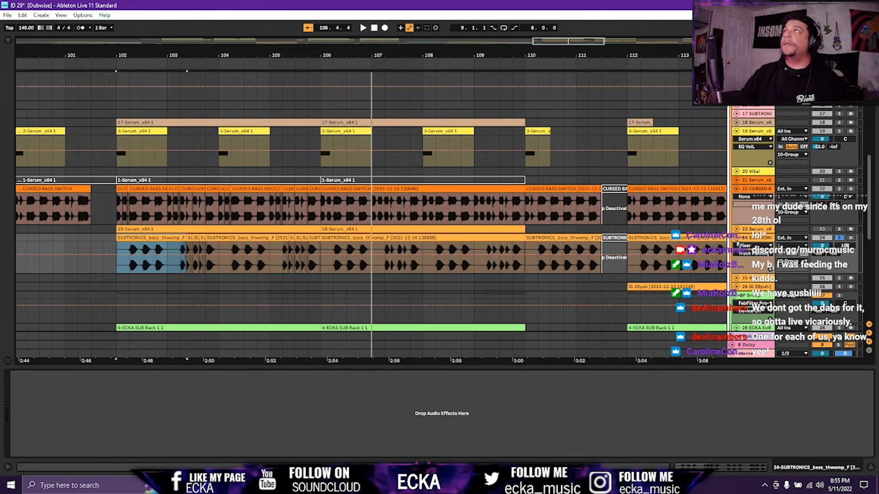
Show the thwomp clip's sample waveform on track 24 and widen the view across the whole sample.
click(751, 239)
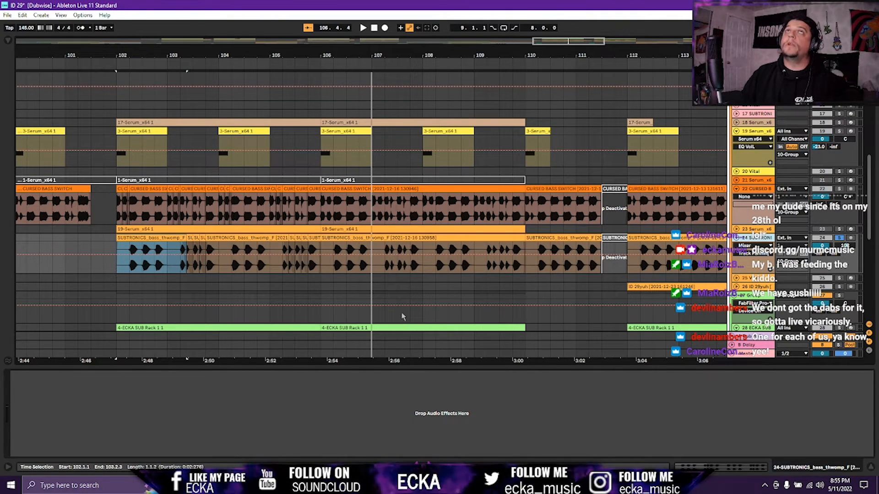
click(709, 467)
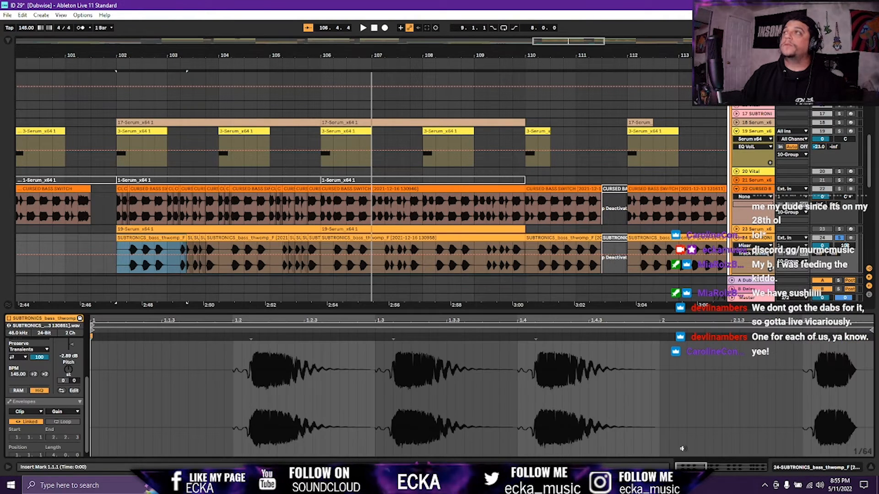
drag(704, 467, 771, 466)
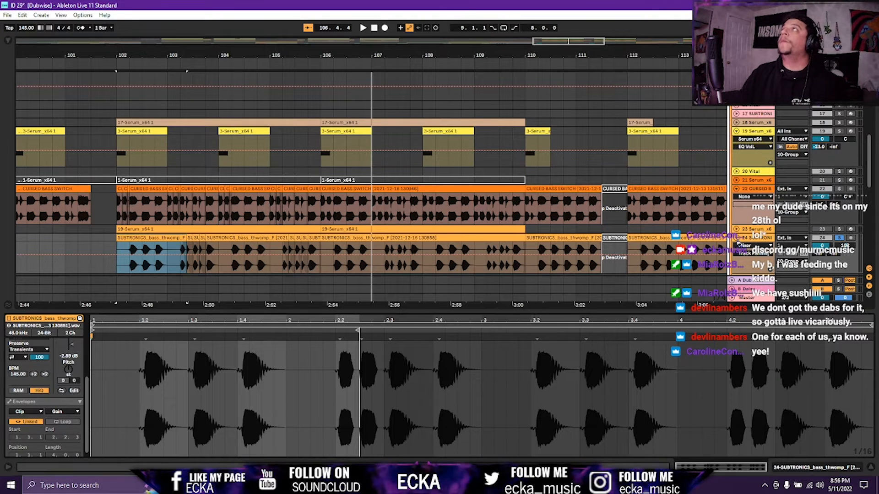
Fold track 24 and add the CURSED BASS SWITCH layer on track 22 to the solo.
click(736, 238)
click(735, 197)
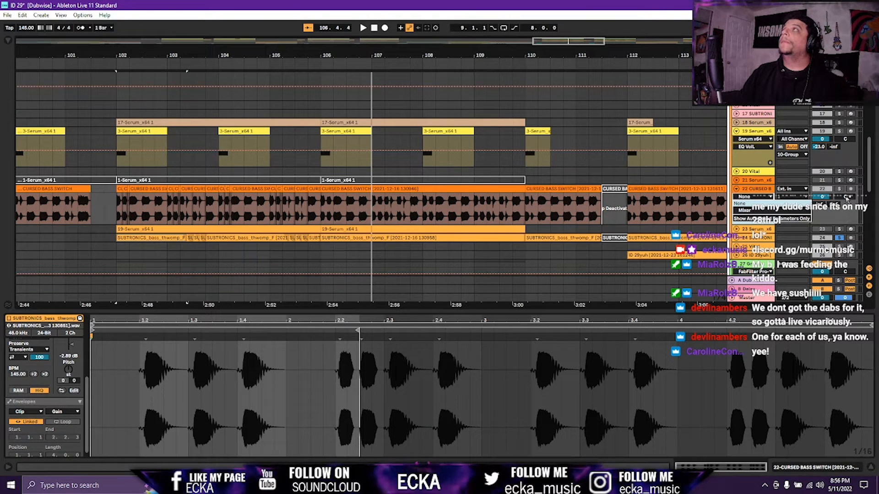
click(840, 188)
scroll(714, 230, down, 3)
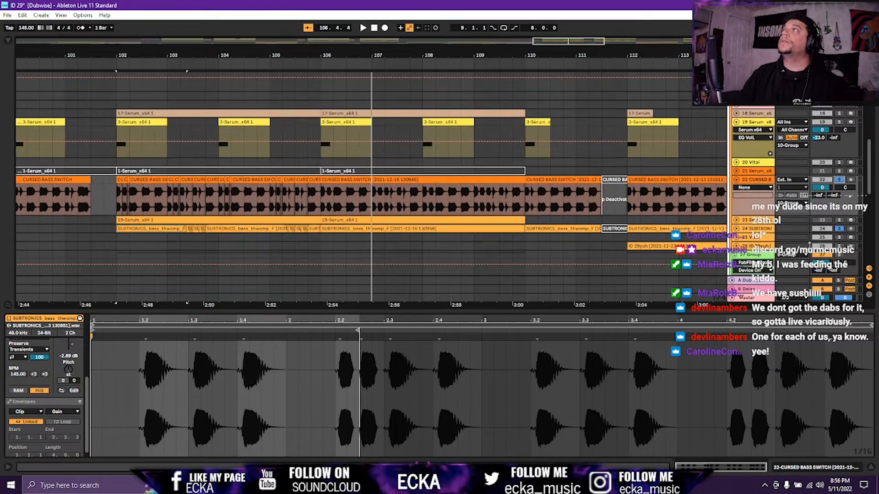
scroll(714, 230, down, 3)
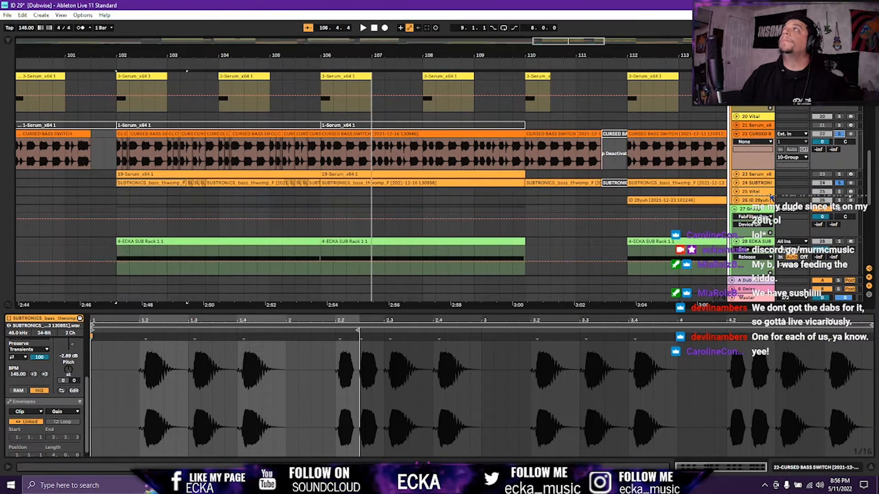
scroll(771, 198, up, 6)
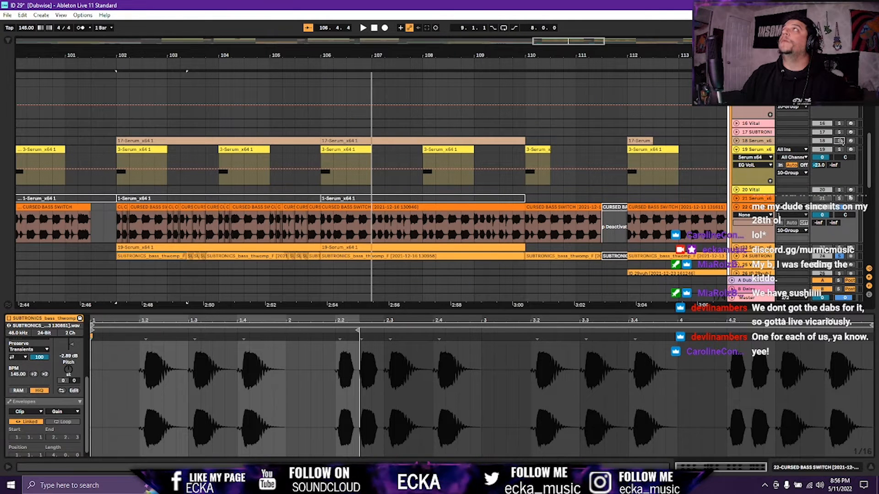
Solo track 18, view its MIDI clip at bar 102, and open its Serum patch BassAddictz Dubstep Bass 12 Yuh.
click(840, 141)
click(192, 142)
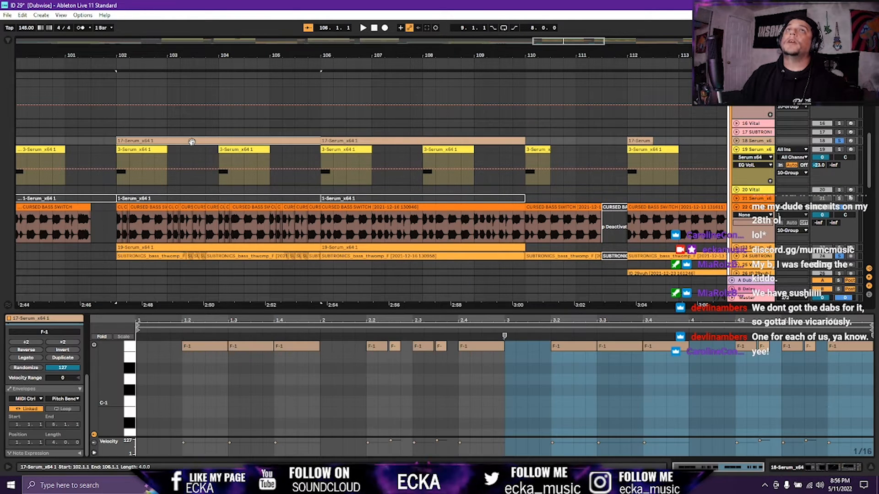
click(749, 141)
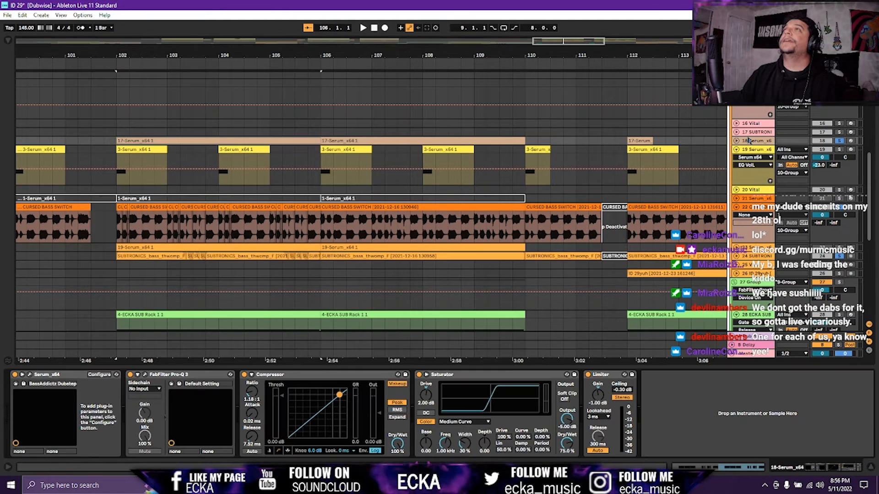
click(43, 376)
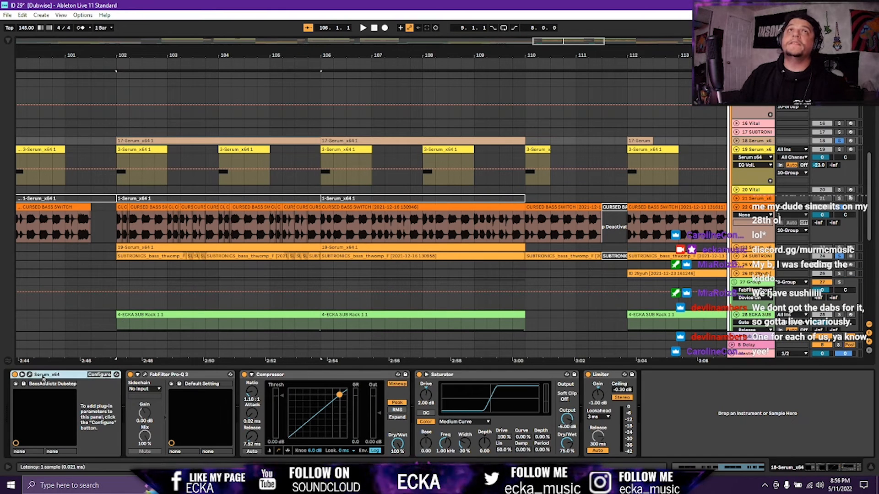
click(30, 375)
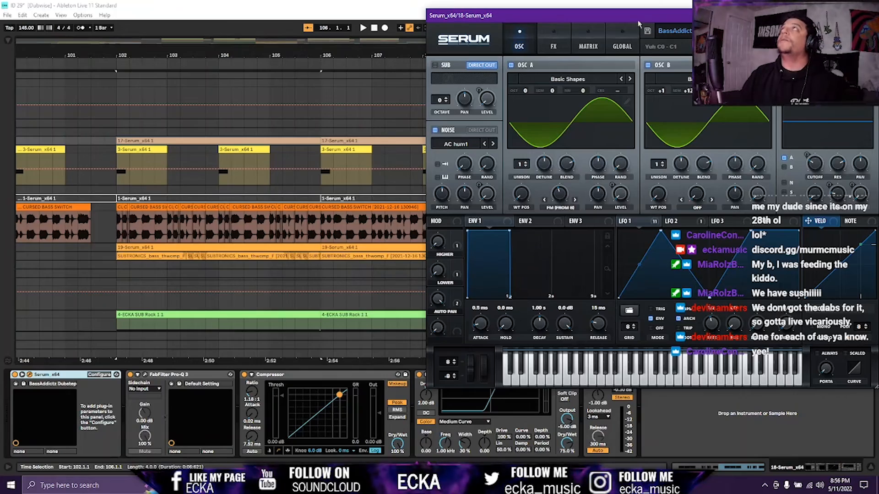
drag(640, 16, 305, 54)
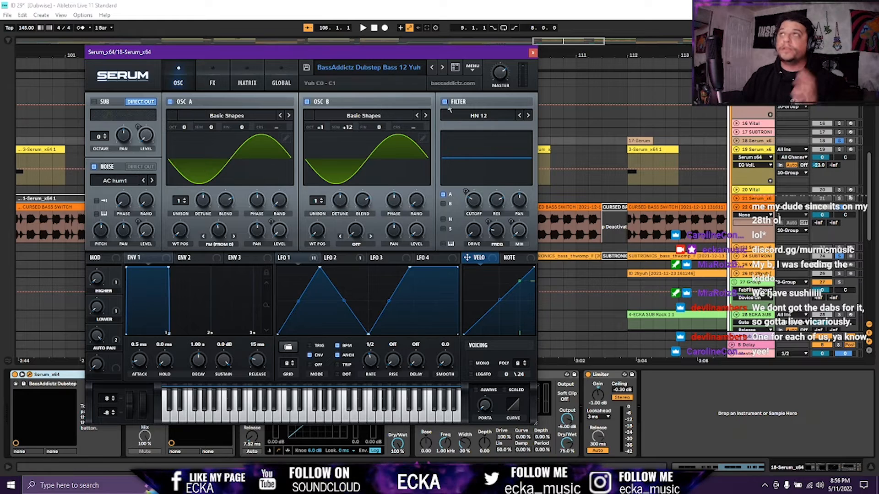
drag(447, 51, 575, 218)
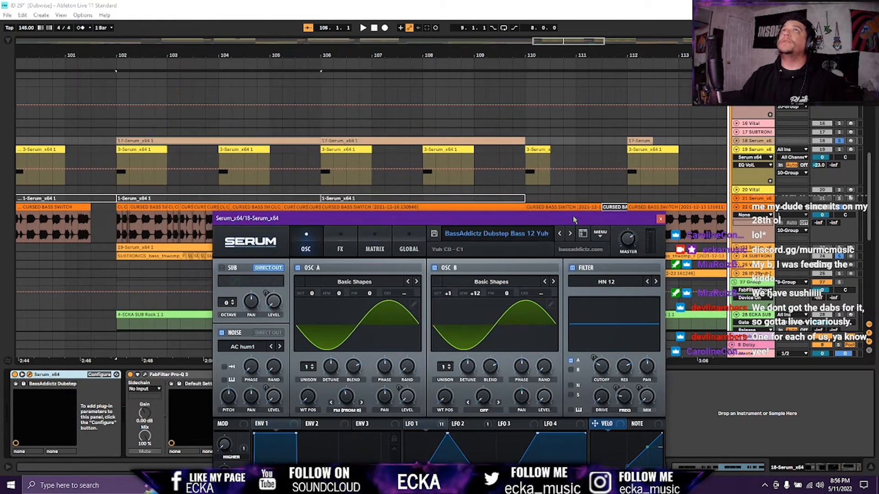
Unfold track 18, play its Serum clip from bar 102 while watching the patch, and close the Serum window.
click(736, 141)
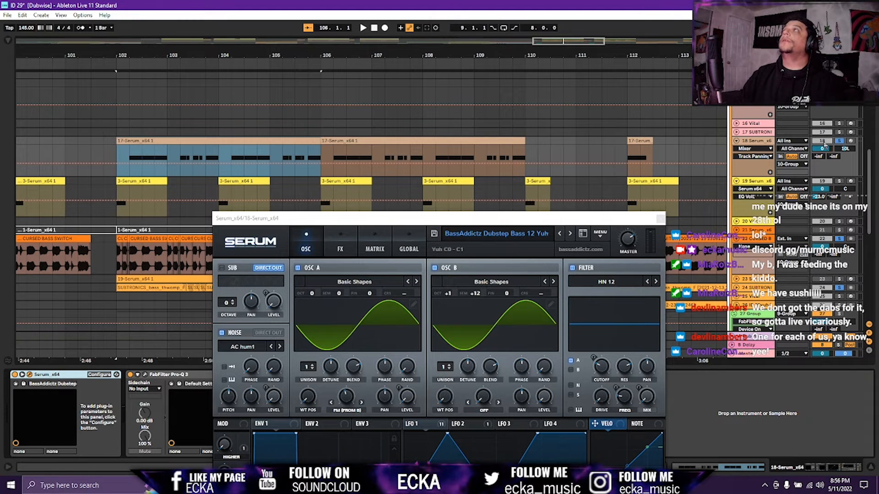
key(space)
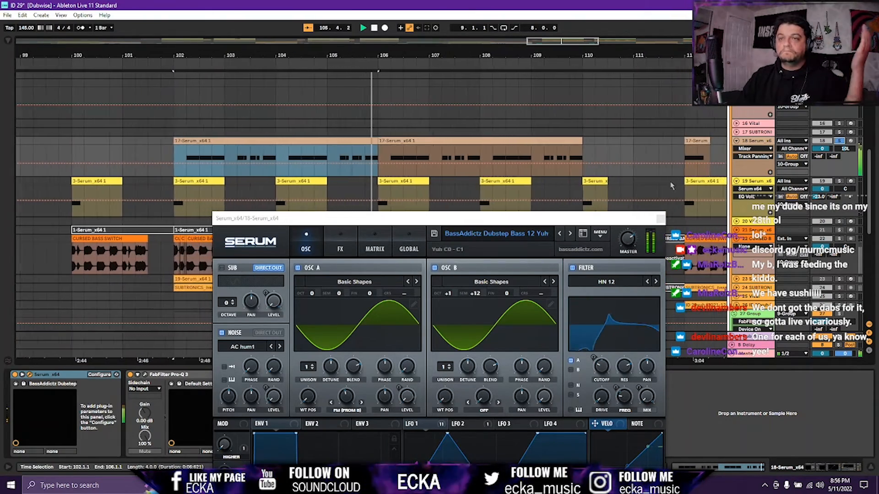
scroll(662, 178, down, 1)
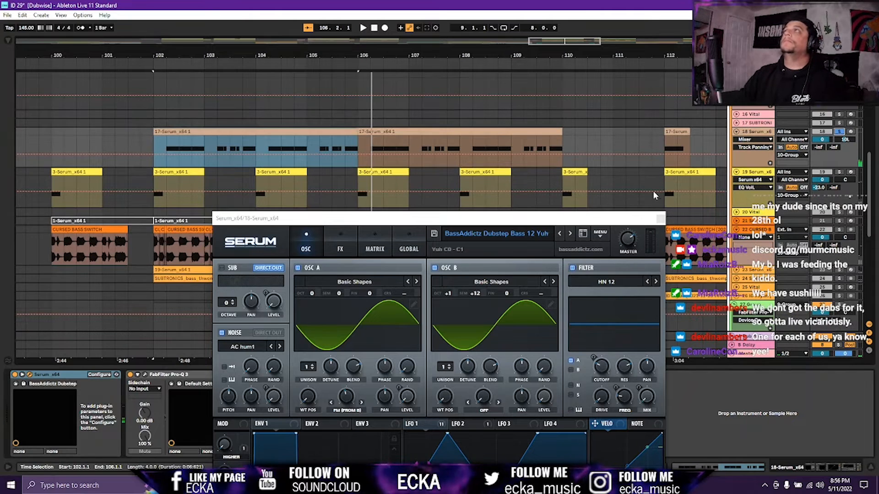
click(660, 218)
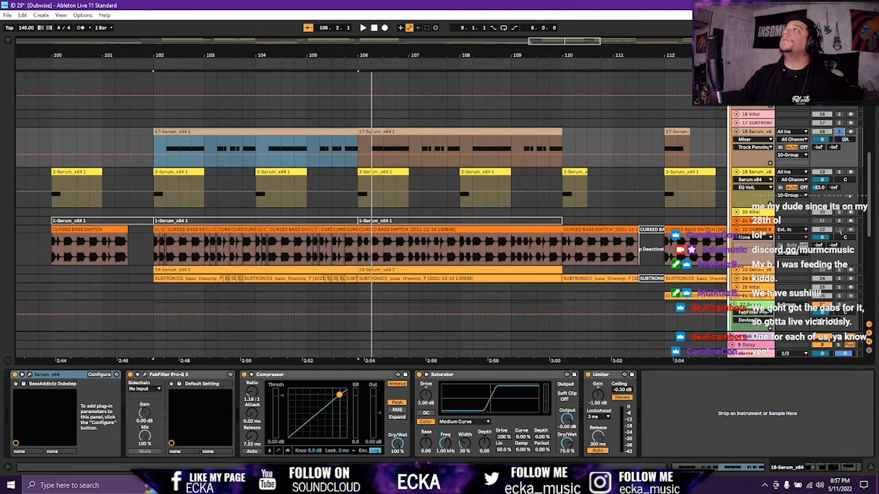
Add tracks 22, 24 and 19 to the solo with track 18 and play the combined bass layers.
click(839, 230)
click(840, 279)
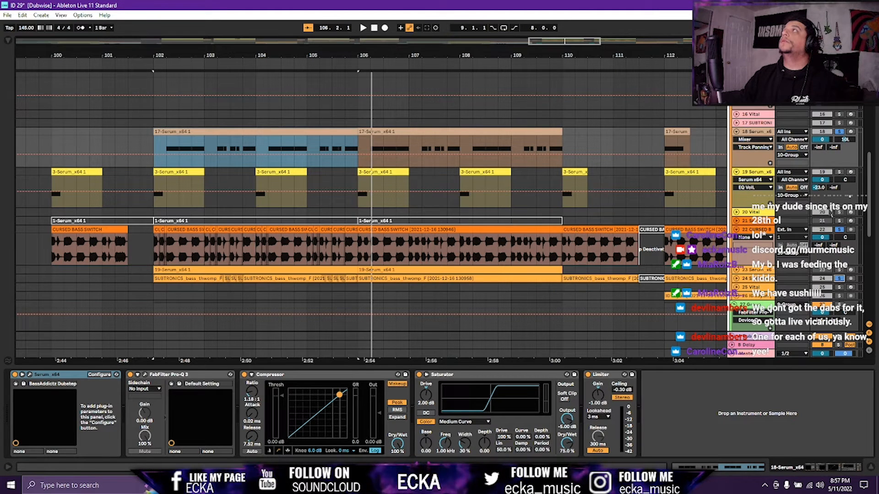
click(839, 171)
key(space)
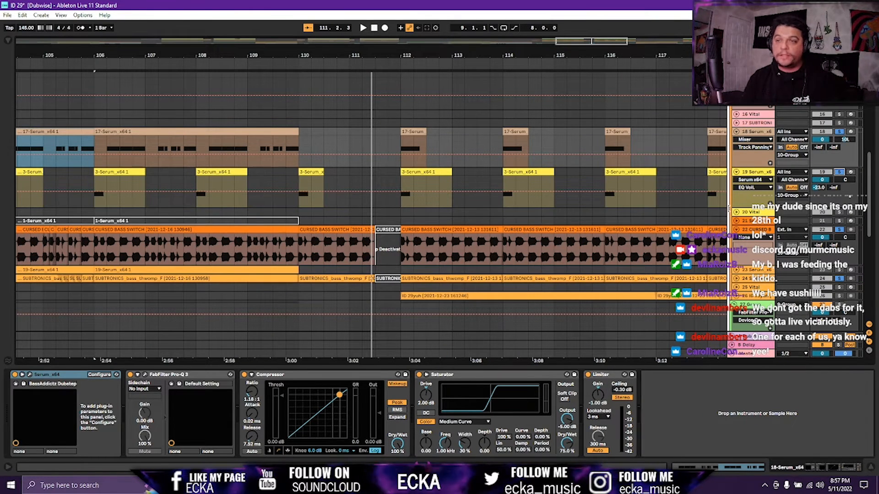
key(space)
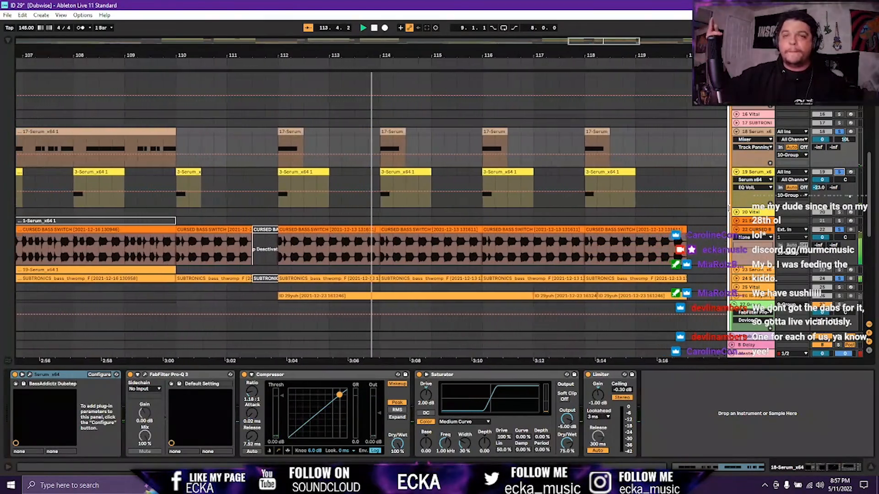
Solo and unfold the ID 29yuh track 26, and play the layered basses from bar 112 through the end of the section.
scroll(402, 192, down, 3)
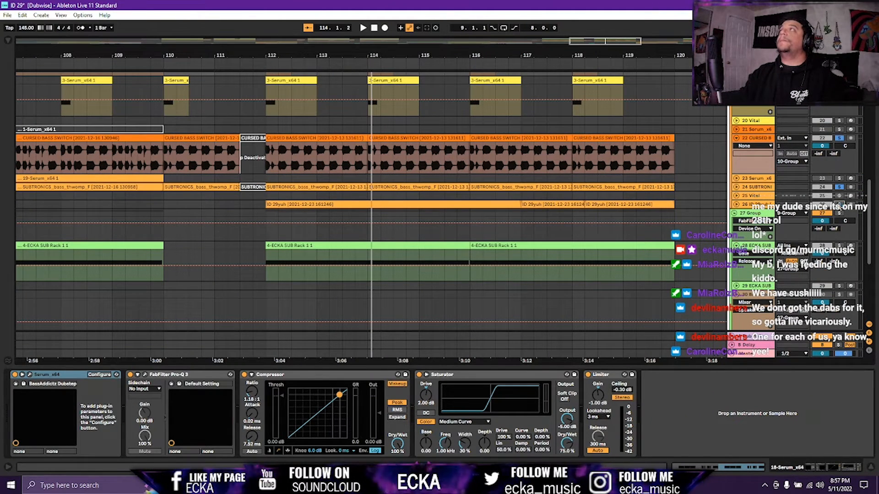
scroll(295, 113, up, 3)
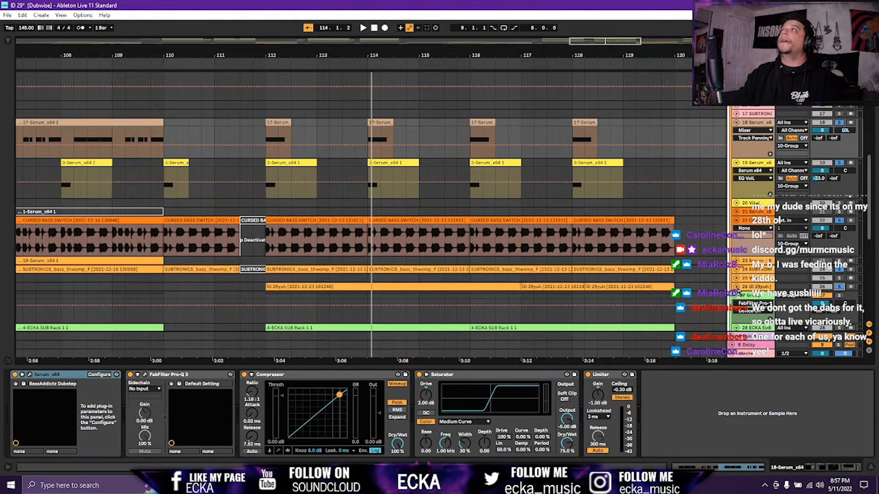
click(736, 288)
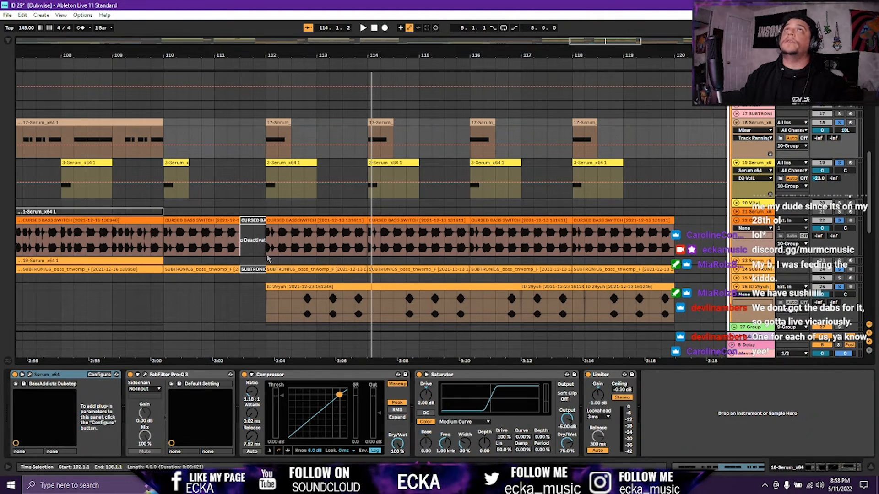
click(252, 269)
key(space)
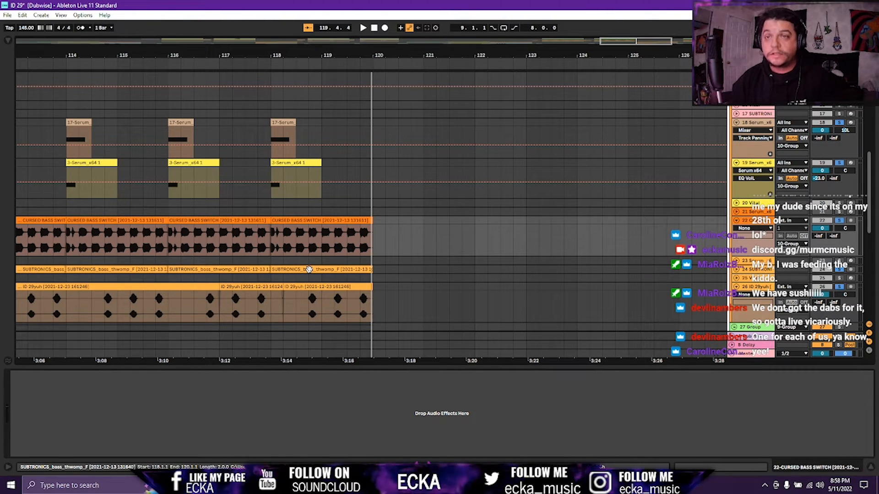
key(space)
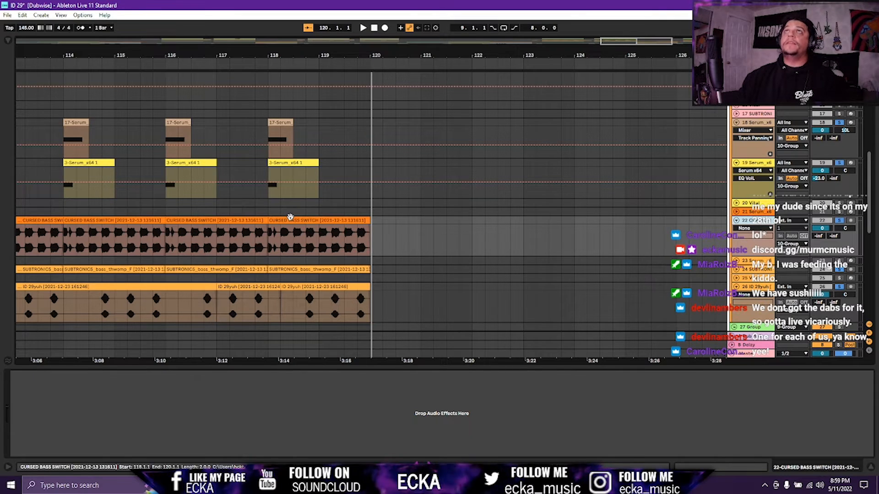
Select the Serum track 11, inspect its FabFilter Pro-Q 3 equalizer curve, and close the plug-in window.
scroll(695, 140, up, 5)
scroll(742, 110, up, 4)
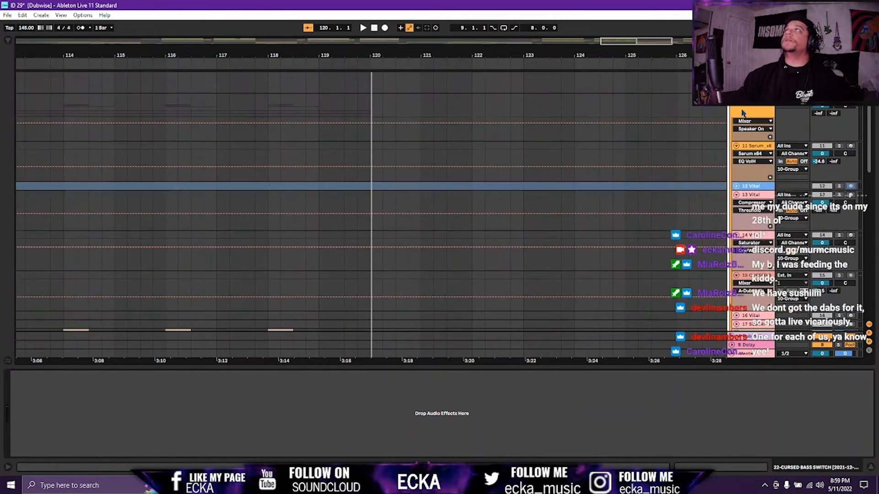
click(754, 179)
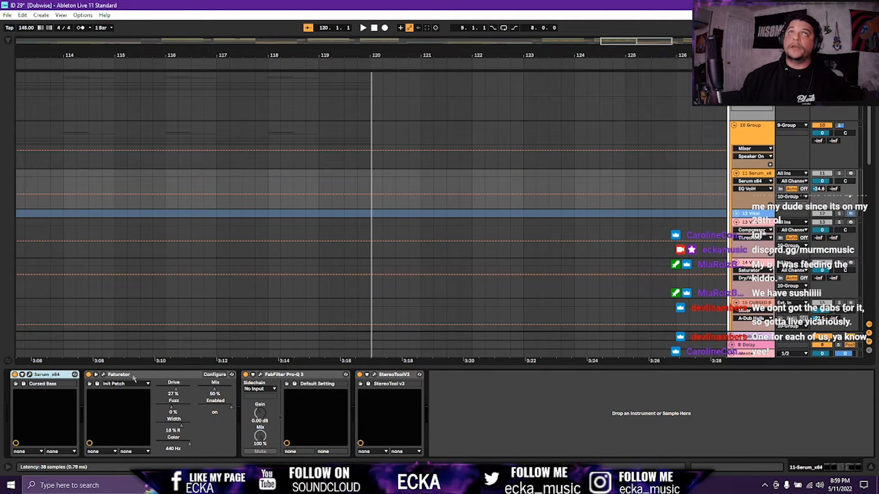
click(282, 378)
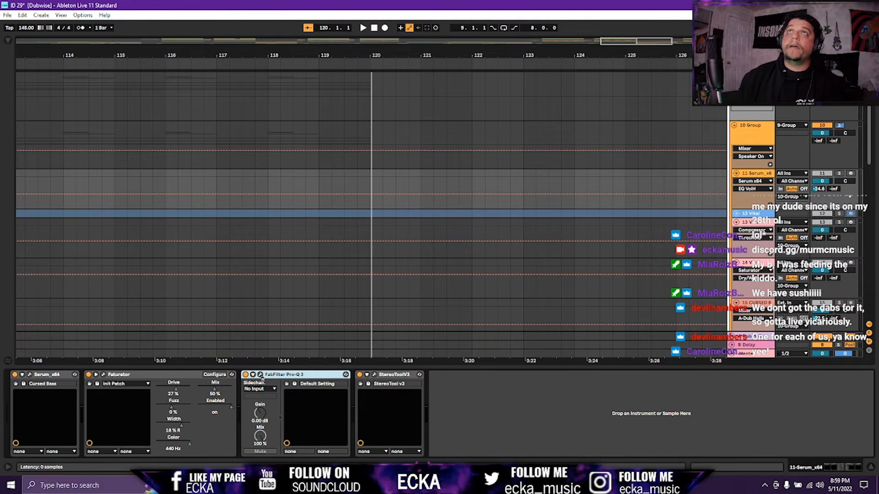
click(261, 376)
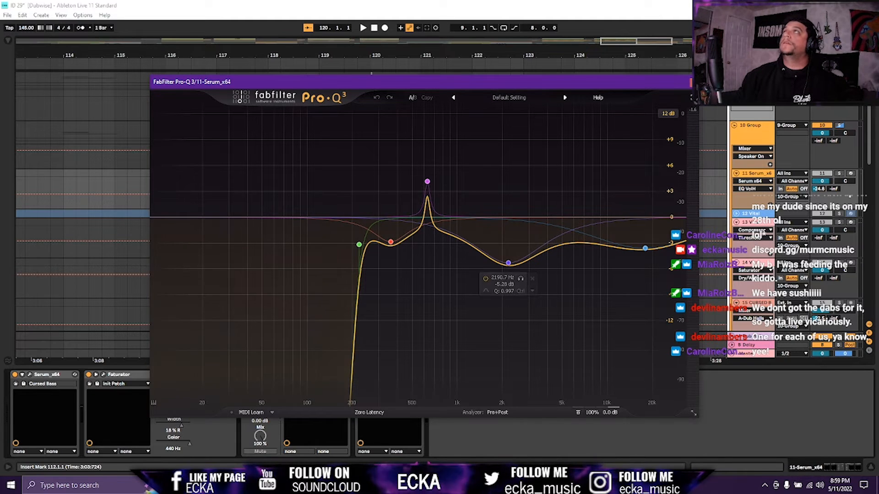
click(693, 82)
Open track 11's StereoToolV3 window, jump to the Serum clip at bar 29, and place the window over the arrangement.
click(401, 375)
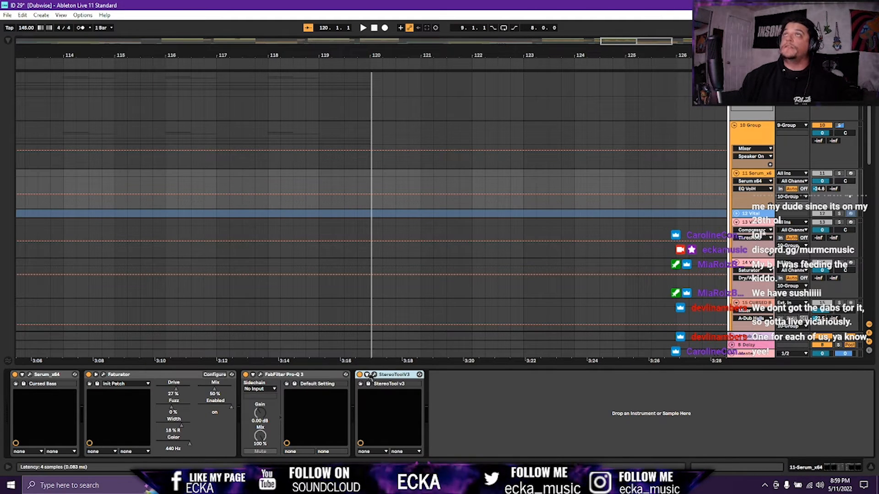
click(374, 375)
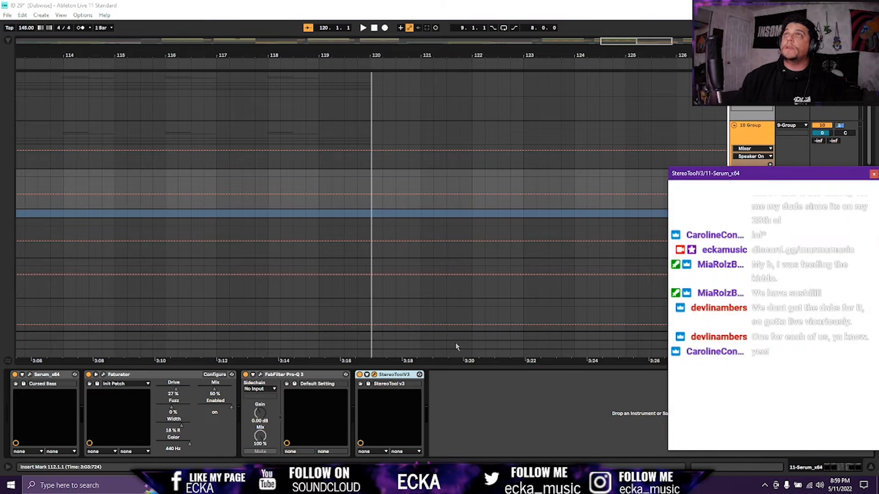
click(196, 38)
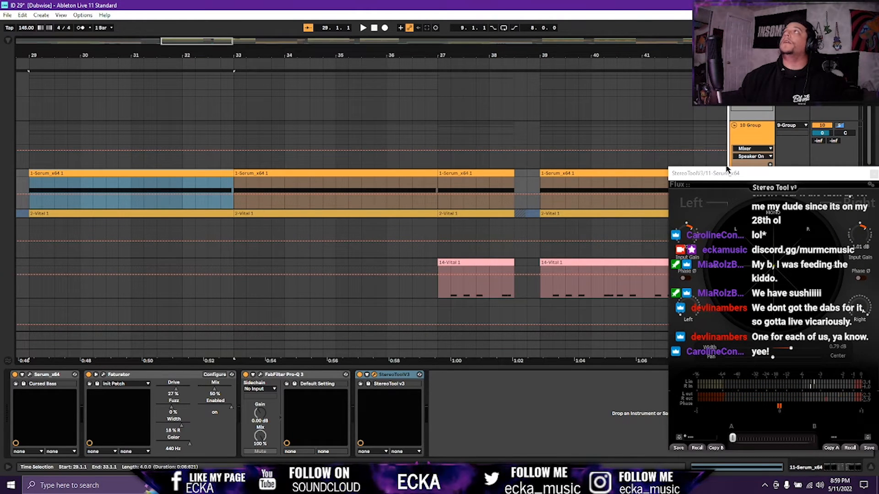
drag(727, 170, 468, 162)
Solo track 11 and play it repeatedly from bar 29 to examine its stereo width in Stereo Tool.
click(839, 174)
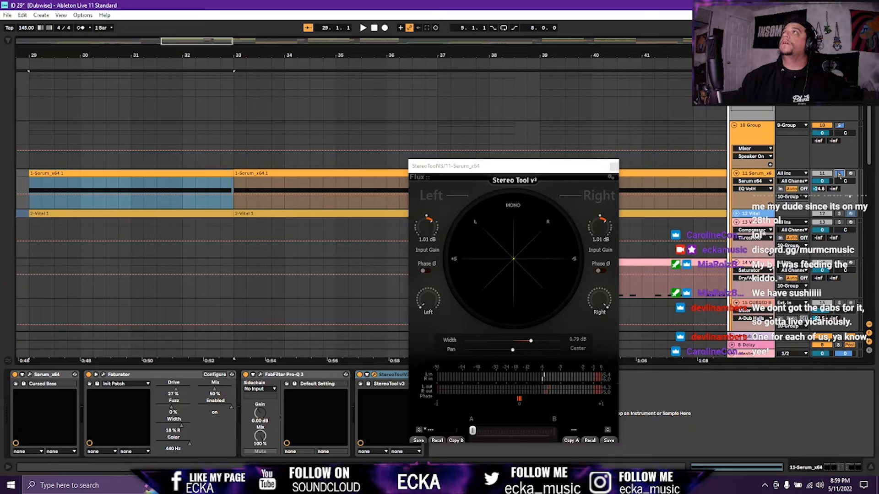
key(space)
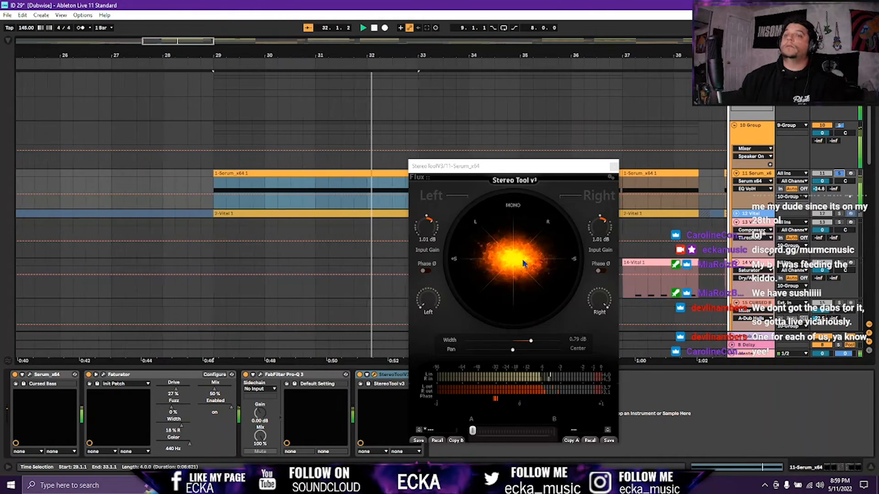
key(space)
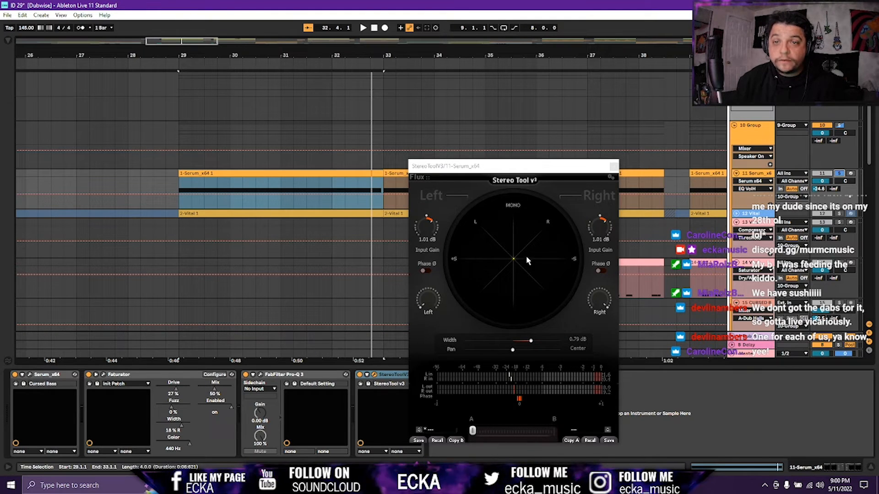
key(space)
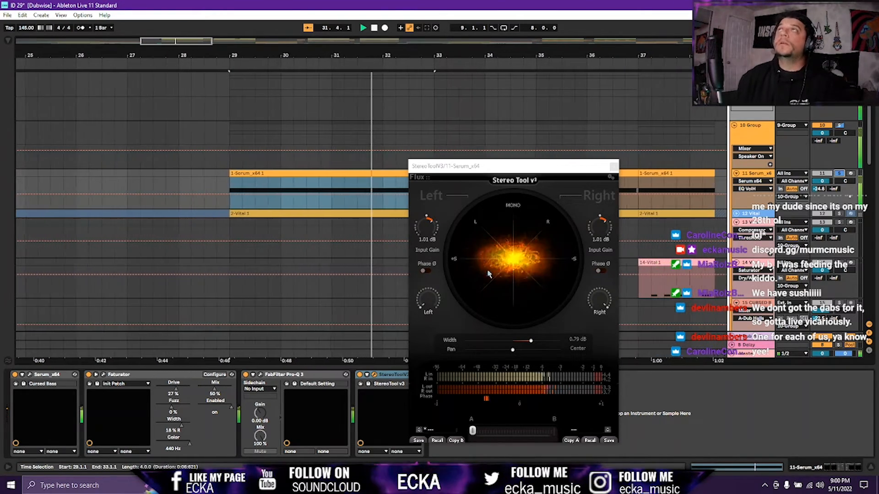
key(space)
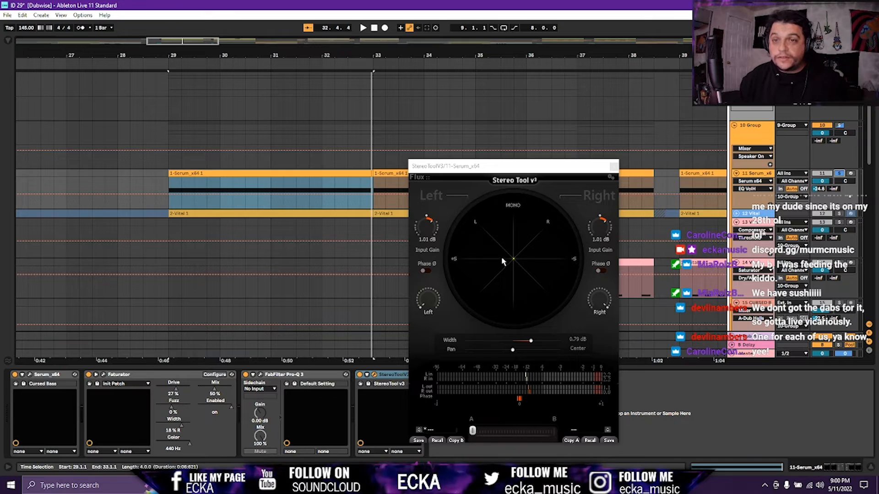
key(space)
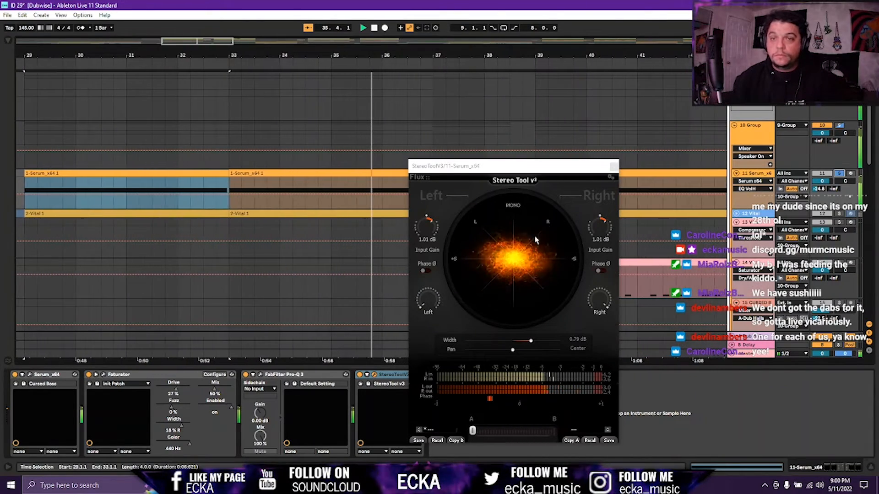
Close track 11's Stereo Tool window and select the StereoToolV3 device on the 10 Group track.
click(614, 167)
click(615, 172)
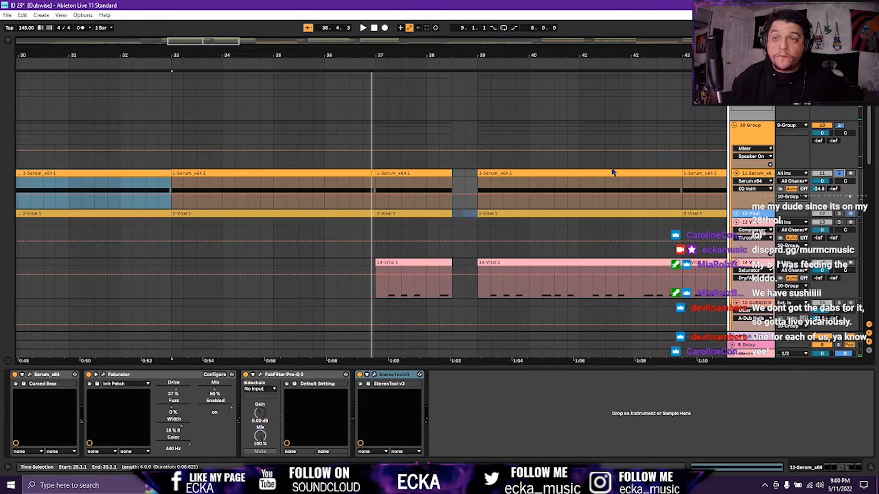
click(759, 133)
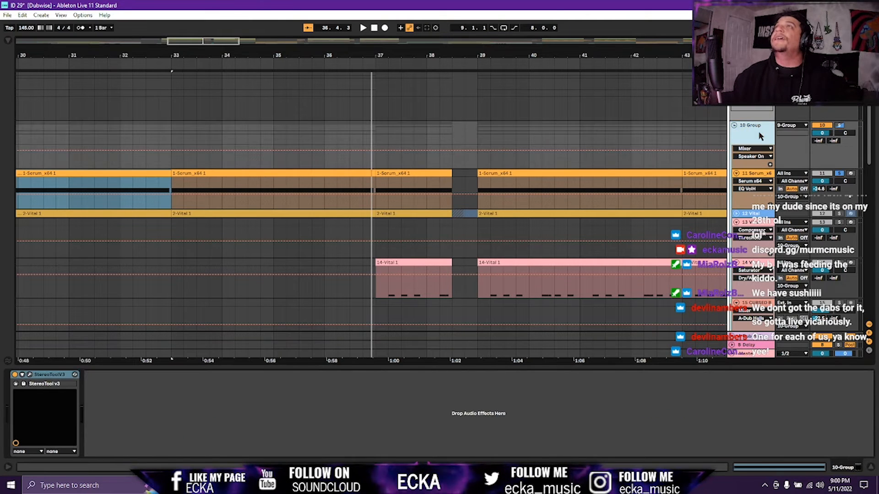
click(40, 375)
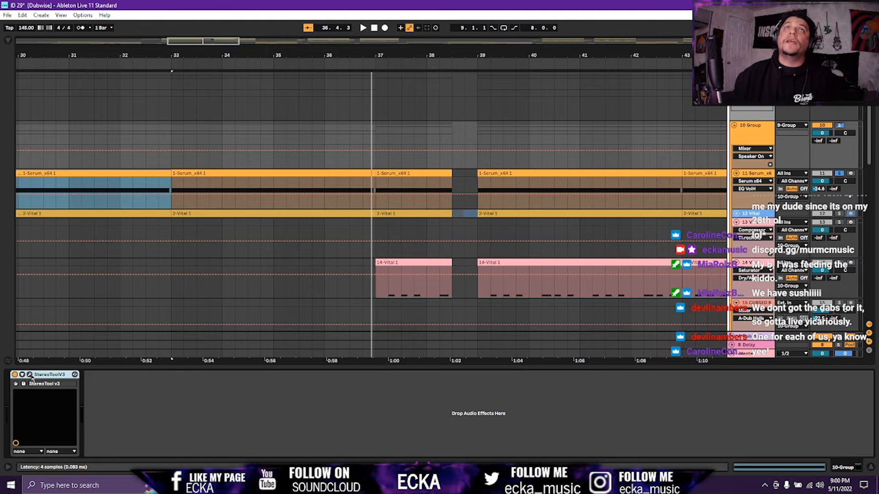
Find the 17-Serum clip at bar 102 on track 18 and play briefly from there with the 10 Group soloed.
click(539, 40)
click(605, 39)
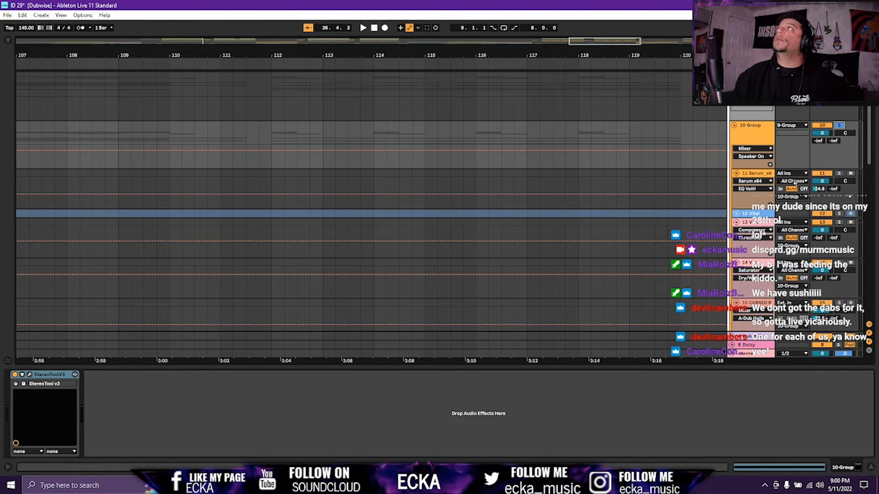
scroll(585, 242, down, 6)
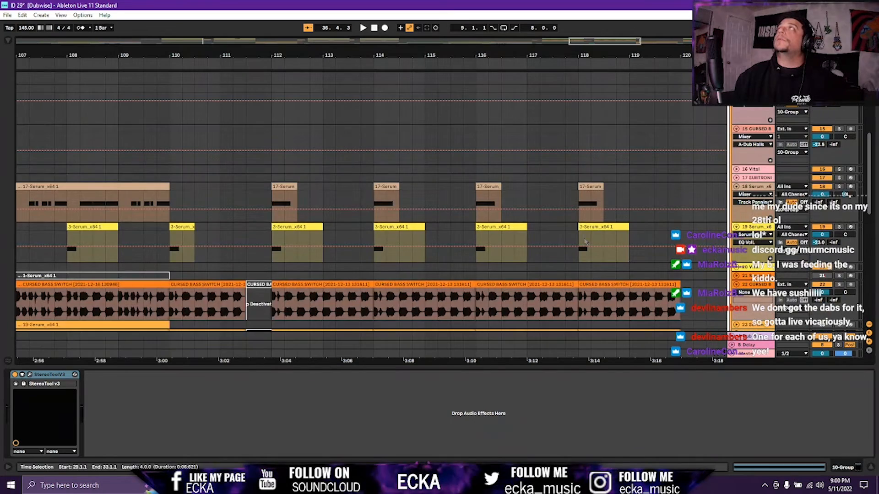
scroll(585, 242, up, 3)
scroll(212, 273, left, 3)
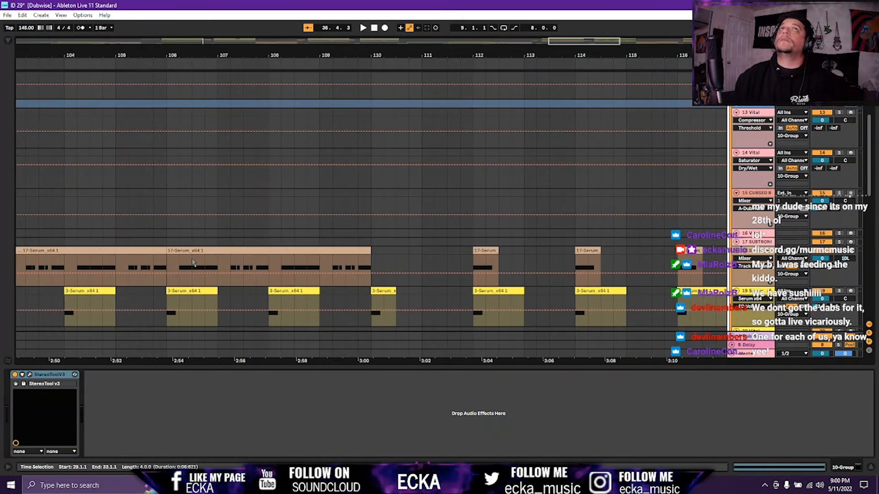
scroll(193, 262, left, 5)
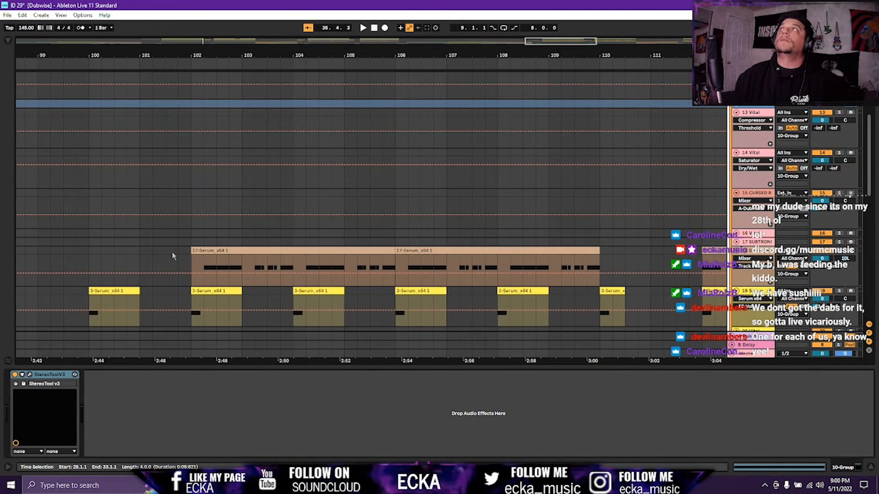
scroll(183, 259, down, 3)
click(196, 193)
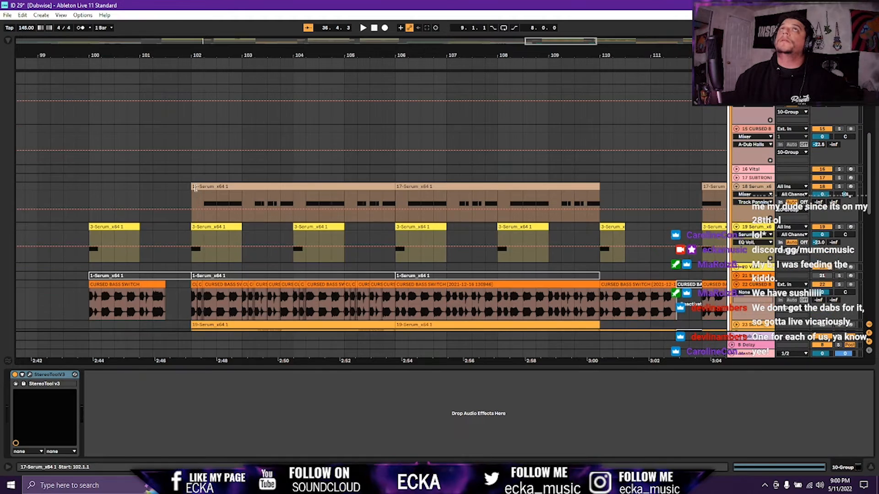
key(space)
scroll(739, 132, up, 4)
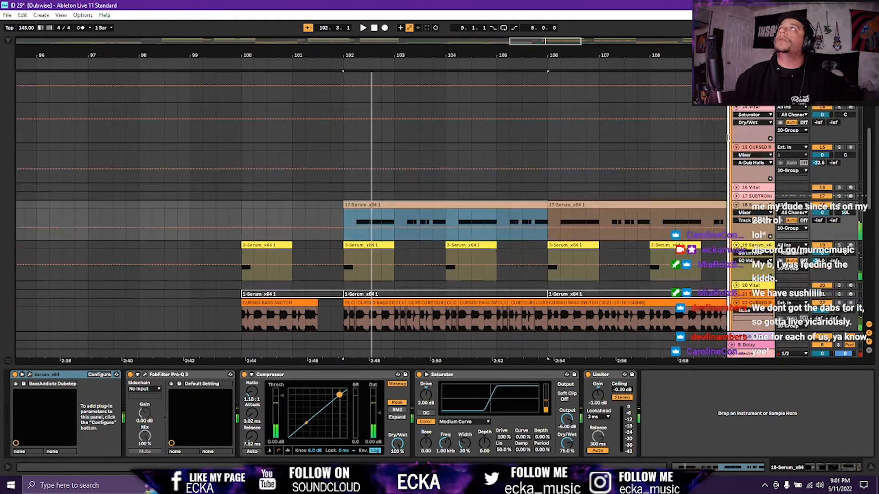
scroll(739, 132, up, 3)
key(space)
Open the 10 Group's StereoToolV3 window over the arrangement, play the drop to examine its stereo width, and close the window.
click(740, 128)
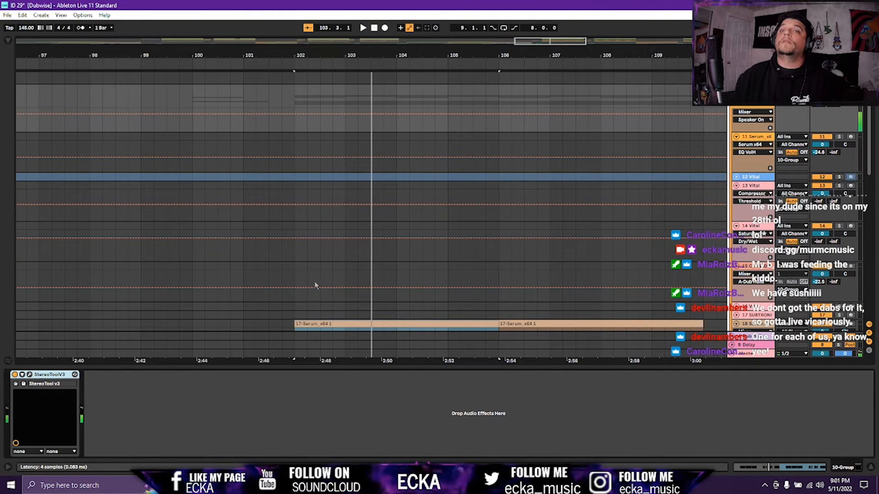
drag(685, 81, 255, 118)
key(space)
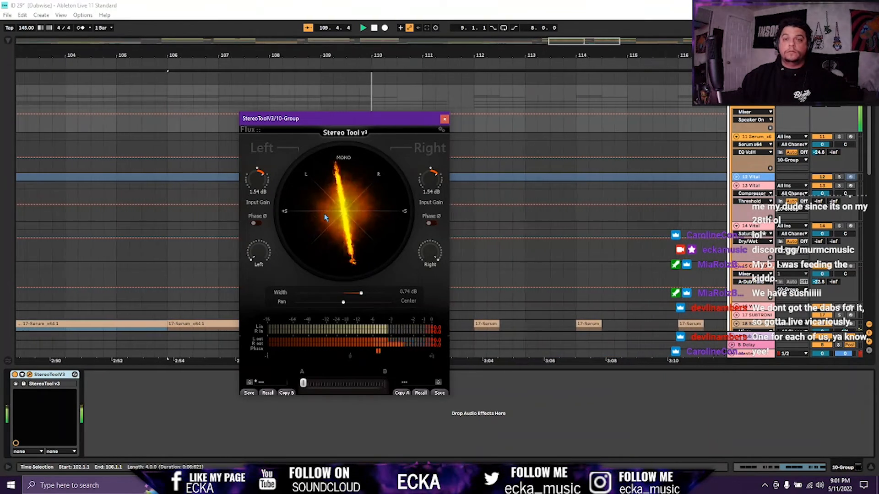
key(space)
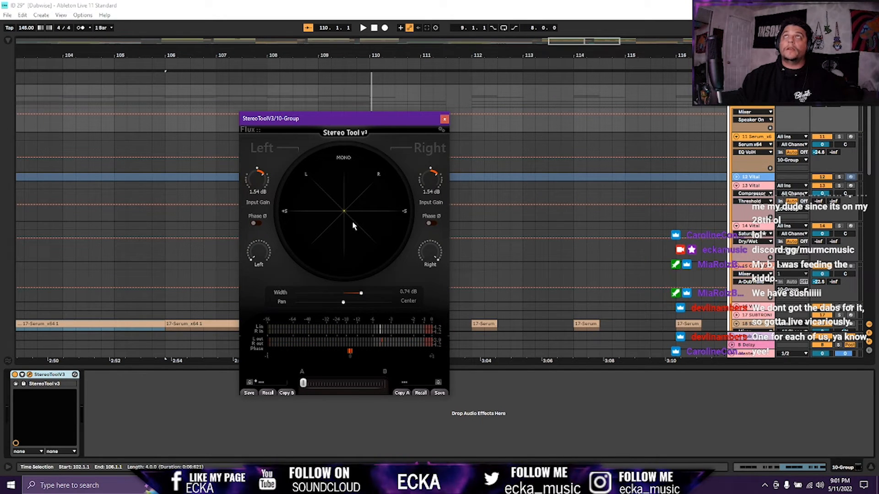
key(space)
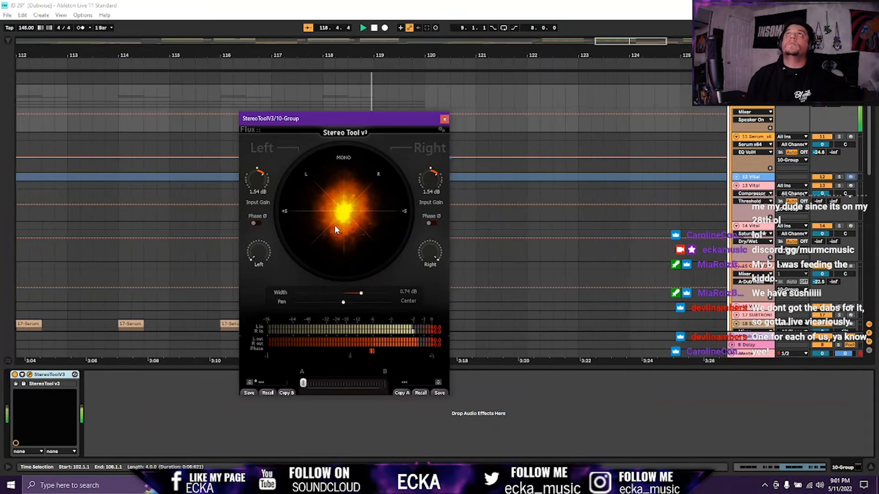
key(space)
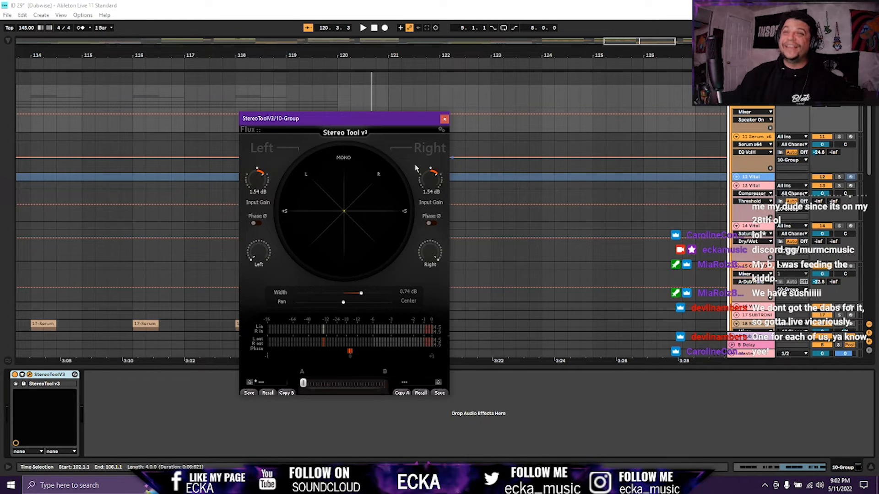
click(446, 120)
Examine the tracks from bar 114 onward, through the build-up at bar 120 to the bass clips starting at bar 129.
scroll(368, 230, down, 4)
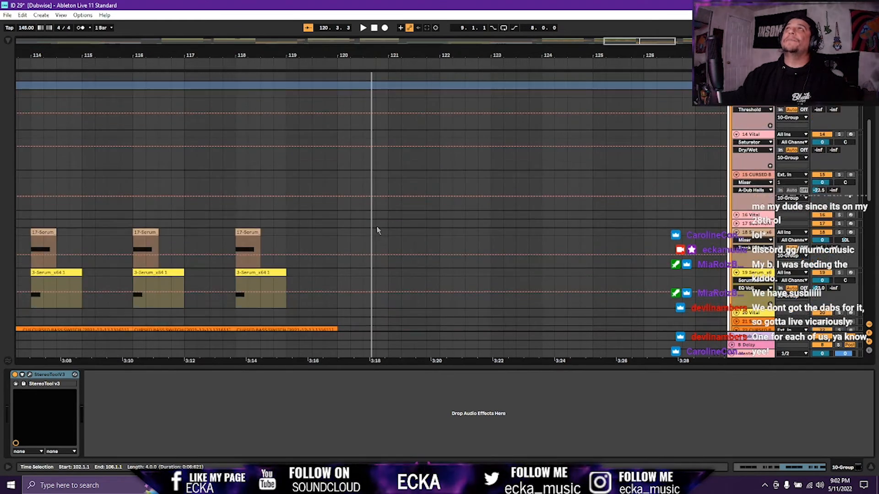
scroll(304, 257, down, 10)
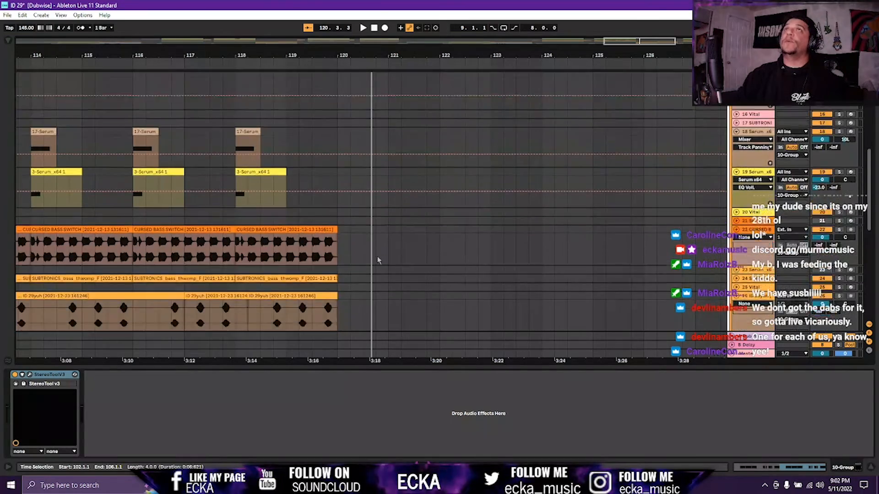
scroll(434, 280, down, 2)
scroll(442, 277, right, 4)
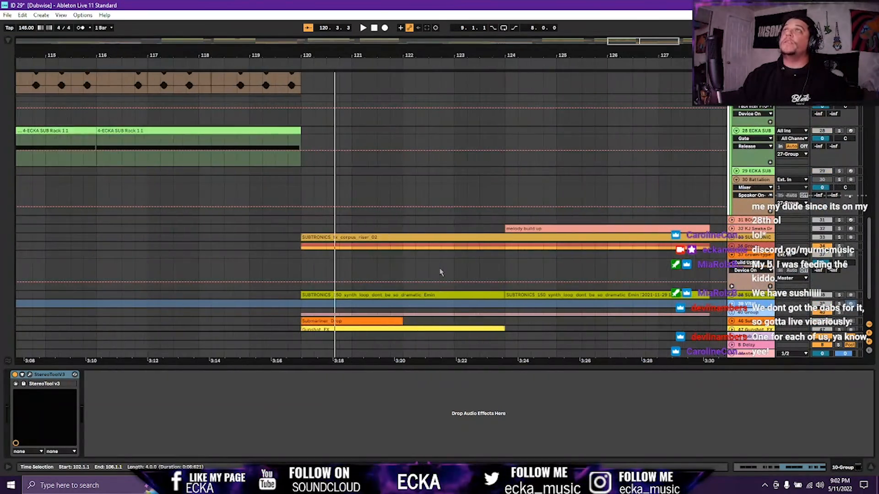
scroll(448, 271, down, 1)
scroll(450, 266, down, 1)
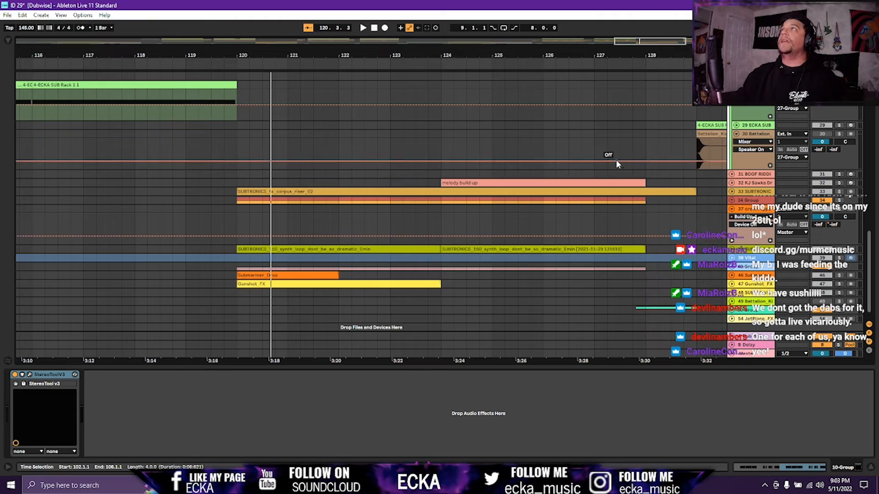
scroll(627, 154, down, 1)
scroll(647, 138, right, 3)
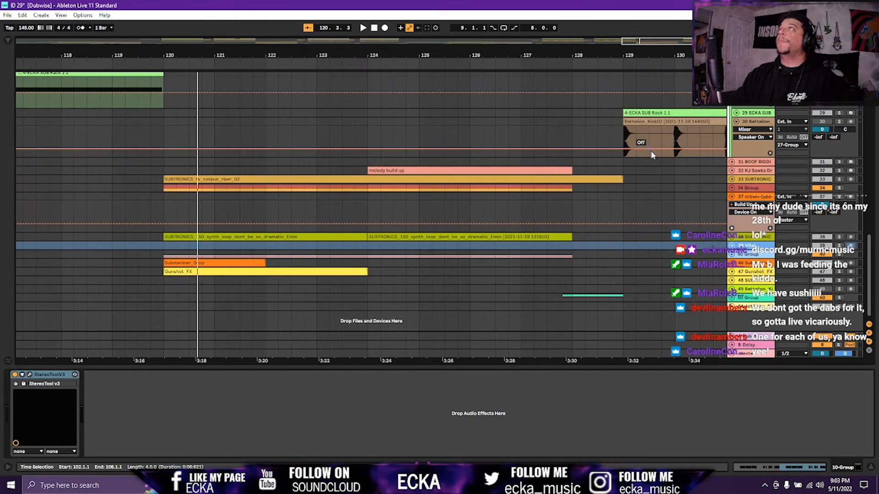
scroll(648, 151, up, 5)
scroll(648, 152, up, 6)
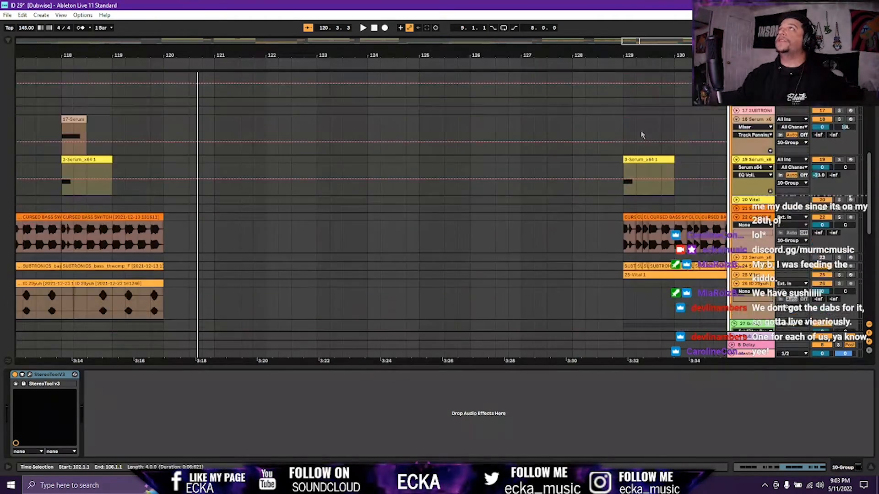
scroll(616, 142, right, 2)
scroll(608, 164, right, 10)
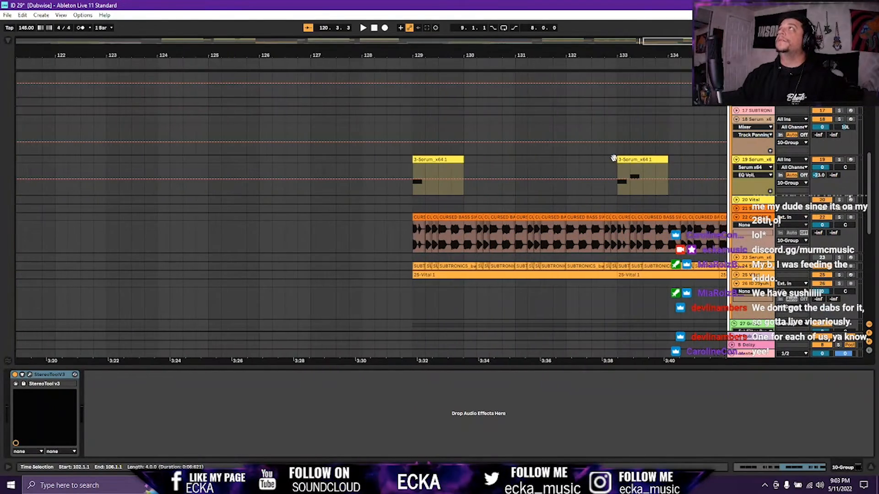
scroll(316, 183, up, 8)
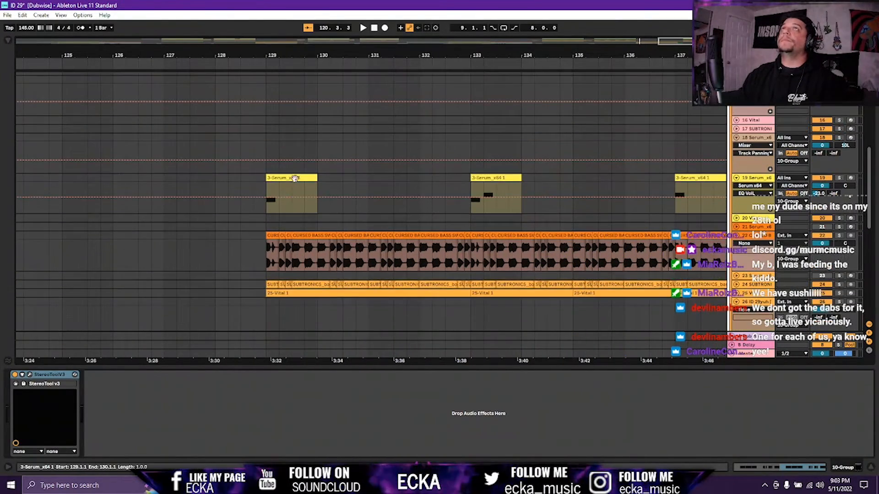
scroll(305, 165, down, 7)
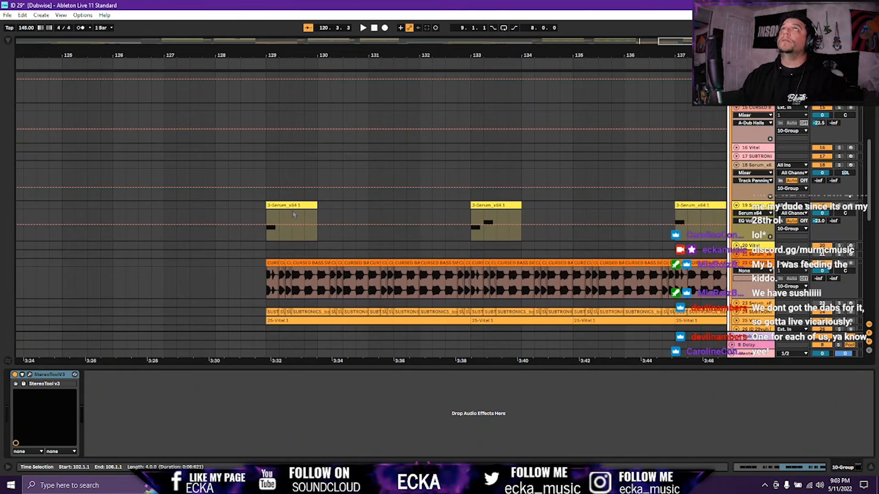
scroll(292, 265, down, 2)
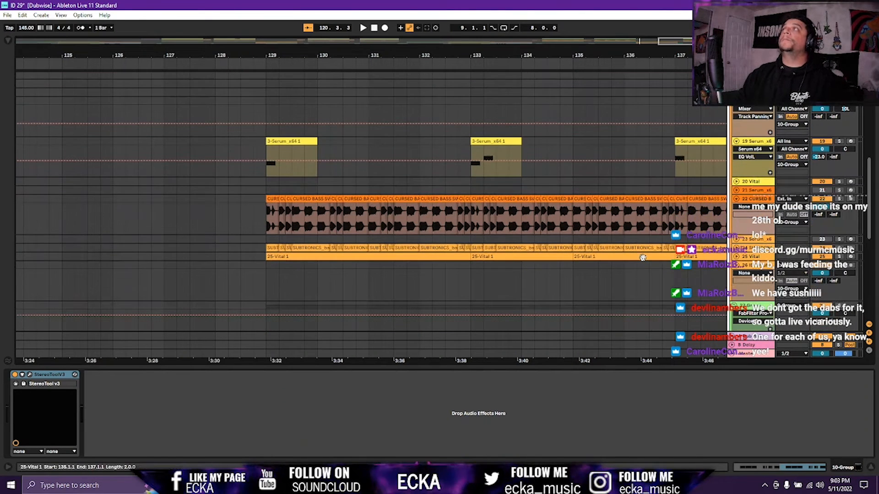
Unfold and solo Vital track 25, and select its clip at bar 129.
click(736, 257)
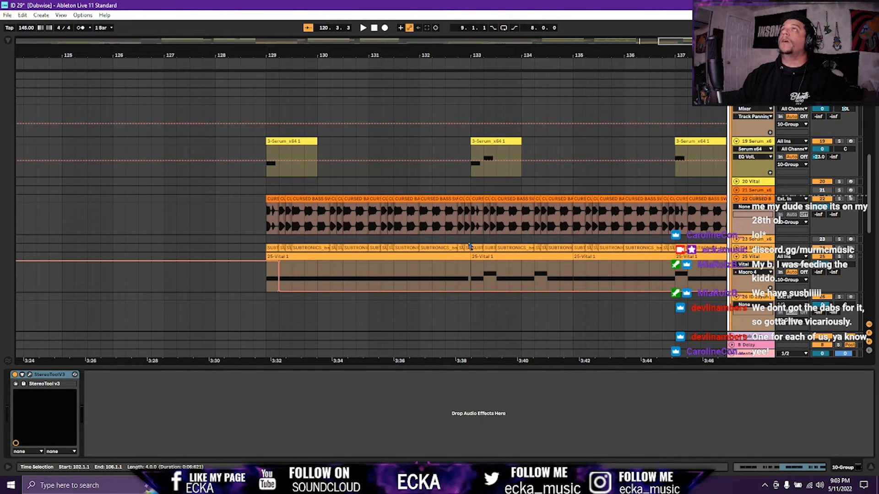
click(275, 254)
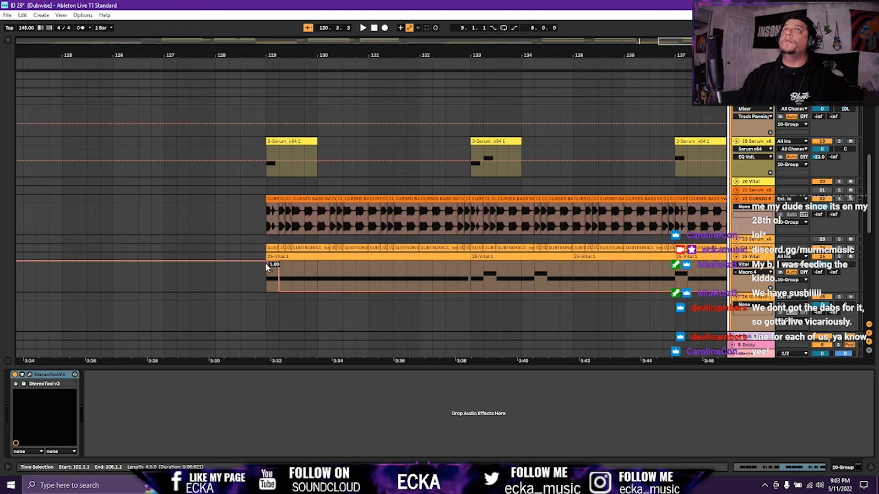
click(289, 257)
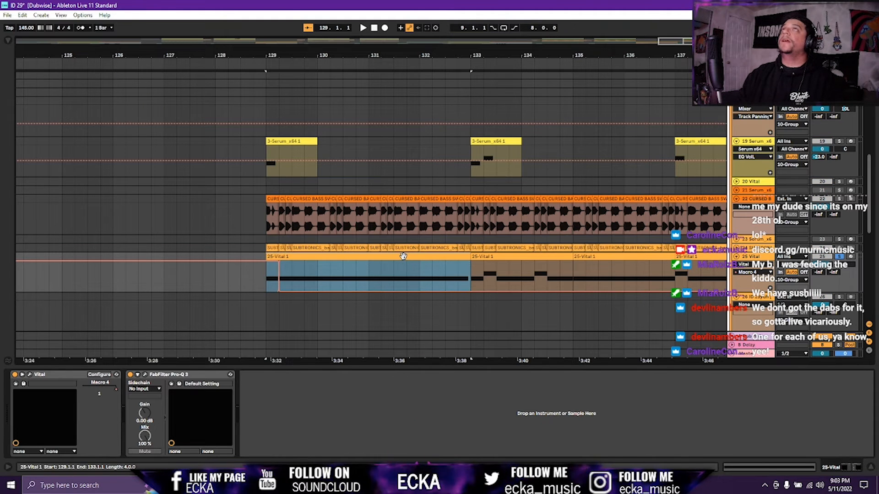
Open track 25's Vital patch, inspect its LFO 3 and LFO 2 shapes, and close the synth window.
click(41, 376)
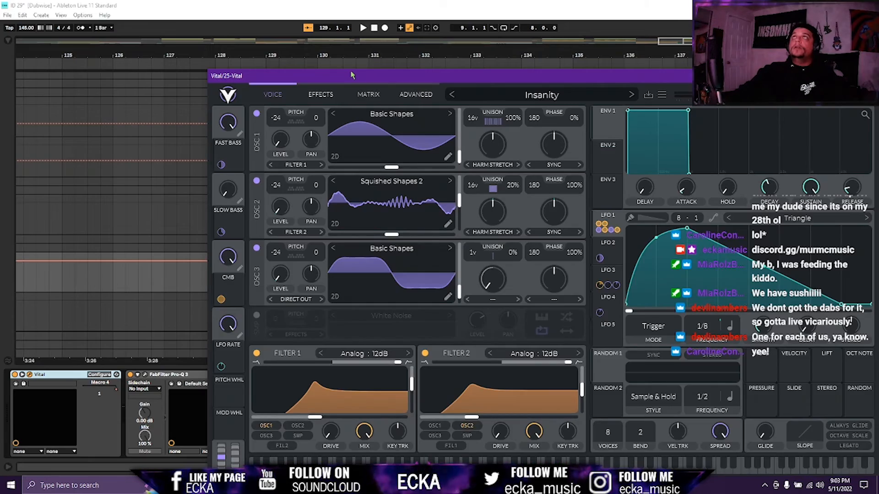
drag(352, 75, 254, 41)
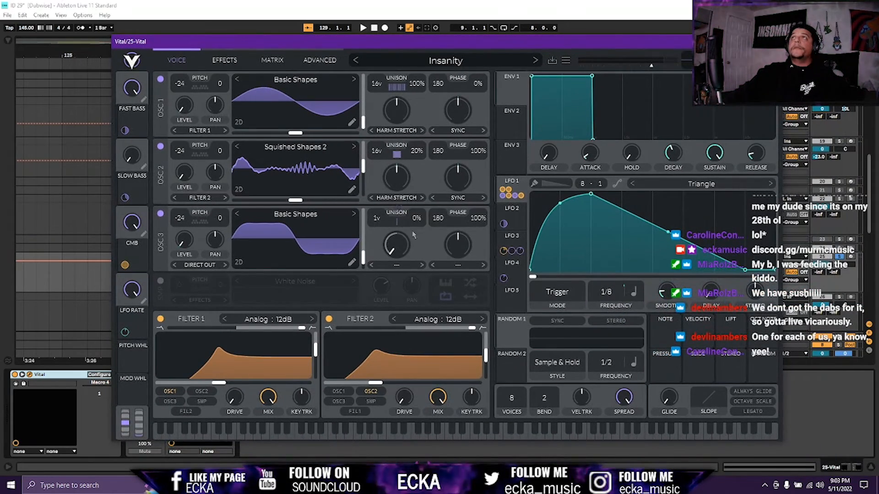
click(515, 237)
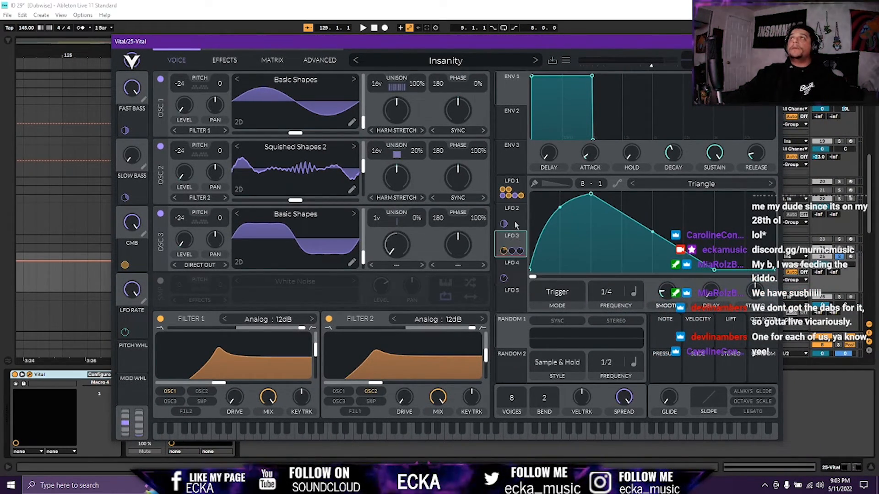
click(515, 225)
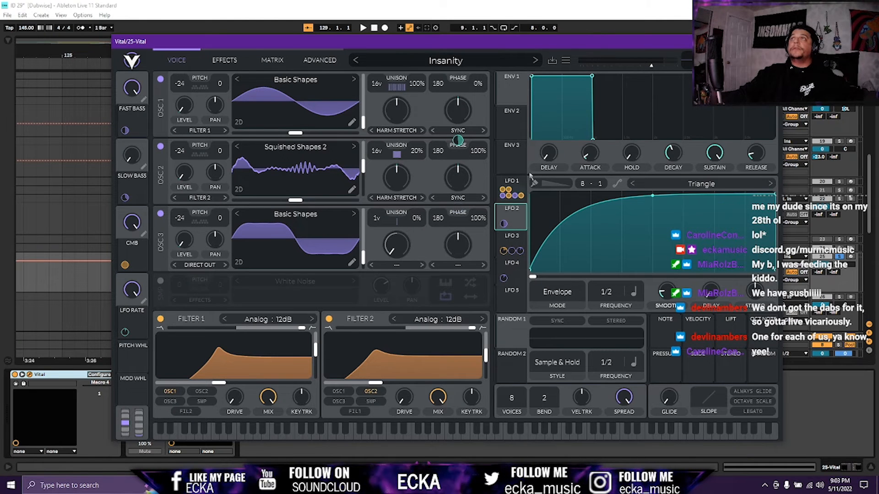
click(771, 41)
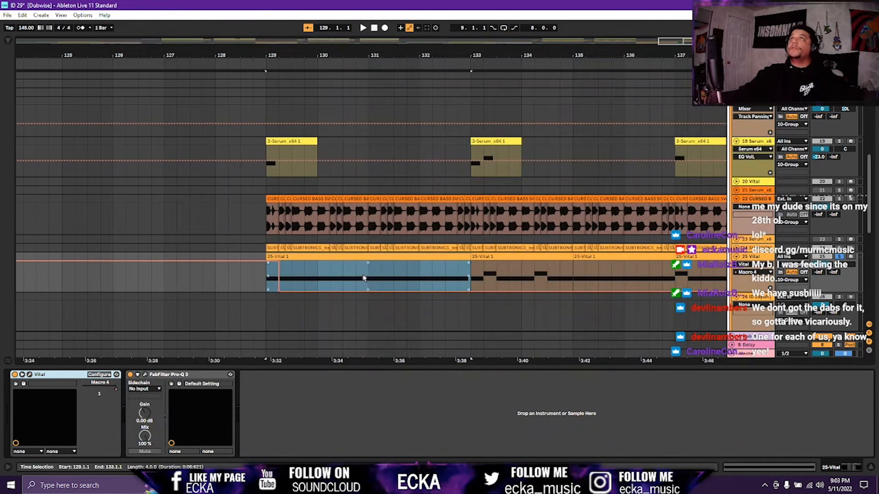
Reselect the Vital clip at bar 129, reopen the Insanity patch to review its envelope and LFO 1, and close it.
click(310, 257)
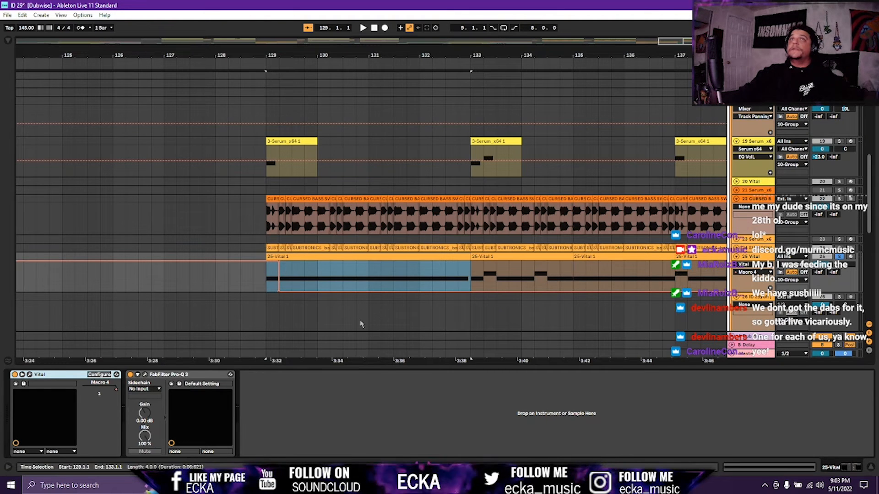
click(30, 375)
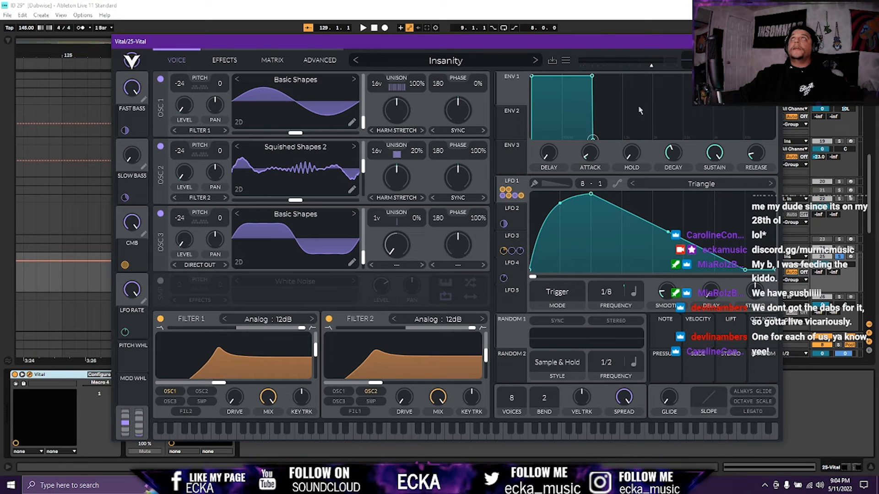
click(771, 42)
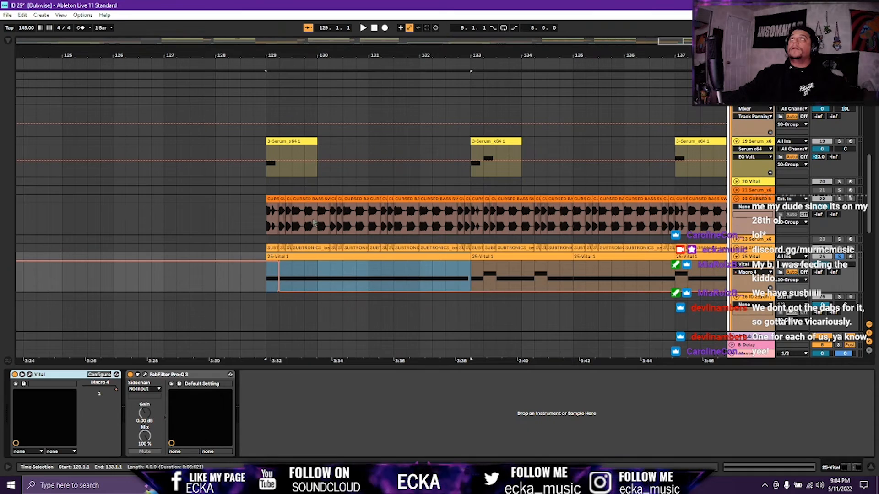
Play the soloed Vital track 25 from bar 129 to the end of its clips at bar 145.
key(space)
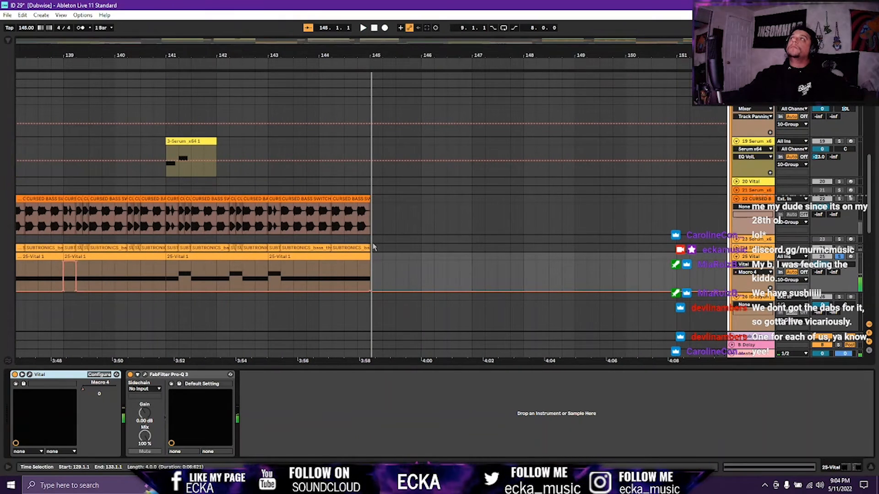
scroll(293, 239, left, 6)
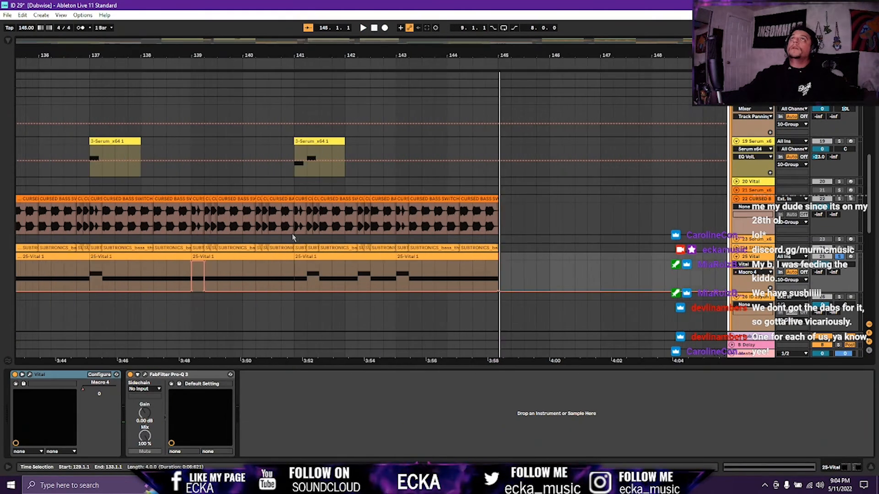
scroll(293, 238, left, 14)
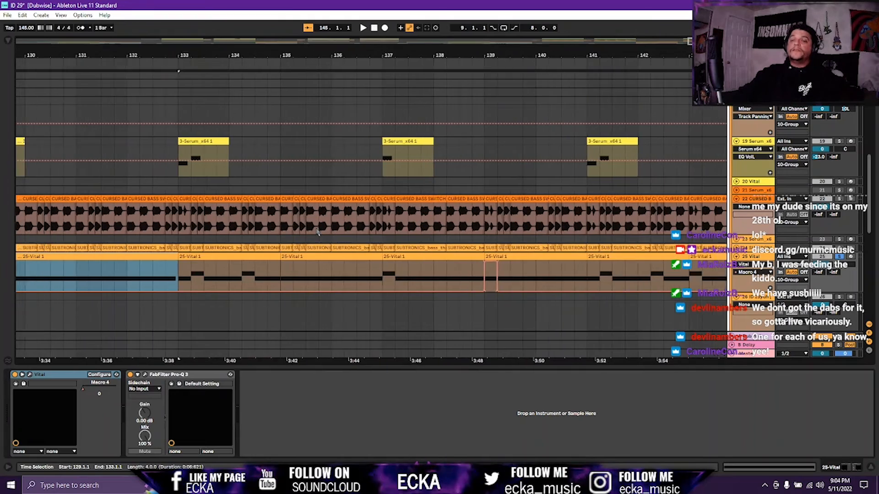
scroll(318, 233, left, 12)
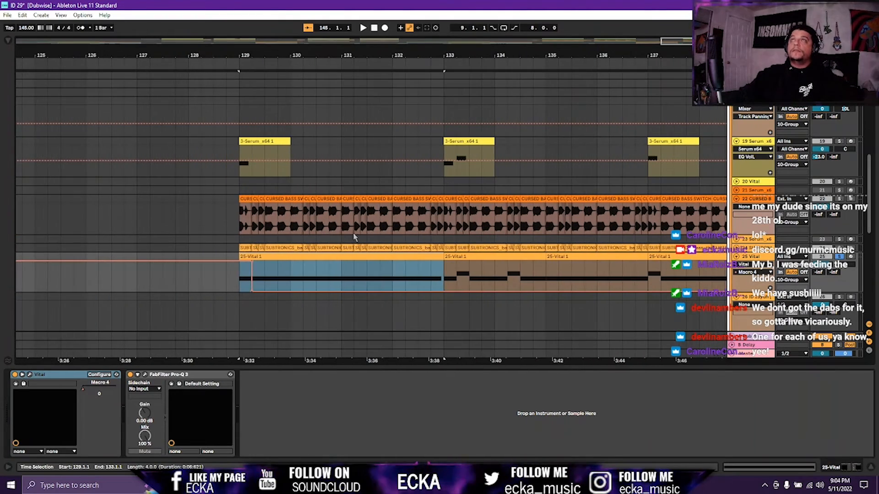
Check the sub and kick clips from bar 129, and unfold SUBTRONICS track 24.
scroll(458, 315, down, 8)
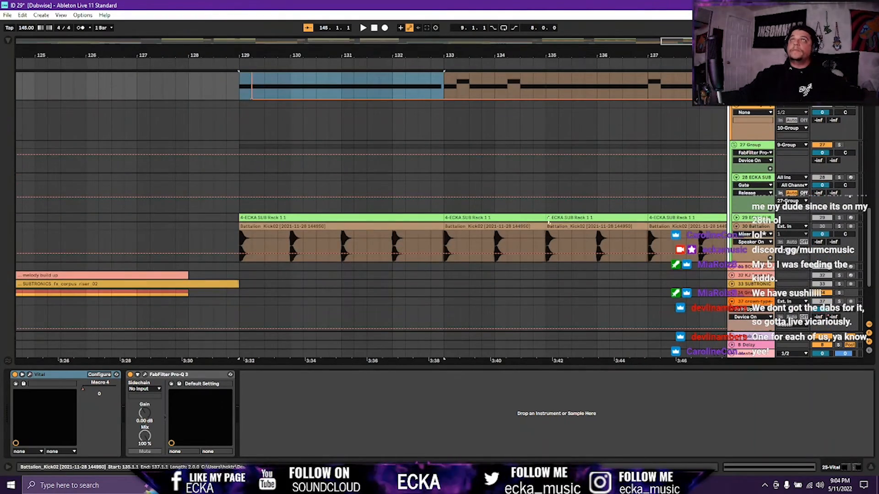
click(289, 85)
scroll(334, 191, up, 6)
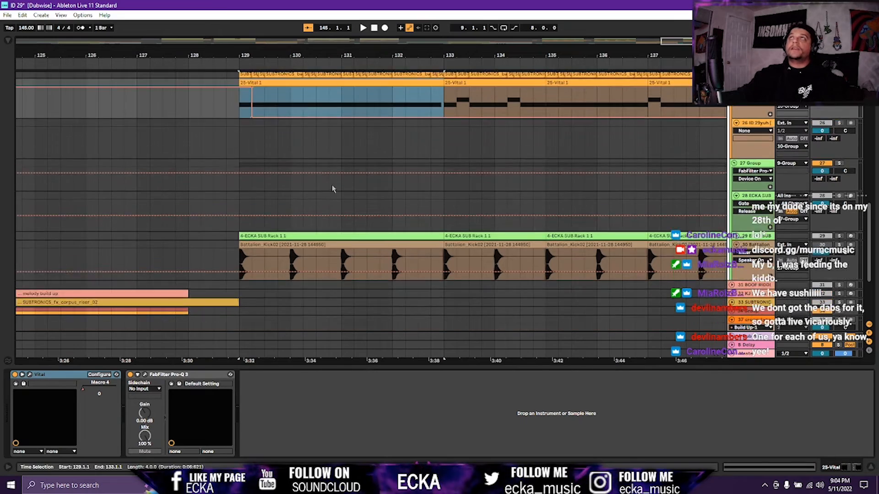
scroll(475, 242, down, 3)
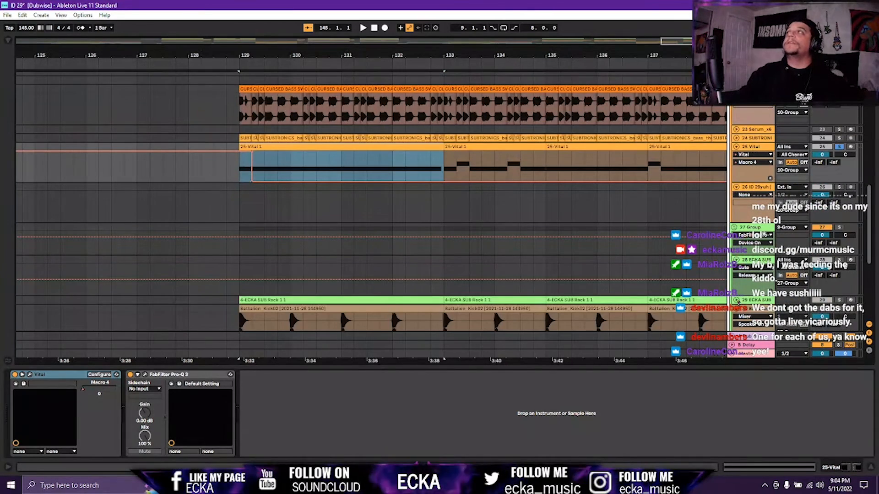
click(736, 300)
click(735, 301)
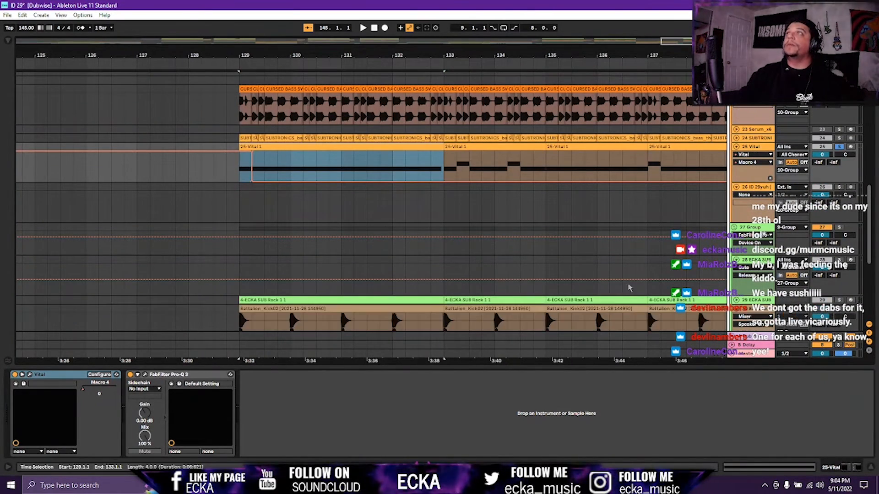
scroll(418, 247, up, 6)
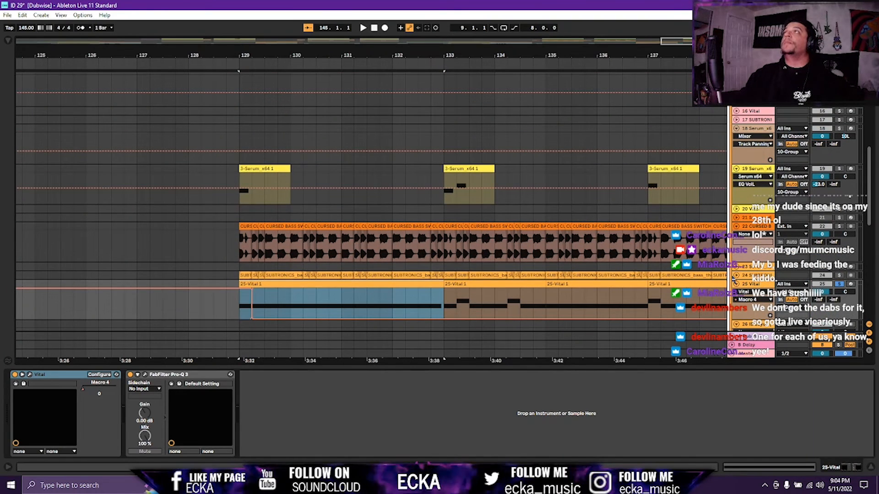
click(736, 276)
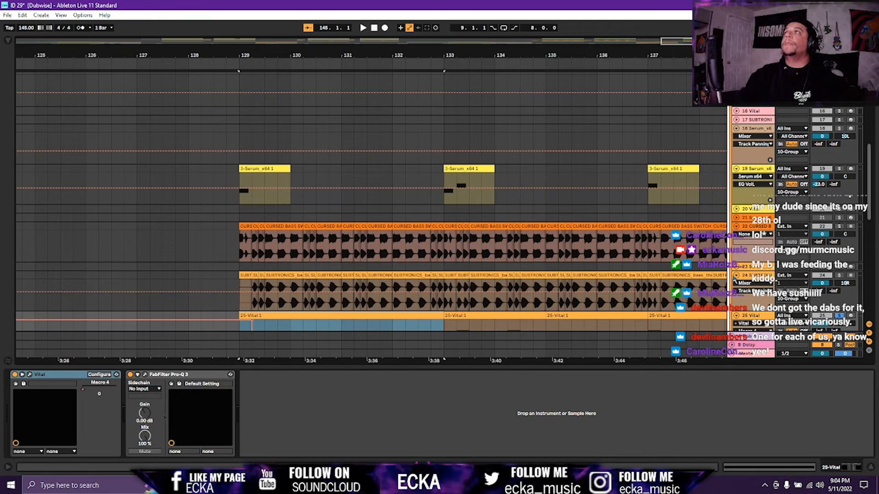
Examine the Serum, CURSED BASS, SUBTRONICS and Vital layers across bars 129 to 145.
drag(733, 42, 796, 41)
scroll(485, 201, up, 5)
scroll(491, 191, up, 2)
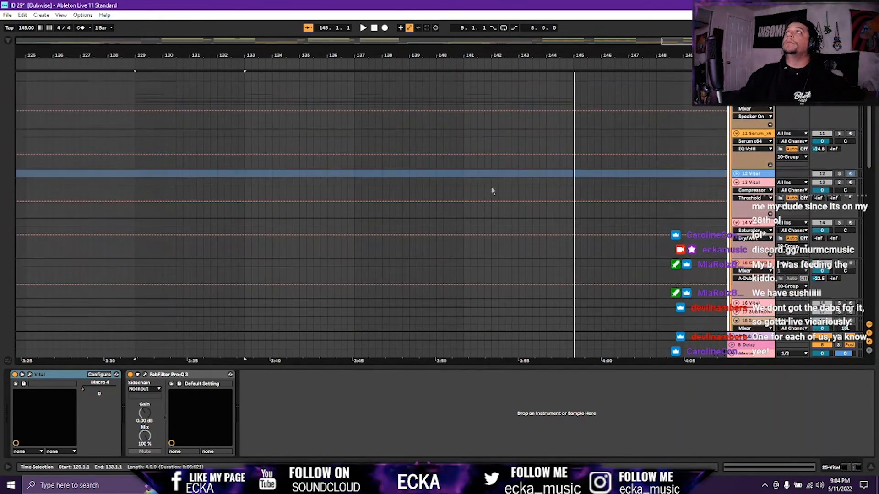
scroll(481, 237, down, 3)
scroll(475, 247, down, 5)
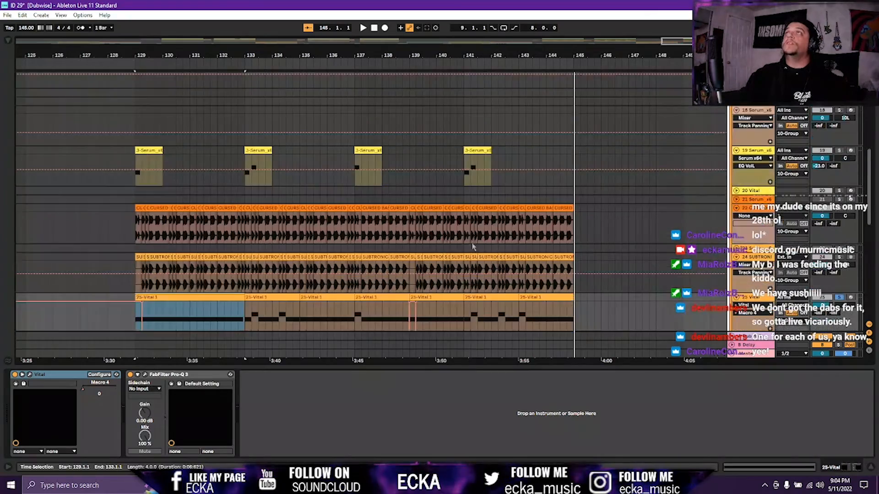
scroll(477, 237, down, 4)
scroll(497, 235, up, 3)
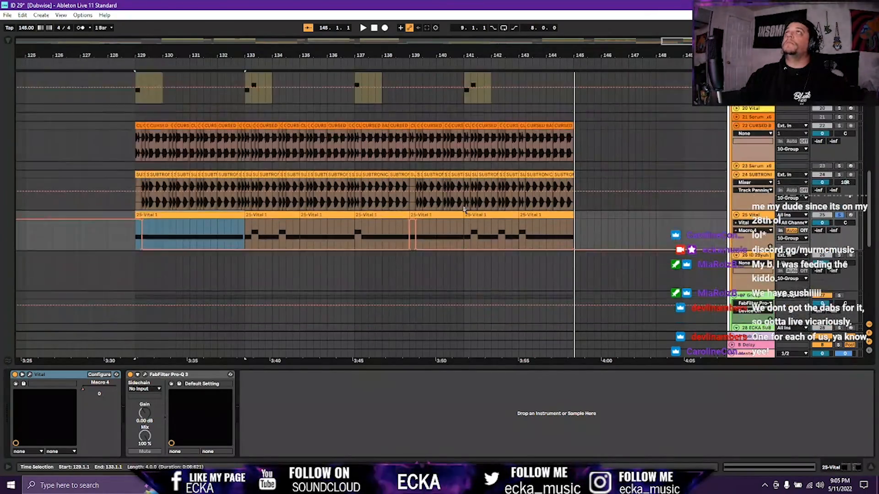
scroll(660, 191, up, 1)
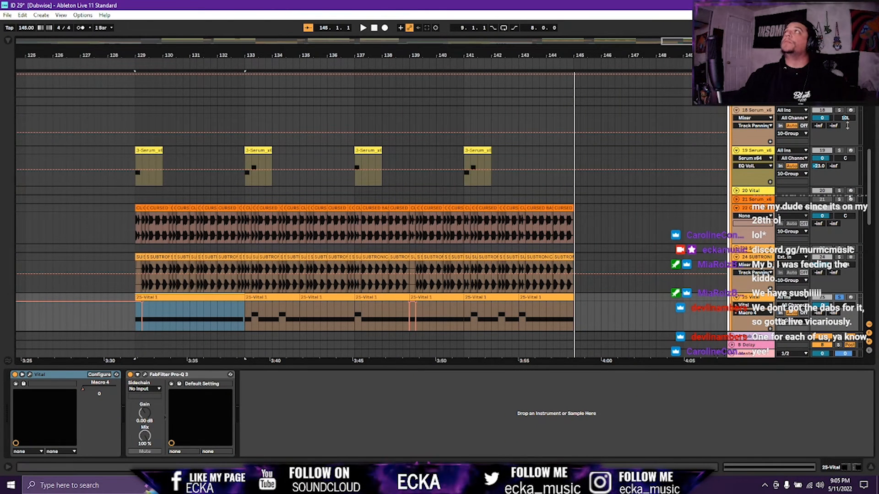
Solo the whole 10 Group and play the combined bass layers from the Vital clip at bar 129.
scroll(806, 170, up, 8)
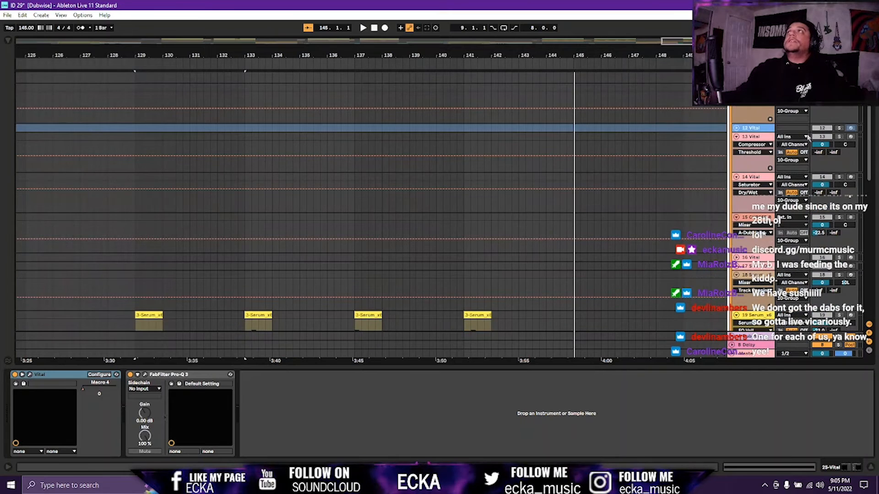
scroll(822, 131, up, 1)
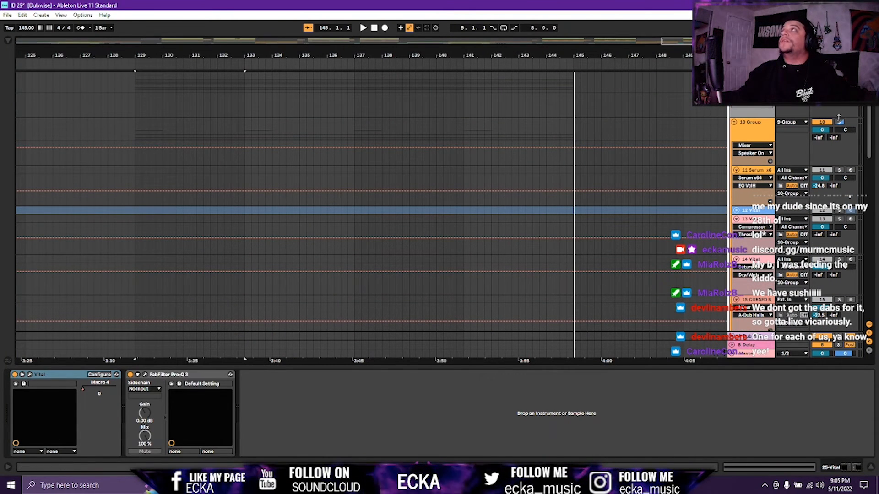
click(839, 120)
scroll(435, 271, down, 10)
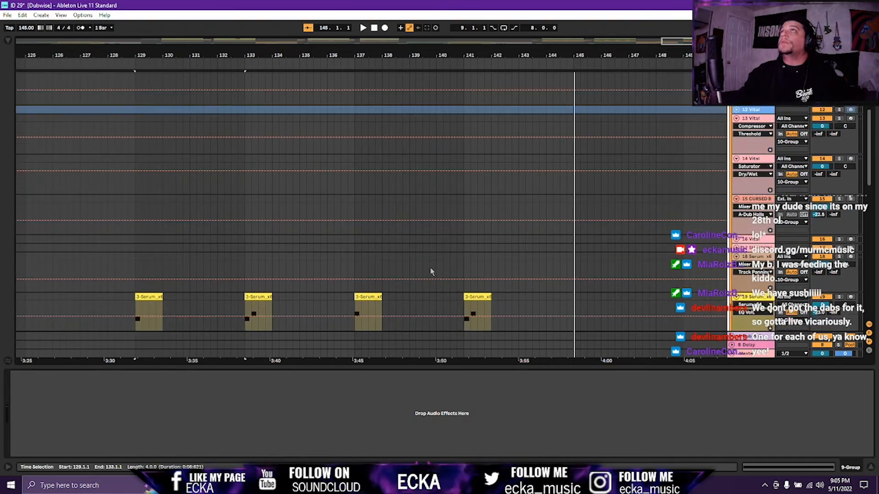
scroll(500, 266, down, 1)
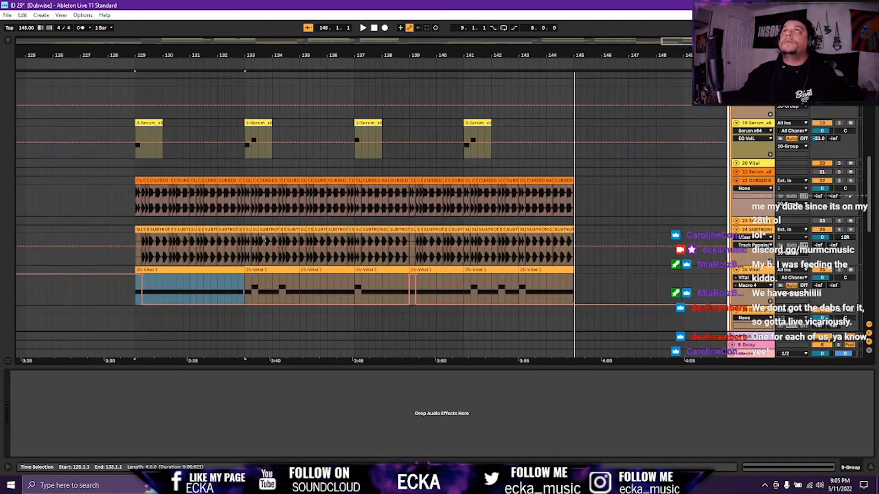
click(184, 271)
key(space)
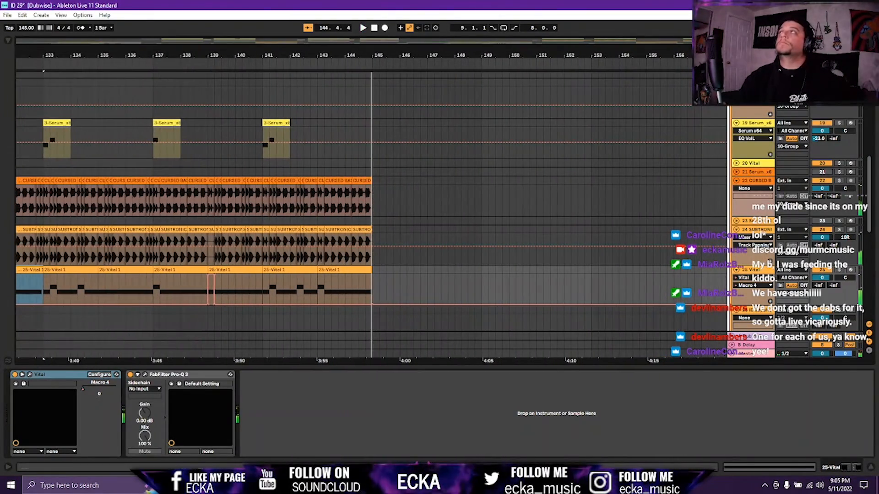
Solo the 27 Group as well and play the basses with the sub and kick from bar 129.
scroll(193, 206, down, 5)
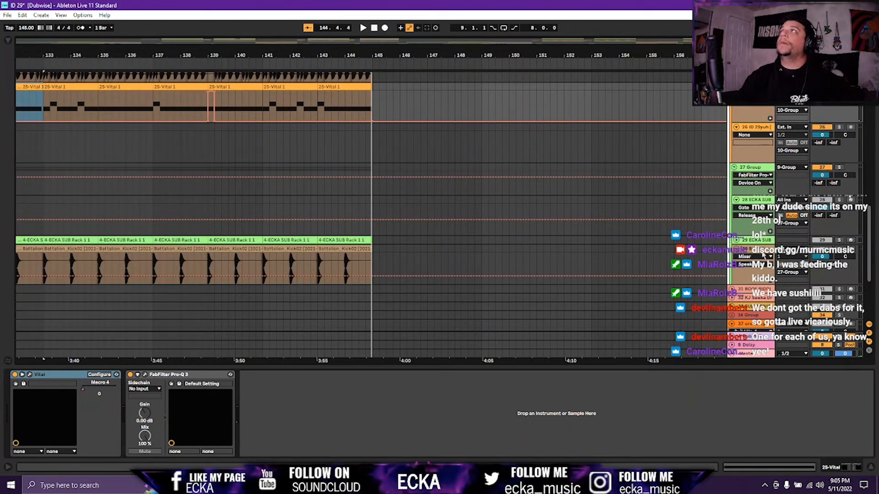
click(839, 168)
key(space)
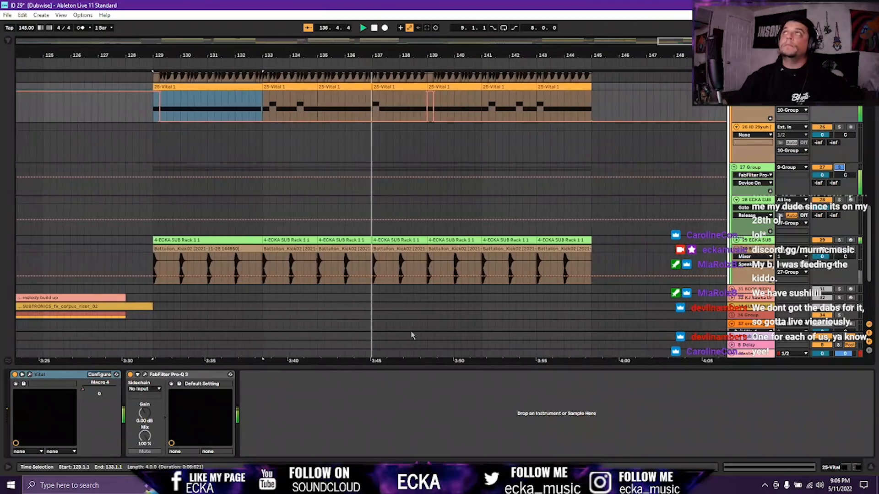
Go back to the earlier drop and play it from the ECKA SUB Rack clip at bar 102.
scroll(469, 138, up, 5)
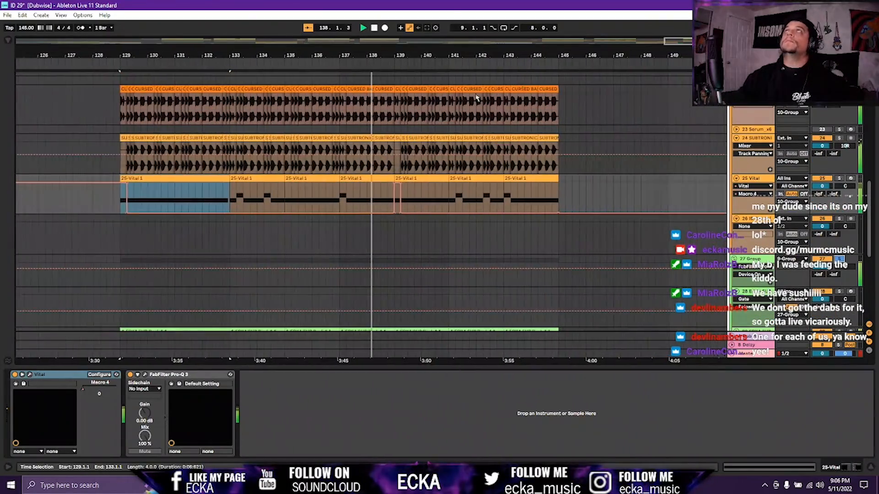
click(559, 43)
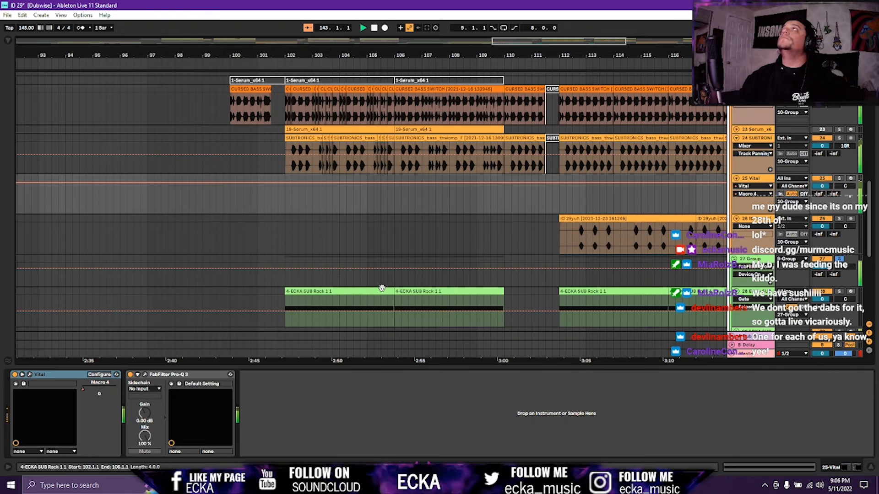
click(292, 292)
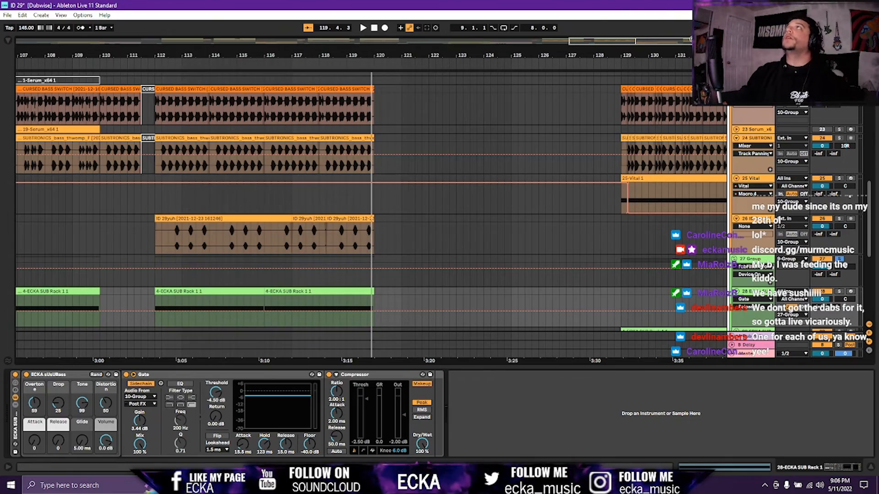
Select the JetPlane_FX clip at bar 143, solo the 50 Group, and play the ending from there.
drag(701, 42, 782, 41)
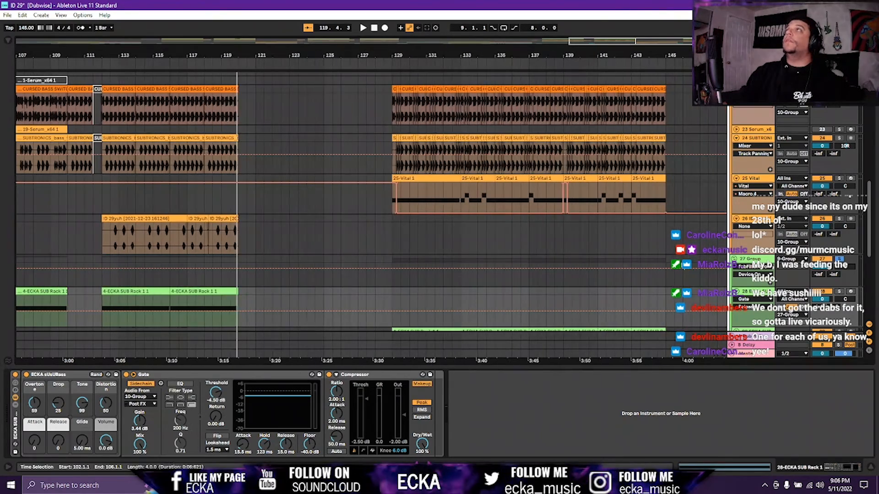
scroll(667, 274, down, 2)
scroll(663, 313, down, 3)
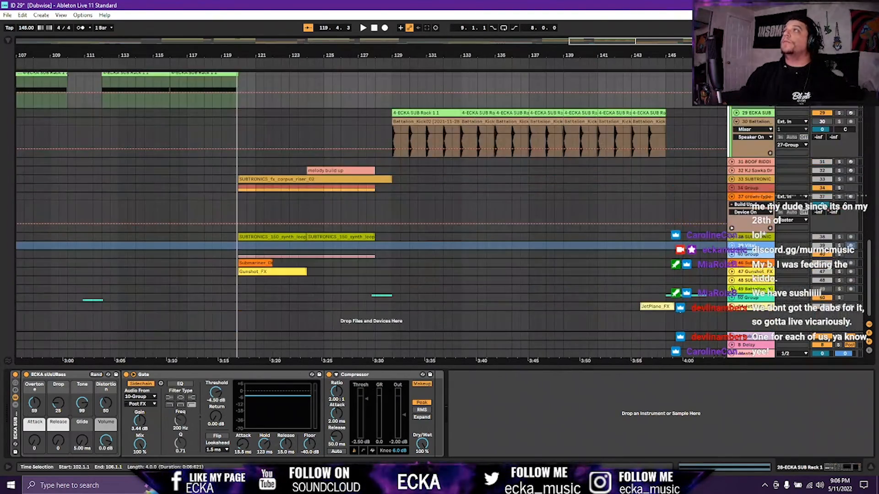
click(664, 305)
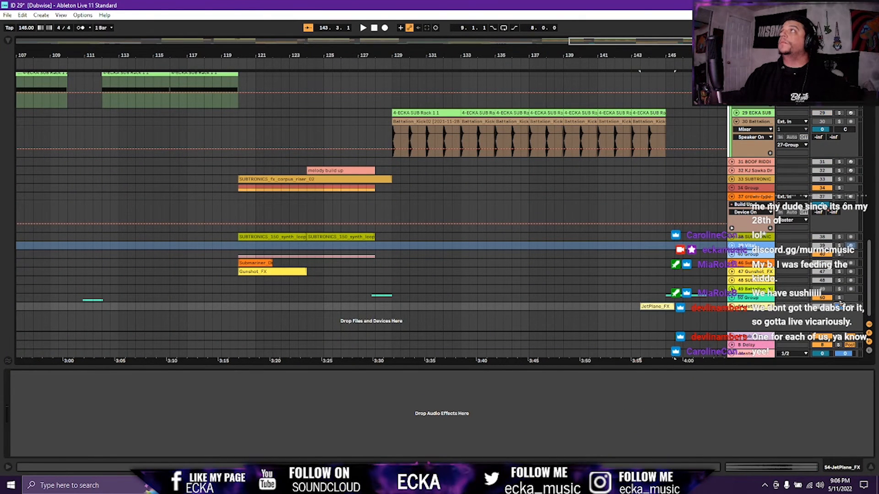
key(space)
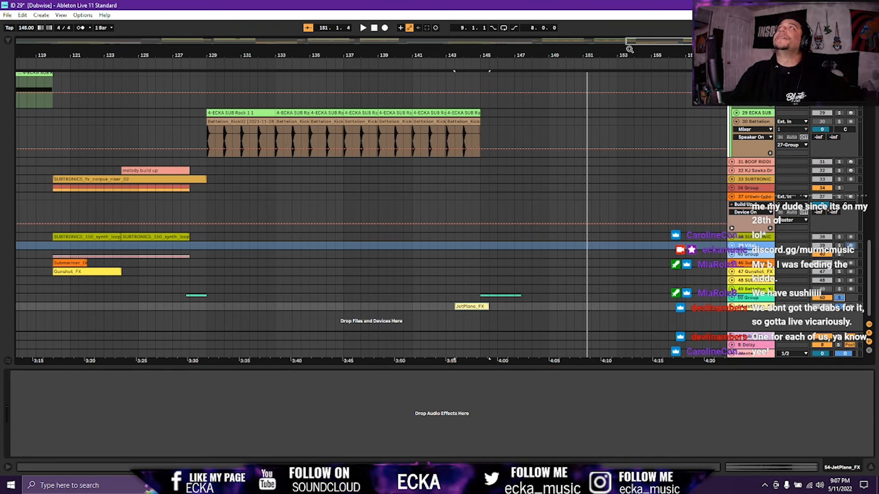
Show the whole arrangement and fold tracks 26, 28 and 30 and the 10 Group.
drag(626, 40, 5, 38)
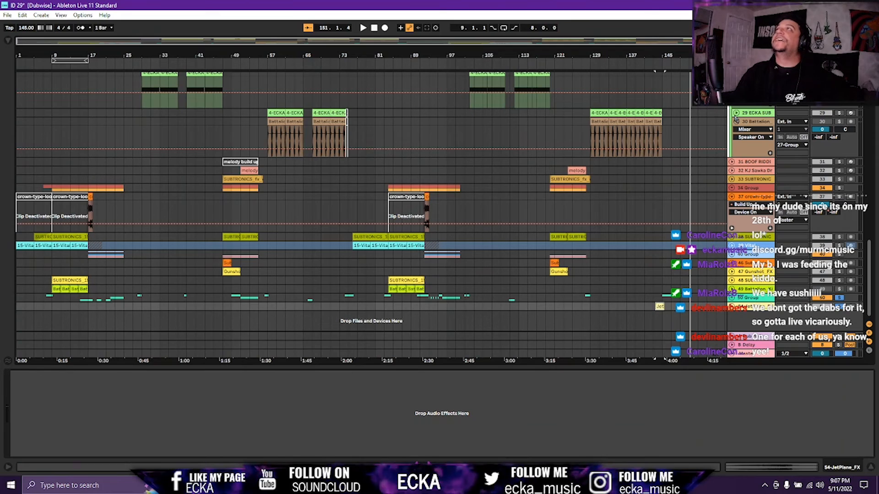
scroll(737, 127, up, 5)
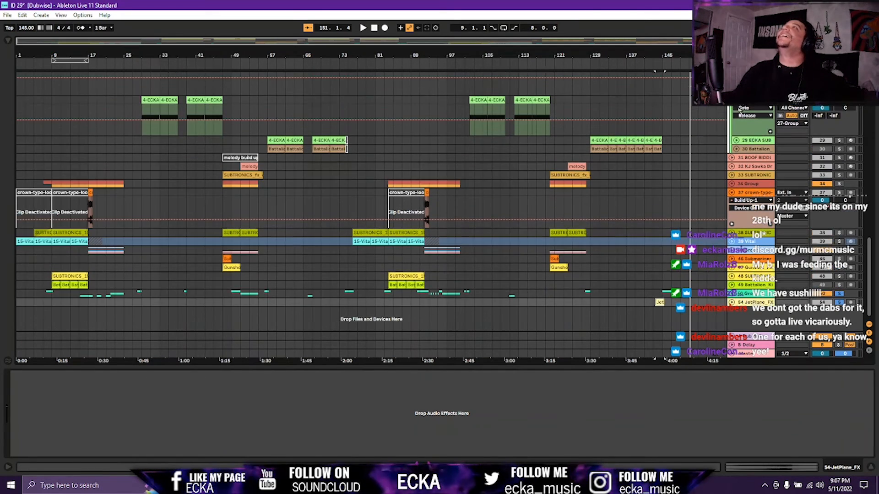
scroll(735, 133, up, 7)
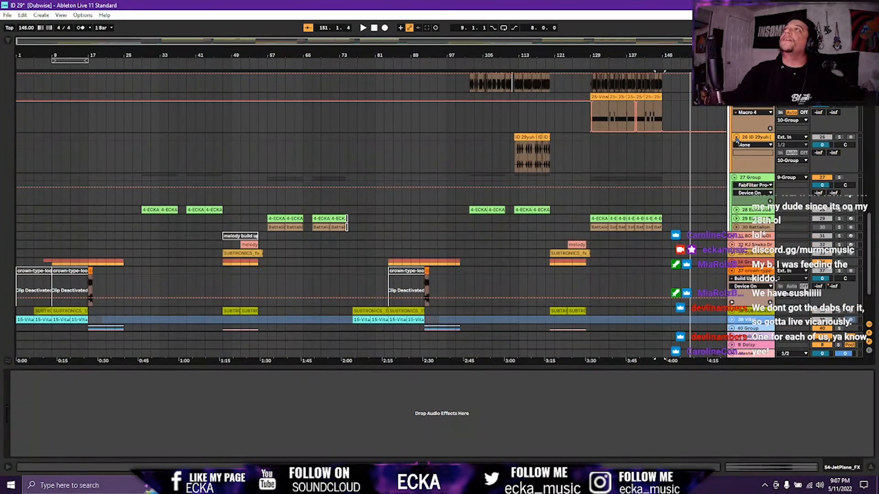
click(736, 137)
scroll(725, 123, up, 10)
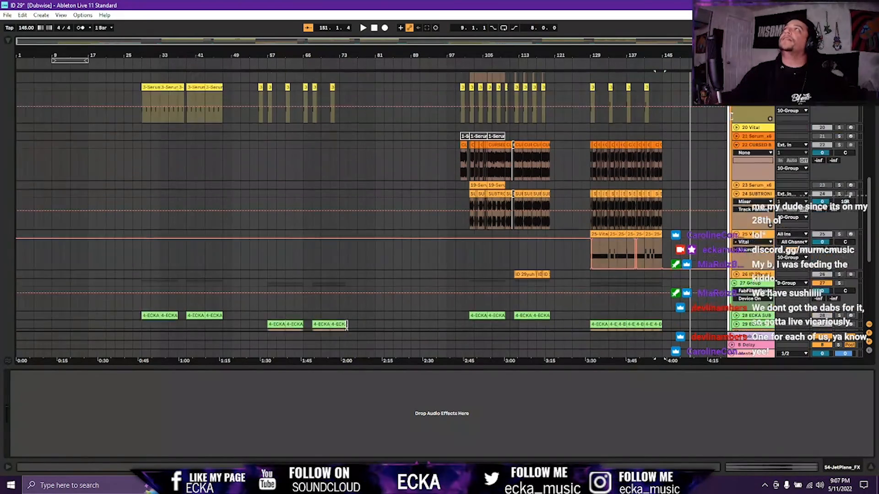
scroll(728, 129, up, 10)
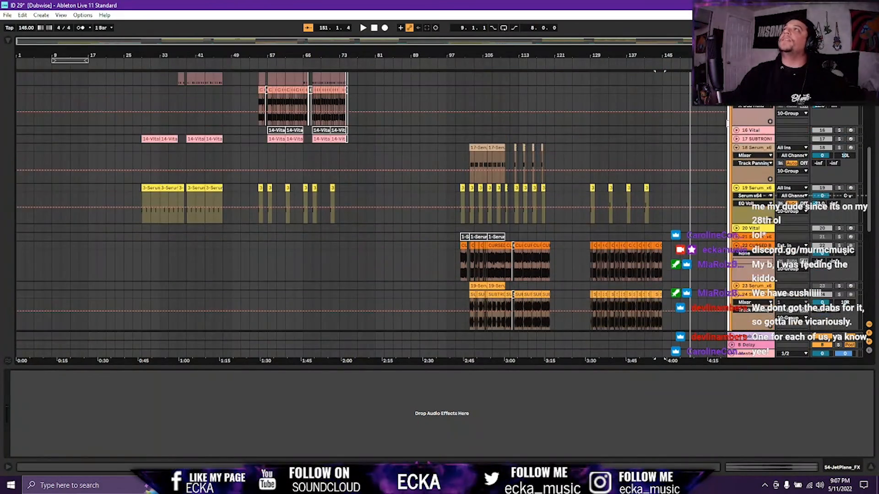
scroll(732, 124, up, 4)
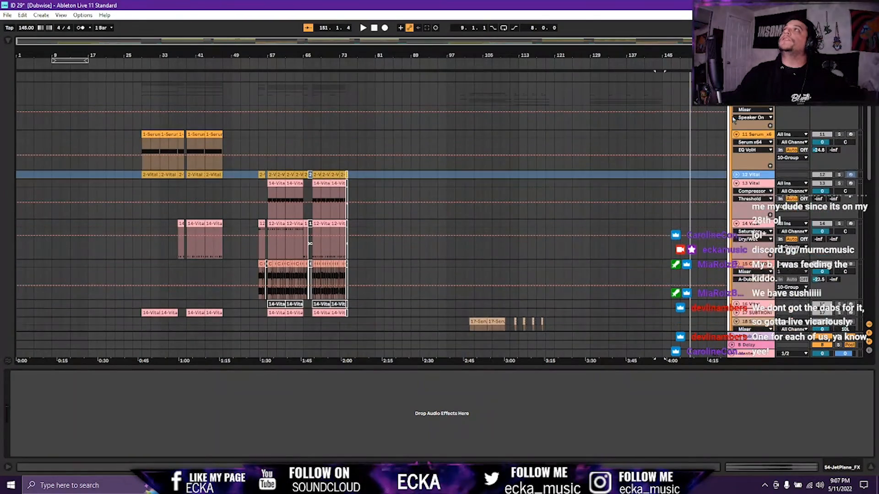
scroll(736, 132, up, 10)
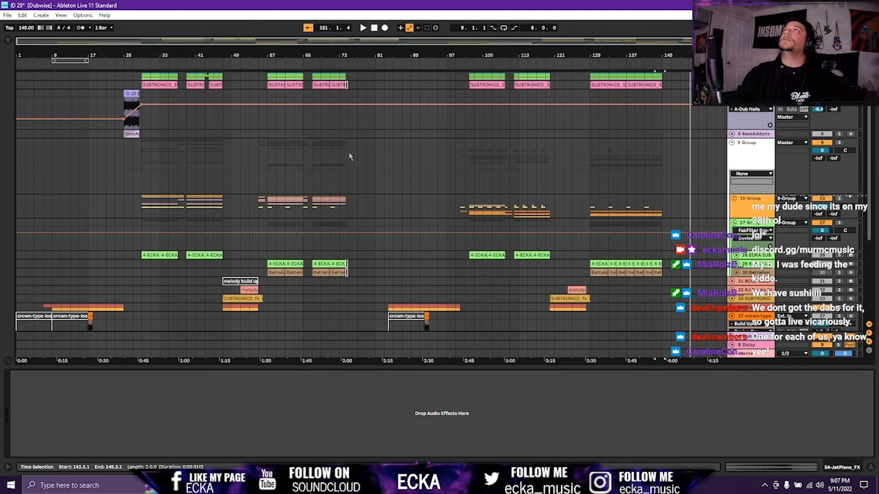
Fold the crown-type loop track 37 and hide the device detail view to give the arrangement more room.
scroll(705, 174, down, 8)
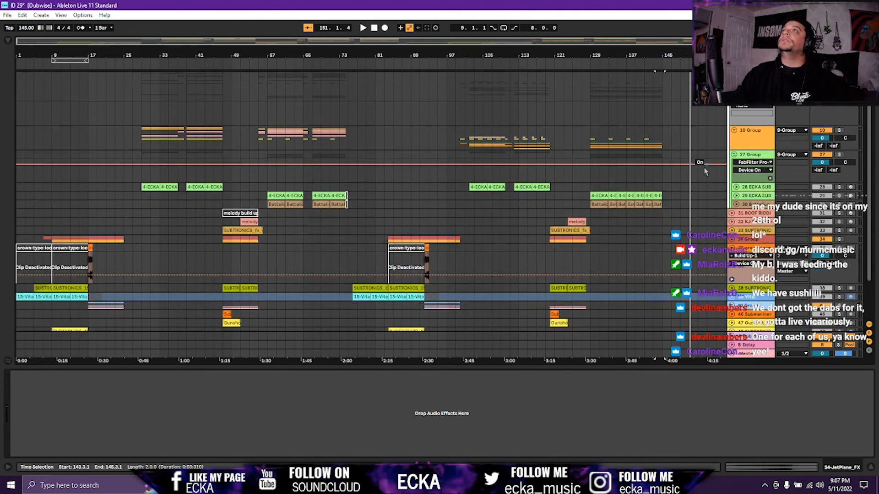
click(731, 197)
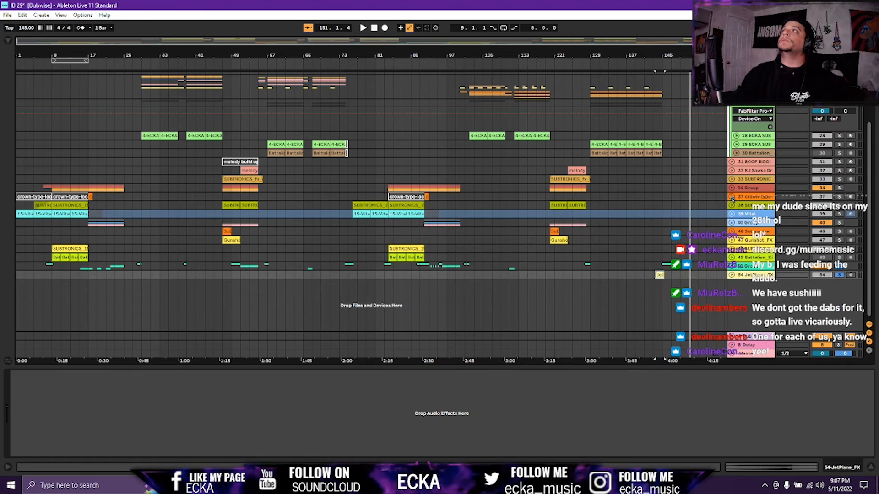
click(872, 467)
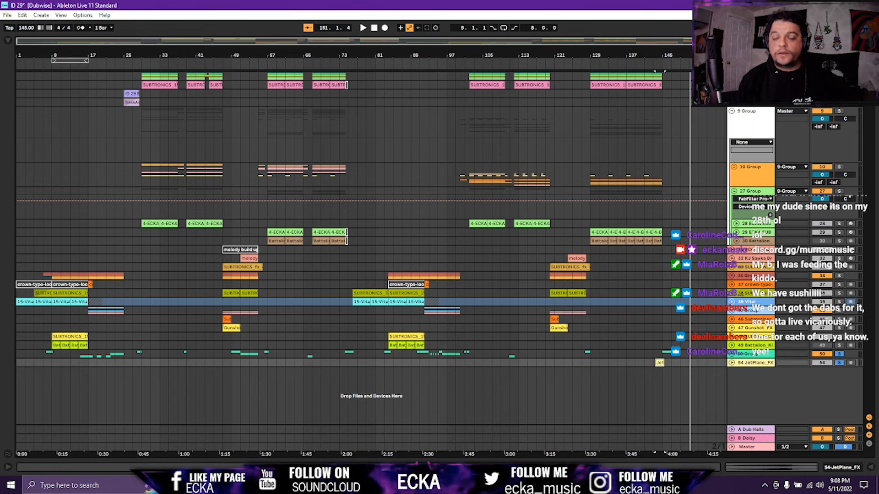
Save the Live Set as ID 29 in the Dubwise Project folder, replacing the existing file.
key(ctrl+s)
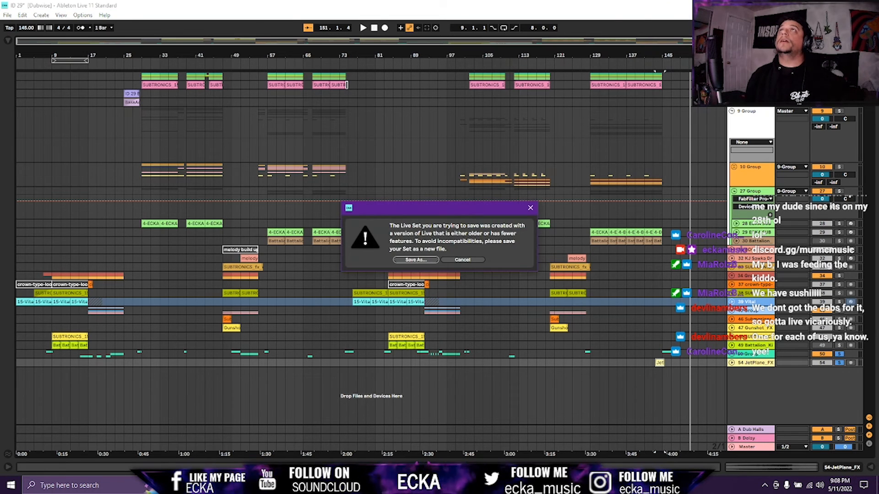
key(Return)
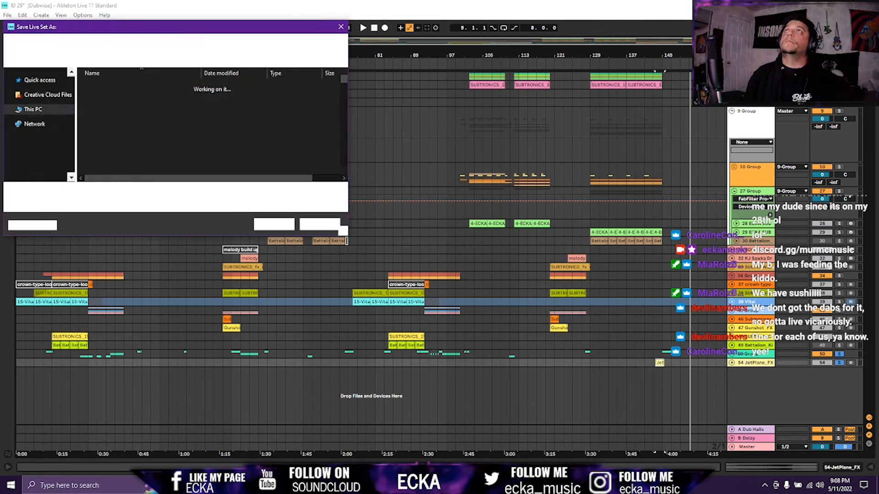
key(Return)
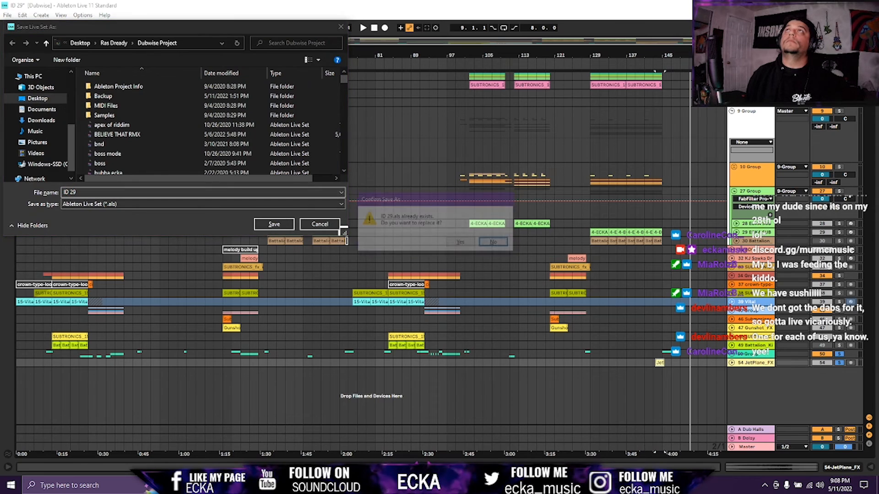
key(y)
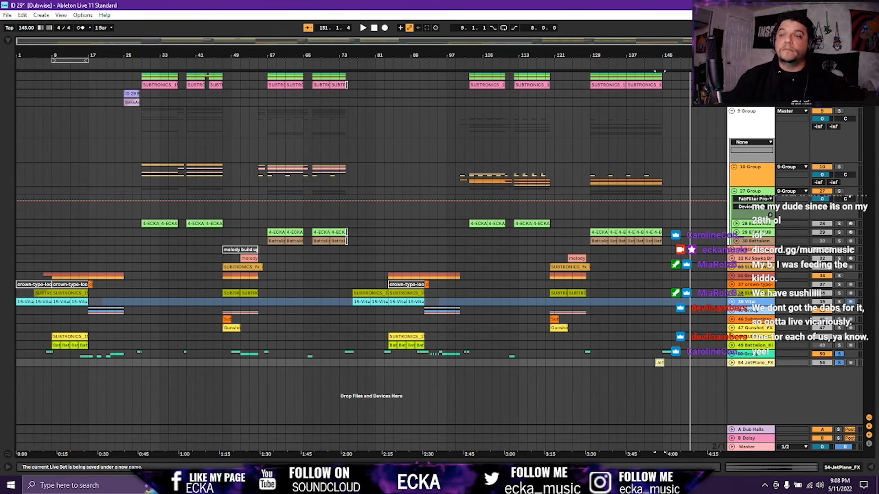